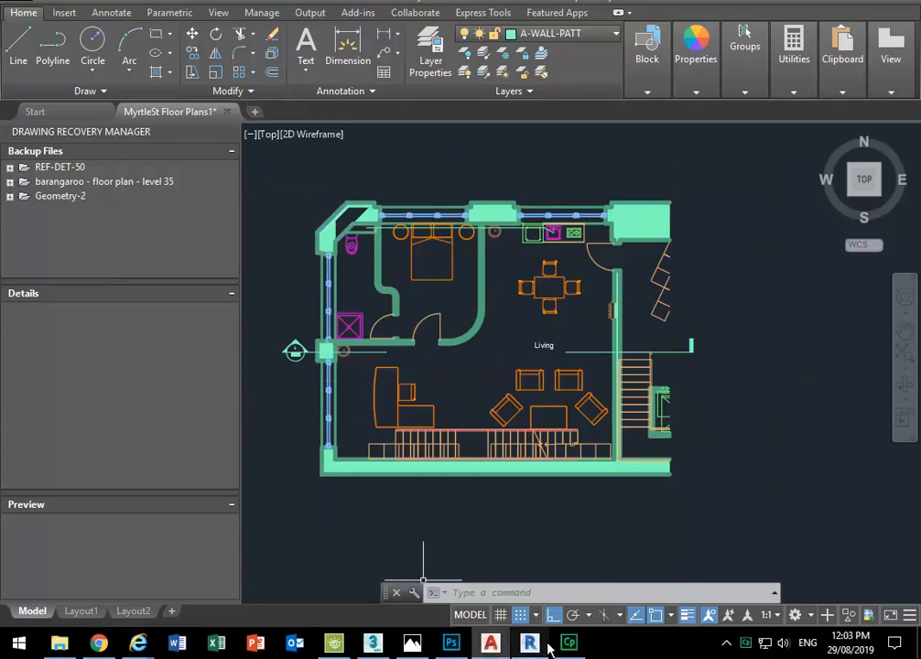
Switch to Revit and open the living room's straight stair for editing in the 02 Level 1 Unit 1 Plan
{"action": "key", "text": "alt+Tab"}
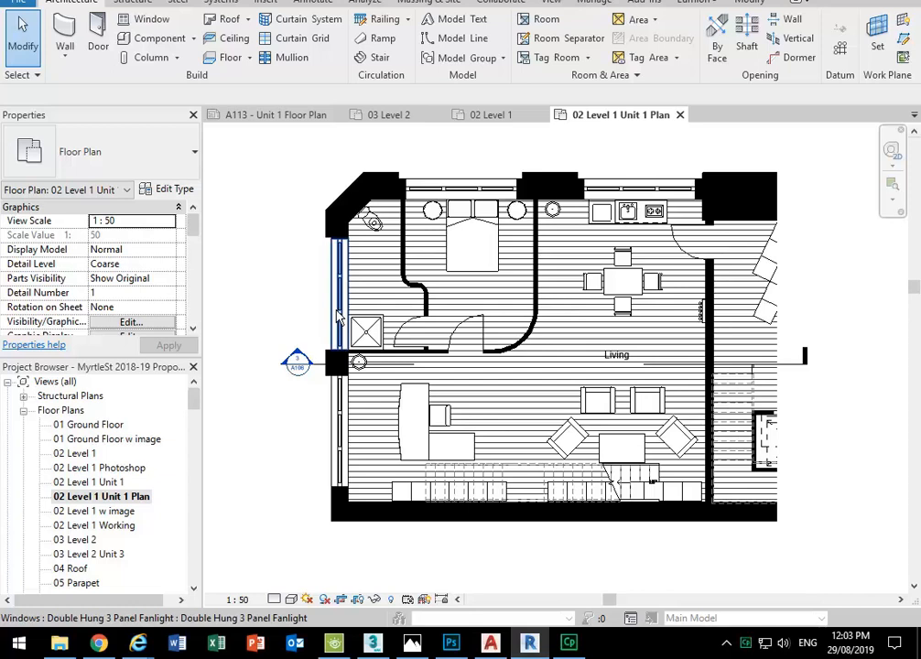
{"action": "left_click", "coordinate": [625, 485]}
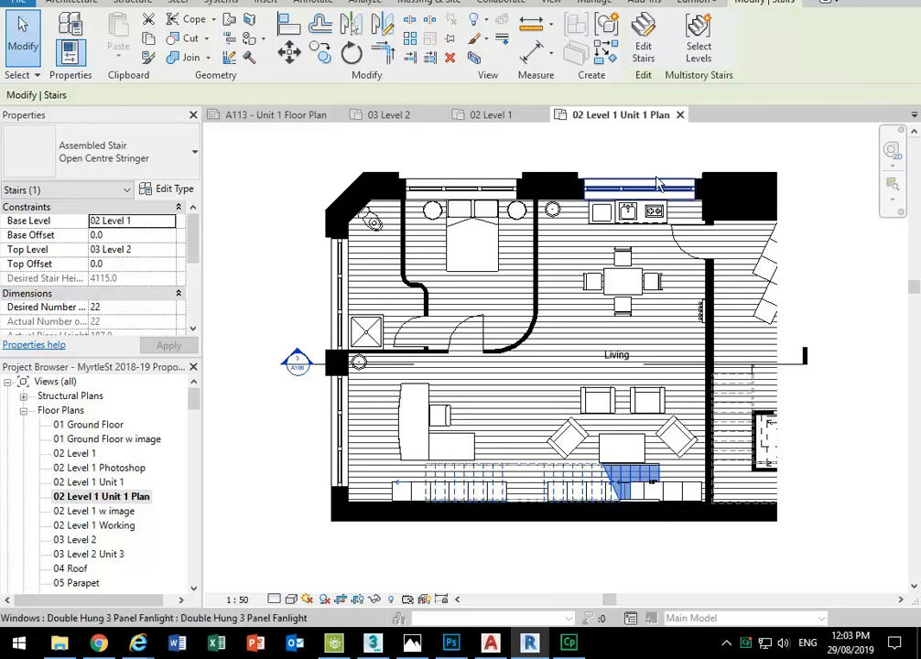
{"action": "double_click", "coordinate": [518, 497]}
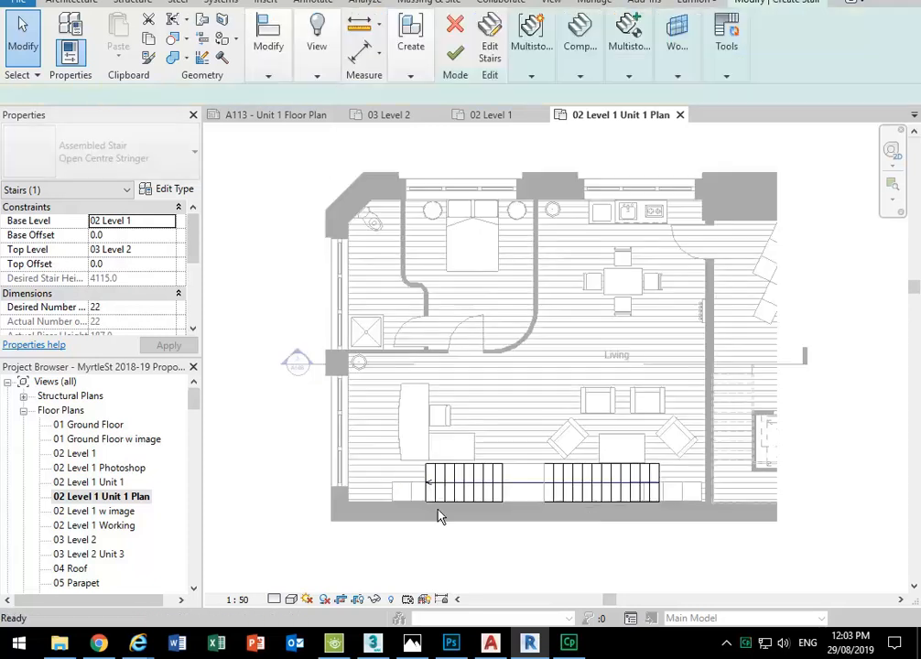
{"action": "scroll", "coordinate": [512, 457], "scroll_direction": "up", "scroll_amount": 2}
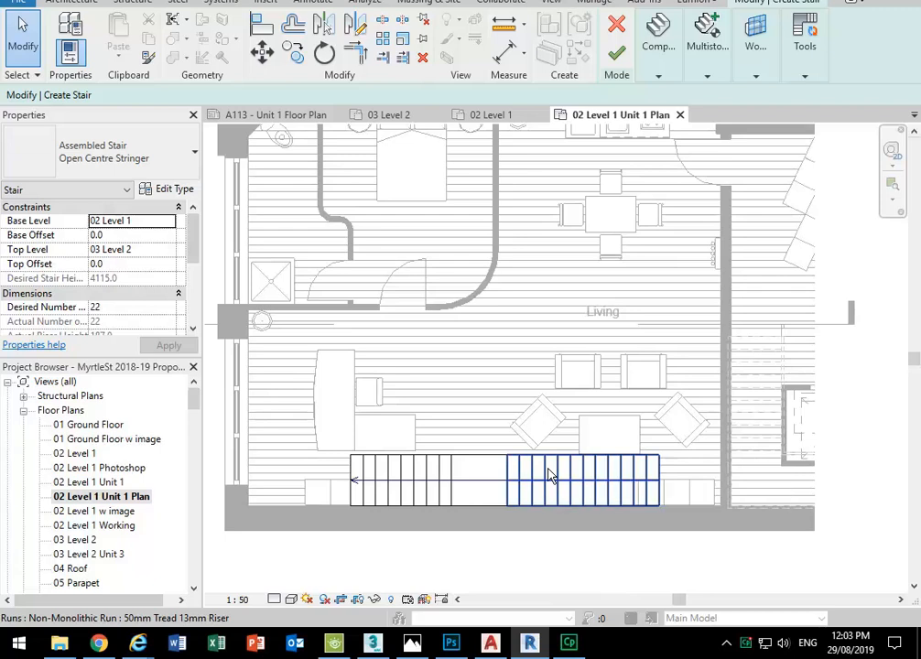
Delete both existing runs of the stair together with their connecting landing
{"action": "left_click", "coordinate": [549, 476]}
{"action": "left_click", "coordinate": [309, 426]}
{"action": "left_click_drag", "start_coordinate": [310, 425], "coordinate": [695, 544]}
{"action": "key", "text": "Delete"}
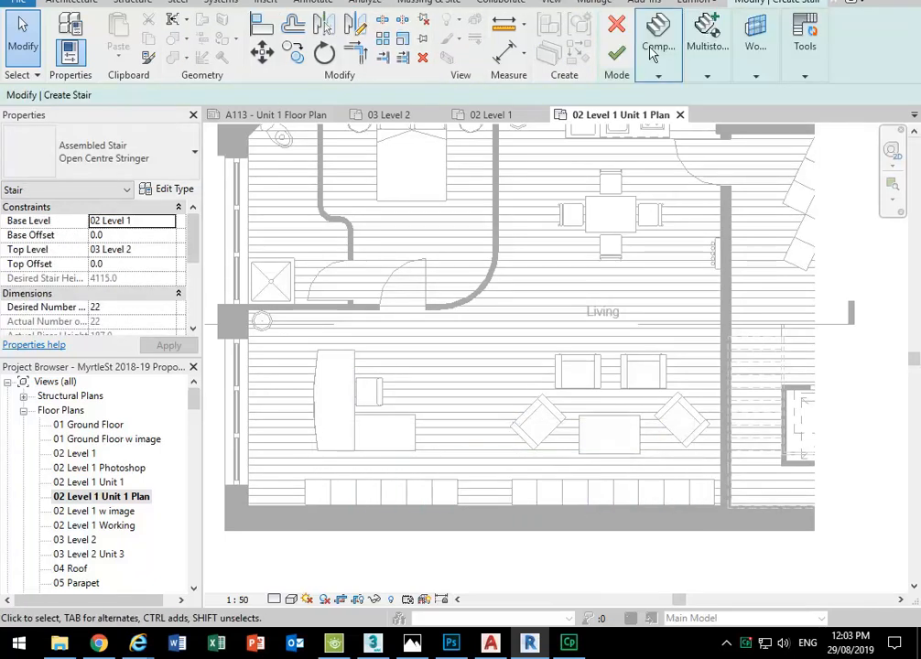
Draw a stair run about 2250 mm long downward along the living room's right-hand wall, with the location line at Run: Left
{"action": "left_click", "coordinate": [659, 77]}
{"action": "left_click", "coordinate": [655, 94]}
{"action": "left_click", "coordinate": [102, 95]}
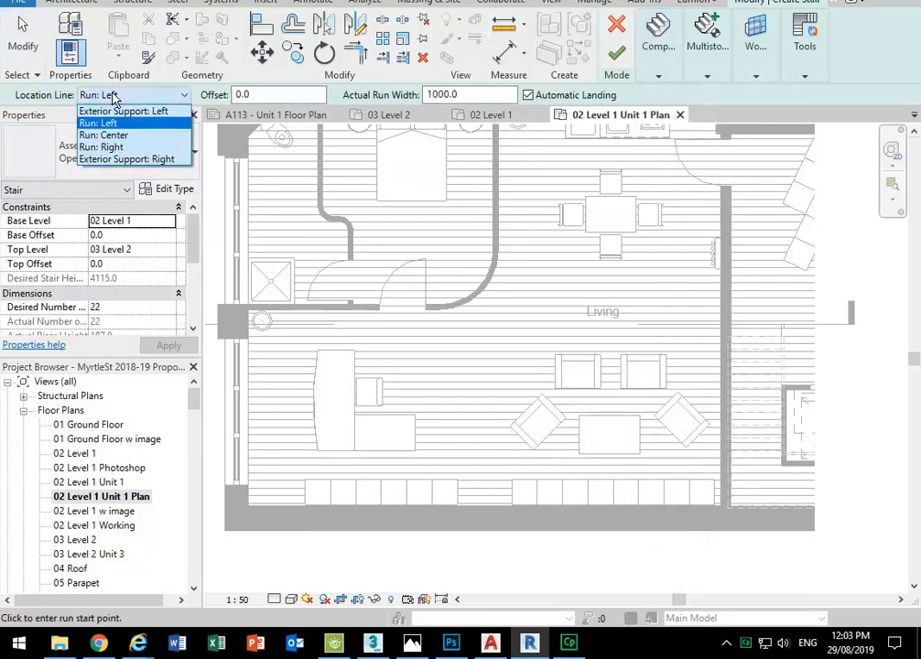
{"action": "left_click", "coordinate": [114, 99]}
{"action": "scroll", "coordinate": [729, 328], "scroll_direction": "up", "scroll_amount": 3}
{"action": "left_click", "coordinate": [702, 332]}
{"action": "scroll", "coordinate": [704, 316], "scroll_direction": "down", "scroll_amount": 3}
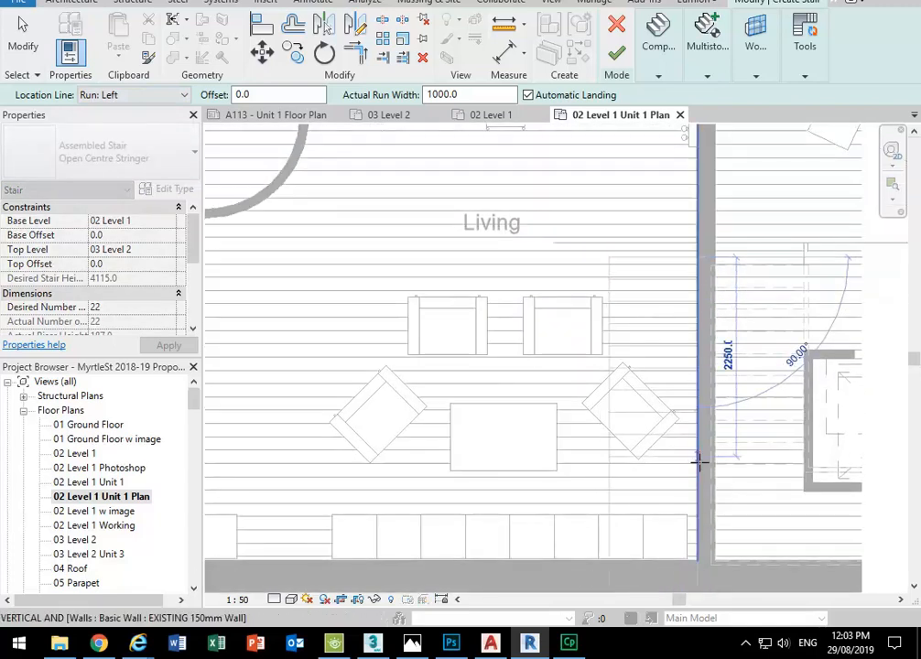
{"action": "left_click", "coordinate": [698, 462]}
Add a second stair run about 2750 mm long leftward along the lower wall to form an L-shaped stair with an automatic landing
{"action": "middle_click_drag", "start_coordinate": [623, 481], "coordinate": [705, 367]}
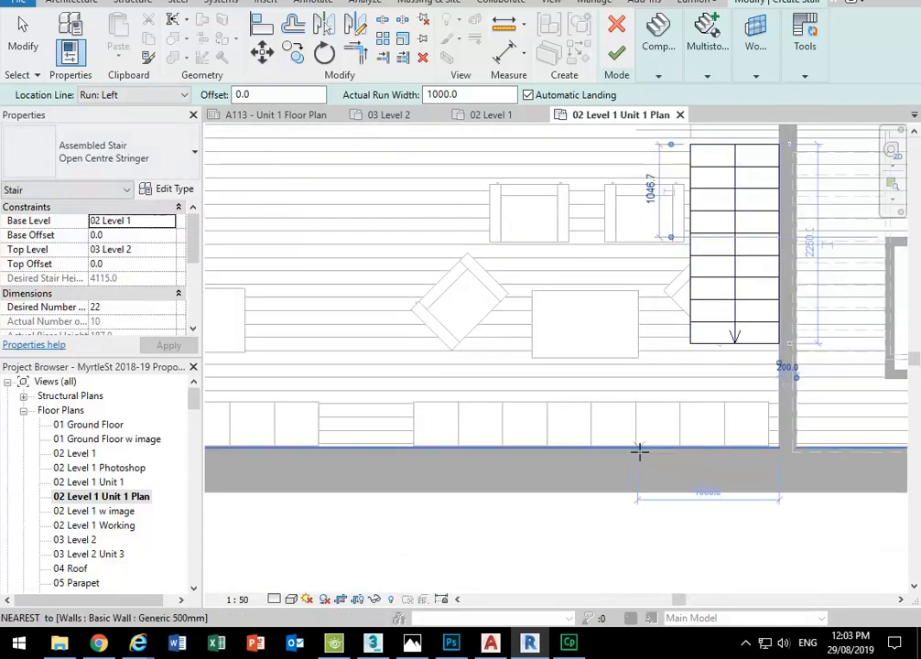
{"action": "left_click", "coordinate": [639, 450]}
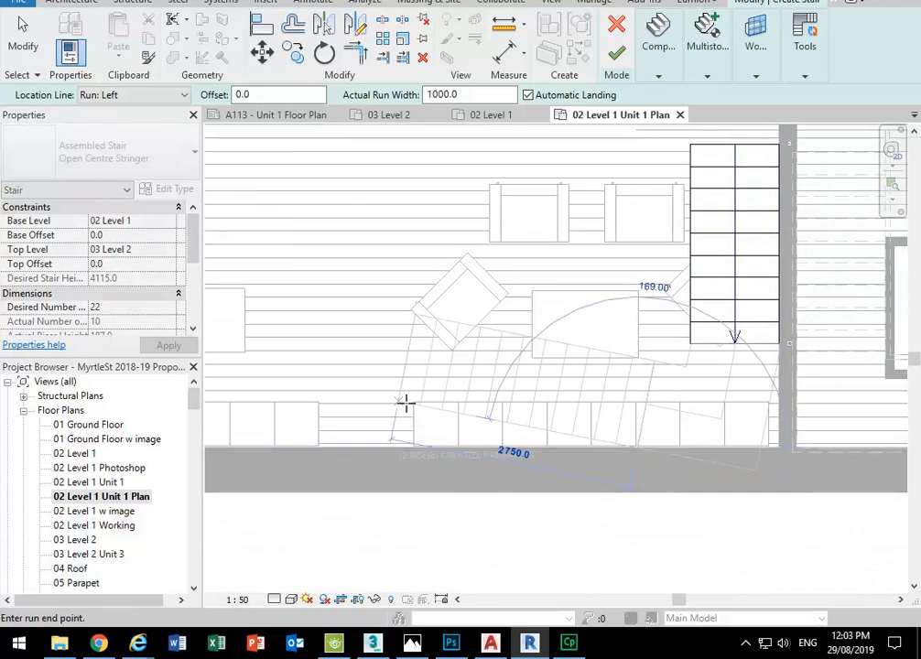
{"action": "left_click", "coordinate": [346, 448]}
{"action": "scroll", "coordinate": [485, 393], "scroll_direction": "down", "scroll_amount": 2}
{"action": "scroll", "coordinate": [549, 348], "scroll_direction": "down", "scroll_amount": 2}
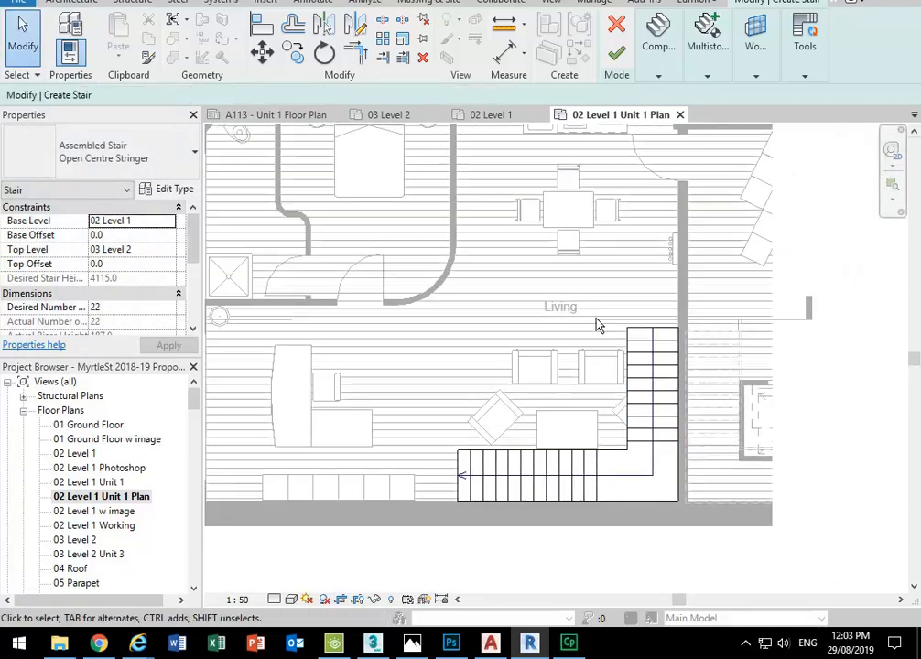
{"action": "scroll", "coordinate": [492, 423], "scroll_direction": "down", "scroll_amount": 1}
{"action": "middle_click_drag", "start_coordinate": [504, 427], "coordinate": [527, 438]}
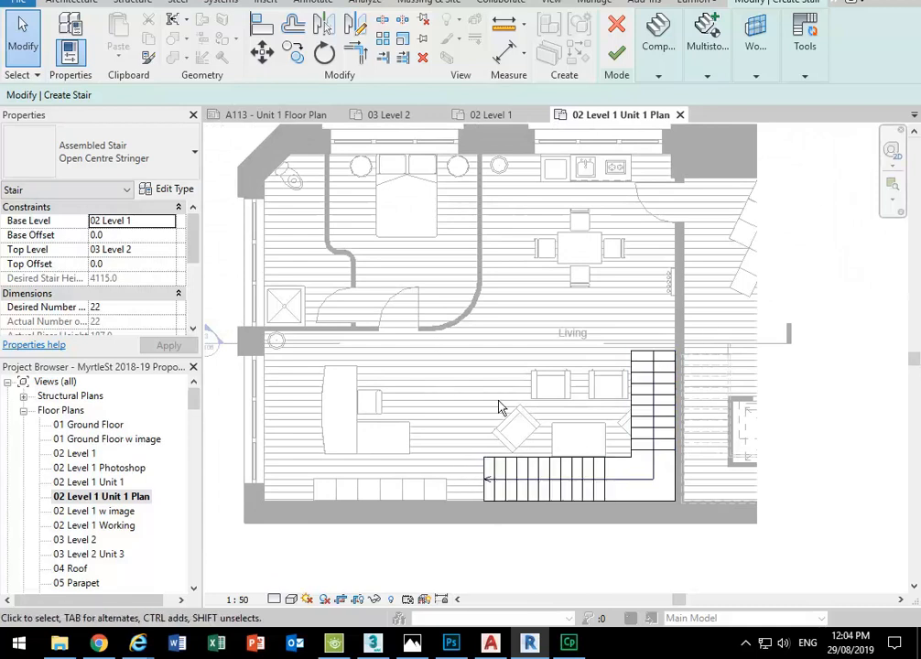
{"action": "middle_click_drag", "start_coordinate": [500, 403], "coordinate": [456, 398]}
{"action": "scroll", "coordinate": [456, 386], "scroll_direction": "up", "scroll_amount": 1}
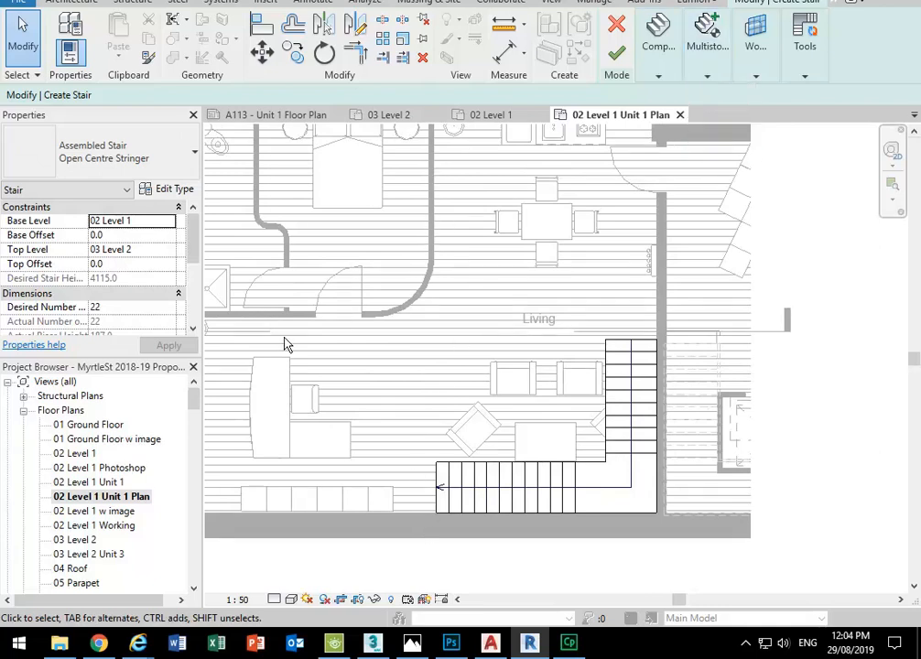
Draw a vertical reference plane from the bedroom's curved wall down past the lower wall, beside the stair's upper end
{"action": "middle_click_drag", "start_coordinate": [430, 263], "coordinate": [390, 308]}
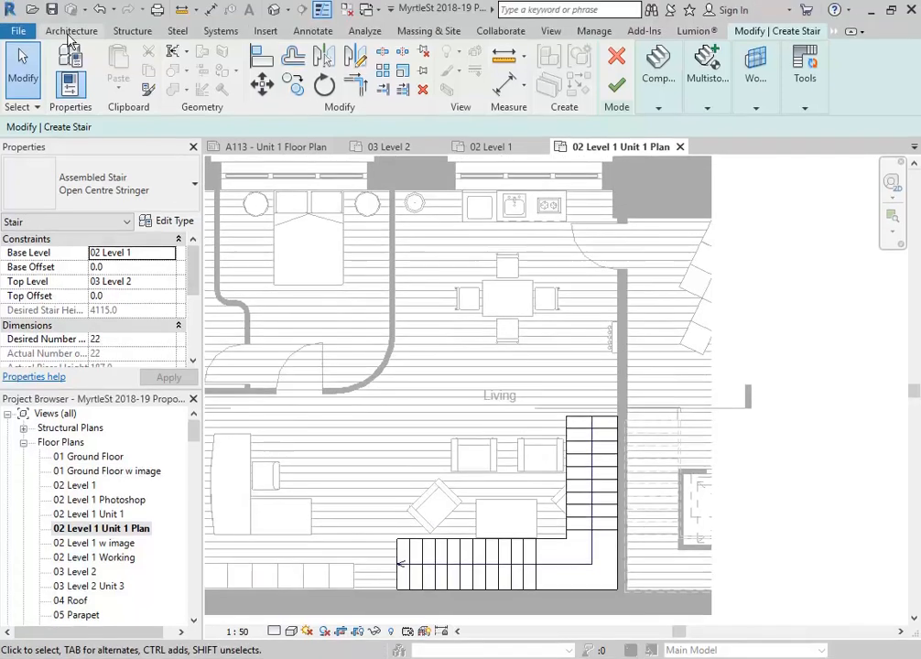
{"action": "left_click", "coordinate": [69, 2]}
{"action": "left_click", "coordinate": [903, 71]}
{"action": "scroll", "coordinate": [391, 200], "scroll_direction": "up", "scroll_amount": 4}
{"action": "left_click", "coordinate": [403, 181]}
{"action": "scroll", "coordinate": [397, 298], "scroll_direction": "down", "scroll_amount": 4}
{"action": "middle_click_drag", "start_coordinate": [397, 299], "coordinate": [396, 200]}
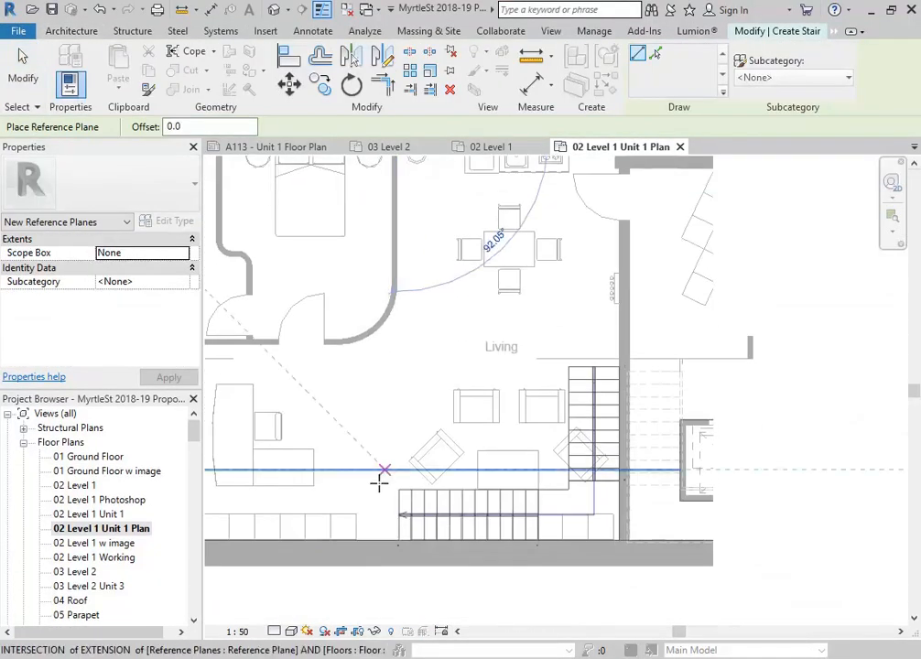
{"action": "left_click", "coordinate": [398, 602]}
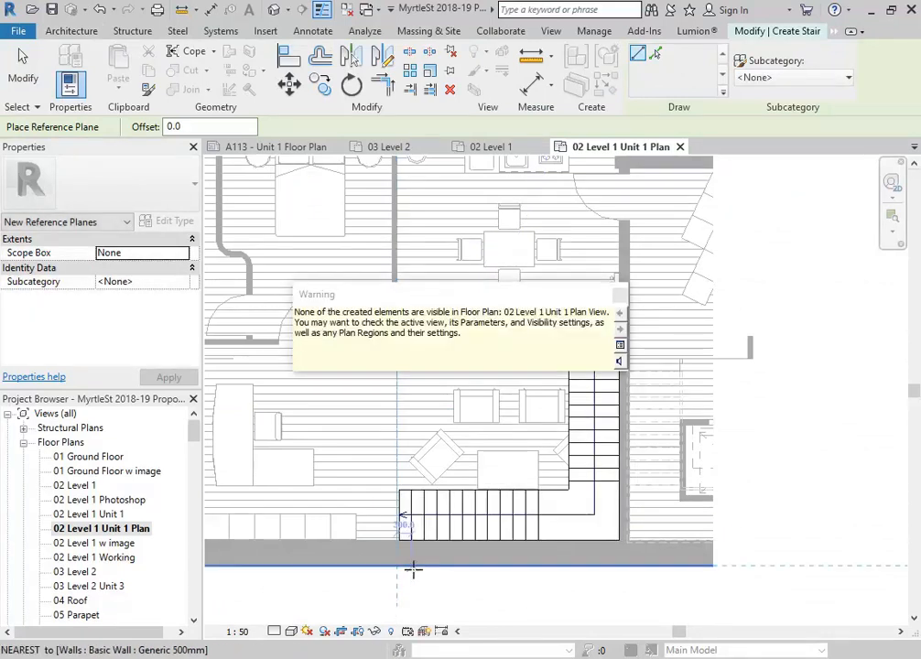
{"action": "key", "text": "Escape"}
{"action": "key", "text": "Escape"}
Accept the classroom request to connect the new student to the running mode
{"action": "scroll", "coordinate": [384, 517], "scroll_direction": "up", "scroll_amount": 2}
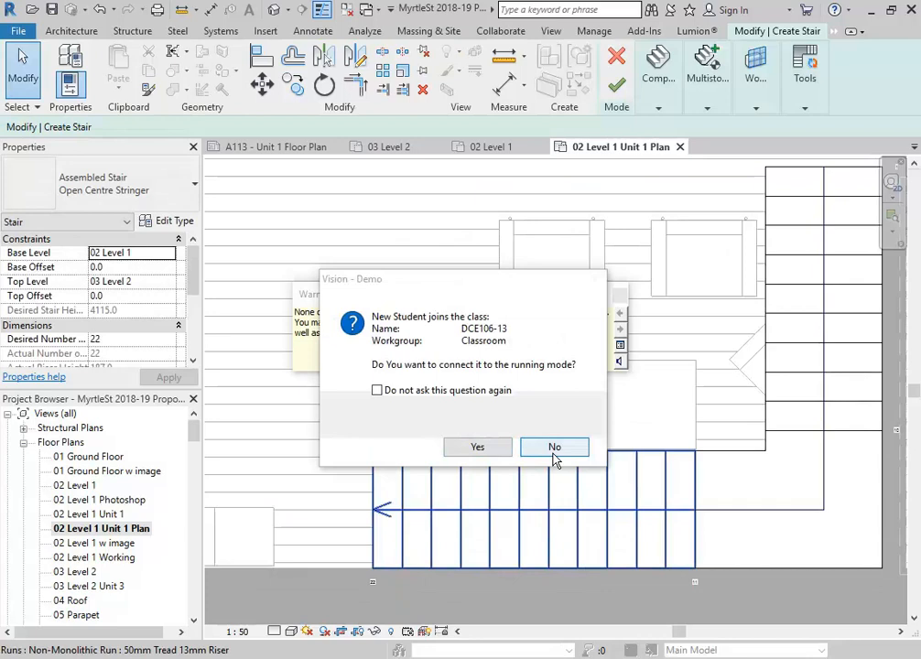
{"action": "left_click", "coordinate": [477, 447]}
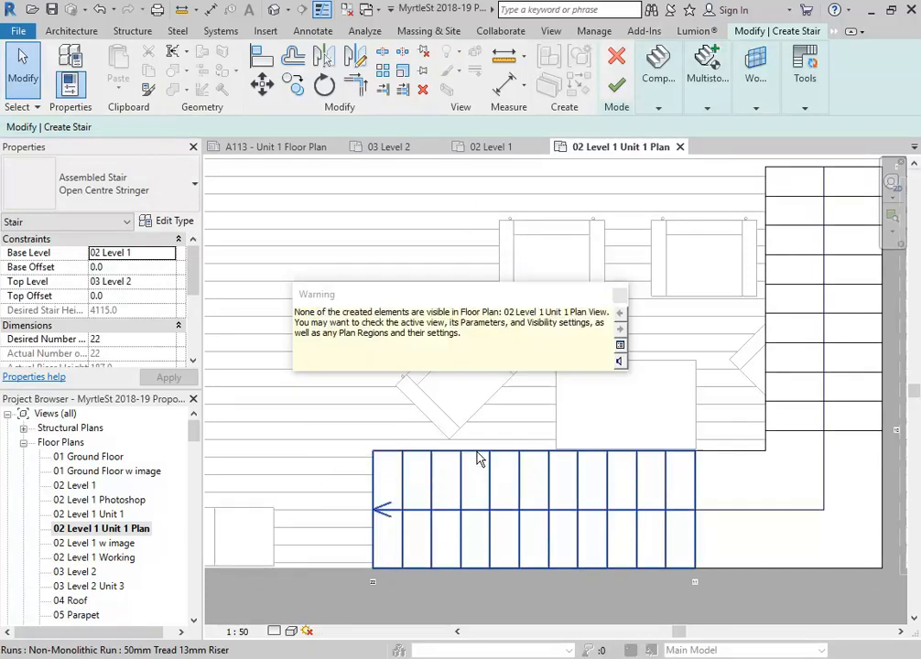
{"action": "scroll", "coordinate": [353, 545], "scroll_direction": "up", "scroll_amount": 3}
{"action": "middle_click_drag", "start_coordinate": [401, 510], "coordinate": [385, 464]}
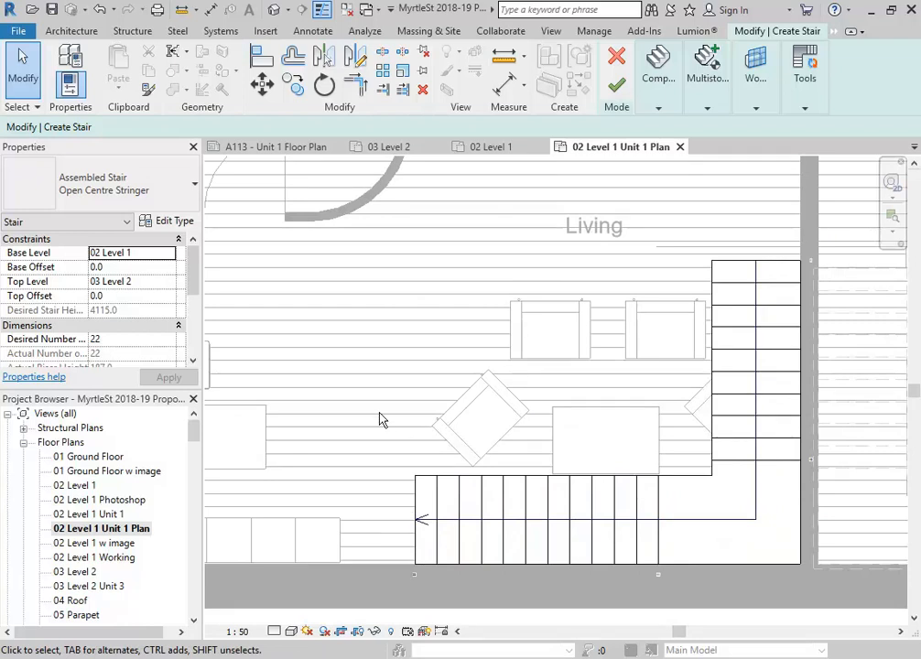
Open the Visibility/Graphic Overrides of floor plan 02 Level 1 Unit 1 Plan at its annotation categories
{"action": "left_click", "coordinate": [102, 226]}
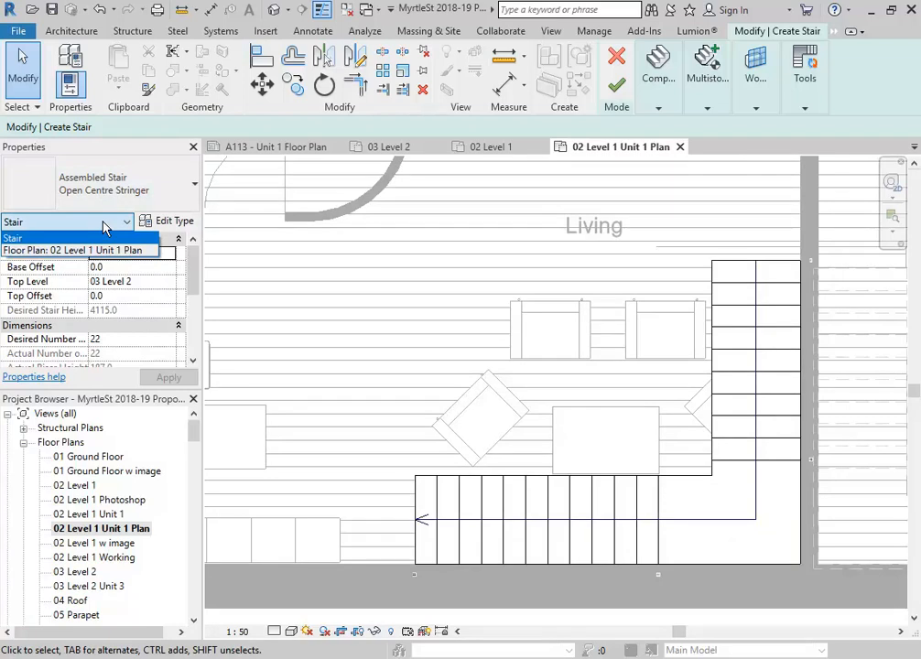
{"action": "left_click", "coordinate": [102, 226]}
{"action": "left_click", "coordinate": [103, 224]}
{"action": "left_click", "coordinate": [101, 224]}
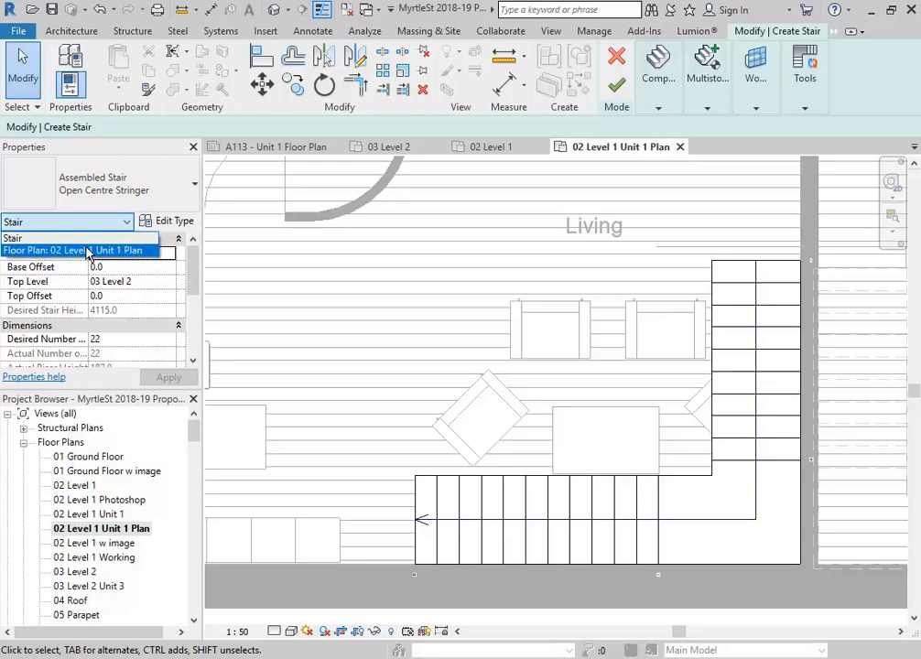
{"action": "left_click", "coordinate": [89, 251]}
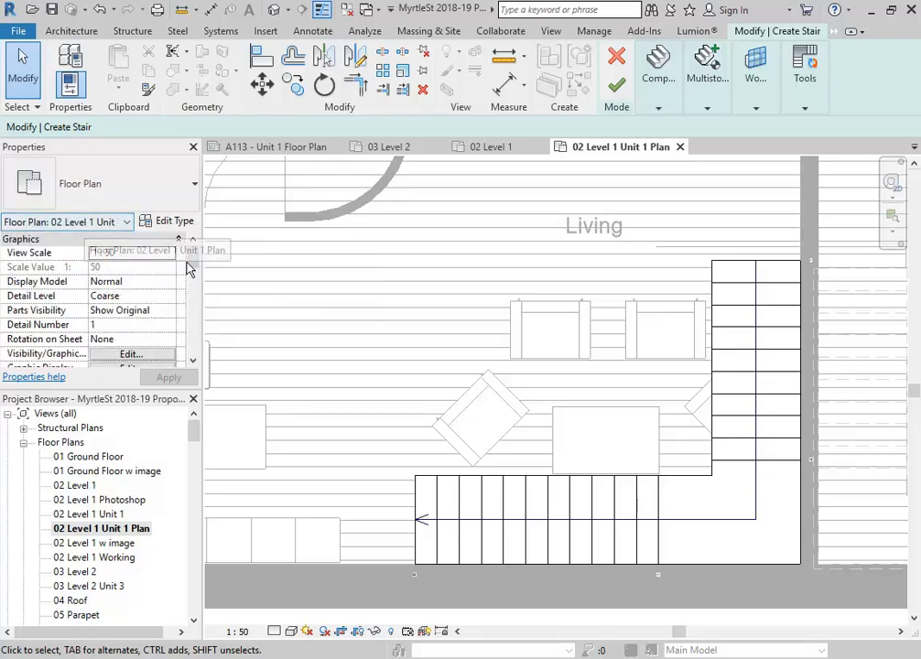
{"action": "scroll", "coordinate": [194, 261], "scroll_direction": "down", "scroll_amount": 2}
{"action": "left_click", "coordinate": [129, 297]}
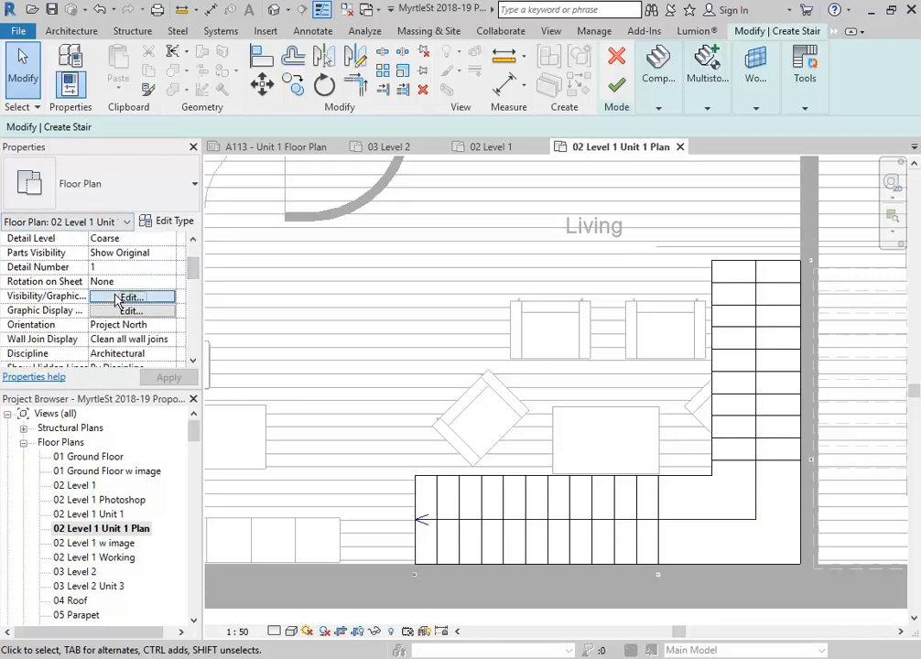
{"action": "left_click", "coordinate": [142, 41]}
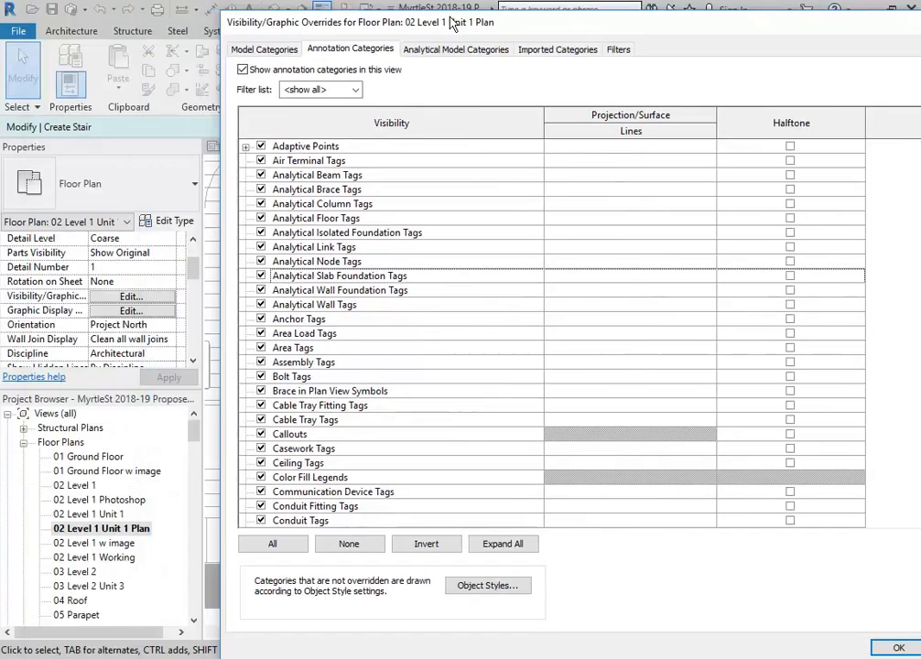
Turn on the visibility of Reference Planes in the annotation categories and apply the overrides
{"action": "scroll", "coordinate": [73, 395], "scroll_direction": "down", "scroll_amount": 7}
{"action": "scroll", "coordinate": [209, 395], "scroll_direction": "down", "scroll_amount": 17}
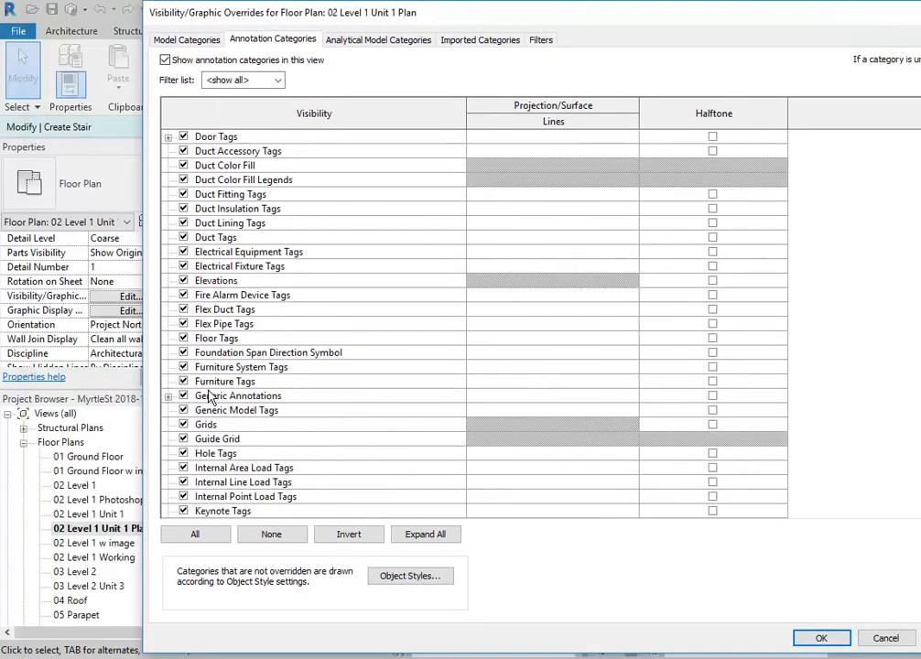
{"action": "scroll", "coordinate": [209, 395], "scroll_direction": "down", "scroll_amount": 12}
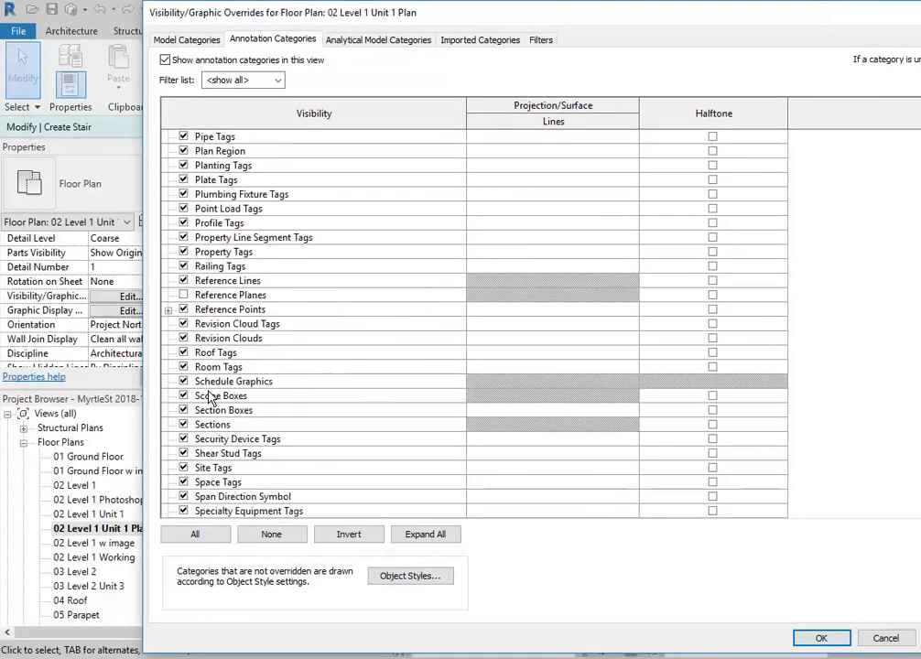
{"action": "scroll", "coordinate": [209, 395], "scroll_direction": "up", "scroll_amount": 8}
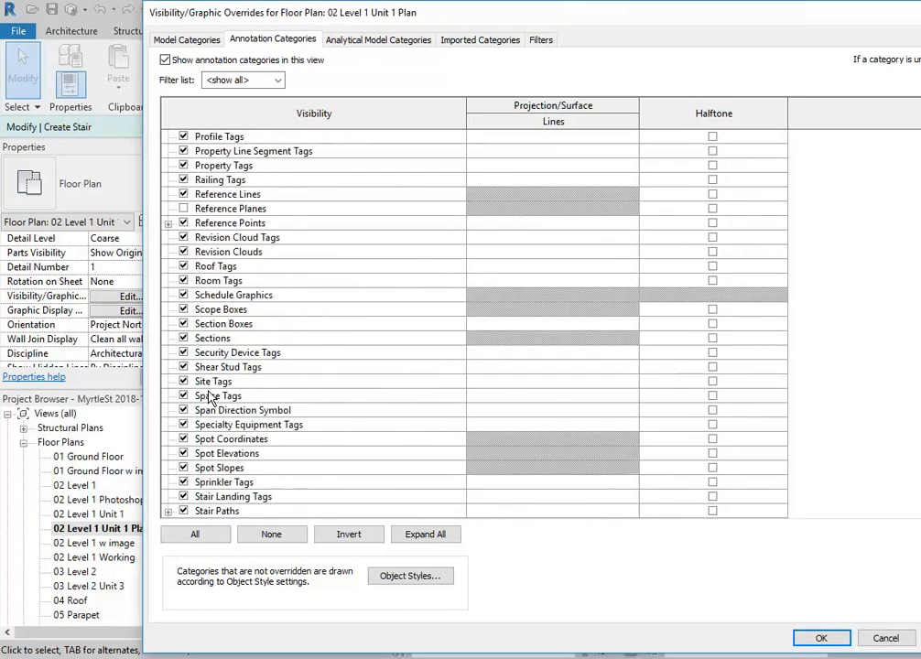
{"action": "left_click", "coordinate": [183, 324]}
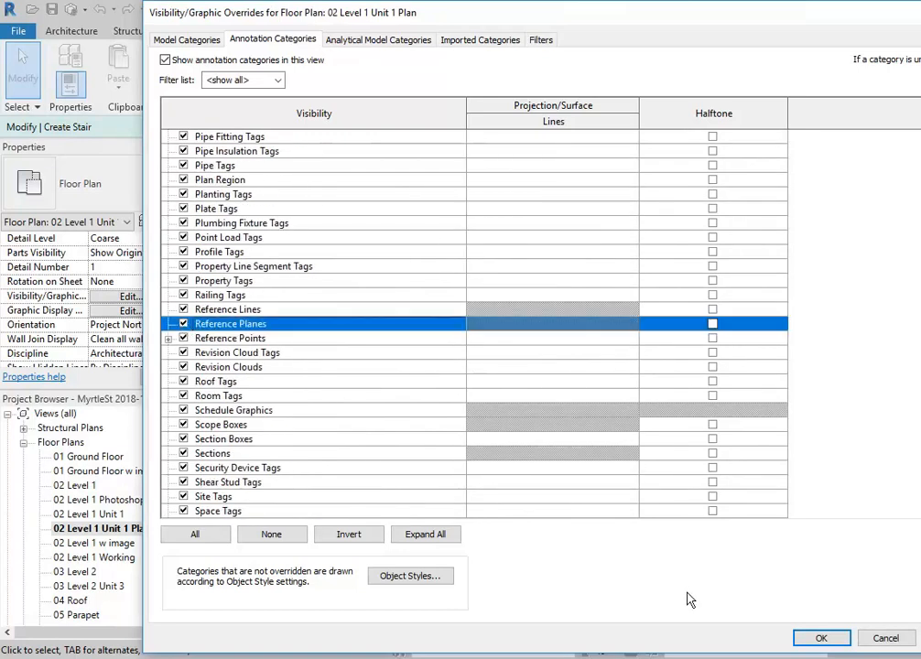
{"action": "left_click", "coordinate": [792, 639]}
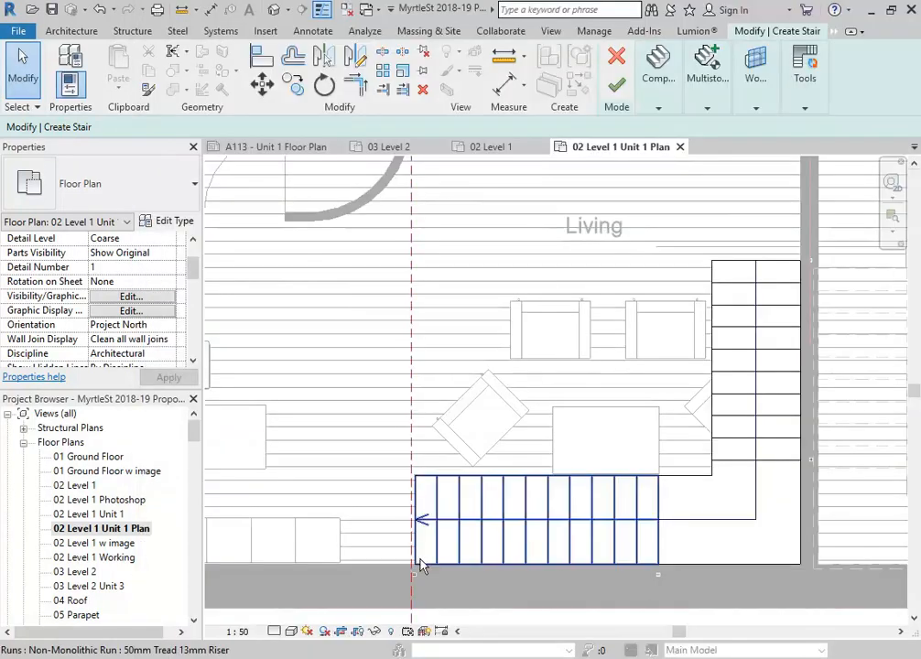
Move the vertical reference plane 100 mm to the right with the Move tool
{"action": "scroll", "coordinate": [364, 470], "scroll_direction": "up", "scroll_amount": 2}
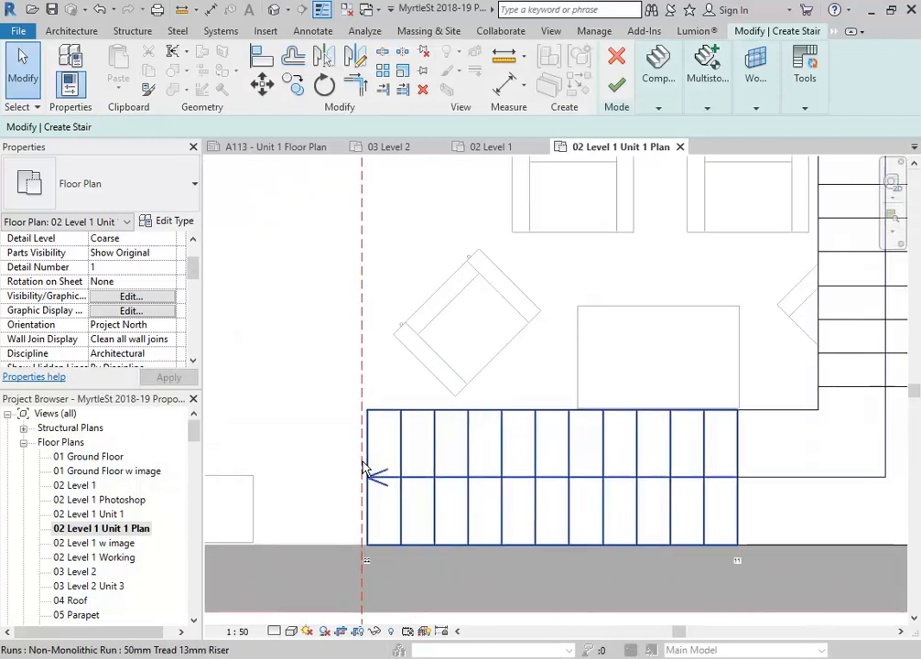
{"action": "left_click", "coordinate": [364, 375]}
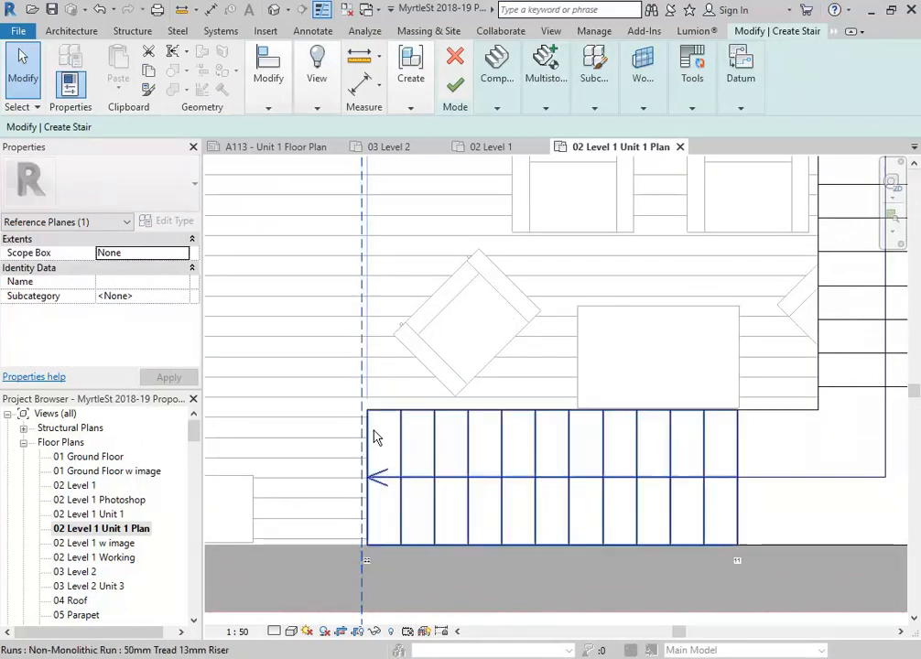
{"action": "scroll", "coordinate": [355, 421], "scroll_direction": "up", "scroll_amount": 2}
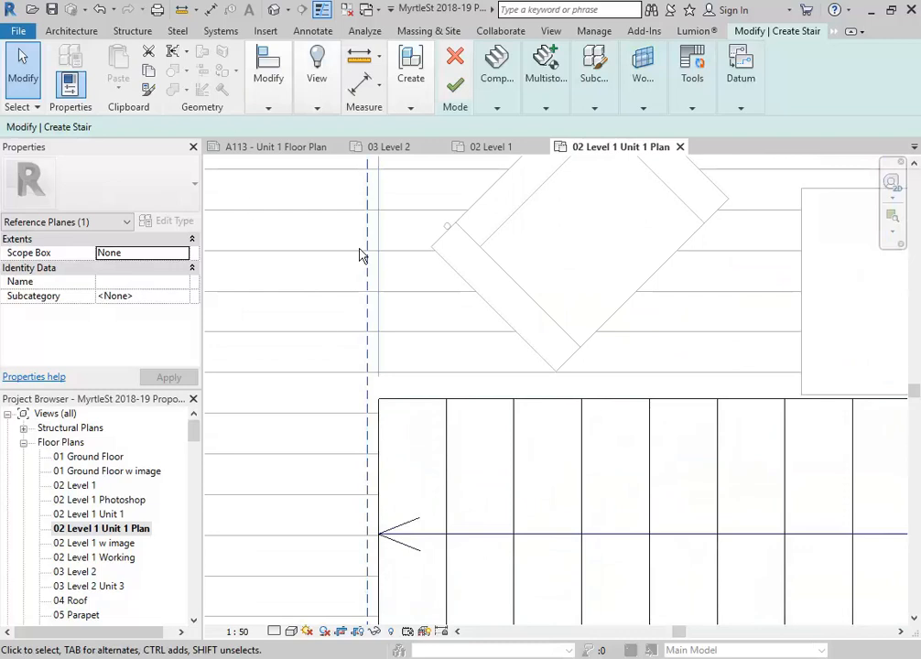
{"action": "mouse_move", "coordinate": [268, 87]}
{"action": "left_click", "coordinate": [262, 159]}
{"action": "left_click", "coordinate": [261, 348]}
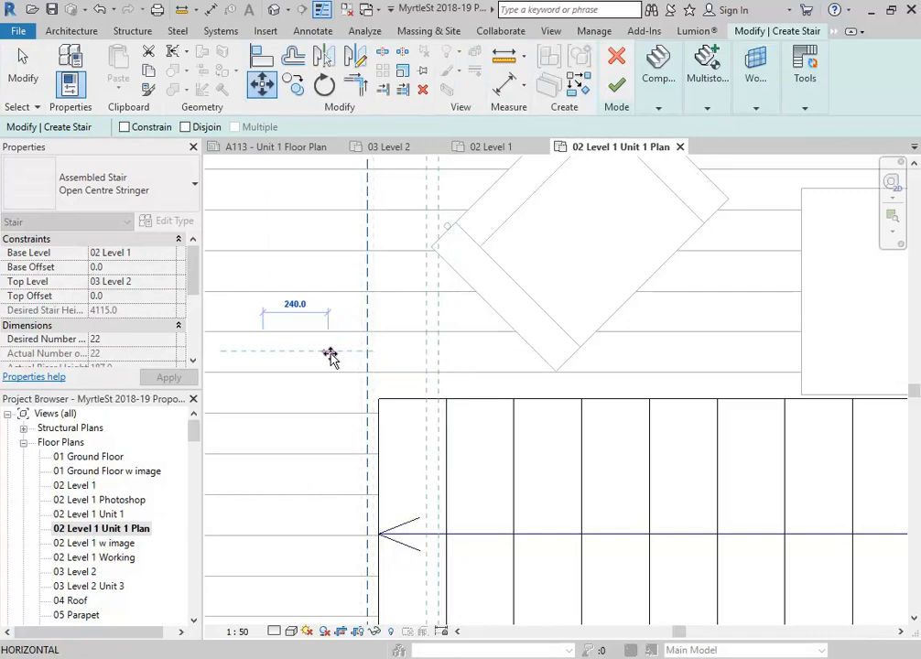
{"action": "type", "text": "100"}
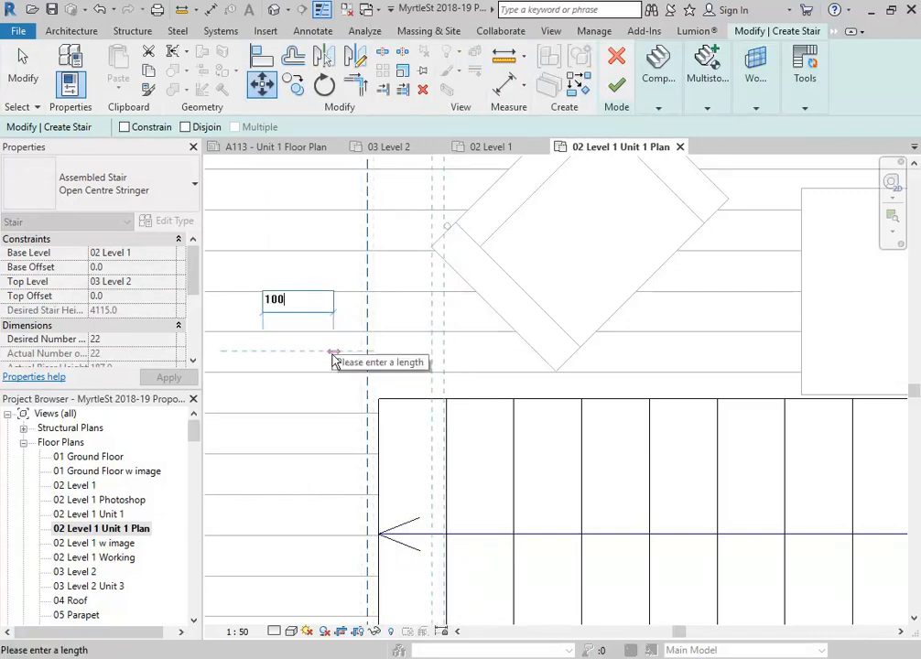
{"action": "key", "text": "Return"}
Move the stair's lower run so its end riser sits on the vertical reference plane, and finish the stair
{"action": "scroll", "coordinate": [353, 372], "scroll_direction": "down", "scroll_amount": 2}
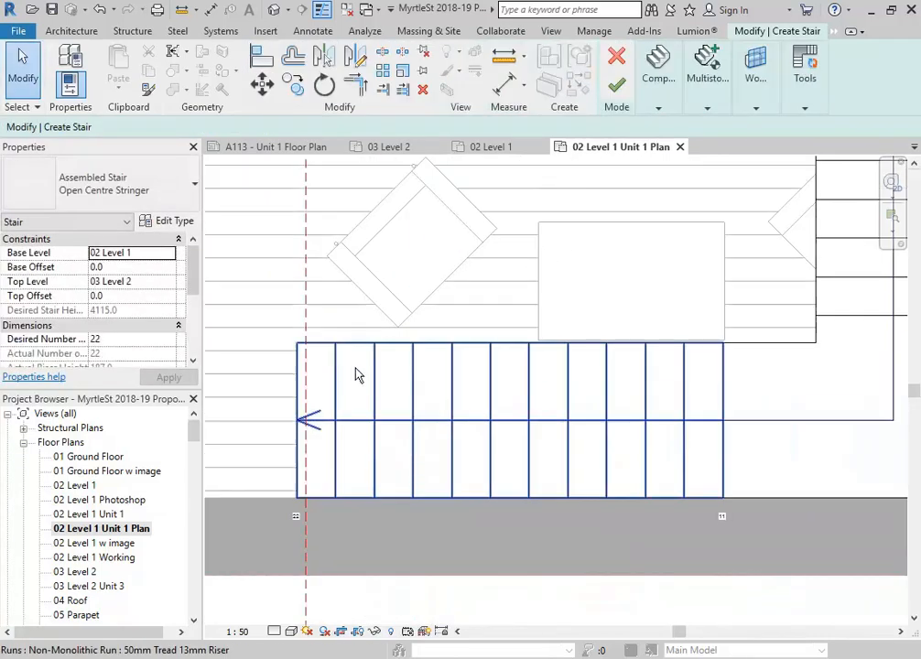
{"action": "left_click", "coordinate": [339, 380]}
{"action": "left_click", "coordinate": [265, 89]}
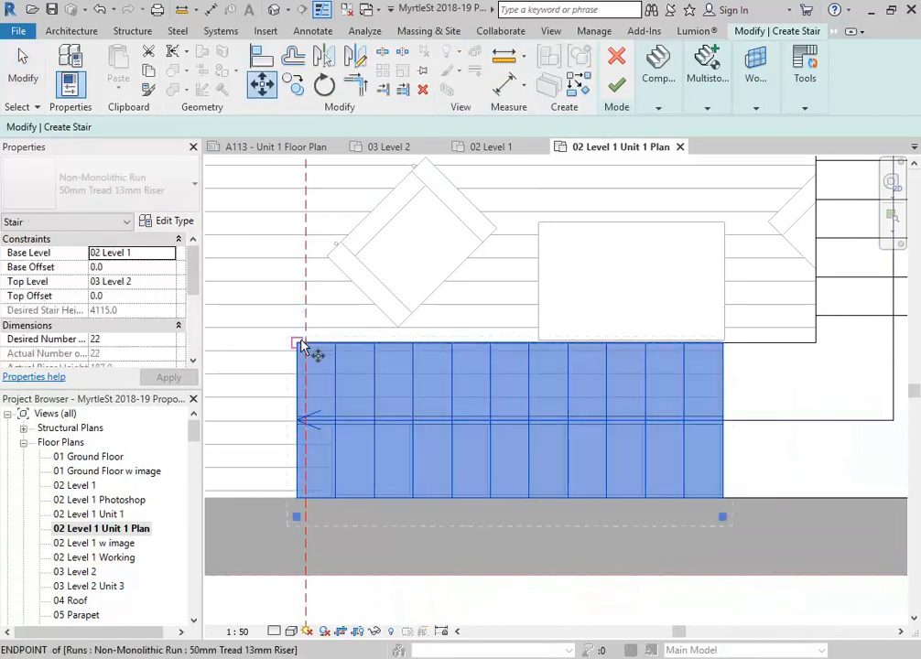
{"action": "scroll", "coordinate": [312, 353], "scroll_direction": "up", "scroll_amount": 2}
{"action": "key", "text": "Escape"}
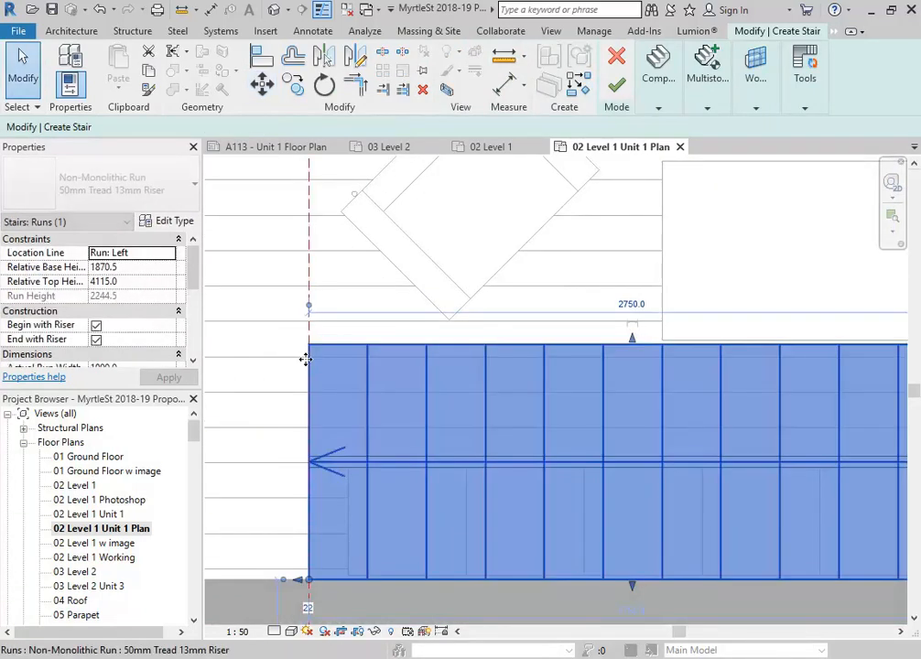
{"action": "key", "text": "Escape"}
{"action": "scroll", "coordinate": [431, 458], "scroll_direction": "down", "scroll_amount": 3}
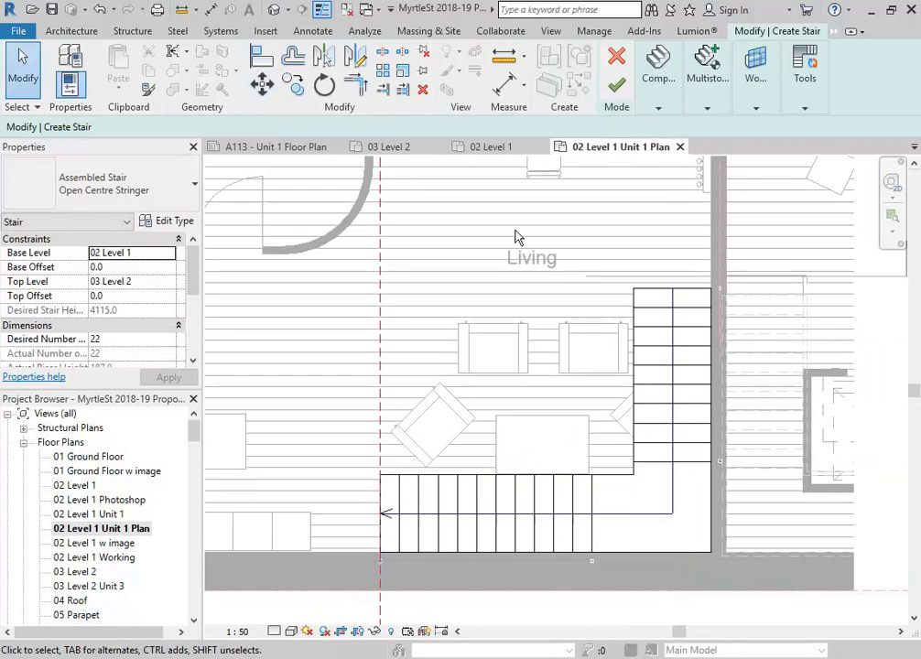
{"action": "left_click", "coordinate": [616, 84]}
{"action": "scroll", "coordinate": [412, 301], "scroll_direction": "down", "scroll_amount": 2}
{"action": "middle_click_drag", "start_coordinate": [413, 300], "coordinate": [470, 391]}
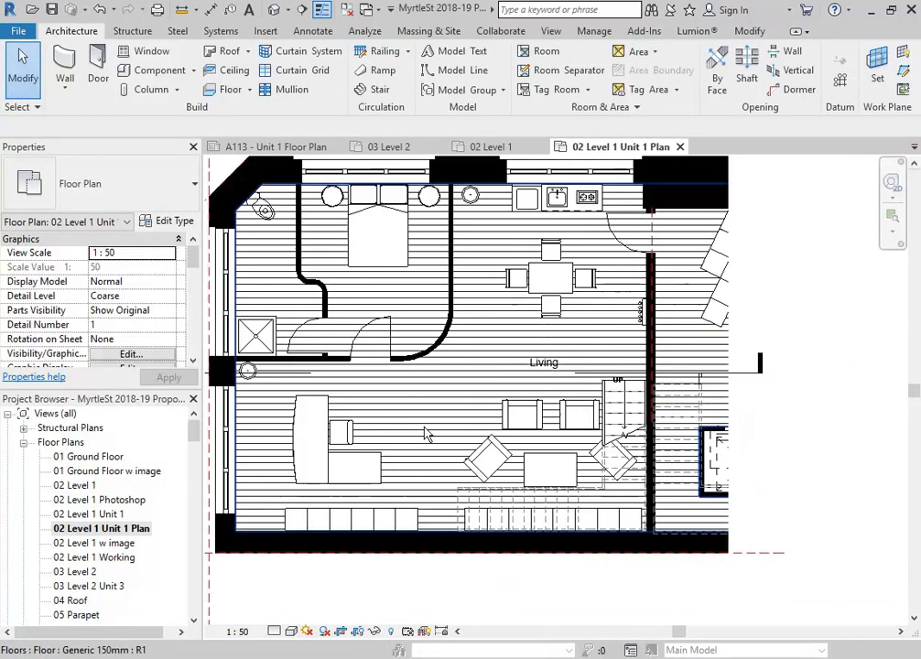
Open floor plan 03 Level 2 Unit 3 and examine the floor that covers the stair from below
{"action": "double_click", "coordinate": [82, 585]}
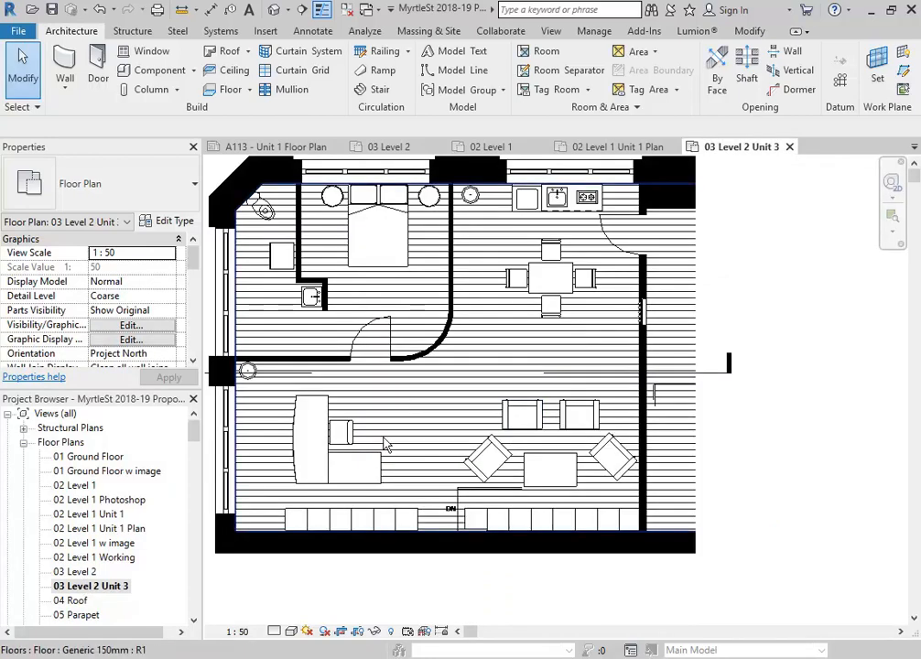
{"action": "double_click", "coordinate": [76, 531]}
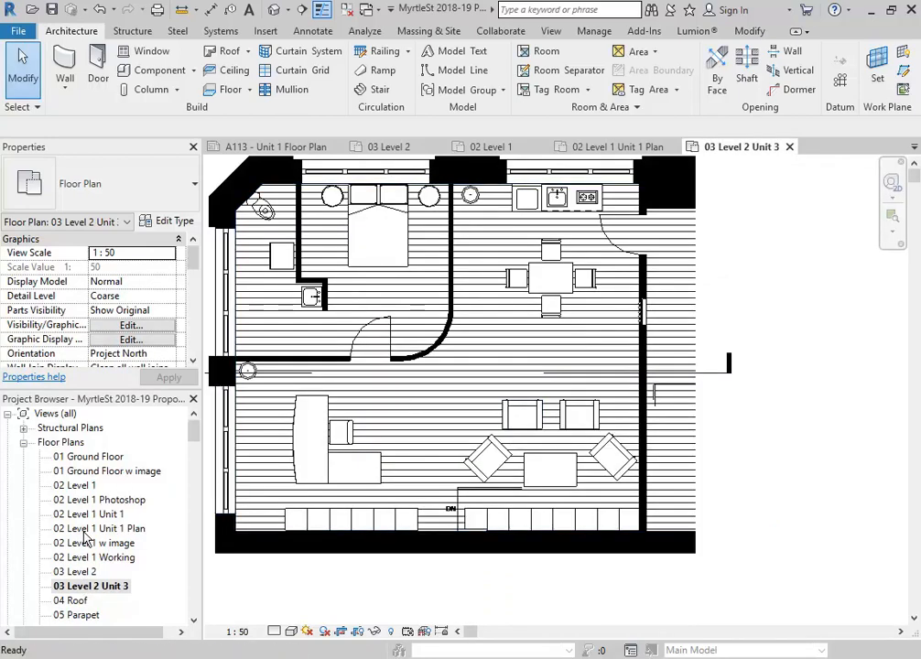
{"action": "double_click", "coordinate": [95, 586]}
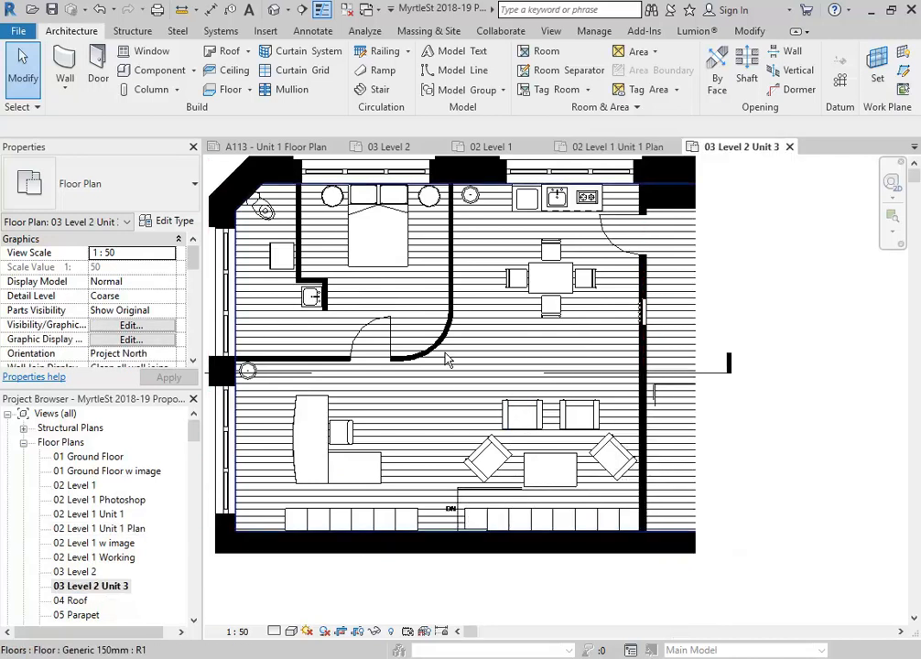
{"action": "left_click", "coordinate": [497, 352]}
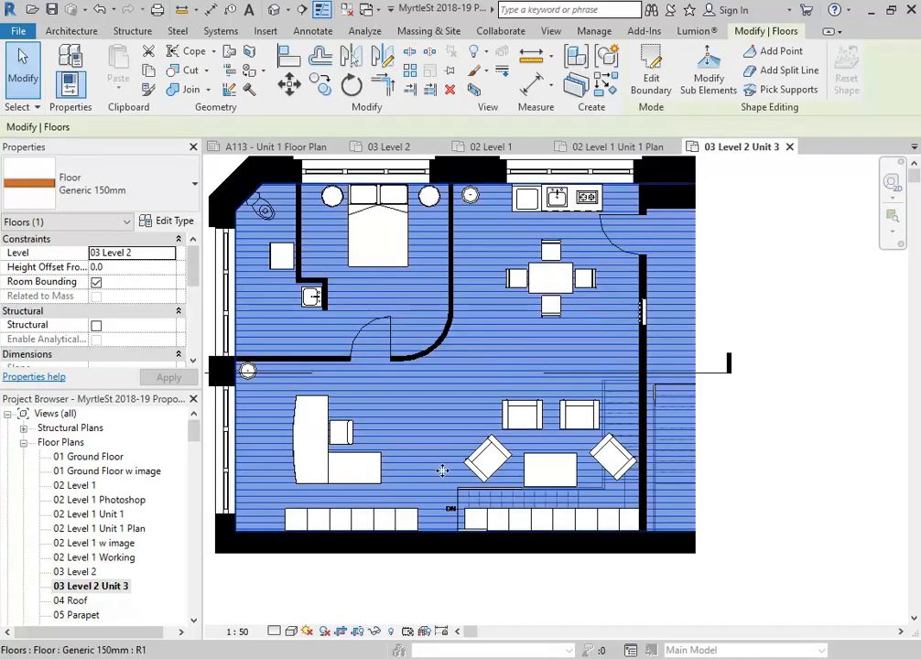
{"action": "left_click", "coordinate": [476, 604]}
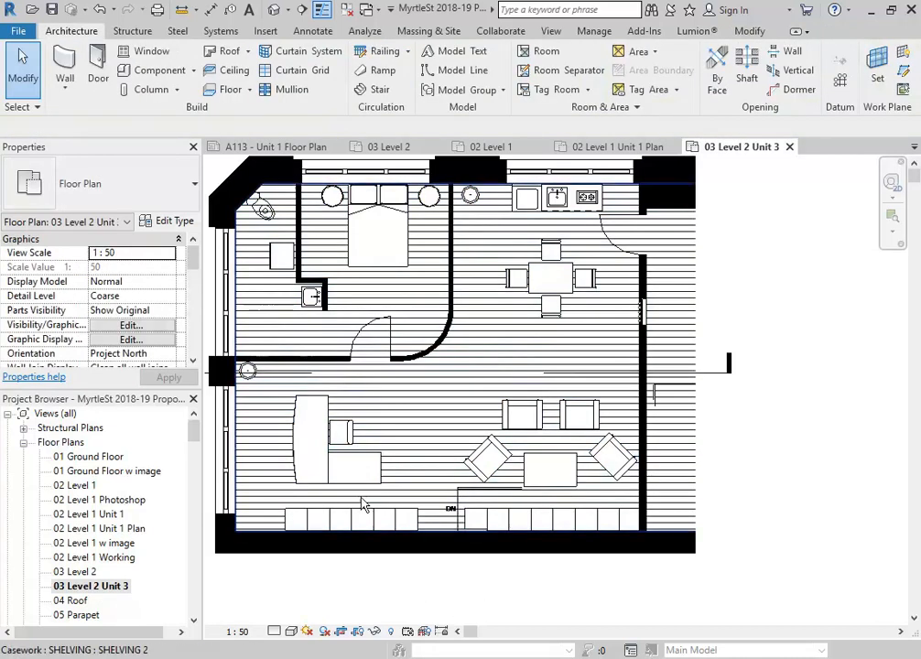
Start a shaft opening in floor plan 02 Level 1 Unit 1 with base offset 100, top constraint 03 Level 2 and top offset 100
{"action": "double_click", "coordinate": [87, 514]}
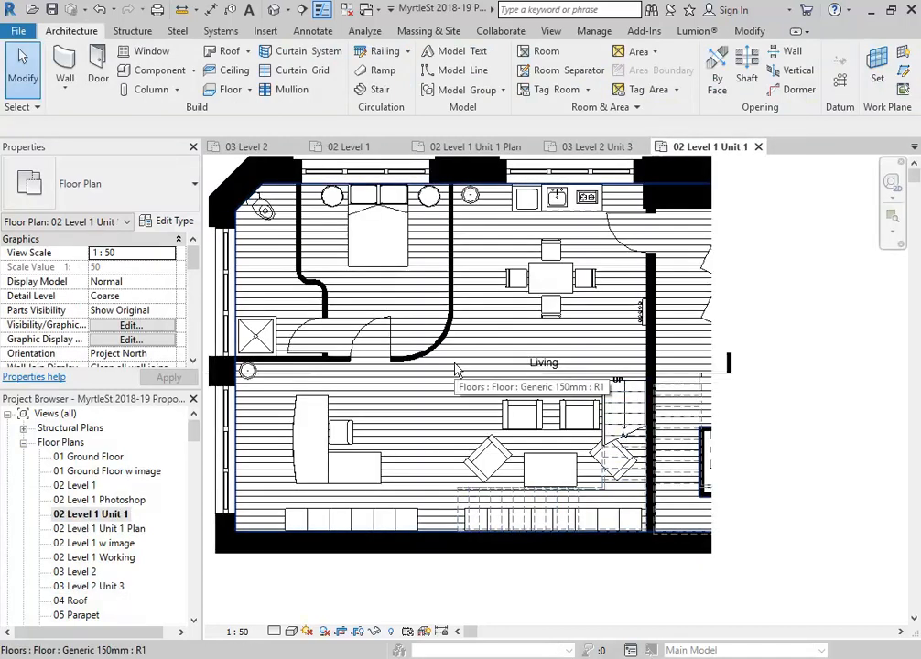
{"action": "left_click", "coordinate": [747, 78]}
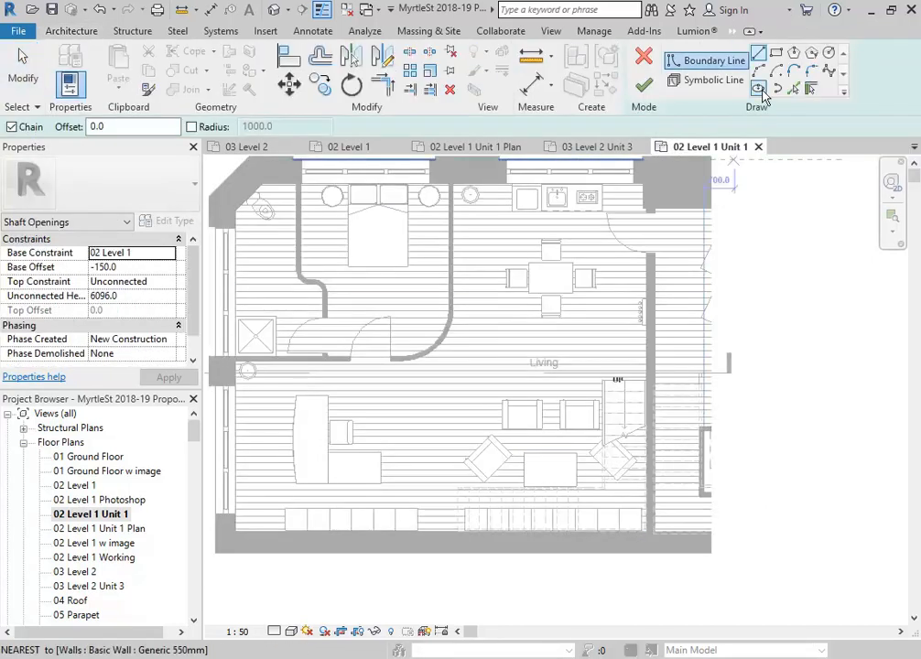
{"action": "left_click", "coordinate": [143, 266]}
{"action": "type", "text": "100.0"}
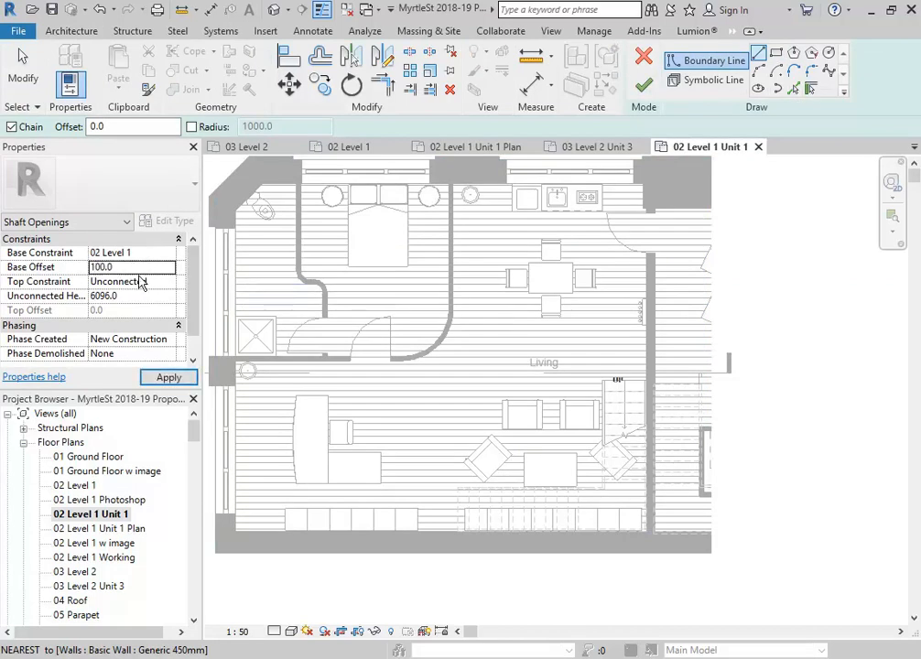
{"action": "left_click", "coordinate": [140, 296]}
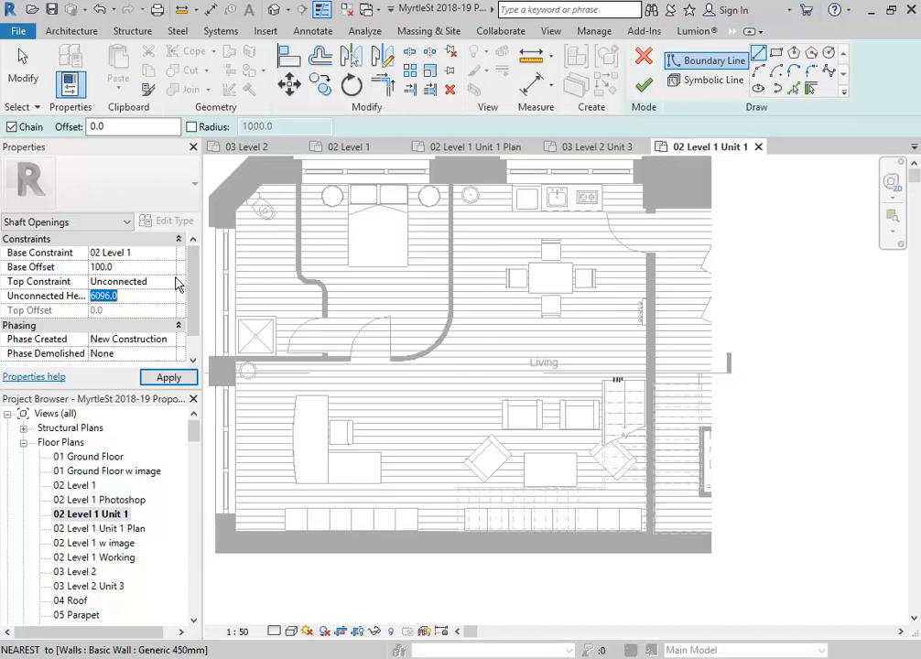
{"action": "left_click", "coordinate": [171, 282]}
{"action": "left_click", "coordinate": [144, 332]}
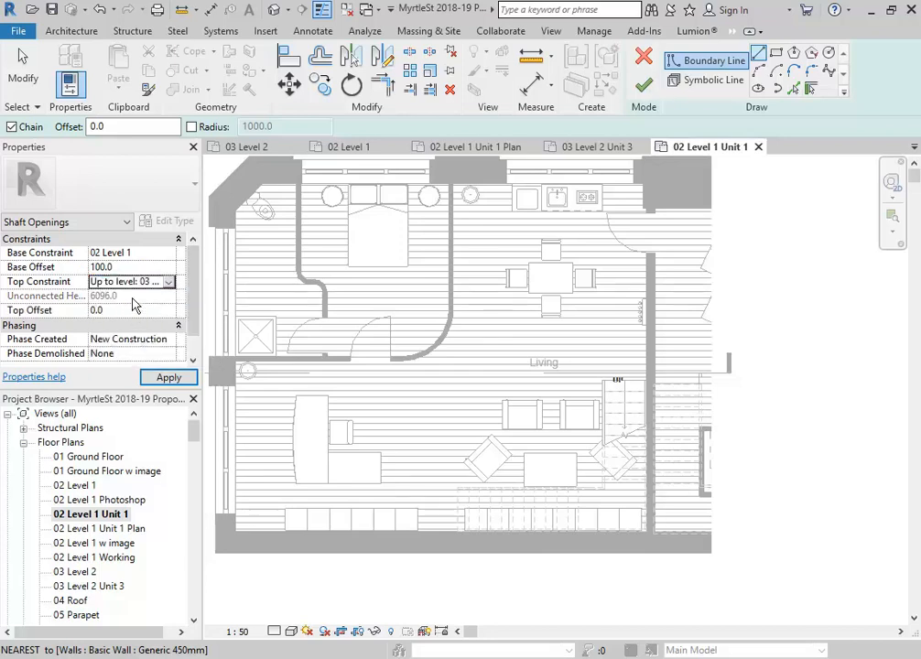
{"action": "left_click", "coordinate": [127, 311]}
{"action": "type", "text": "100.0"}
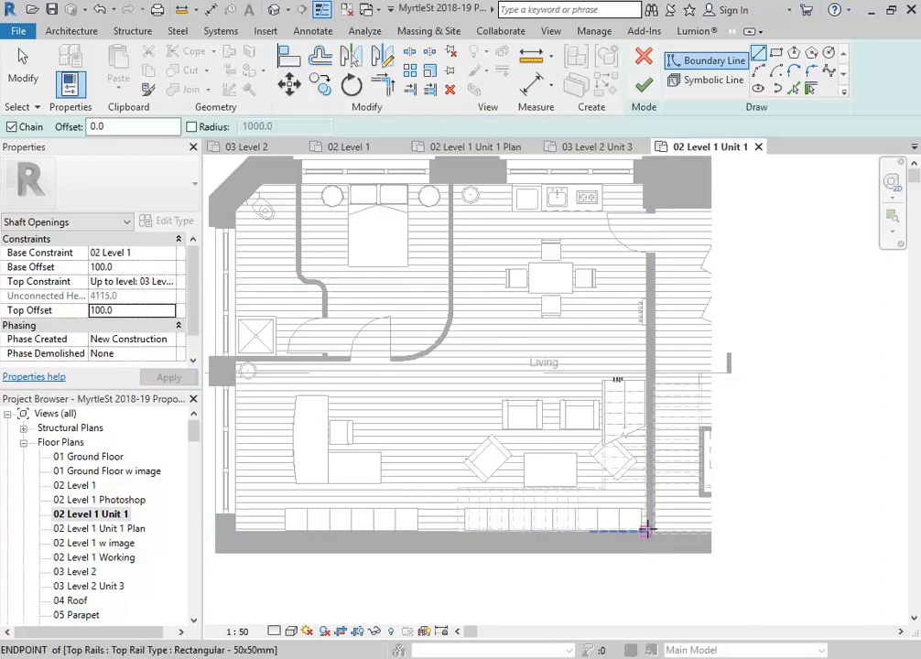
Sketch the shaft boundary up the dividing wall from the stair corner, past the stair's start, and across towards the bedroom wall
{"action": "left_click", "coordinate": [647, 530]}
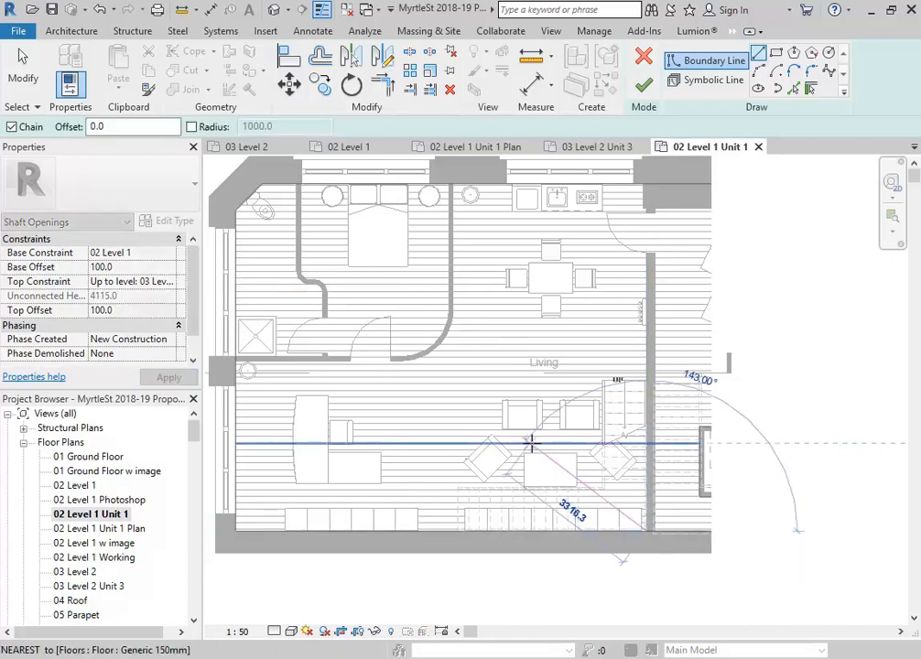
{"action": "left_click", "coordinate": [647, 369]}
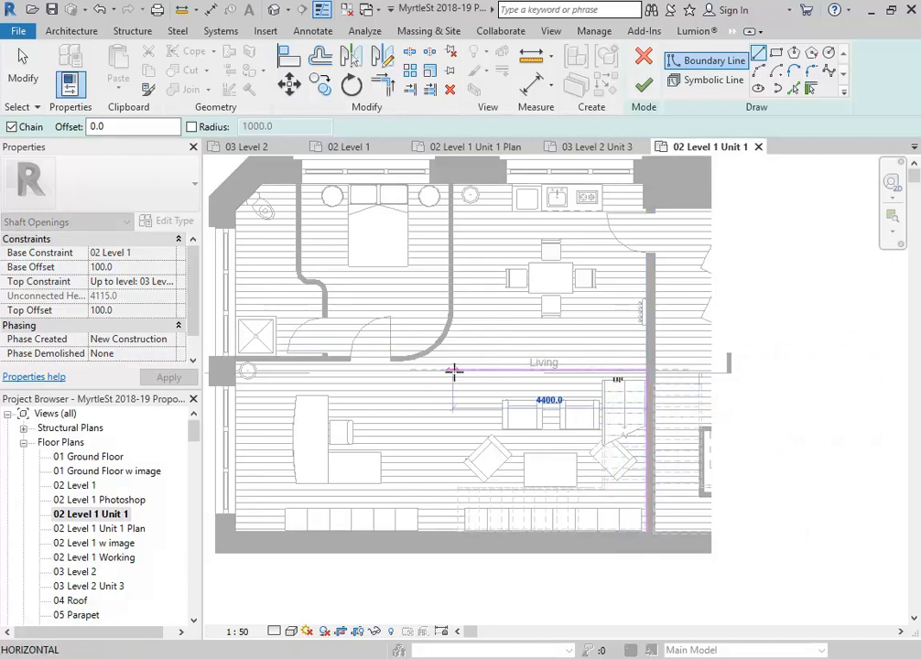
{"action": "left_click", "coordinate": [449, 369]}
{"action": "key", "text": "Escape"}
Draw the boundary about 4300 mm along the outer wall to the stair's end and up to the upper line, trimming their corner closed
{"action": "left_click", "coordinate": [647, 527]}
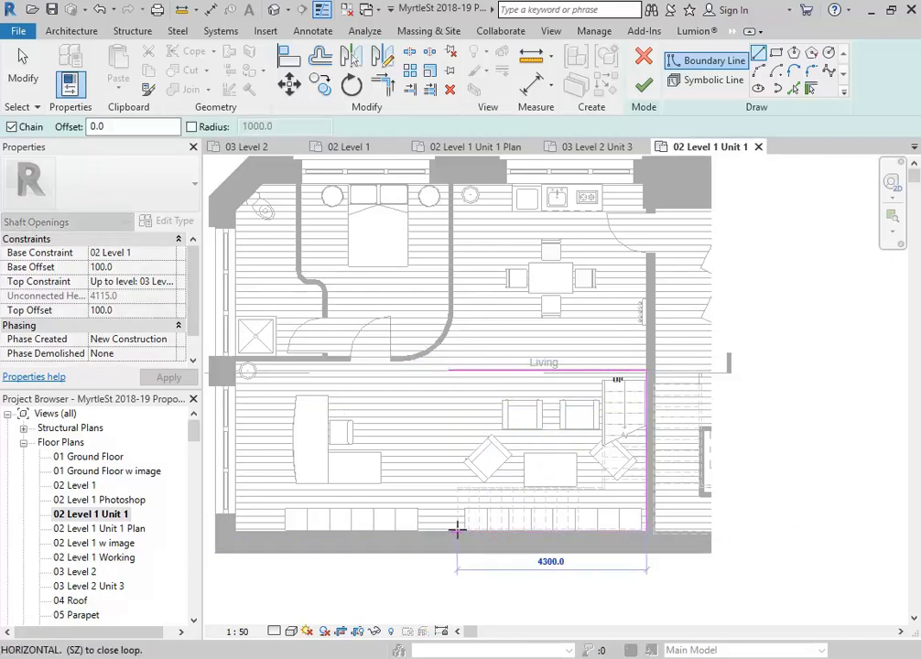
{"action": "scroll", "coordinate": [457, 533], "scroll_direction": "up", "scroll_amount": 3}
{"action": "scroll", "coordinate": [457, 532], "scroll_direction": "up", "scroll_amount": 2}
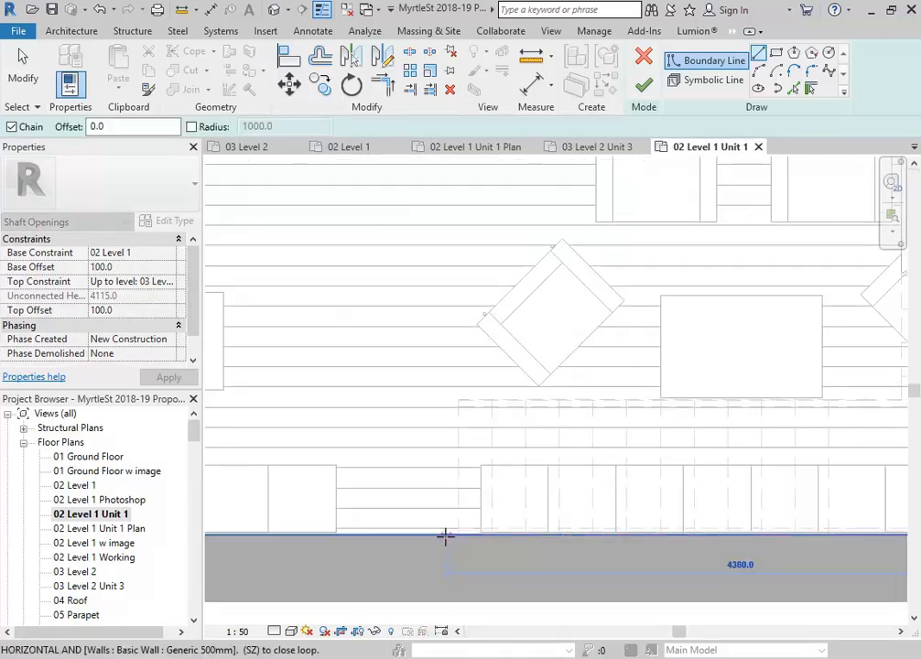
{"action": "left_click", "coordinate": [458, 535]}
{"action": "scroll", "coordinate": [455, 280], "scroll_direction": "down", "scroll_amount": 1}
{"action": "middle_click_drag", "start_coordinate": [455, 279], "coordinate": [427, 482]}
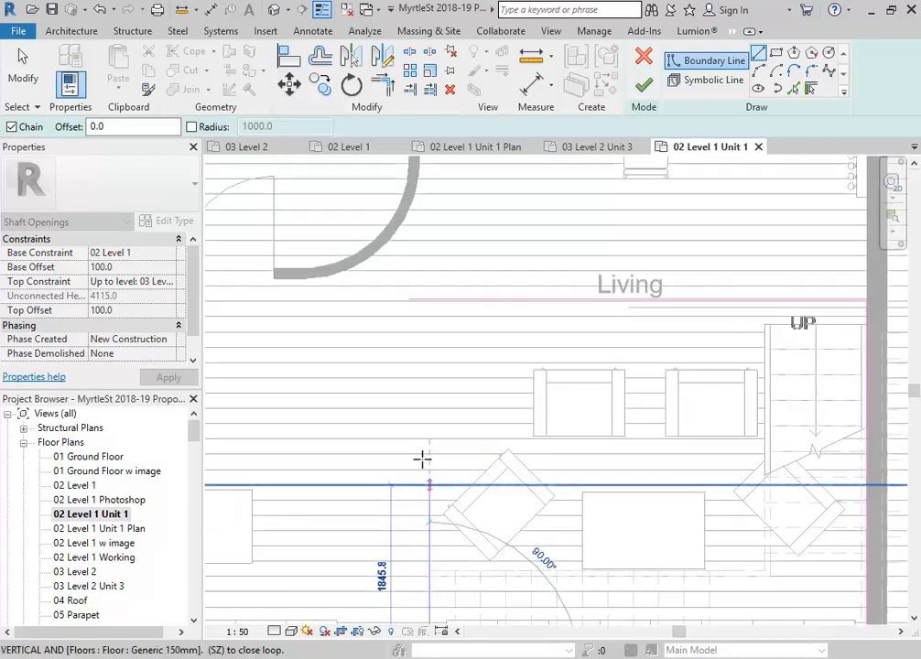
{"action": "left_click", "coordinate": [427, 299]}
{"action": "key", "text": "Escape"}
{"action": "key", "text": "Escape"}
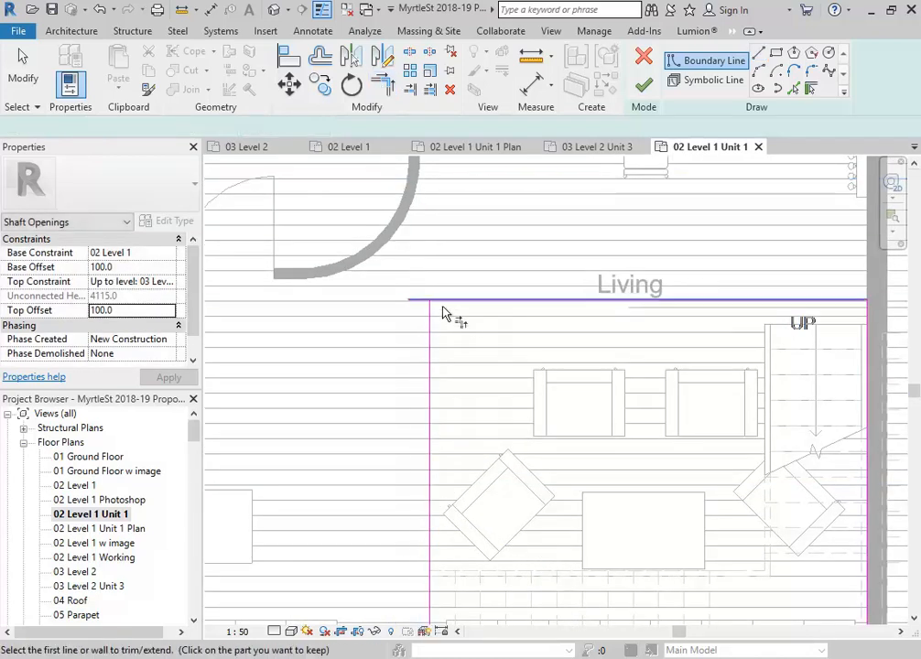
{"action": "scroll", "coordinate": [403, 361], "scroll_direction": "down", "scroll_amount": 2}
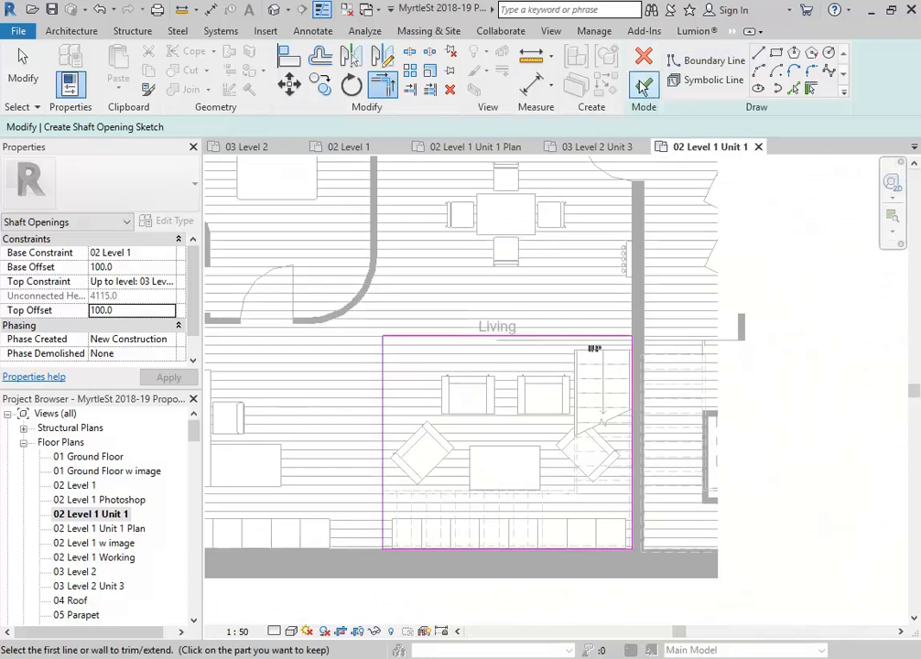
{"action": "left_click", "coordinate": [644, 85]}
{"action": "left_click", "coordinate": [358, 391]}
{"action": "key", "text": "ctrl+z"}
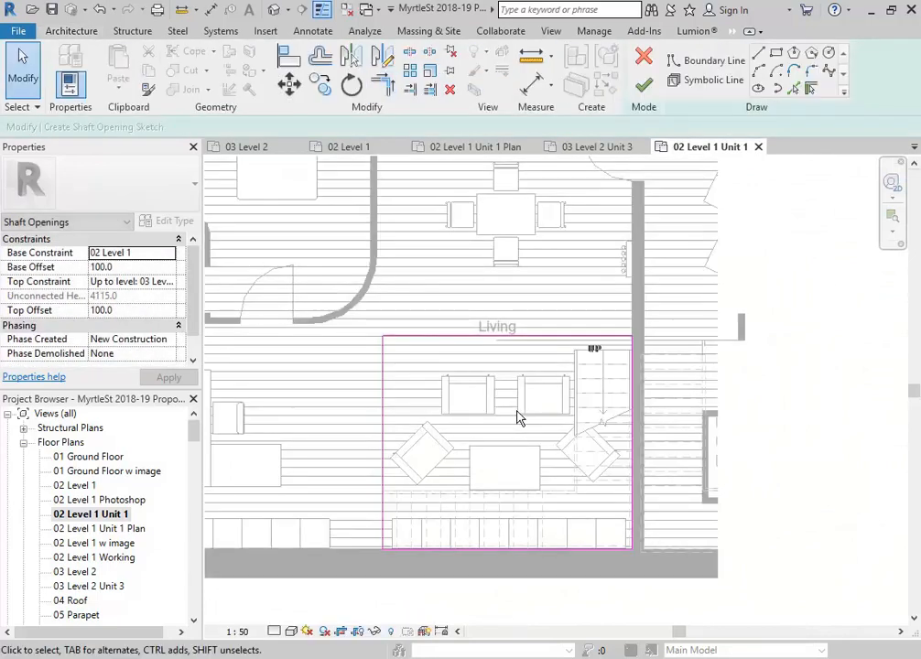
Finish the shaft opening, deleting the 152mm Incandescent - 120V light instances that cannot be cut out of their host
{"action": "left_click", "coordinate": [643, 85]}
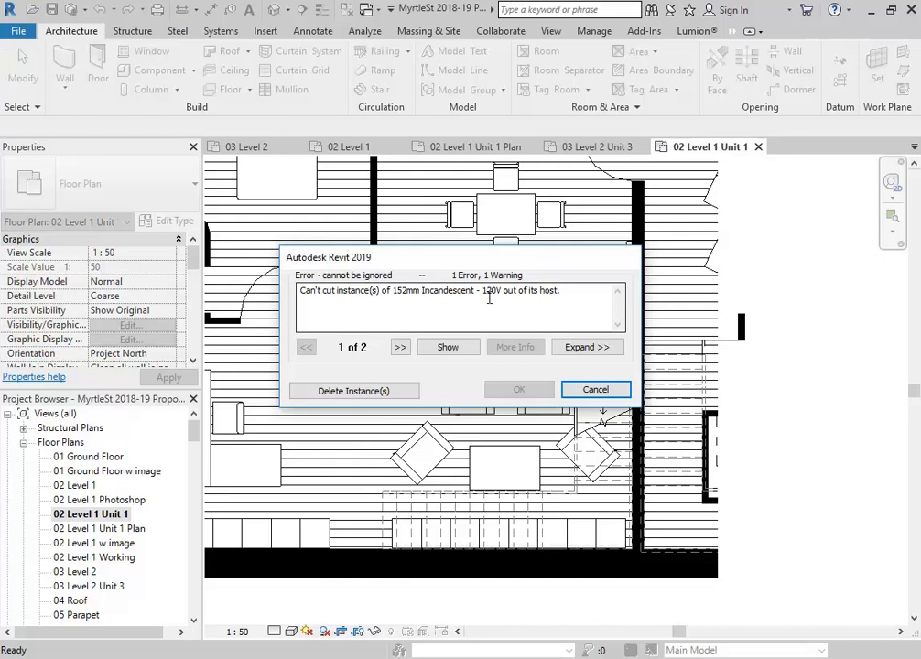
{"action": "left_click", "coordinate": [355, 390]}
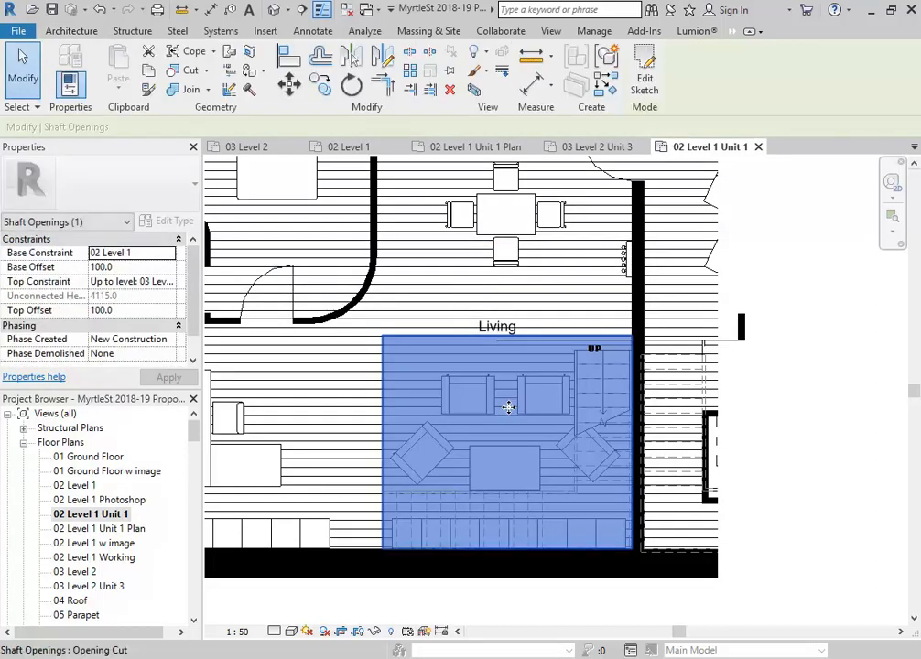
{"action": "left_click", "coordinate": [443, 606]}
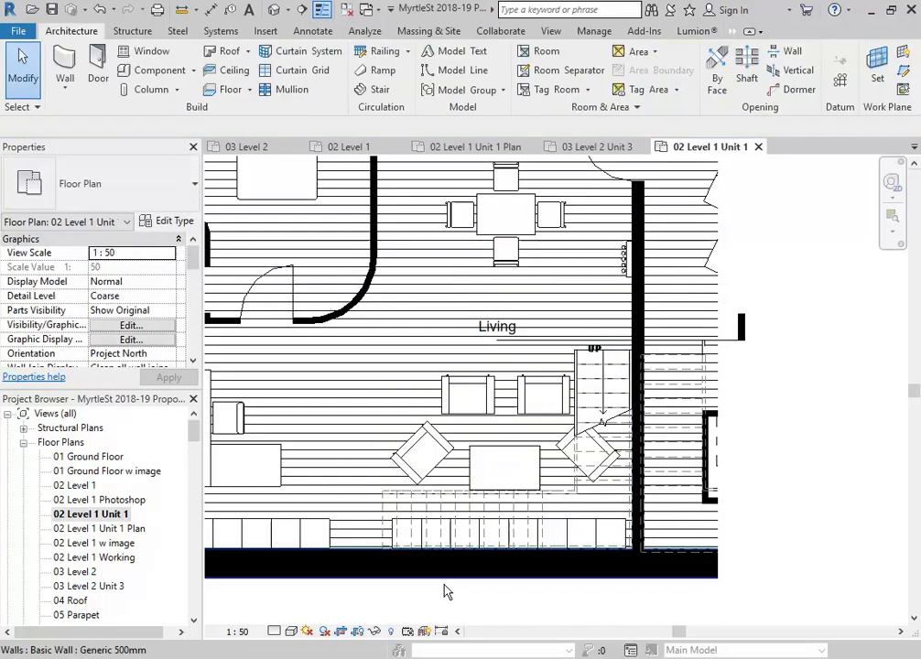
Open the 02 Level 1 ceiling plan and inspect how the shaft cuts the Unit 1 ceiling
{"action": "scroll", "coordinate": [62, 508], "scroll_direction": "down", "scroll_amount": 6}
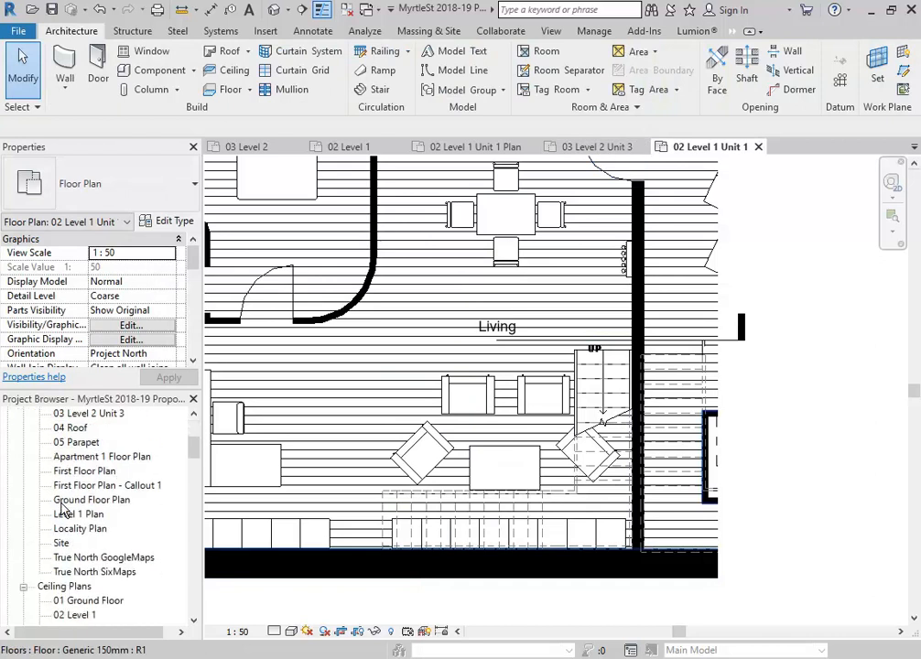
{"action": "double_click", "coordinate": [75, 516]}
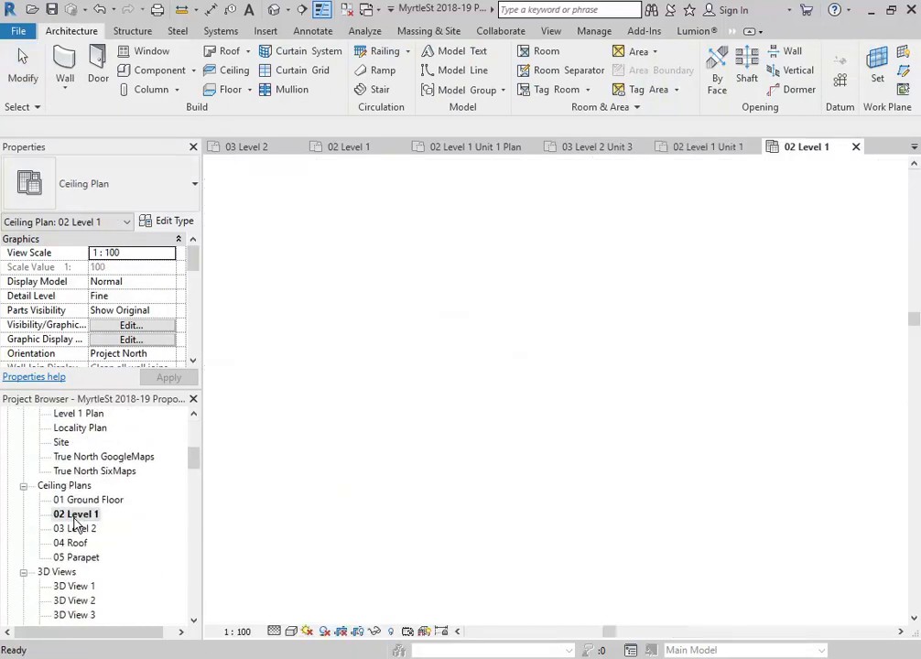
{"action": "scroll", "coordinate": [529, 348], "scroll_direction": "up", "scroll_amount": 8}
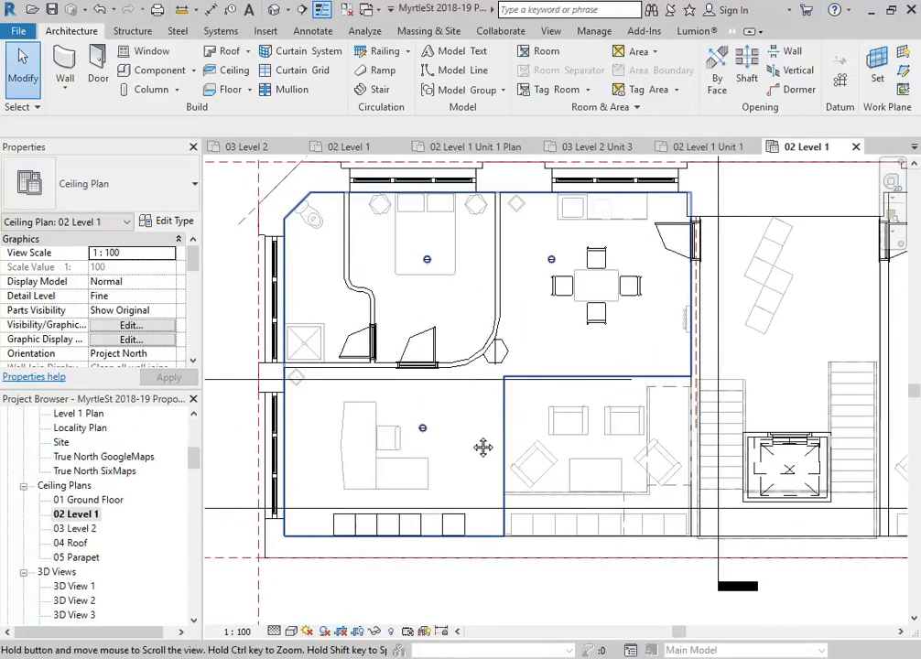
{"action": "left_click", "coordinate": [432, 436]}
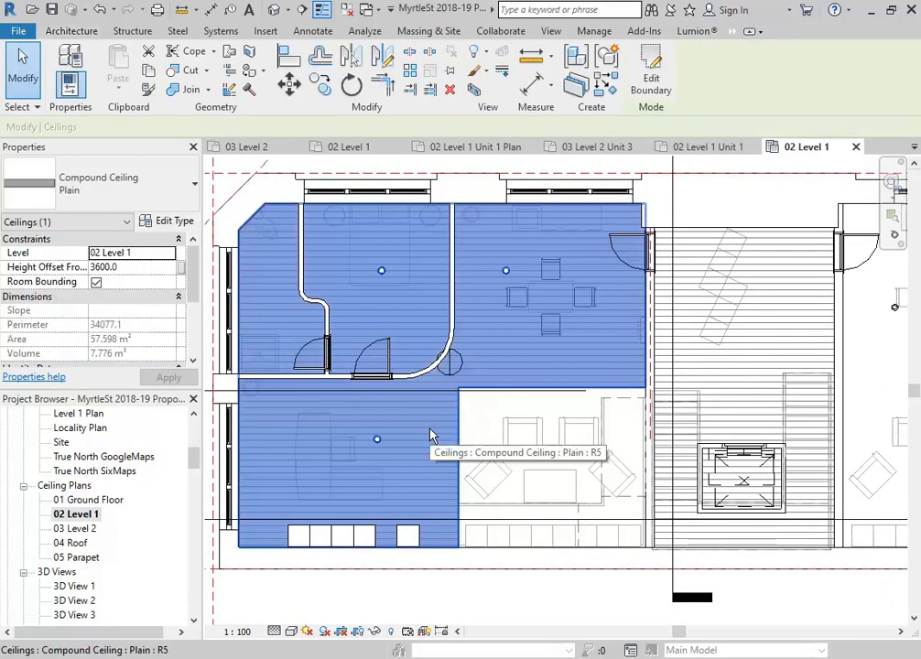
Edit the shaft opening's sketch and round its corner near the curved bedroom wall with a fillet arc of about 1300 mm radius
{"action": "left_click", "coordinate": [508, 427]}
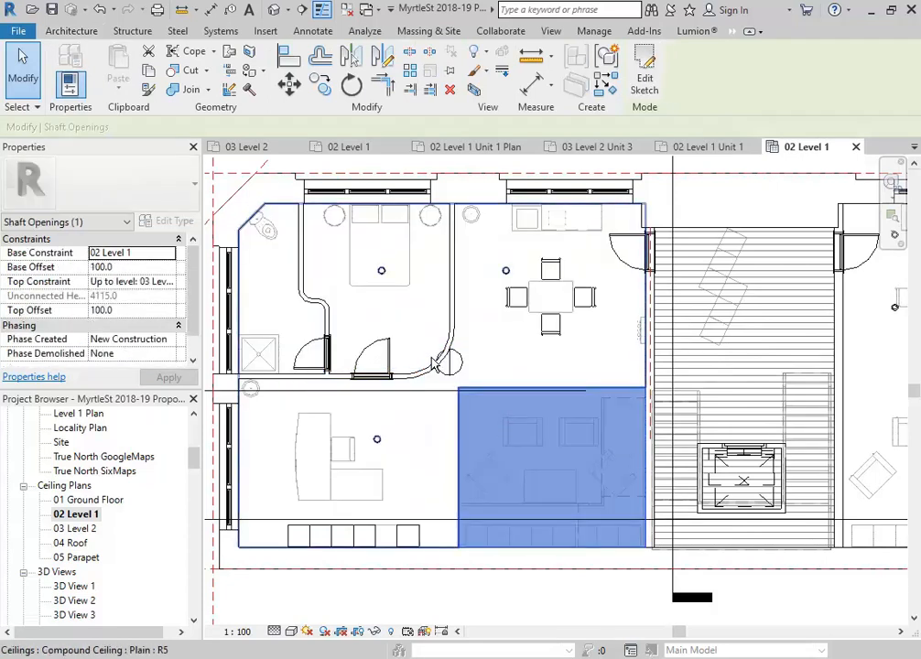
{"action": "left_click", "coordinate": [644, 69]}
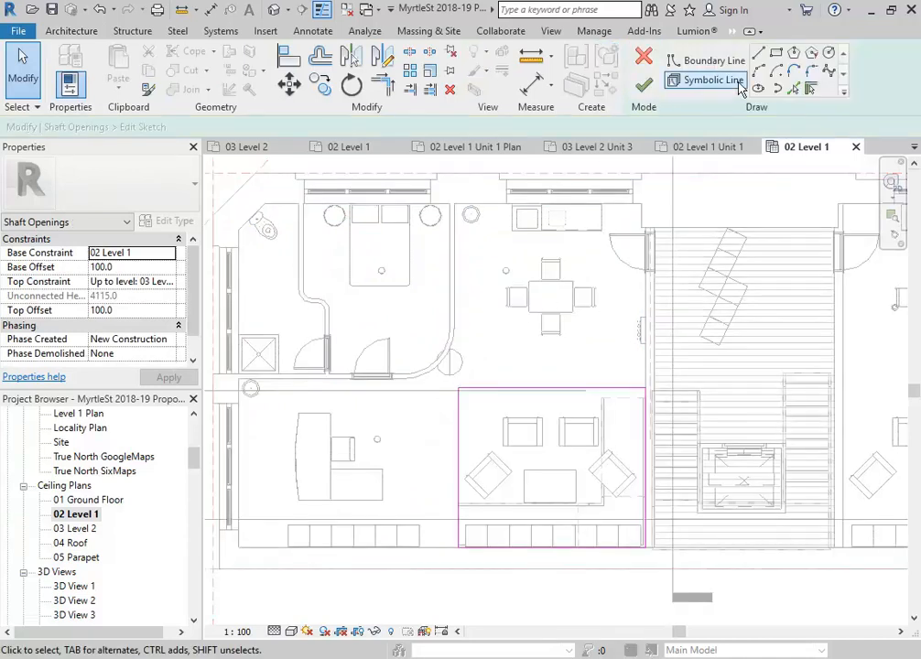
{"action": "left_click", "coordinate": [810, 69]}
{"action": "left_click", "coordinate": [495, 390]}
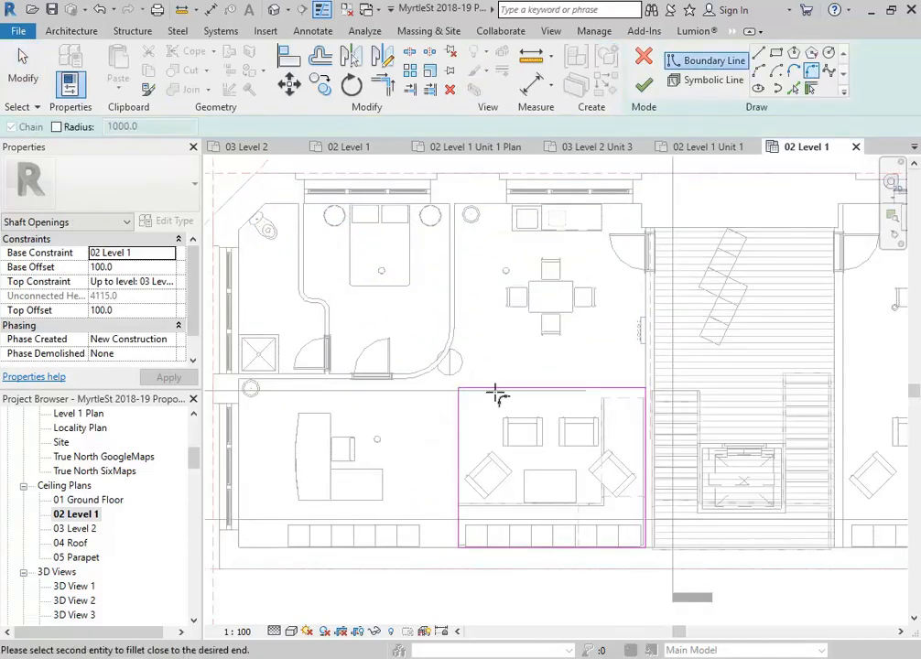
{"action": "left_click", "coordinate": [460, 427]}
{"action": "left_click", "coordinate": [478, 406]}
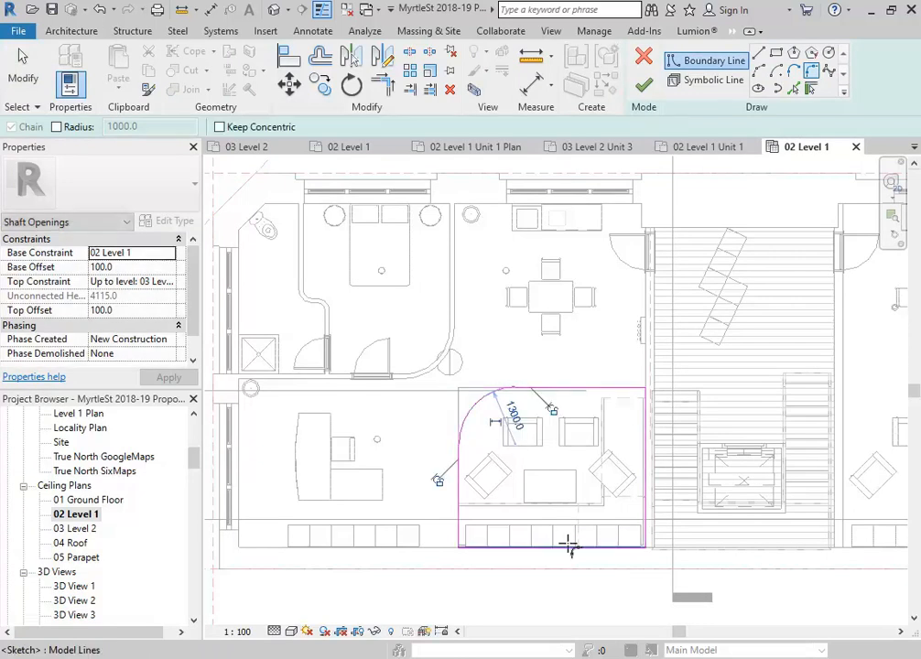
Finish the shaft opening's sketch edit and inspect how its rounded corner cuts the Unit 1 ceiling
{"action": "left_click", "coordinate": [642, 88]}
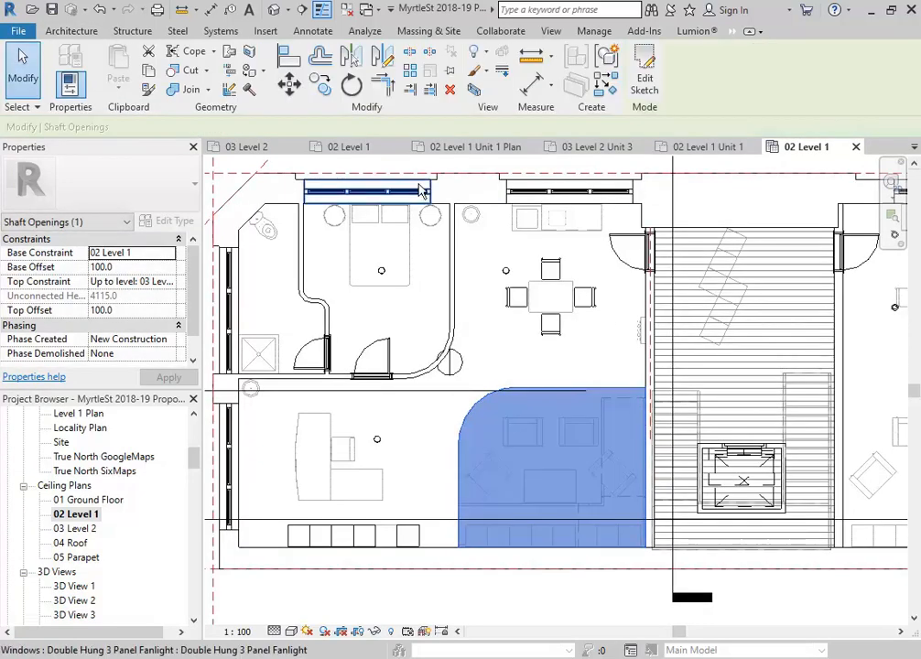
{"action": "left_click", "coordinate": [457, 310]}
{"action": "scroll", "coordinate": [455, 313], "scroll_direction": "down", "scroll_amount": 2}
{"action": "scroll", "coordinate": [472, 448], "scroll_direction": "up", "scroll_amount": 4}
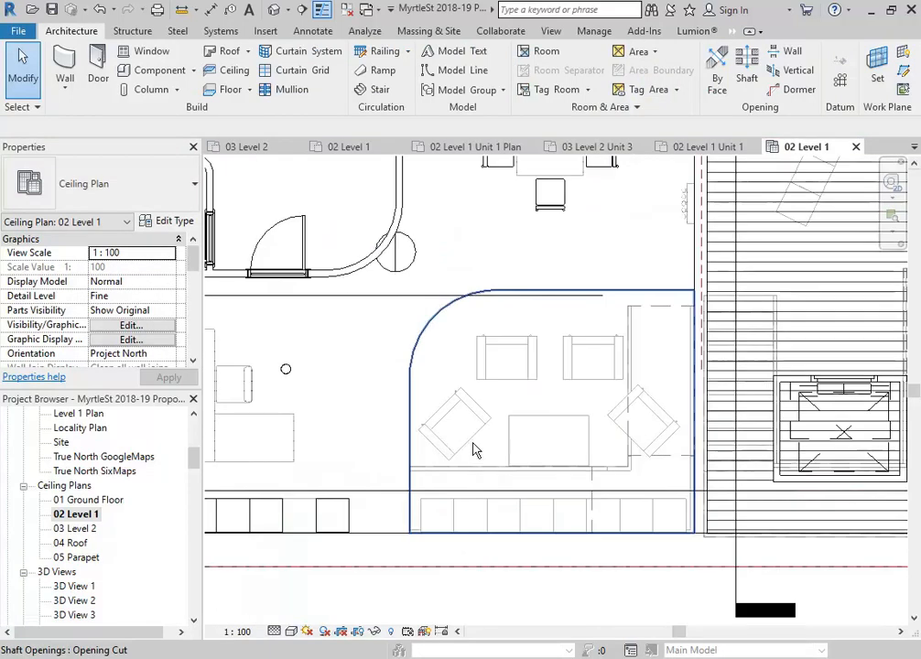
{"action": "scroll", "coordinate": [494, 412], "scroll_direction": "down", "scroll_amount": 1}
{"action": "middle_click_drag", "start_coordinate": [497, 406], "coordinate": [555, 427]}
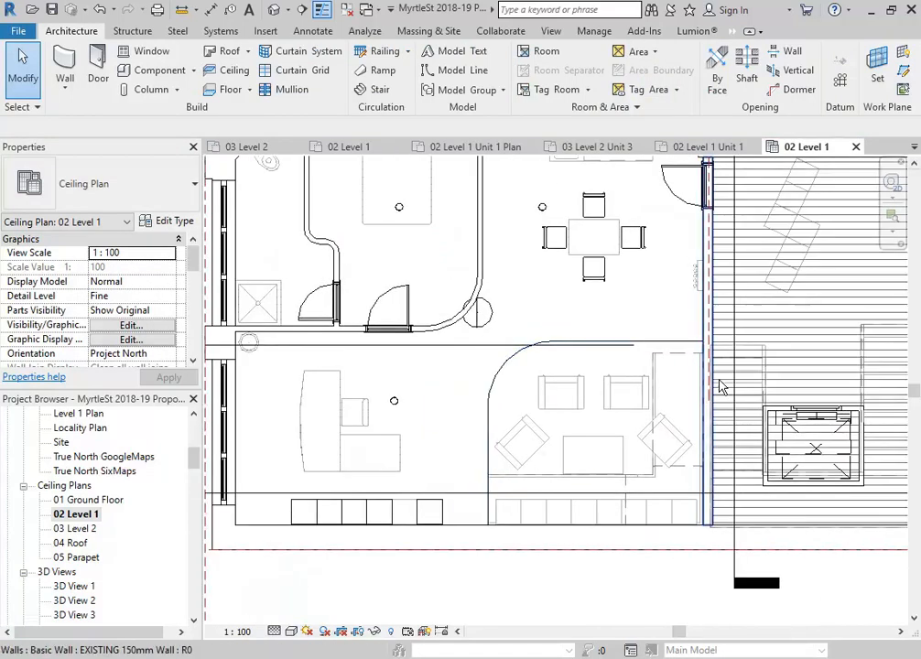
{"action": "scroll", "coordinate": [632, 348], "scroll_direction": "down", "scroll_amount": 2}
{"action": "middle_click_drag", "start_coordinate": [545, 356], "coordinate": [546, 375]}
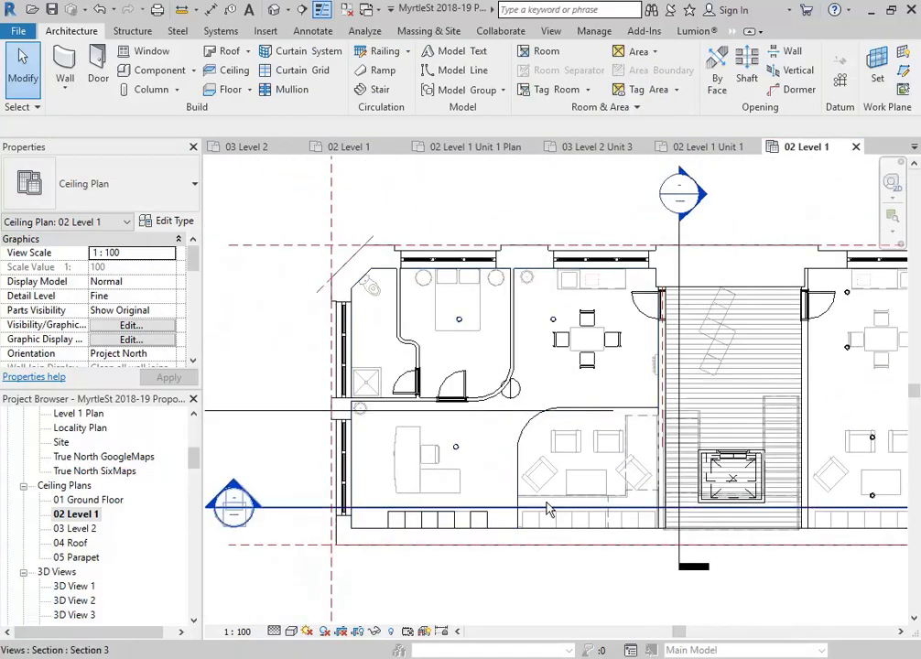
{"action": "left_click", "coordinate": [548, 376]}
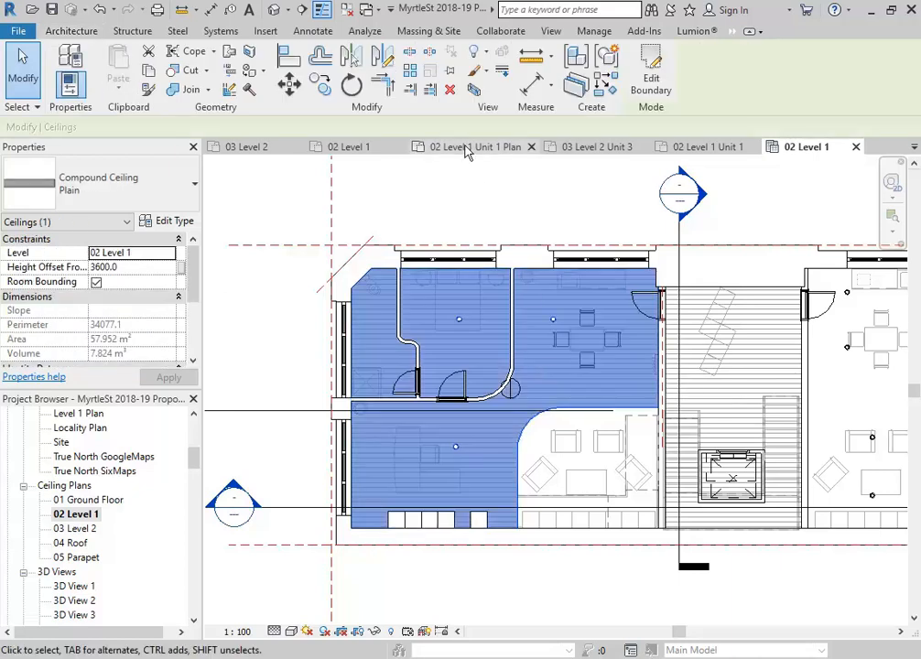
{"action": "left_click", "coordinate": [474, 198]}
{"action": "scroll", "coordinate": [472, 302], "scroll_direction": "down", "scroll_amount": 1}
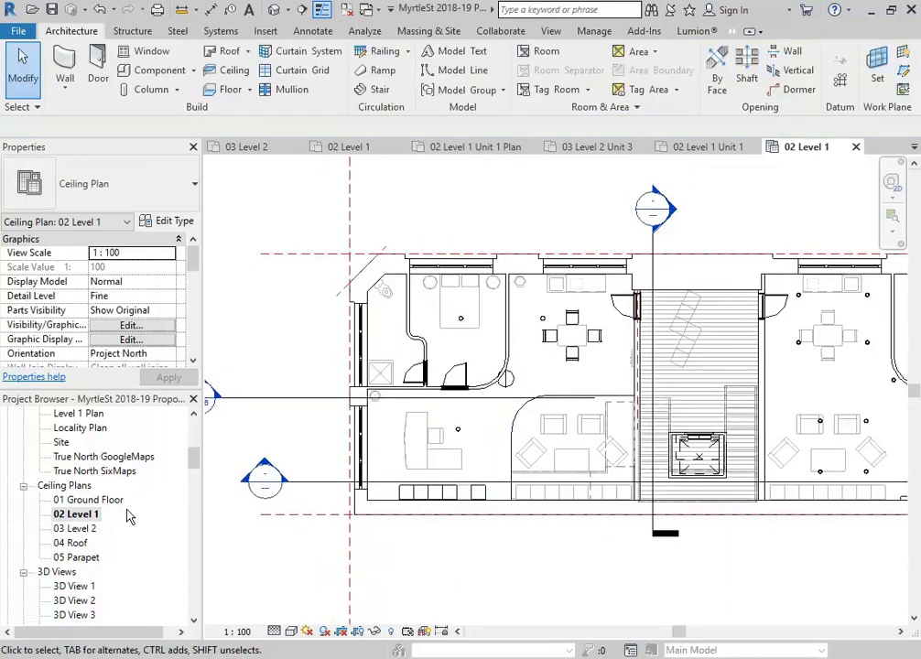
Duplicate the 02 Level 1 ceiling plan with detailing
{"action": "right_click", "coordinate": [77, 515]}
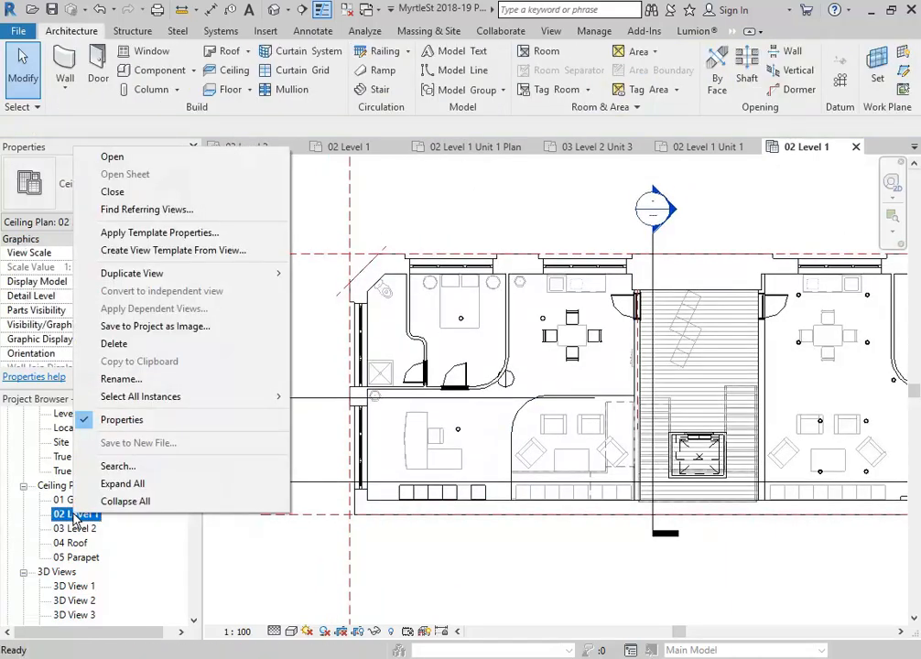
{"action": "mouse_move", "coordinate": [152, 274]}
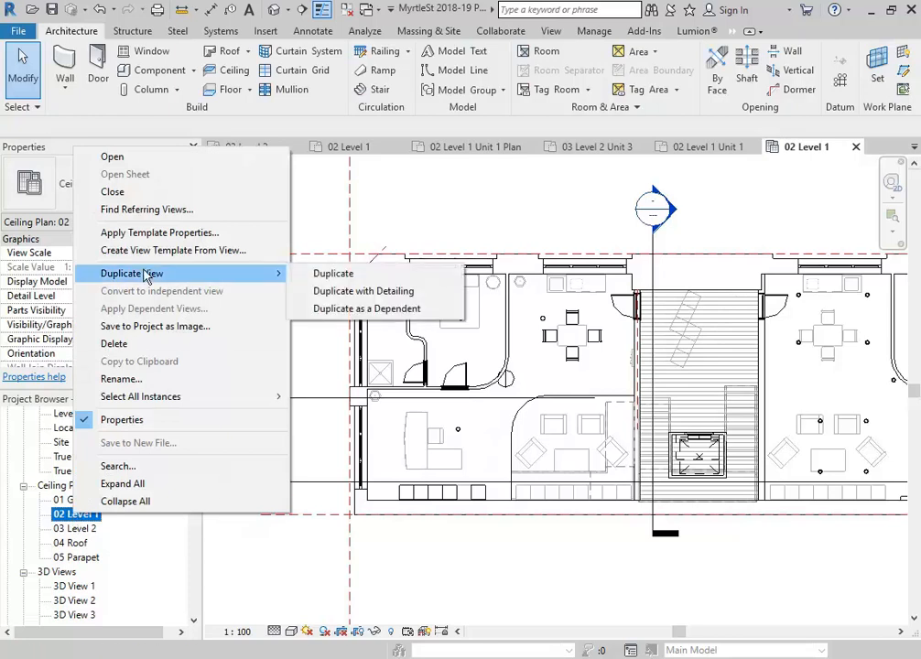
{"action": "left_click", "coordinate": [335, 291]}
{"action": "scroll", "coordinate": [470, 456], "scroll_direction": "down", "scroll_amount": 2}
{"action": "middle_click_drag", "start_coordinate": [470, 456], "coordinate": [467, 393]}
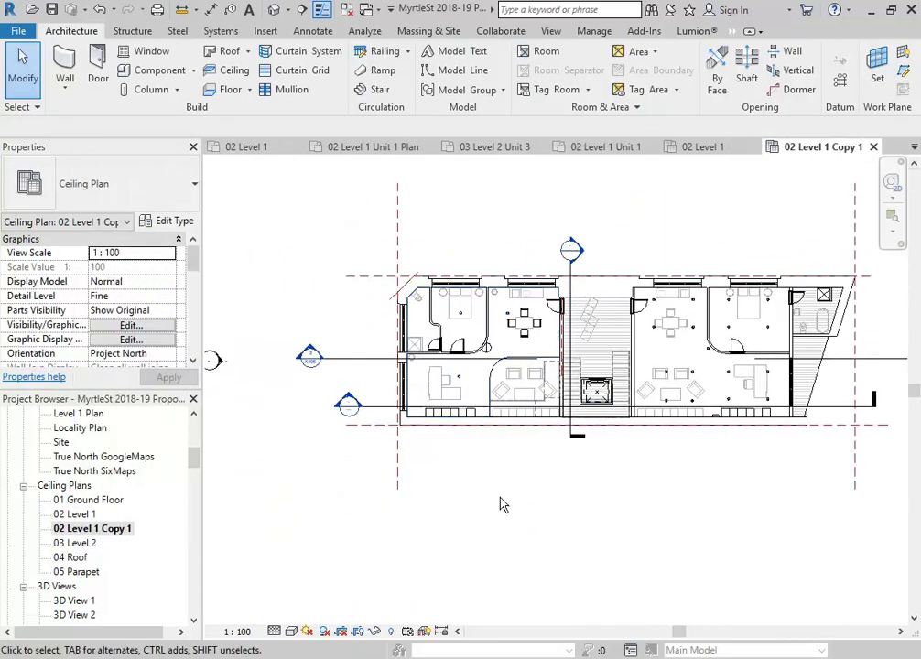
Show the duplicated view's crop region and pull in its edges so that it frames only Unit 1
{"action": "scroll", "coordinate": [497, 500], "scroll_direction": "down", "scroll_amount": 1}
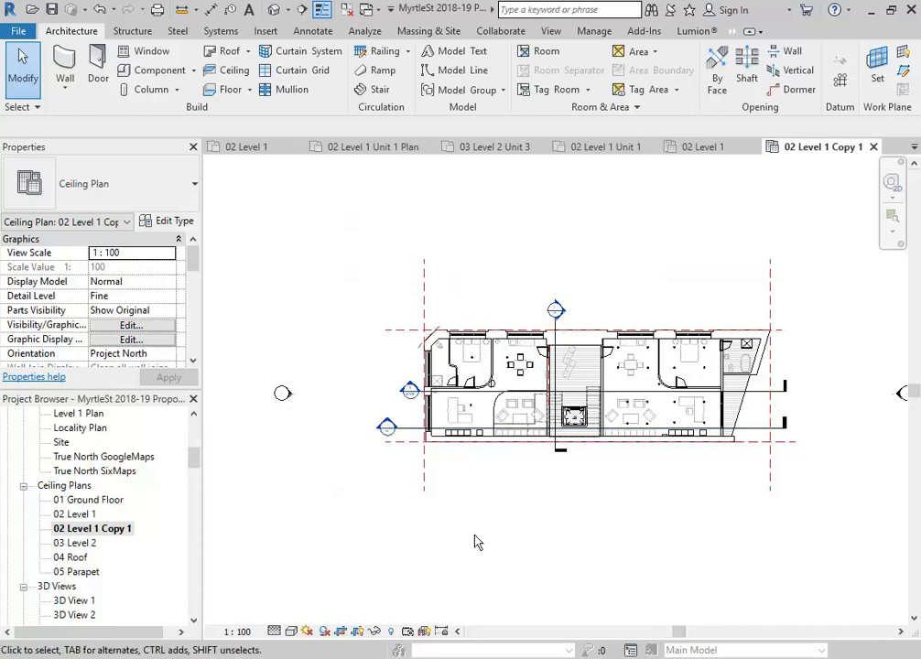
{"action": "scroll", "coordinate": [448, 419], "scroll_direction": "down", "scroll_amount": 5}
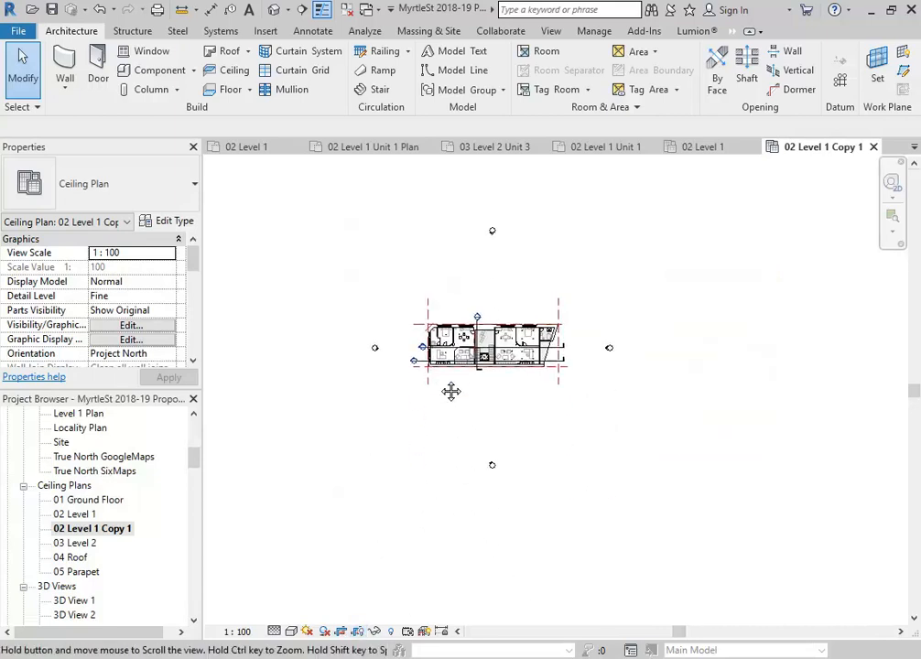
{"action": "left_click", "coordinate": [356, 631]}
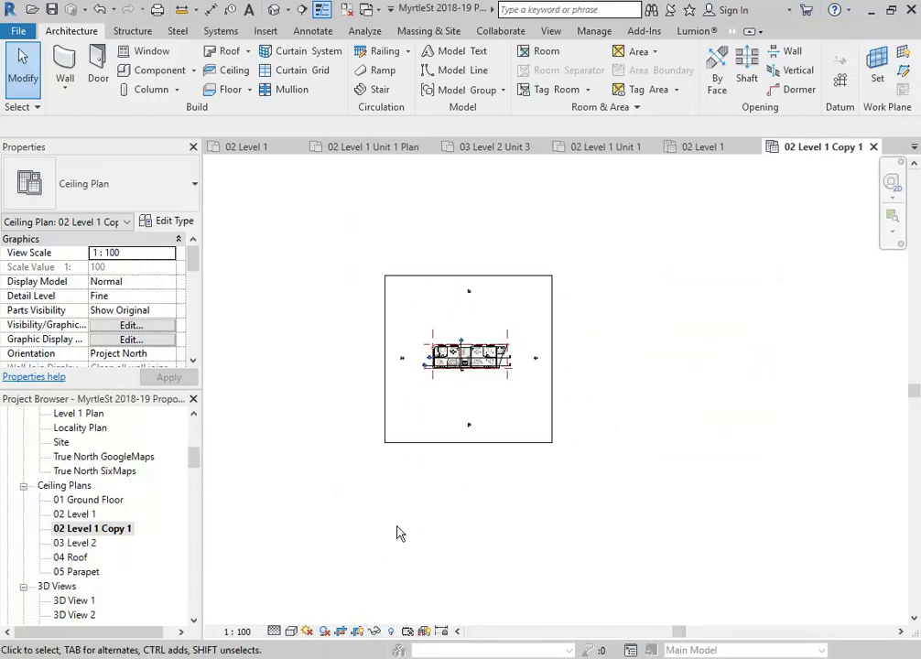
{"action": "left_click", "coordinate": [450, 443]}
{"action": "scroll", "coordinate": [450, 445], "scroll_direction": "up", "scroll_amount": 3}
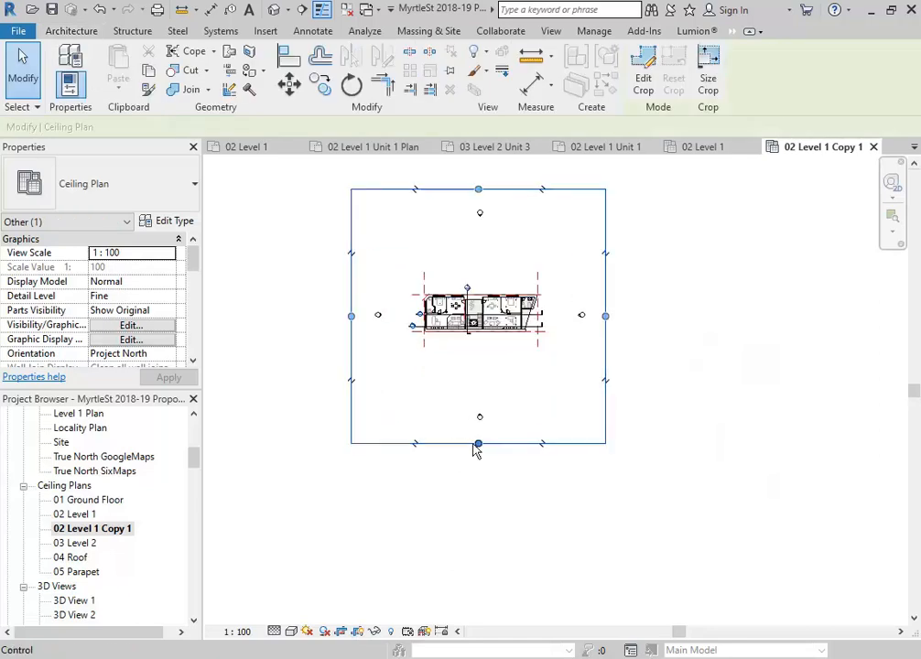
{"action": "left_click_drag", "start_coordinate": [475, 345], "coordinate": [478, 343]}
{"action": "left_click_drag", "start_coordinate": [479, 189], "coordinate": [479, 289]}
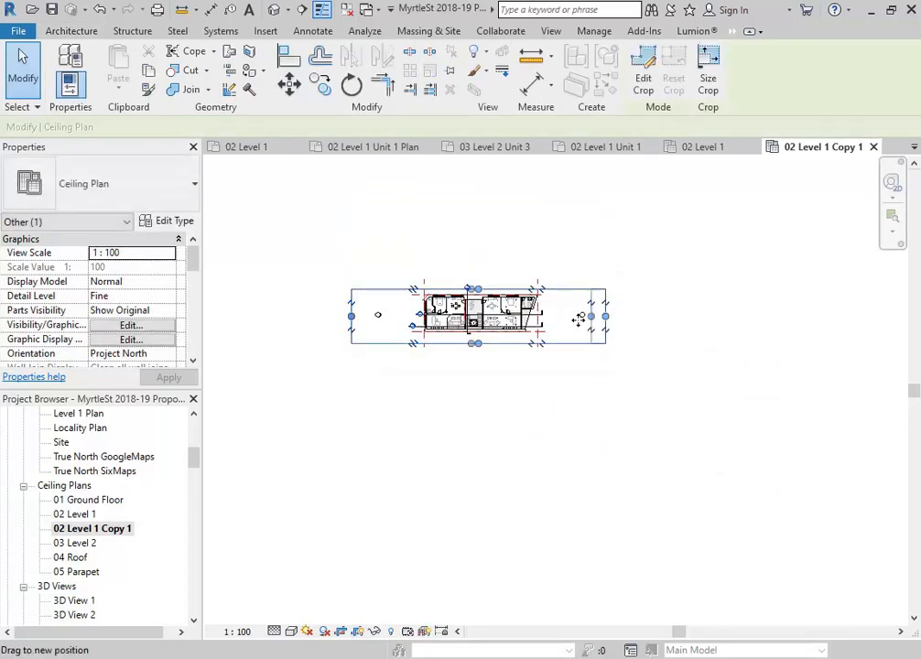
{"action": "left_click_drag", "start_coordinate": [605, 316], "coordinate": [411, 312]}
{"action": "scroll", "coordinate": [412, 312], "scroll_direction": "up", "scroll_amount": 2}
{"action": "scroll", "coordinate": [414, 316], "scroll_direction": "up", "scroll_amount": 6}
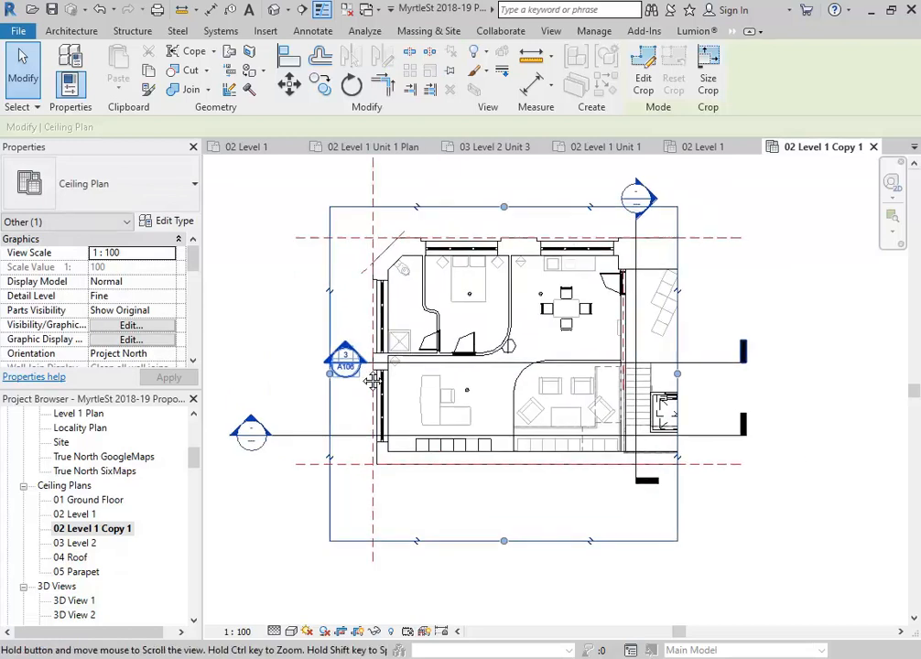
{"action": "left_click", "coordinate": [268, 310]}
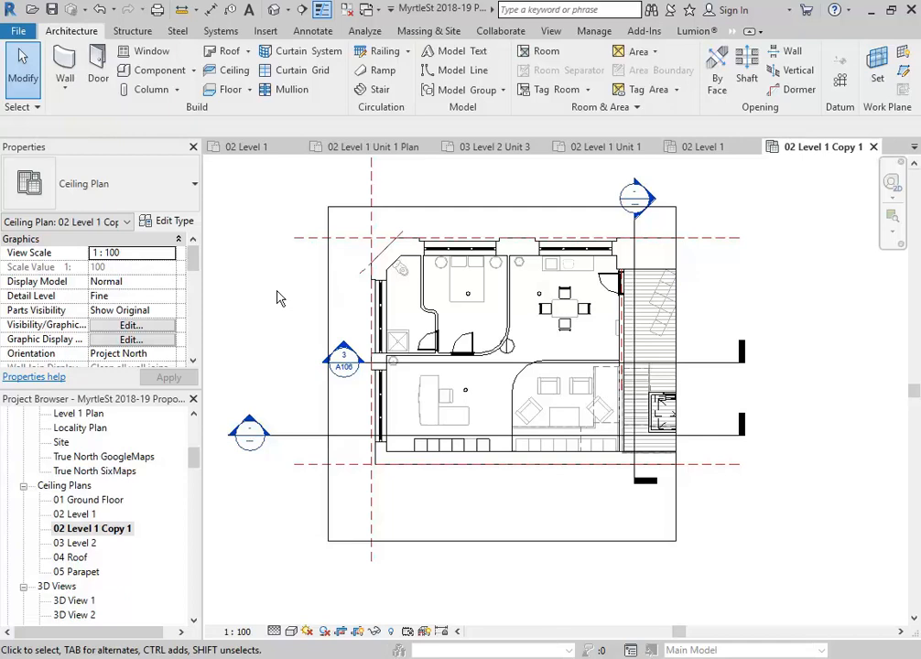
Hide the horizontal section line across the lower living area and the vertical section line through the stairwell in this view
{"action": "scroll", "coordinate": [506, 318], "scroll_direction": "up", "scroll_amount": 2}
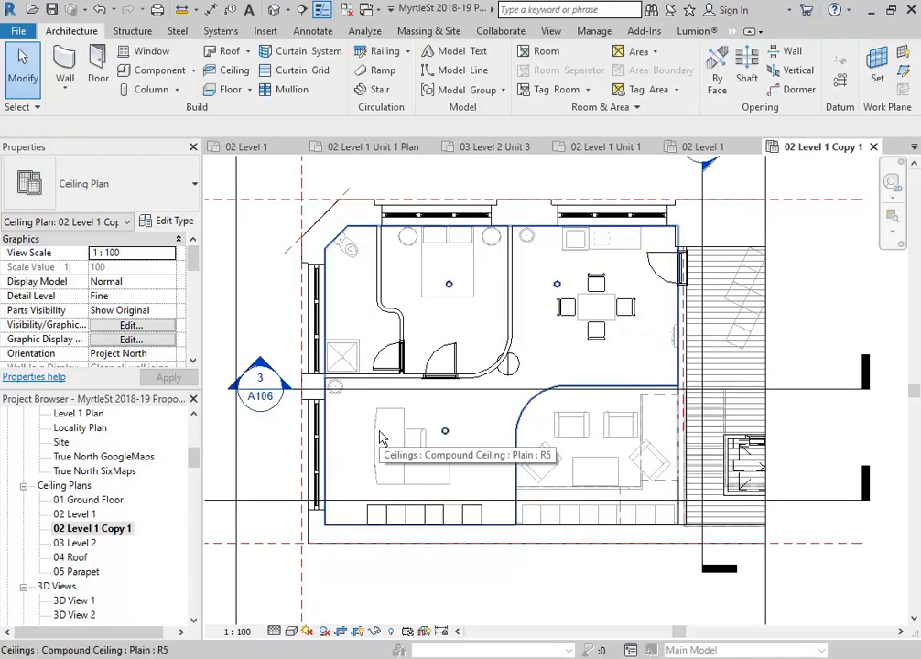
{"action": "scroll", "coordinate": [331, 355], "scroll_direction": "down", "scroll_amount": 2}
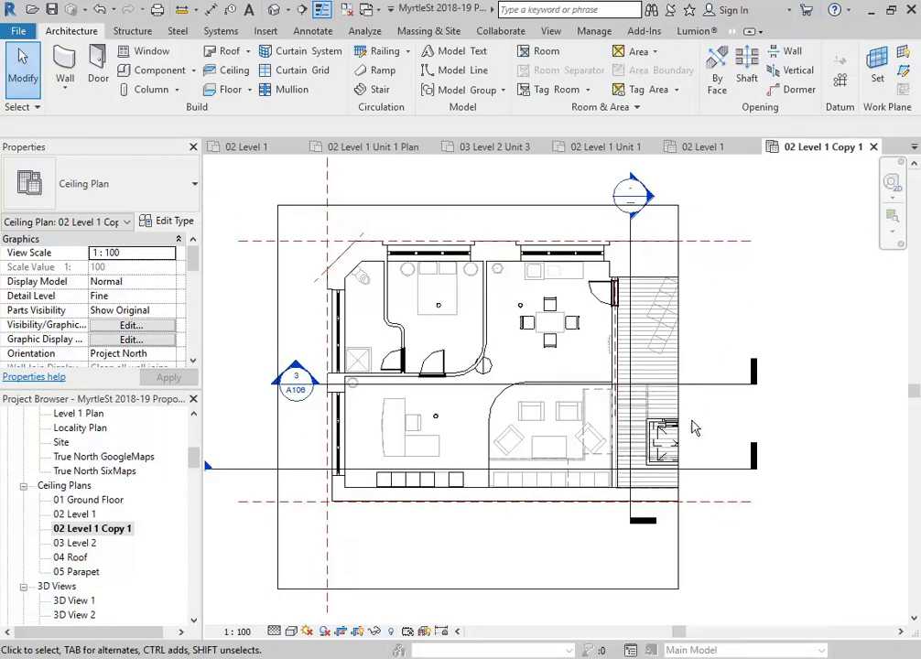
{"action": "left_click", "coordinate": [705, 470]}
{"action": "scroll", "coordinate": [682, 427], "scroll_direction": "down", "scroll_amount": 3}
{"action": "scroll", "coordinate": [446, 441], "scroll_direction": "up", "scroll_amount": 3}
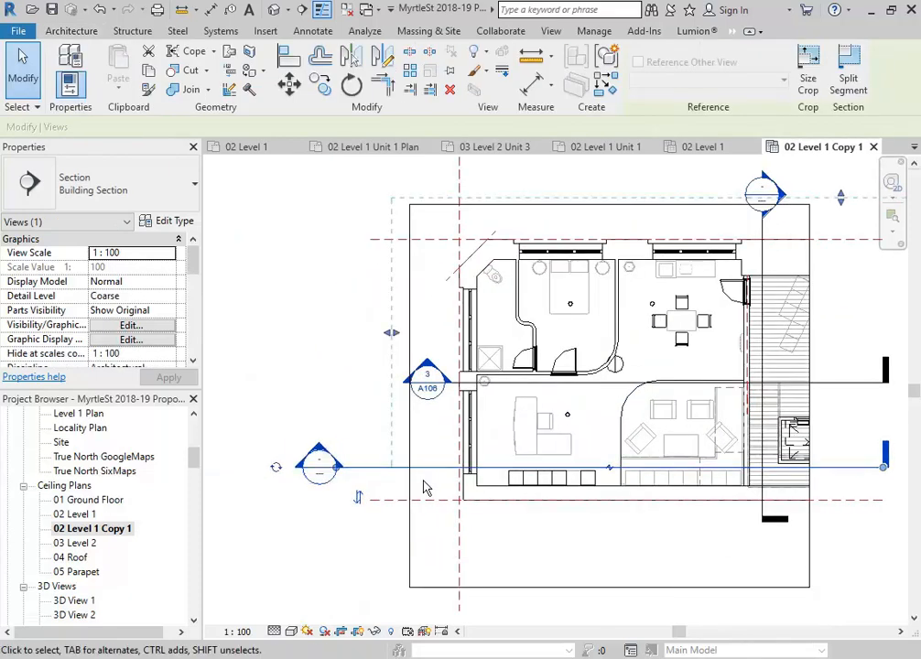
{"action": "right_click", "coordinate": [431, 468]}
{"action": "mouse_move", "coordinate": [479, 187]}
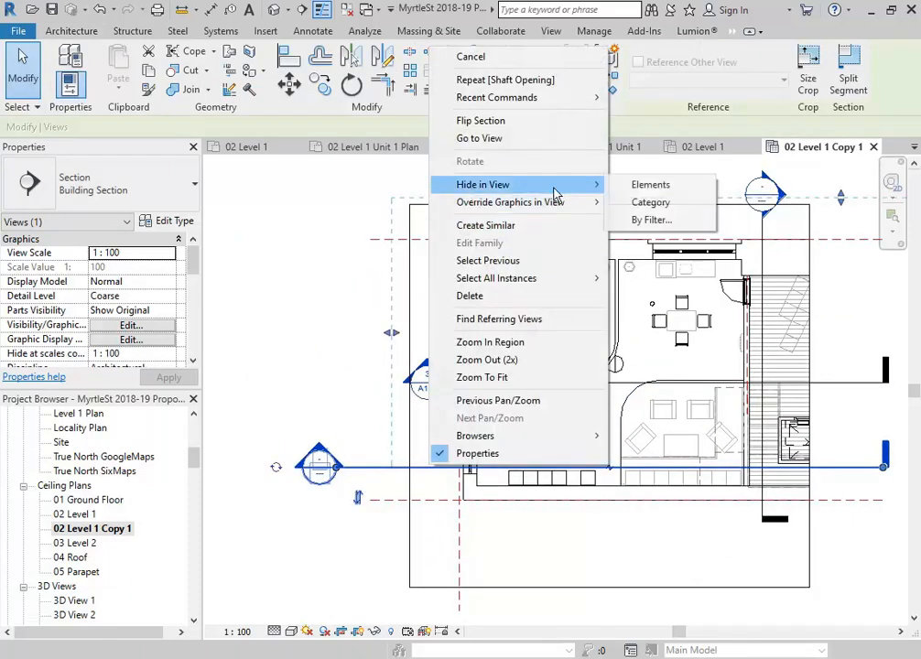
{"action": "left_click", "coordinate": [648, 185]}
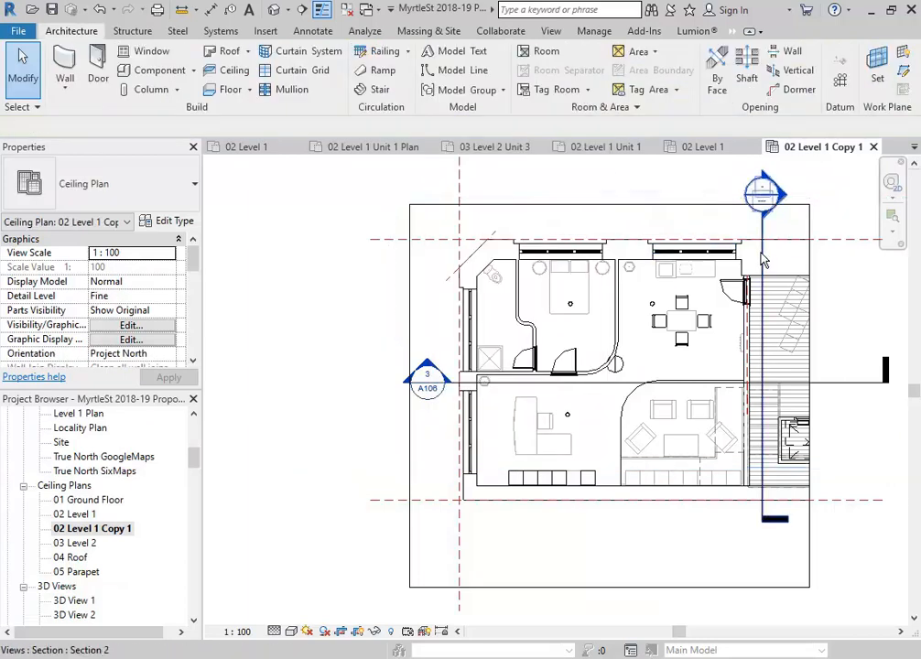
{"action": "right_click", "coordinate": [760, 261]}
{"action": "mouse_move", "coordinate": [796, 380]}
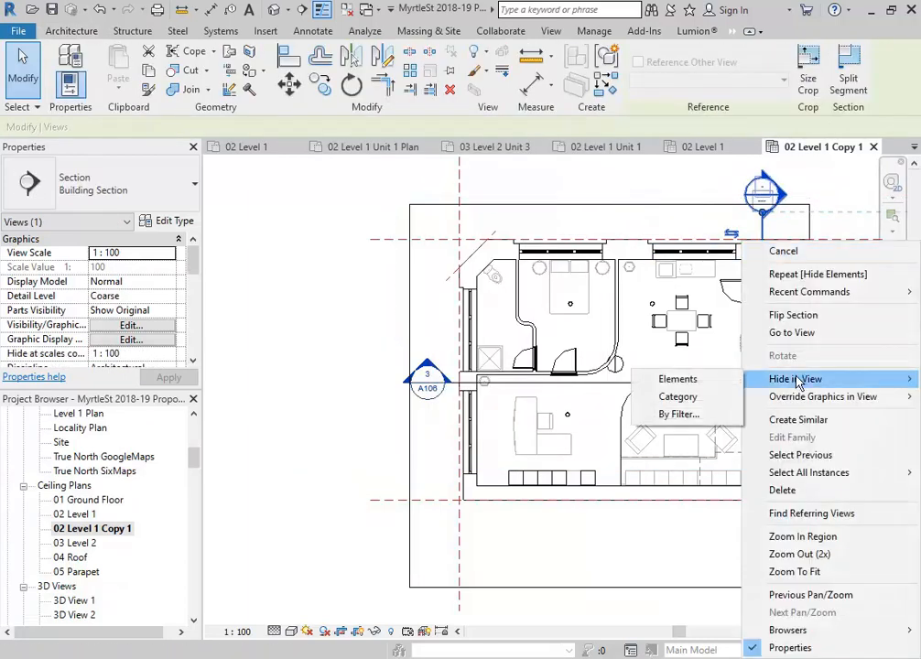
{"action": "left_click", "coordinate": [685, 379]}
Pull the crop region's lower edge up to just below Unit 1's outer wall
{"action": "middle_click_drag", "start_coordinate": [571, 442], "coordinate": [417, 403]}
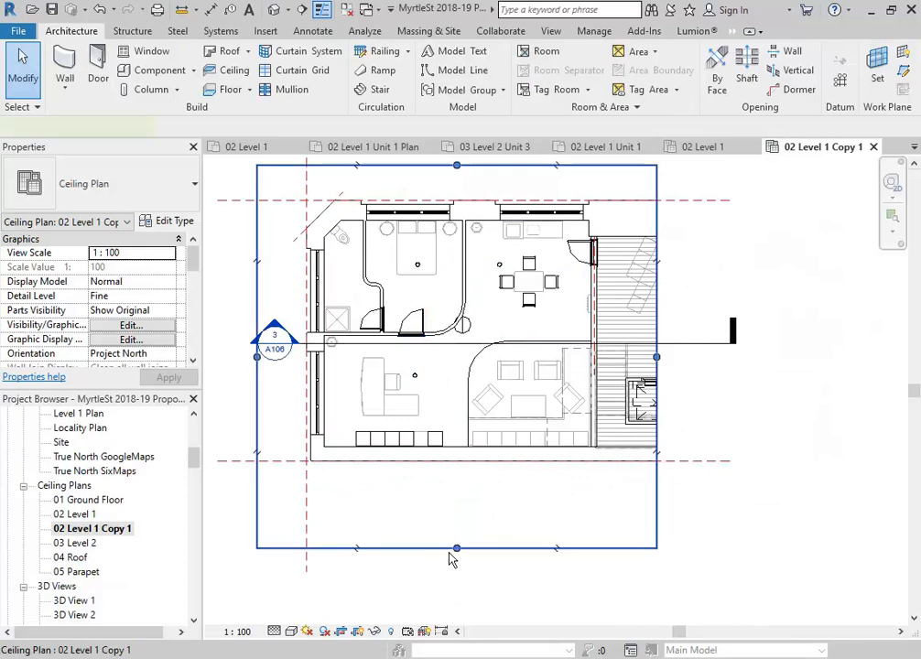
{"action": "left_click", "coordinate": [447, 549]}
{"action": "left_click_drag", "start_coordinate": [469, 550], "coordinate": [444, 500]}
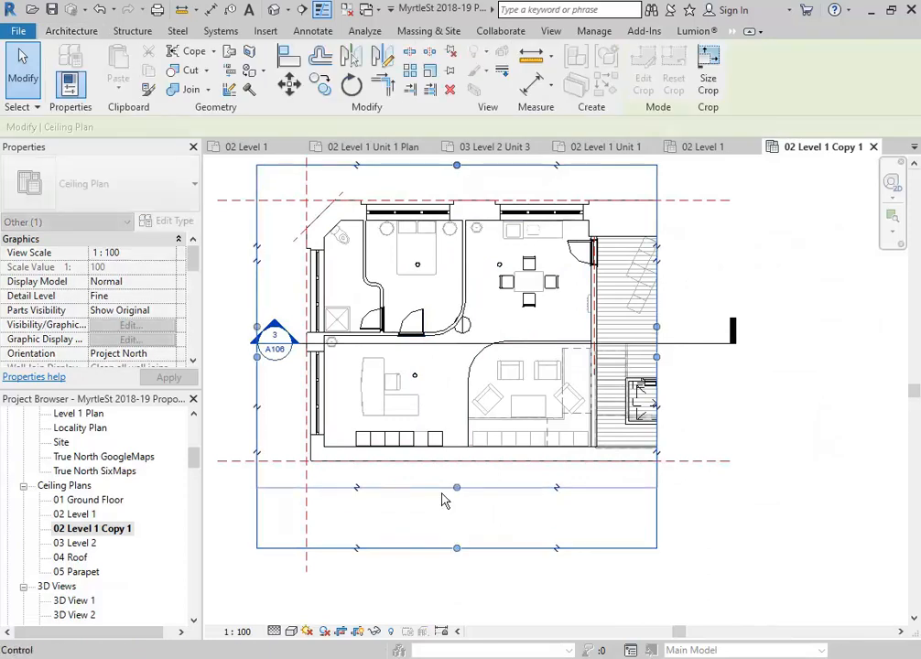
Hide the whole reference planes category in this view
{"action": "left_click", "coordinate": [241, 467]}
{"action": "right_click", "coordinate": [242, 469]}
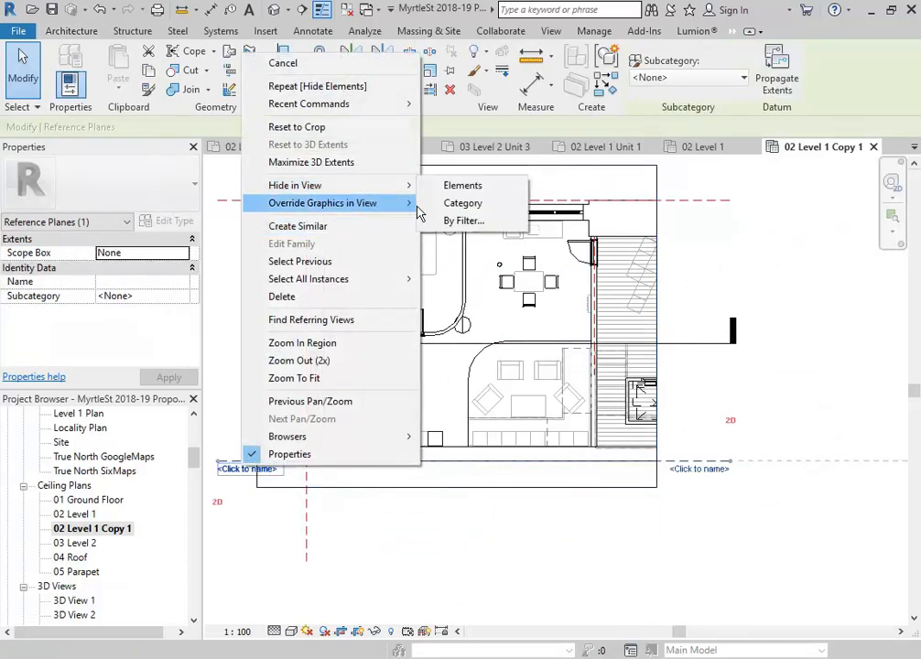
{"action": "left_click", "coordinate": [462, 200]}
Break the remaining Section 1 line with a gap across the middle of Unit 1 and shorten its tail to just outside the crop region
{"action": "middle_click_drag", "start_coordinate": [447, 364], "coordinate": [516, 384]}
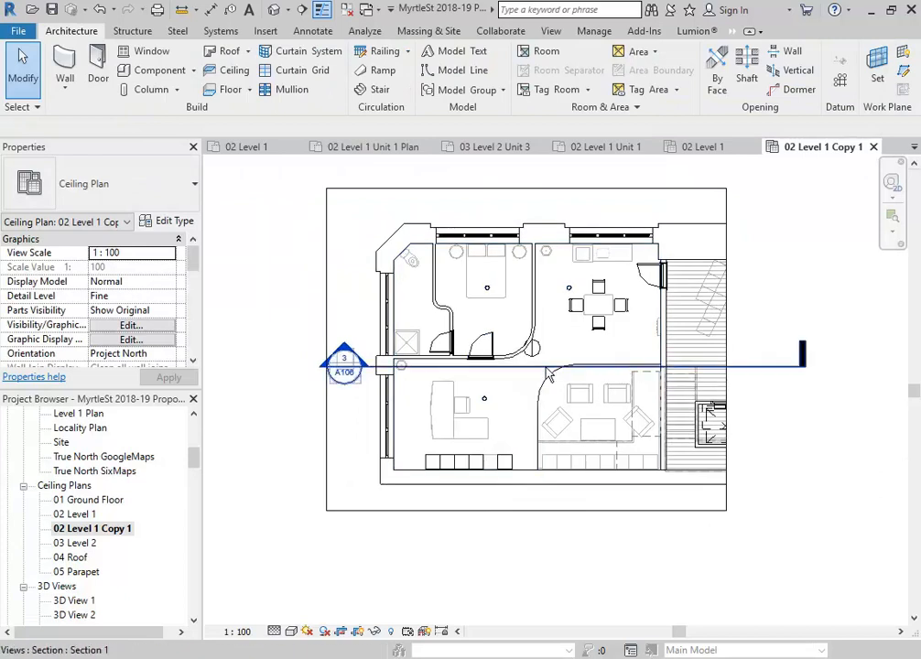
{"action": "left_click", "coordinate": [636, 369]}
{"action": "scroll", "coordinate": [636, 370], "scroll_direction": "up", "scroll_amount": 4}
{"action": "scroll", "coordinate": [599, 396], "scroll_direction": "down", "scroll_amount": 3}
{"action": "middle_click_drag", "start_coordinate": [597, 393], "coordinate": [474, 389]}
{"action": "left_click_drag", "start_coordinate": [731, 369], "coordinate": [662, 380]}
{"action": "middle_click_drag", "start_coordinate": [658, 379], "coordinate": [761, 383]}
{"action": "left_click", "coordinate": [215, 327]}
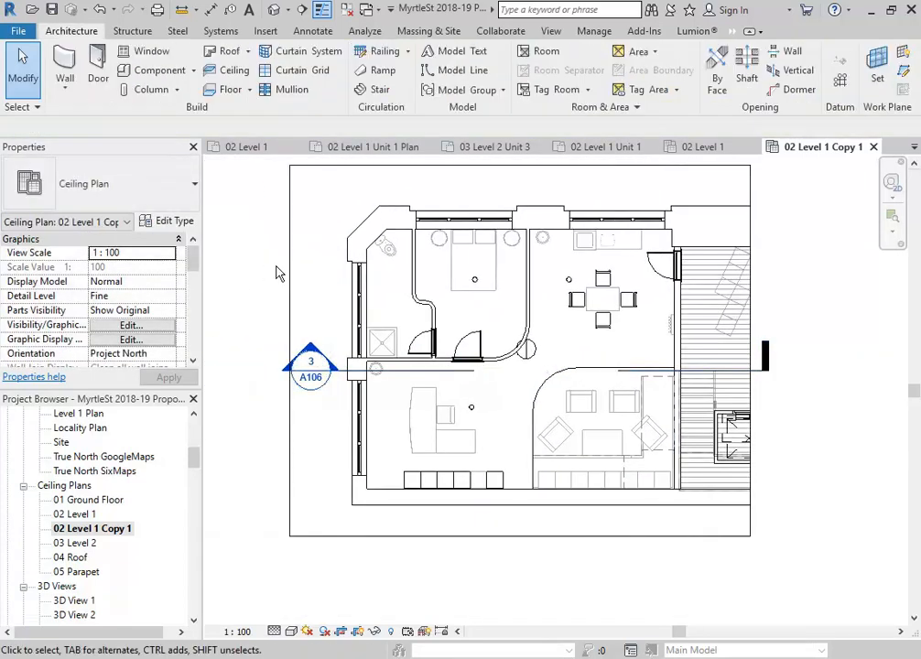
Hide the crop region's outline and set the view scale to 1 : 50
{"action": "left_click", "coordinate": [356, 631]}
{"action": "middle_click_drag", "start_coordinate": [275, 311], "coordinate": [255, 319]}
{"action": "left_click", "coordinate": [169, 254]}
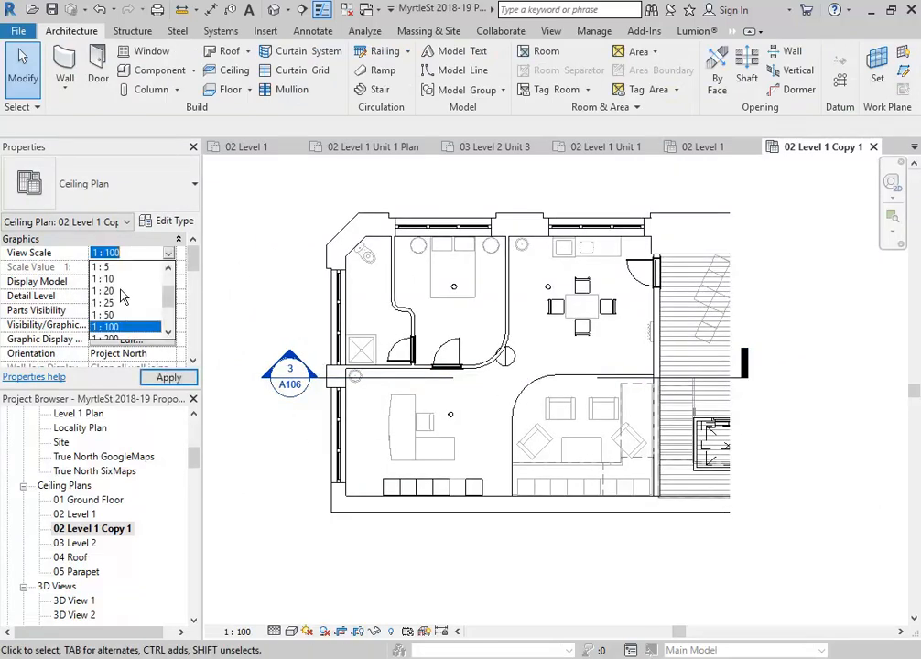
{"action": "left_click", "coordinate": [119, 321]}
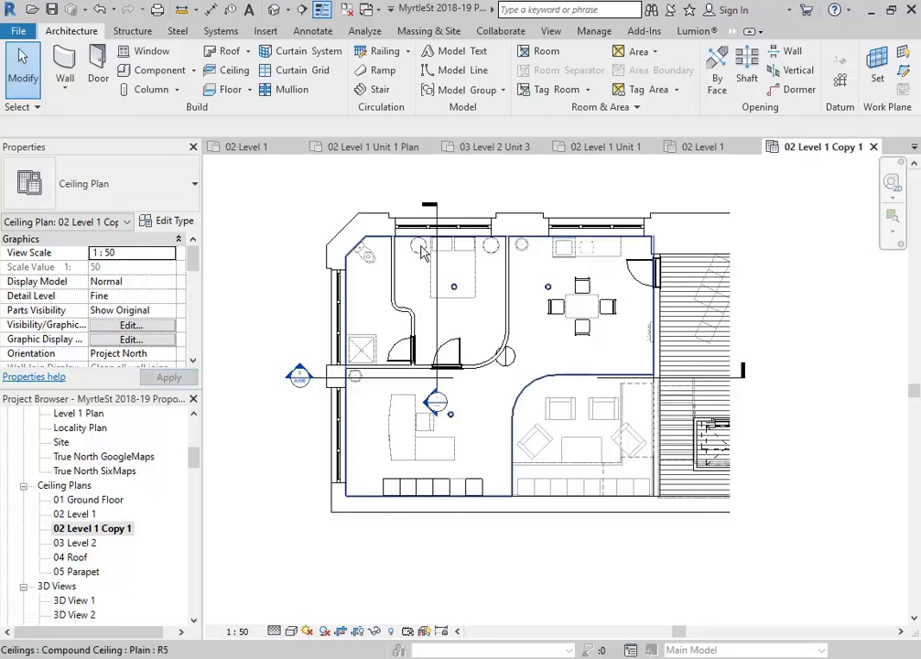
Delete the vertical section line through the bedroom and the Studio Light beside the curved bedroom wall
{"action": "left_click", "coordinate": [437, 314]}
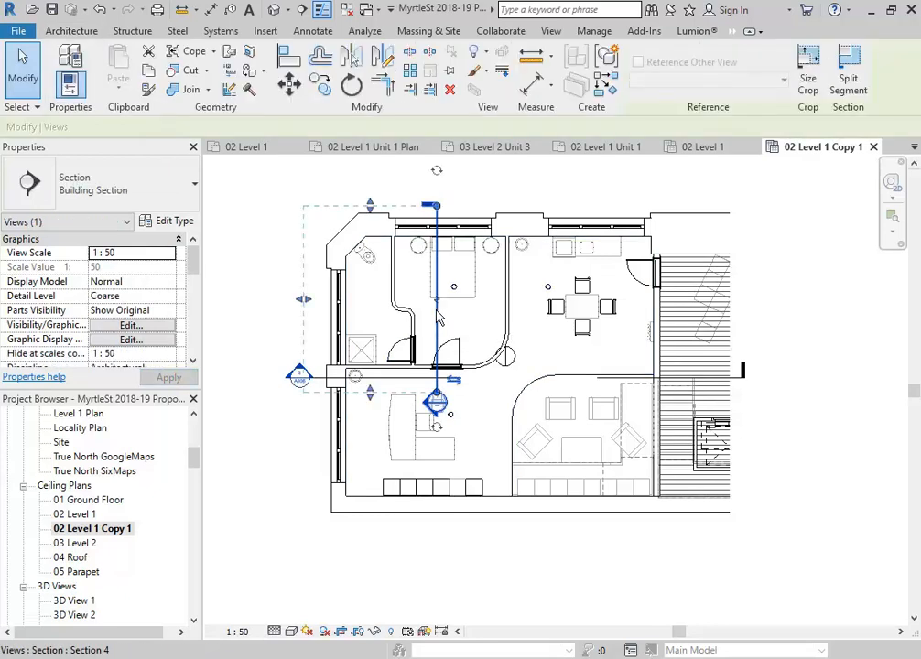
{"action": "key", "text": "Delete"}
{"action": "left_click", "coordinate": [514, 361]}
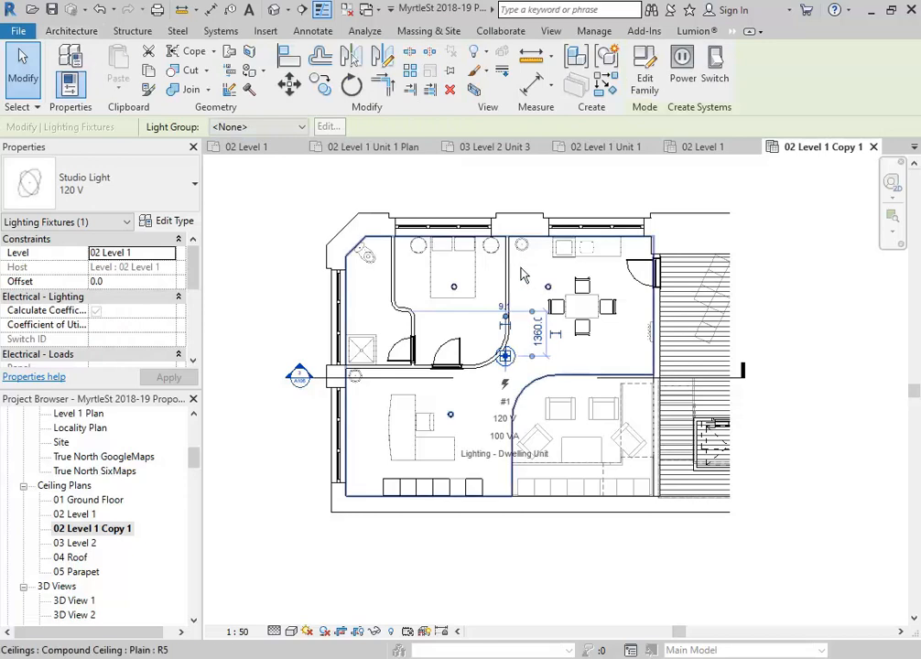
{"action": "key", "text": "Delete"}
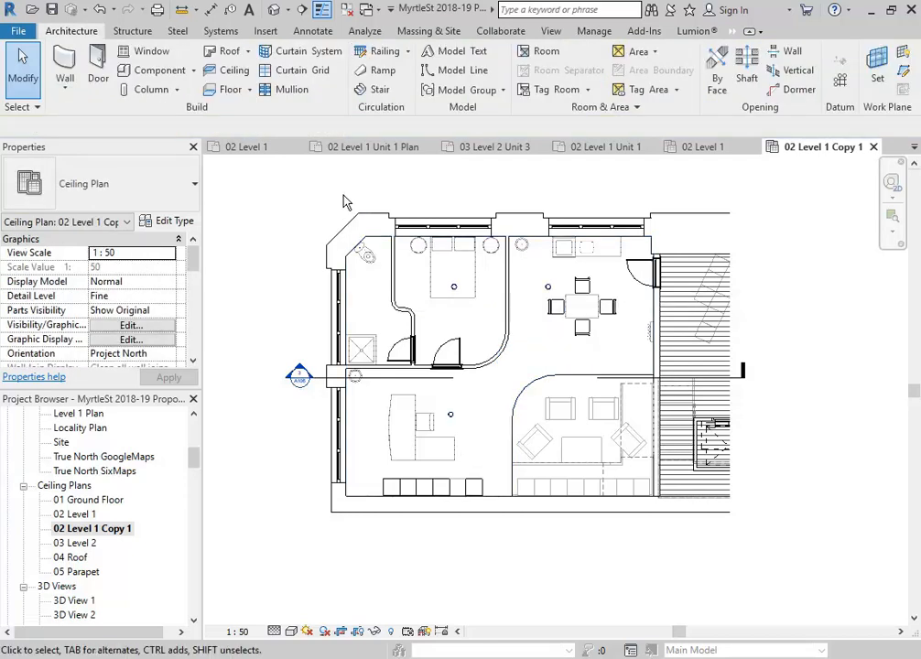
Collapse the Railings category and the whole Families branch in the project tree
{"action": "scroll", "coordinate": [295, 225], "scroll_direction": "up", "scroll_amount": 1}
{"action": "mouse_move", "coordinate": [296, 225]}
{"action": "middle_mouse_down"}
{"action": "mouse_move", "coordinate": [286, 236]}
{"action": "mouse_move", "coordinate": [271, 231]}
{"action": "mouse_move", "coordinate": [284, 226]}
{"action": "middle_mouse_up"}
{"action": "left_click_drag", "start_coordinate": [198, 257], "coordinate": [198, 360]}
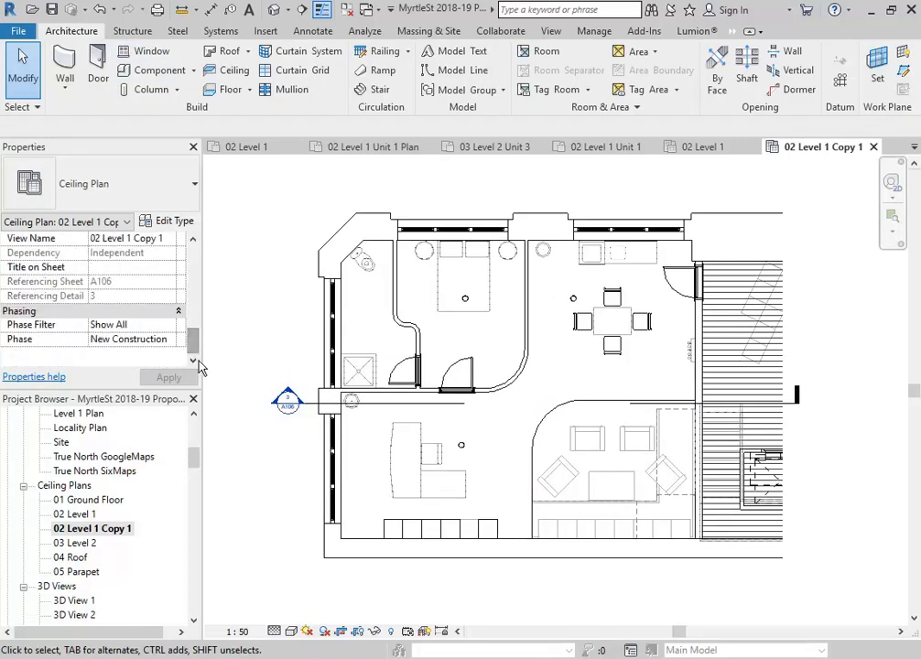
{"action": "left_click_drag", "start_coordinate": [195, 464], "coordinate": [193, 582]}
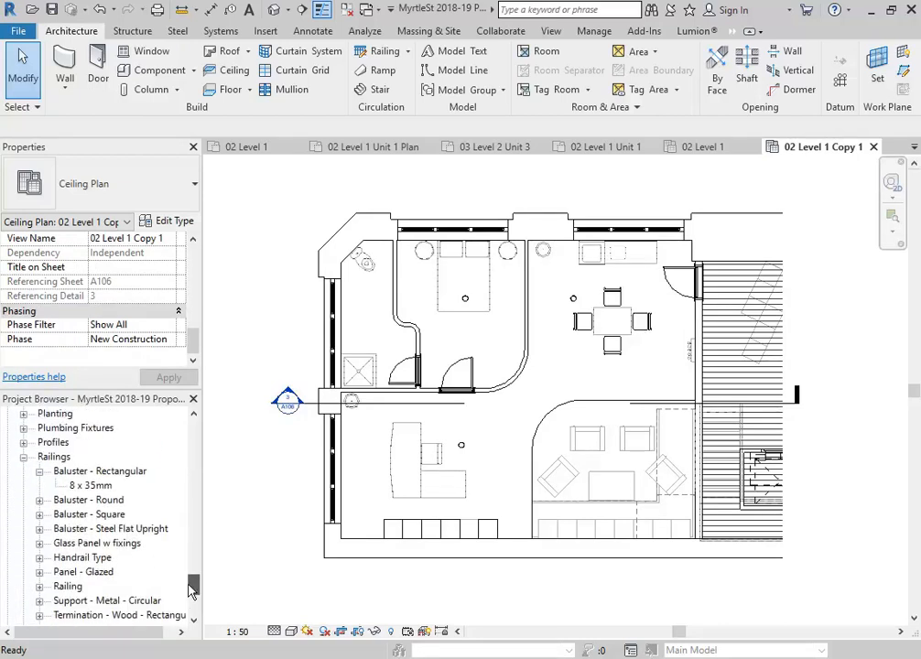
{"action": "left_click", "coordinate": [22, 457]}
{"action": "scroll", "coordinate": [48, 476], "scroll_direction": "up", "scroll_amount": 10}
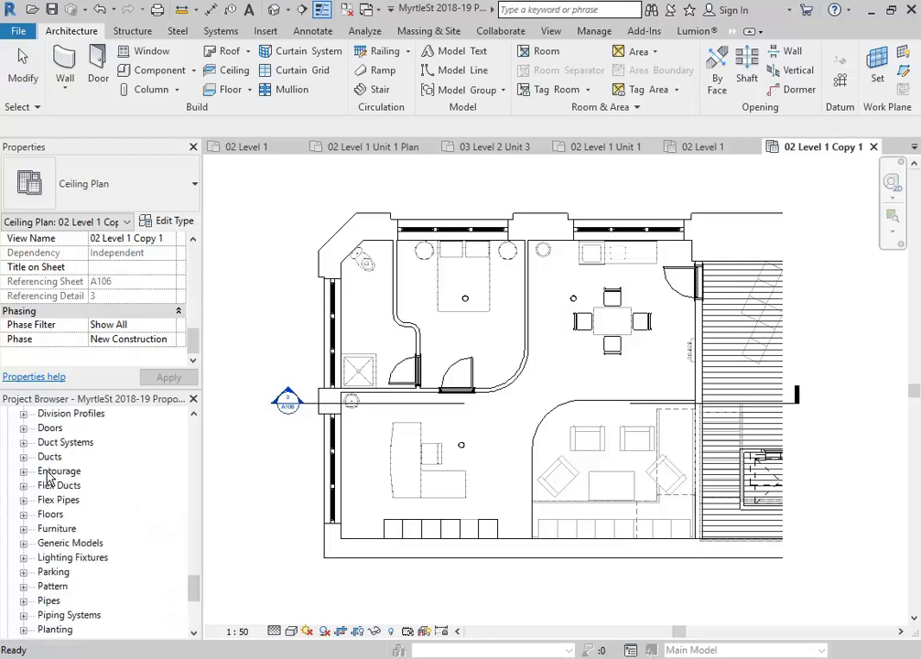
{"action": "scroll", "coordinate": [48, 478], "scroll_direction": "up", "scroll_amount": 3}
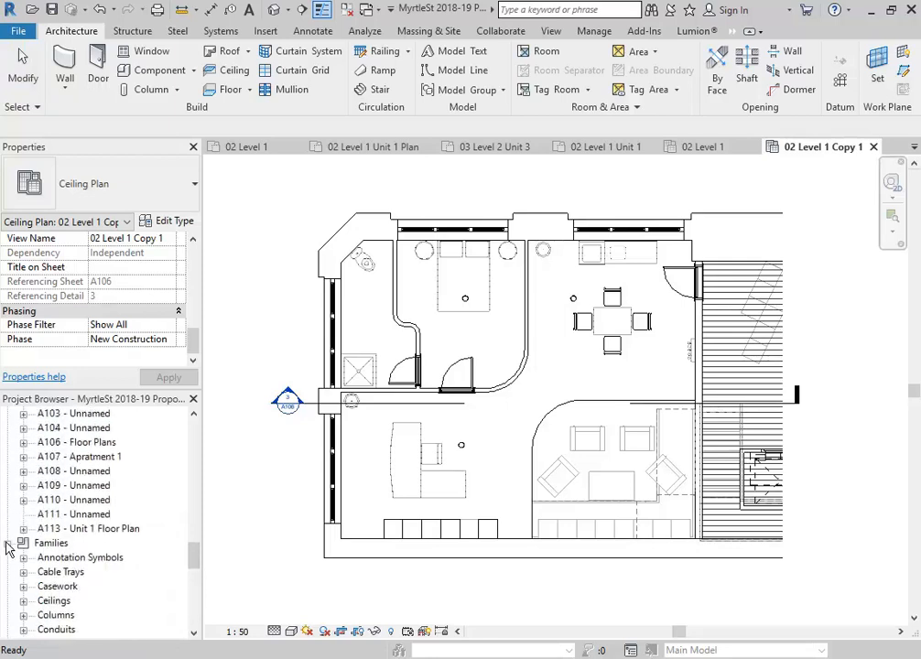
{"action": "left_click", "coordinate": [7, 538]}
{"action": "left_click", "coordinate": [246, 309]}
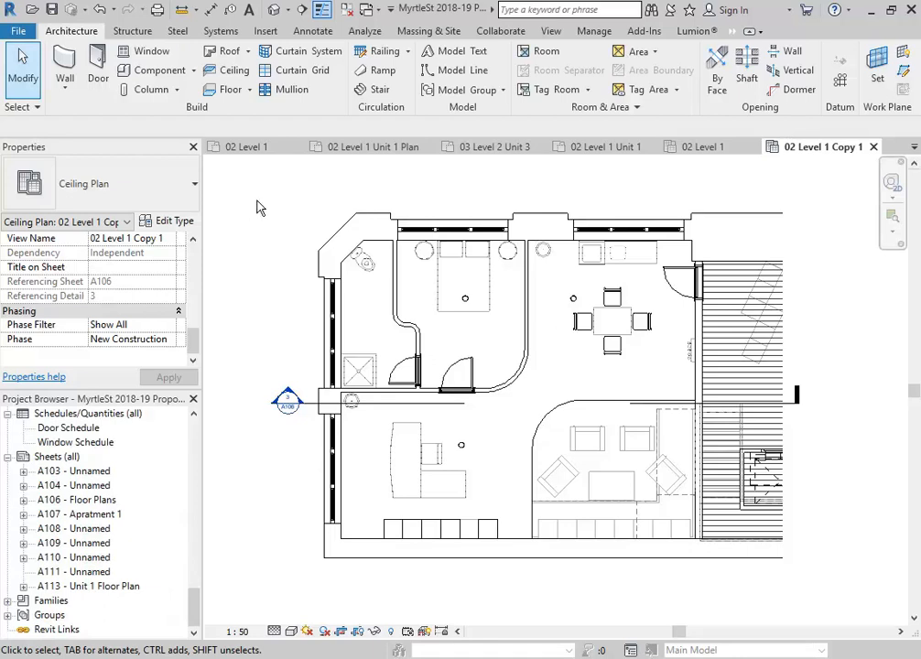
Start a DWG export of only the current ceiling plan view, without exporting views and links as external references
{"action": "left_click", "coordinate": [19, 31]}
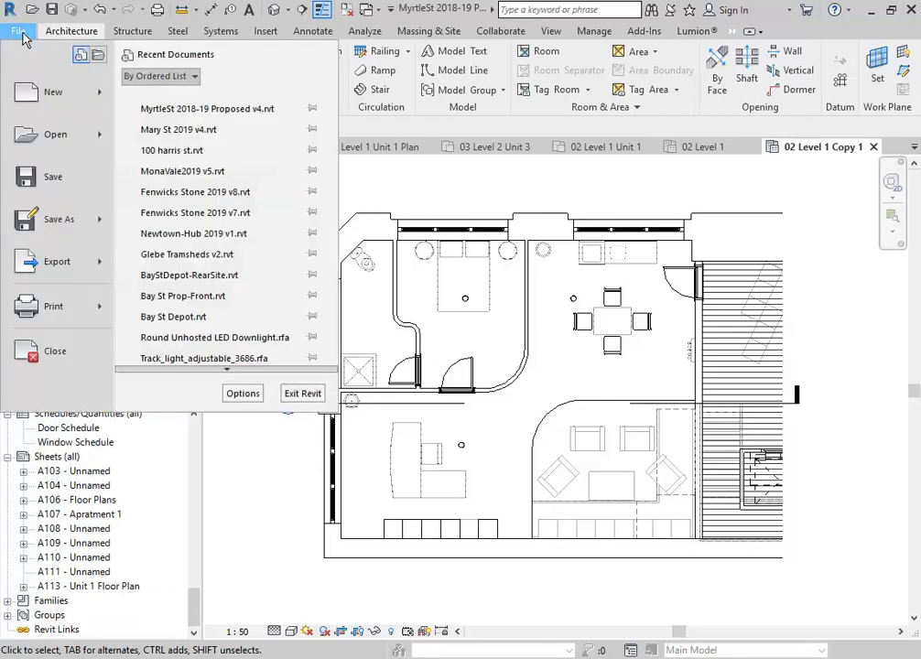
{"action": "mouse_move", "coordinate": [55, 263]}
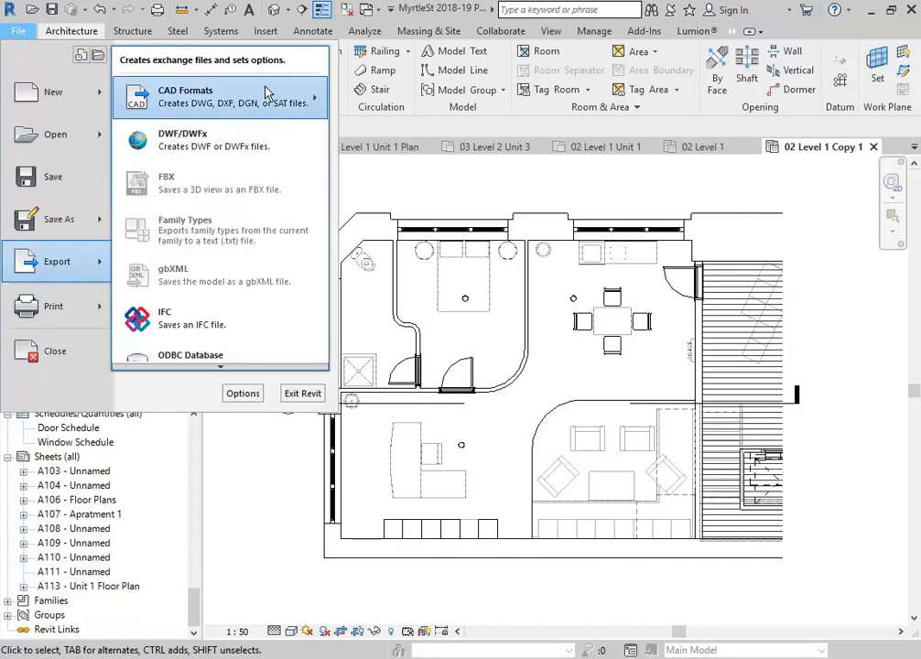
{"action": "mouse_move", "coordinate": [220, 96]}
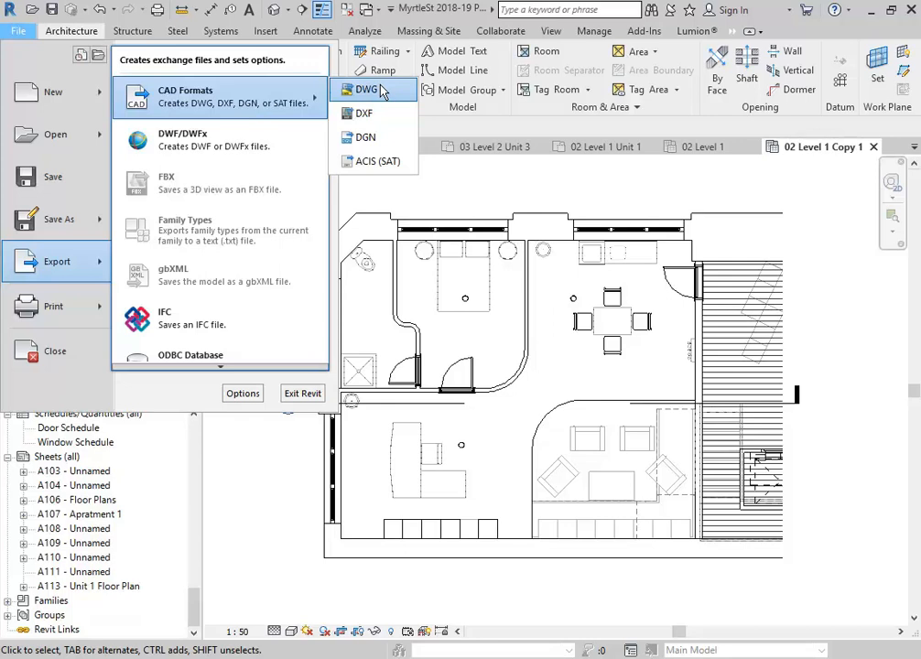
{"action": "left_click", "coordinate": [367, 90]}
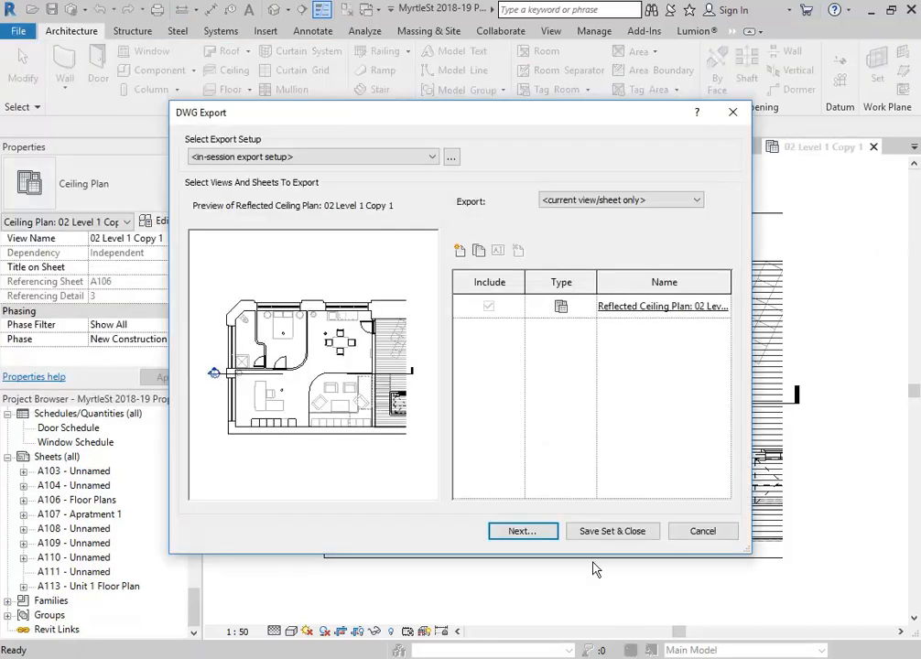
{"action": "left_click", "coordinate": [522, 531]}
{"action": "left_click", "coordinate": [447, 543]}
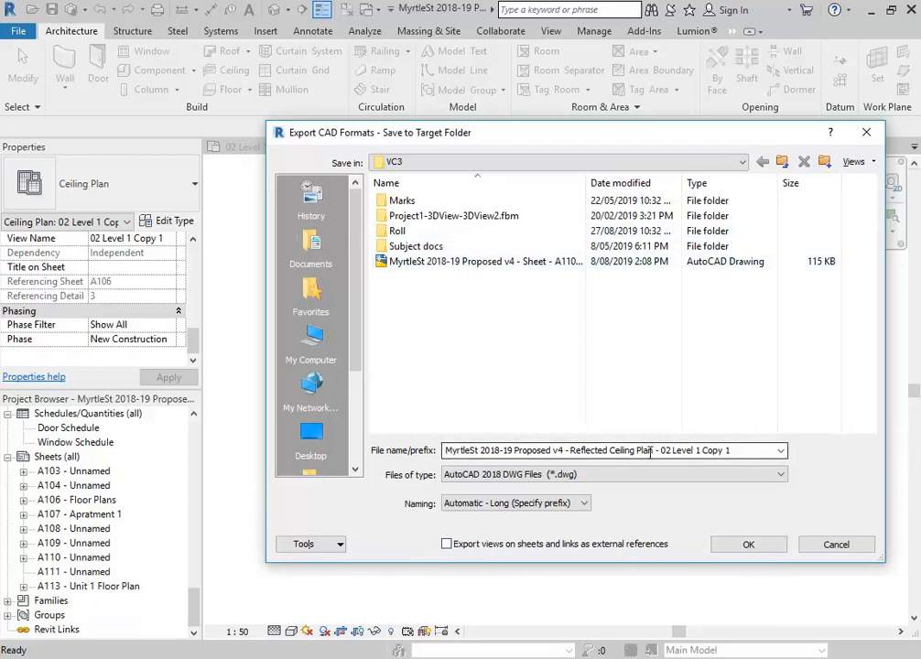
Shorten the export file name to Reflected Ceiling Plan and save it as an AutoCAD 2018 DWG in the VC3 folder
{"action": "left_click", "coordinate": [749, 449]}
{"action": "left_click_drag", "start_coordinate": [720, 446], "coordinate": [654, 449]}
{"action": "key", "text": "BackSpace"}
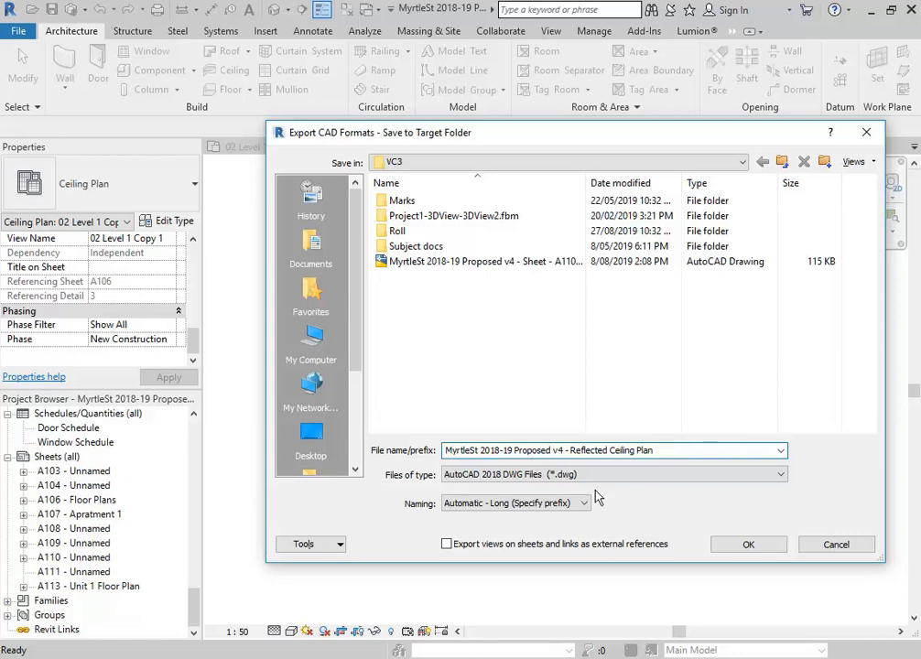
{"action": "left_click_drag", "start_coordinate": [571, 451], "coordinate": [447, 451]}
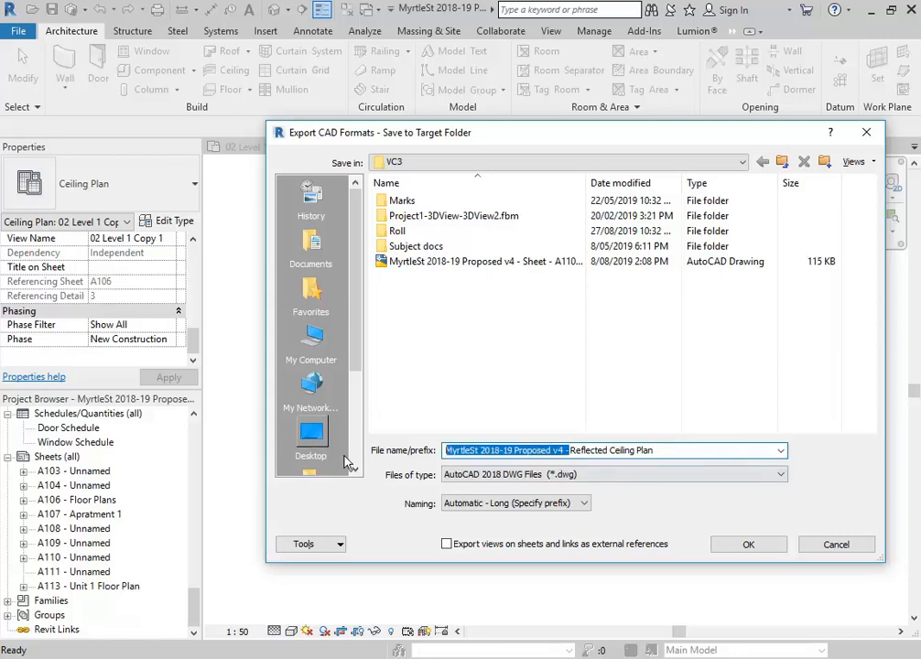
{"action": "key", "text": "BackSpace"}
{"action": "left_click", "coordinate": [533, 450]}
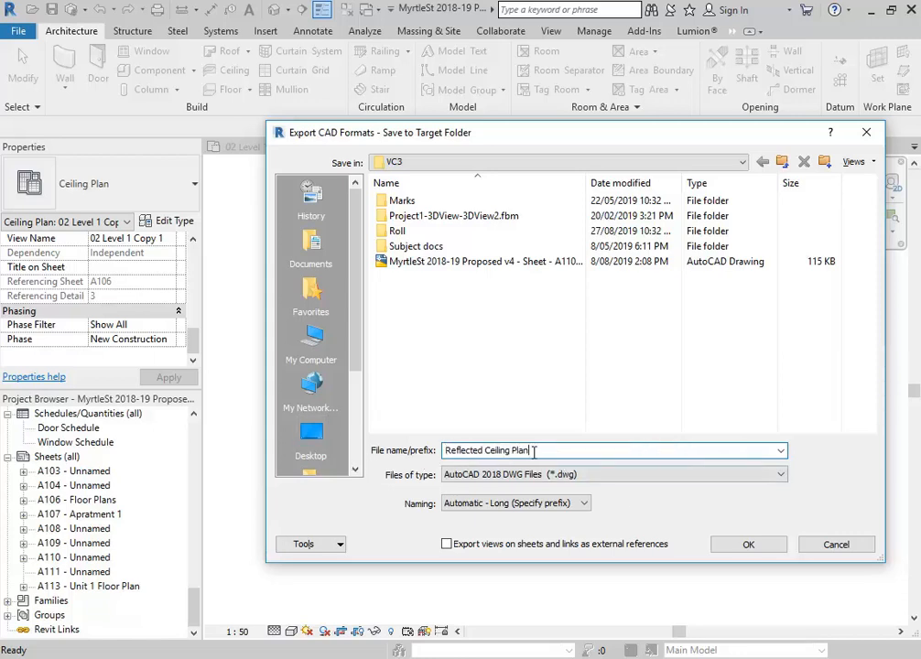
{"action": "left_click", "coordinate": [750, 543]}
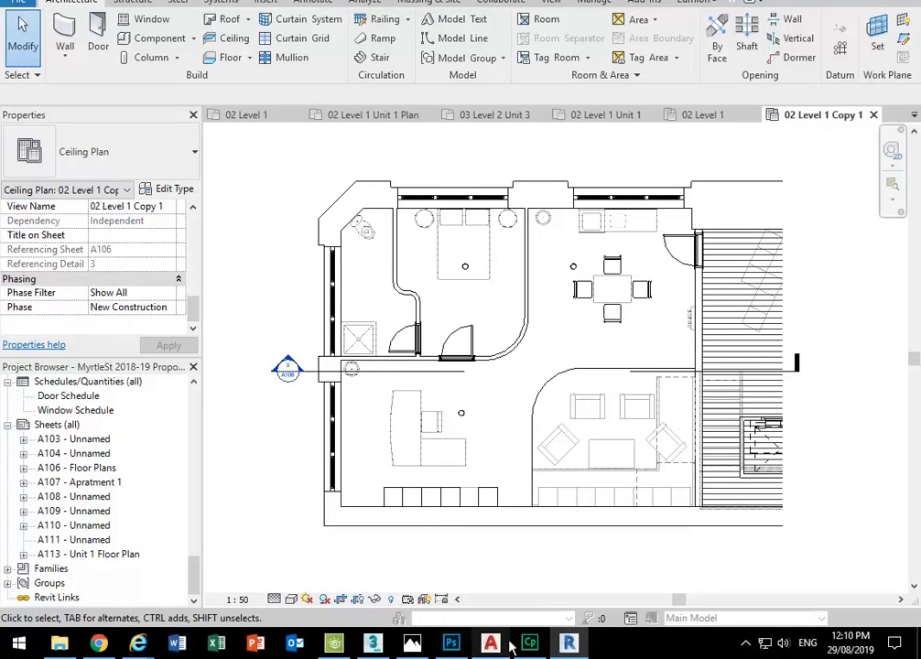
Switch to AutoCAD and open the Reflected Ceiling Plan drawing from the VC3 folder inside 2019
{"action": "left_click", "coordinate": [492, 645]}
{"action": "scroll", "coordinate": [398, 269], "scroll_direction": "down", "scroll_amount": 4}
{"action": "middle_click_drag", "start_coordinate": [398, 268], "coordinate": [406, 305]}
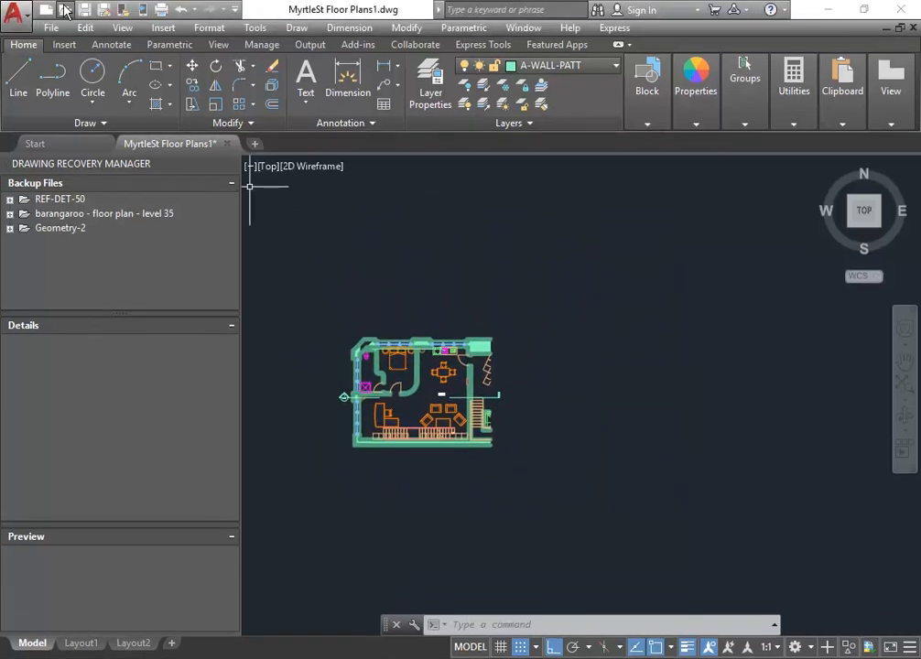
{"action": "left_click", "coordinate": [65, 11]}
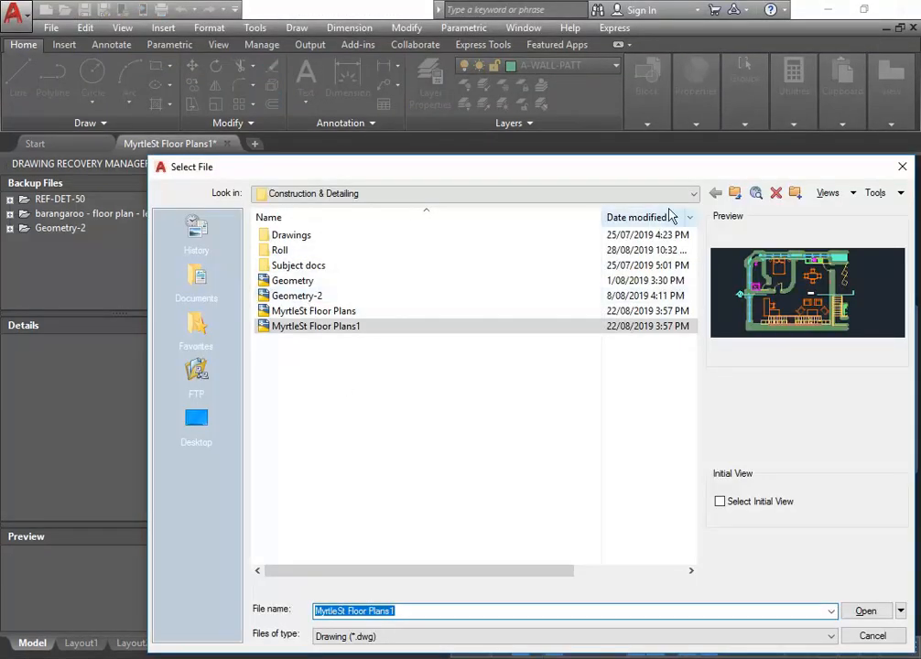
{"action": "left_click", "coordinate": [738, 197]}
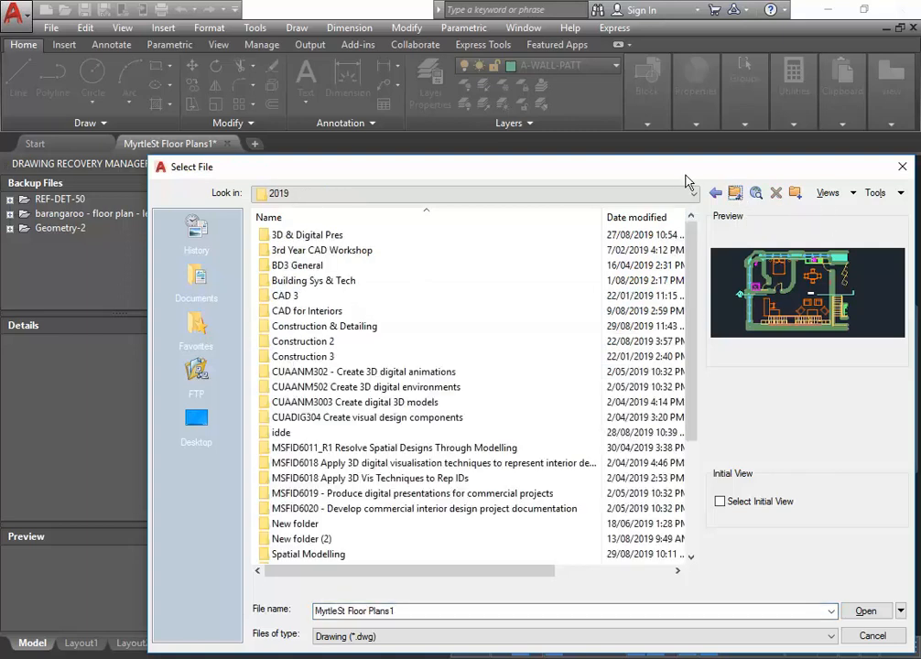
{"action": "left_click_drag", "start_coordinate": [687, 172], "coordinate": [569, 98]}
{"action": "scroll", "coordinate": [192, 404], "scroll_direction": "down", "scroll_amount": 4}
{"action": "double_click", "coordinate": [163, 389]}
{"action": "double_click", "coordinate": [183, 239]}
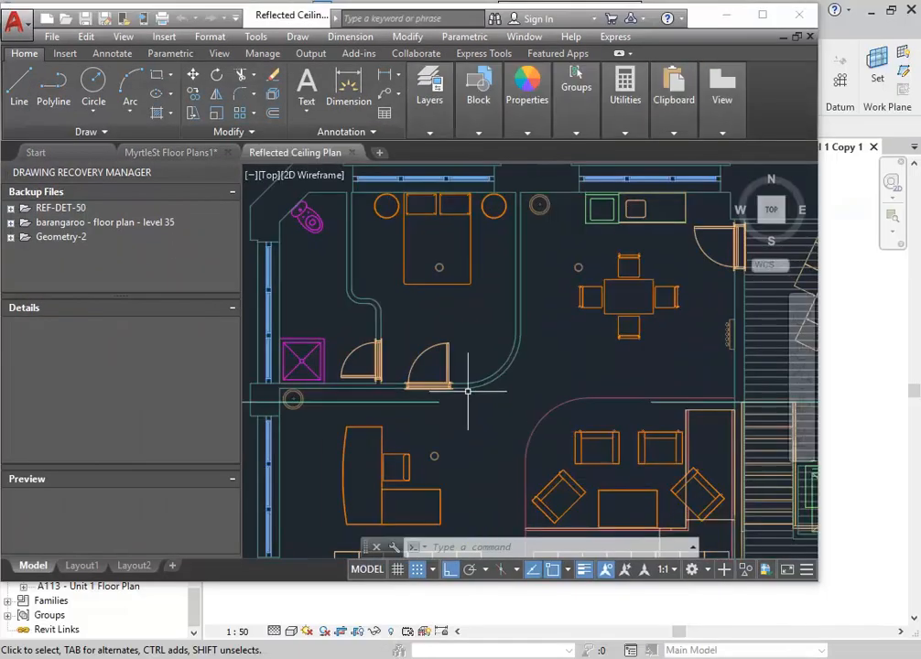
Maximize the program window and bring the whole reflected ceiling plan into view
{"action": "left_click", "coordinate": [763, 12]}
{"action": "scroll", "coordinate": [401, 351], "scroll_direction": "down", "scroll_amount": 6}
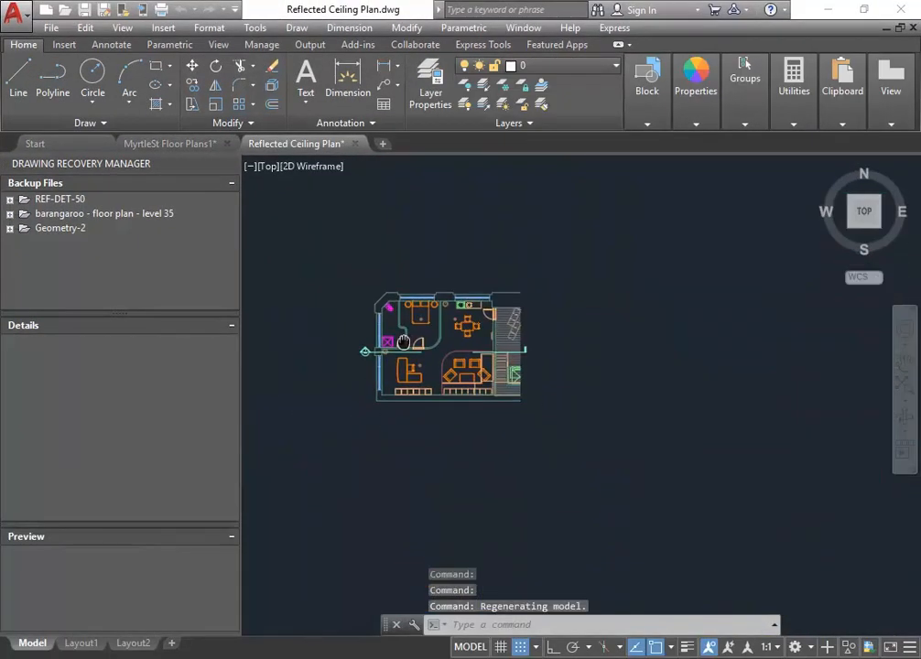
{"action": "scroll", "coordinate": [410, 343], "scroll_direction": "up", "scroll_amount": 4}
{"action": "middle_click_drag", "start_coordinate": [323, 249], "coordinate": [359, 261]}
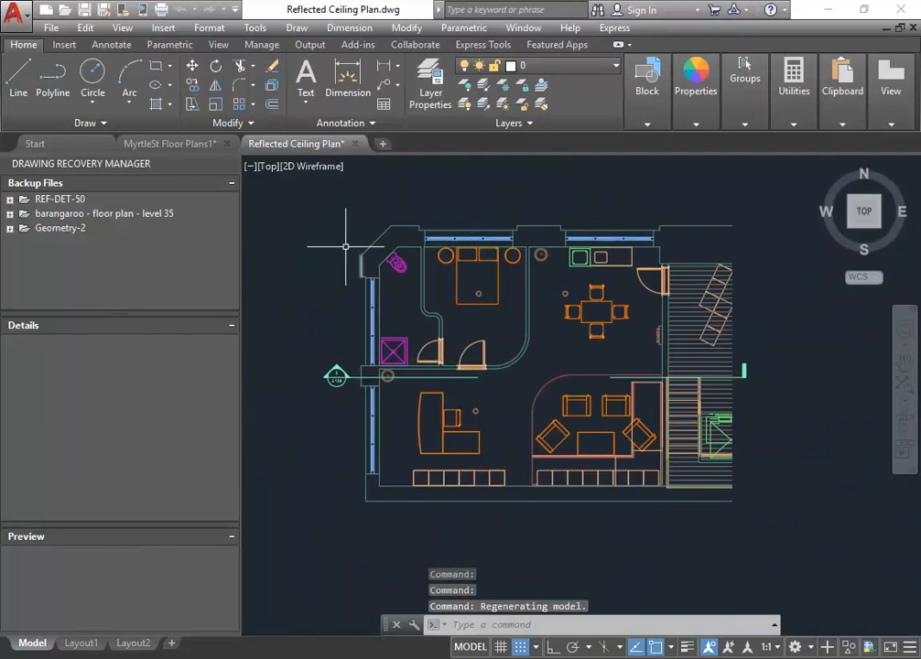
{"action": "left_click", "coordinate": [296, 209]}
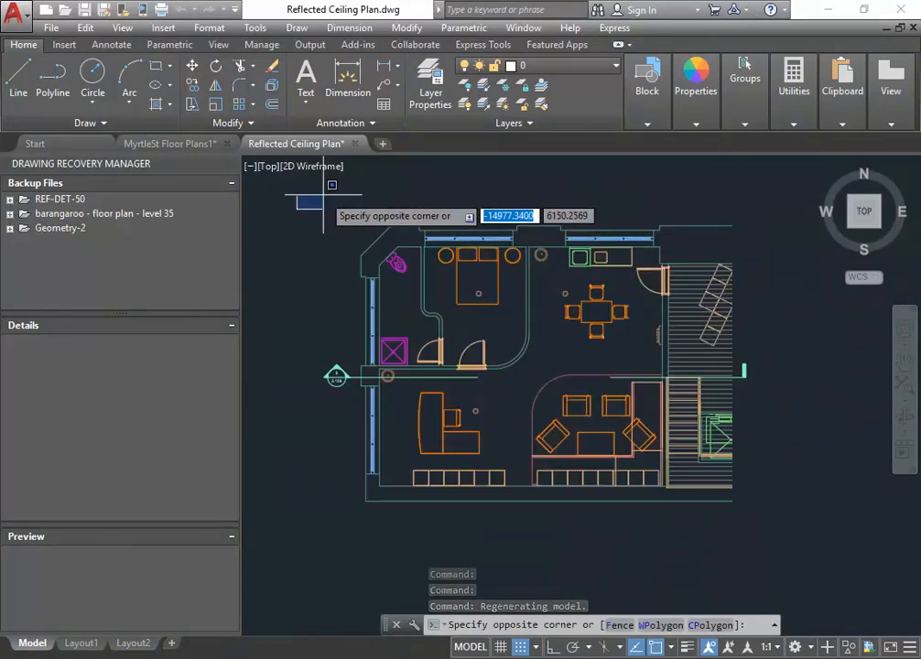
{"action": "left_click", "coordinate": [326, 195]}
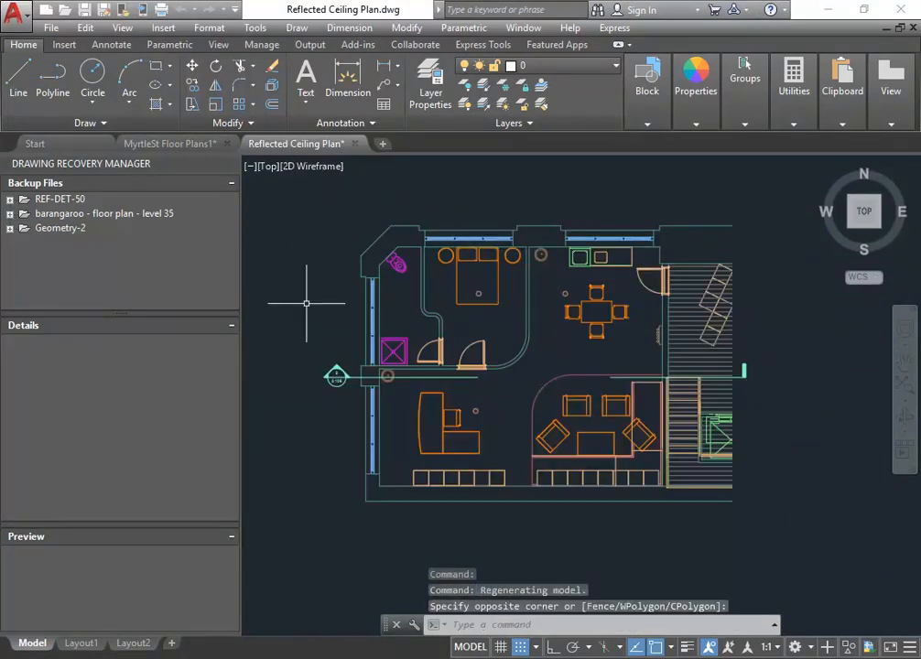
Return to the MyrtleSt Floor Plans1 drawing and make room around its floor plan in model space
{"action": "mouse_move", "coordinate": [180, 154]}
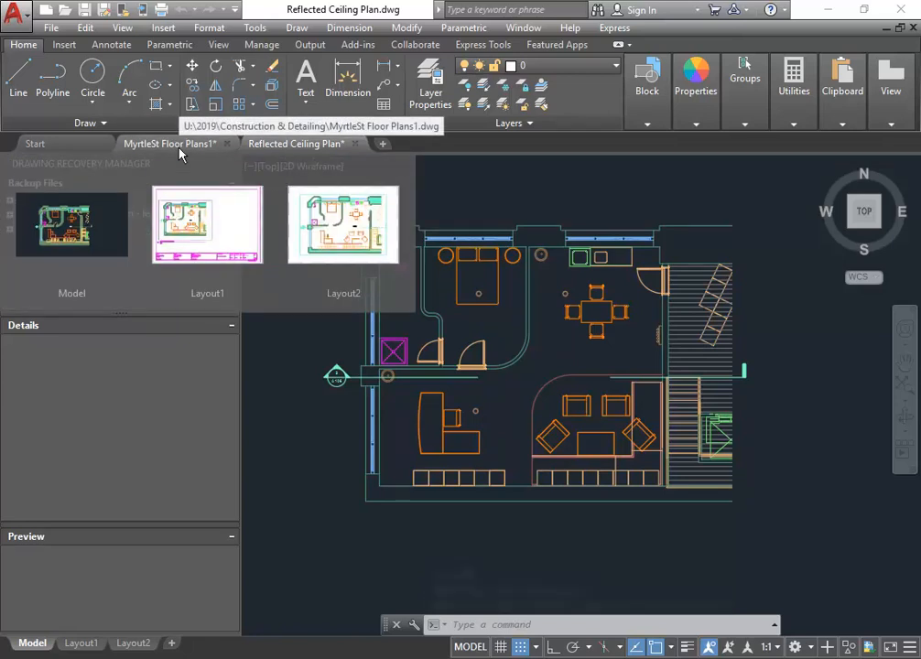
{"action": "left_click", "coordinate": [180, 151]}
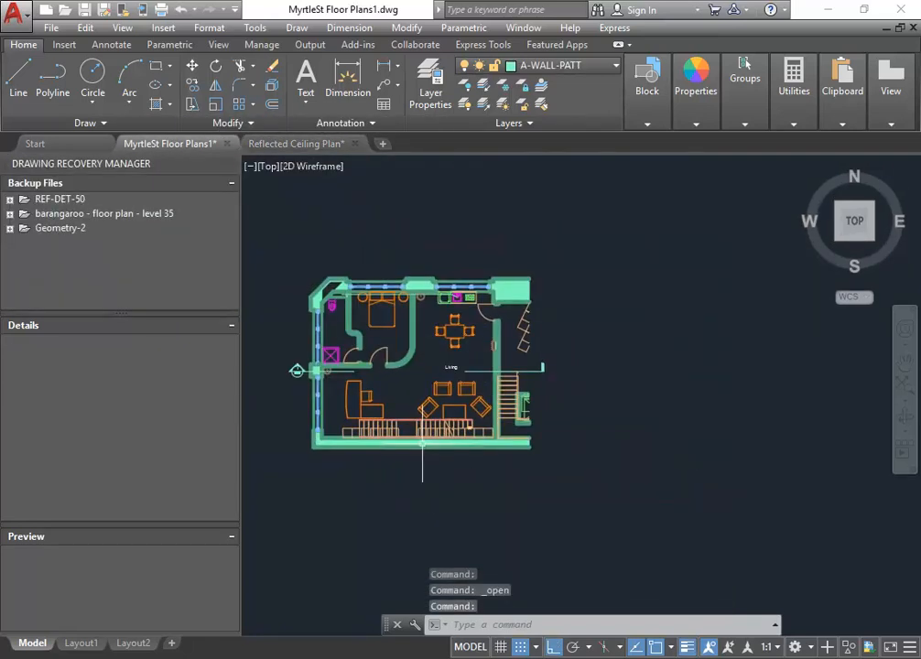
{"action": "middle_click_drag", "start_coordinate": [422, 444], "coordinate": [473, 529]}
{"action": "middle_click_drag", "start_coordinate": [665, 470], "coordinate": [626, 454]}
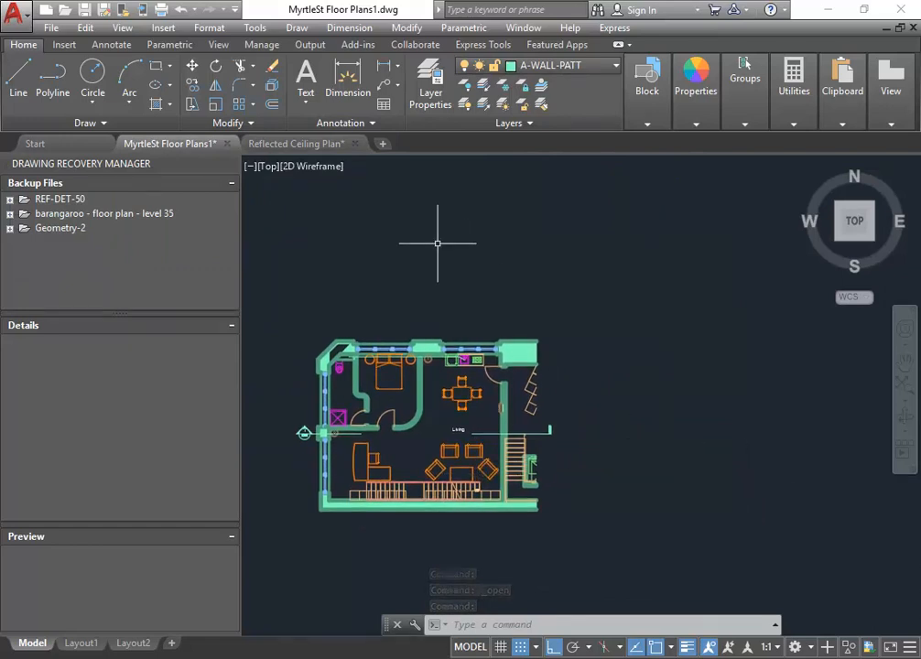
{"action": "middle_click_drag", "start_coordinate": [438, 241], "coordinate": [409, 236]}
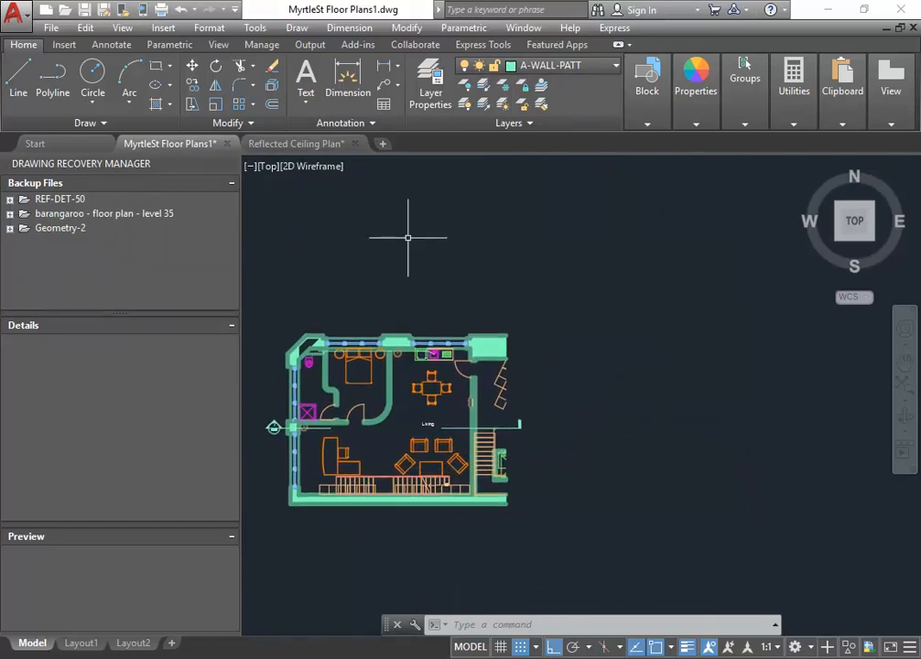
{"action": "left_click", "coordinate": [65, 45]}
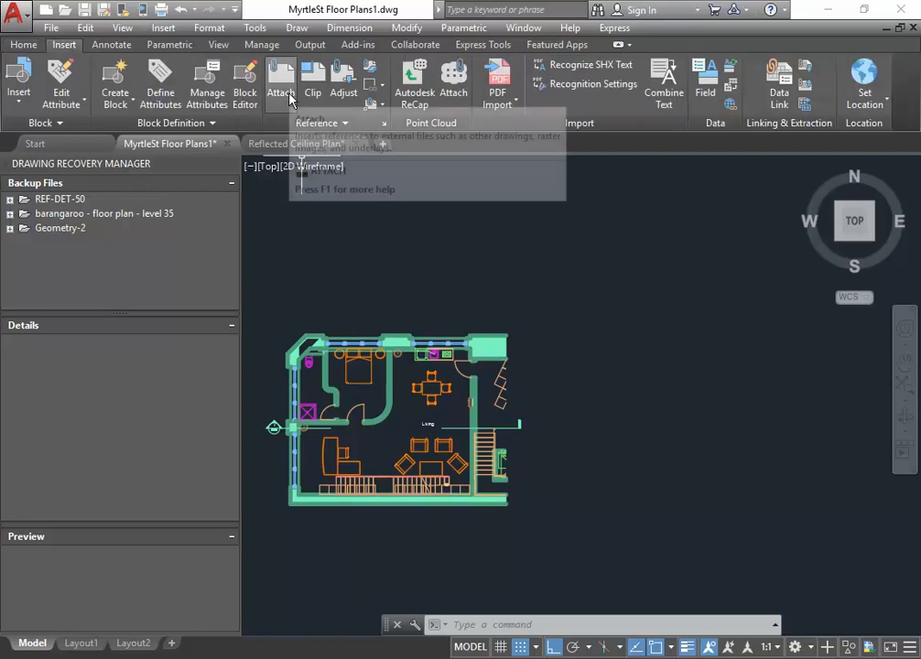
{"action": "left_click", "coordinate": [15, 86]}
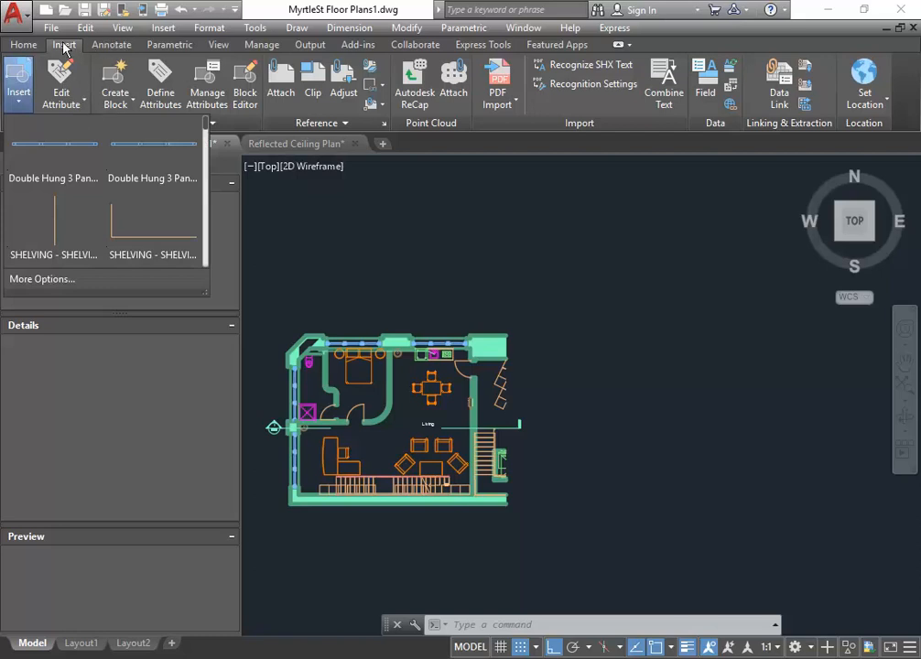
{"action": "left_click", "coordinate": [23, 46]}
Start inserting a block from a drawing file and browse to the VC3 folder inside 2019 on the U: drive
{"action": "left_click", "coordinate": [643, 112]}
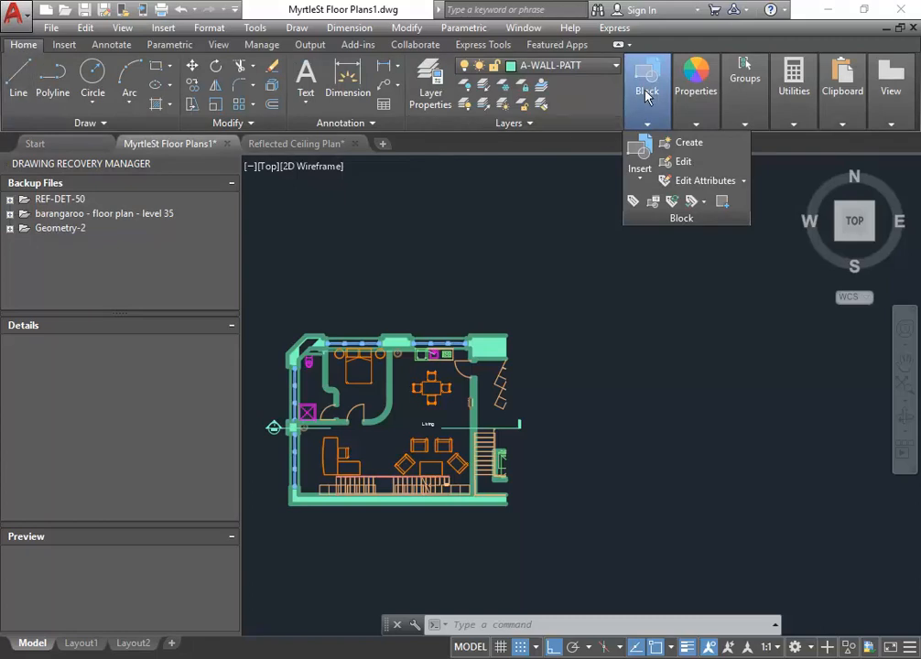
{"action": "left_click", "coordinate": [632, 159]}
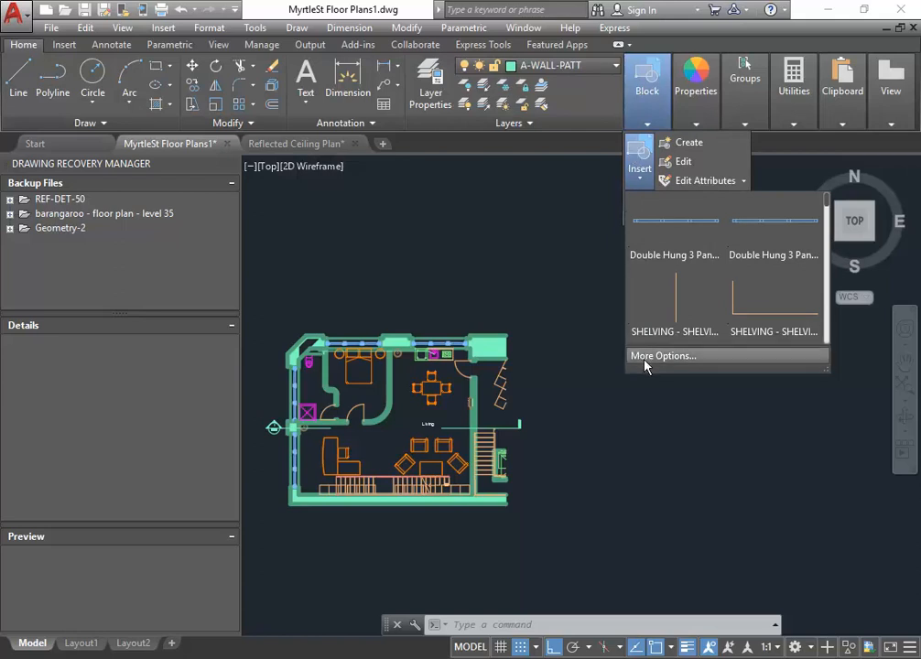
{"action": "left_click", "coordinate": [645, 359]}
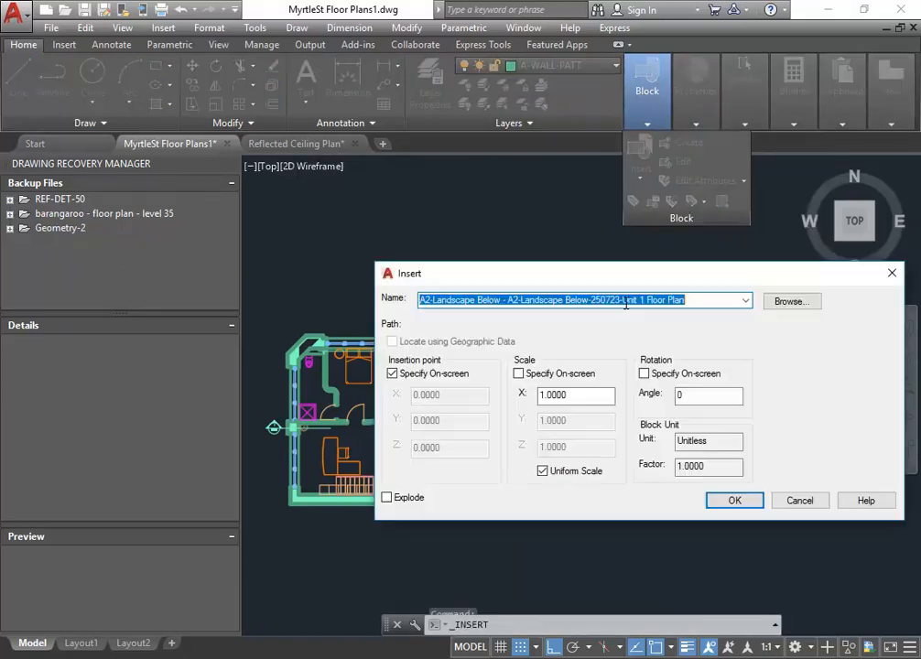
{"action": "left_click", "coordinate": [792, 301]}
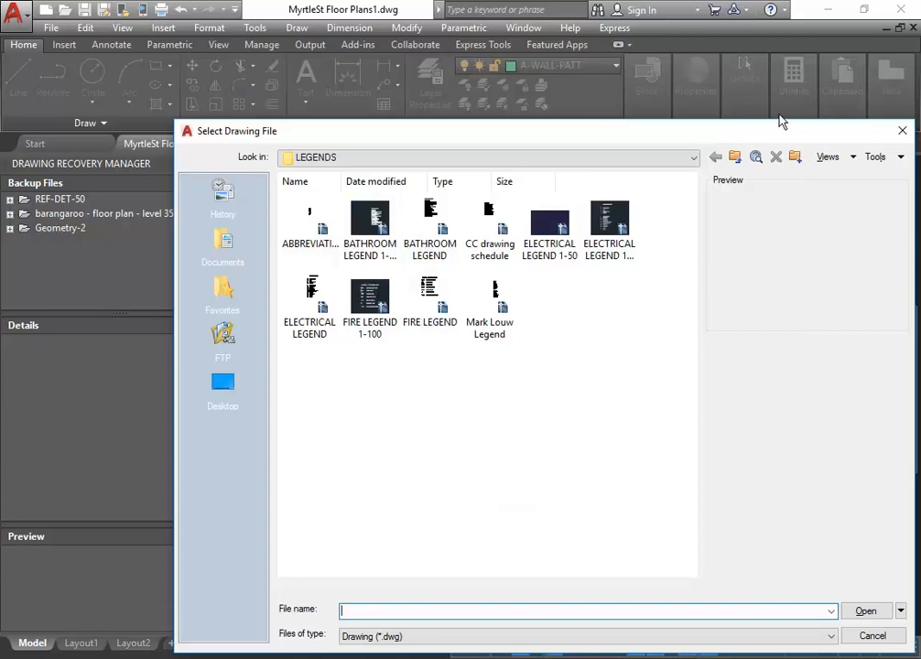
{"action": "left_click", "coordinate": [597, 159]}
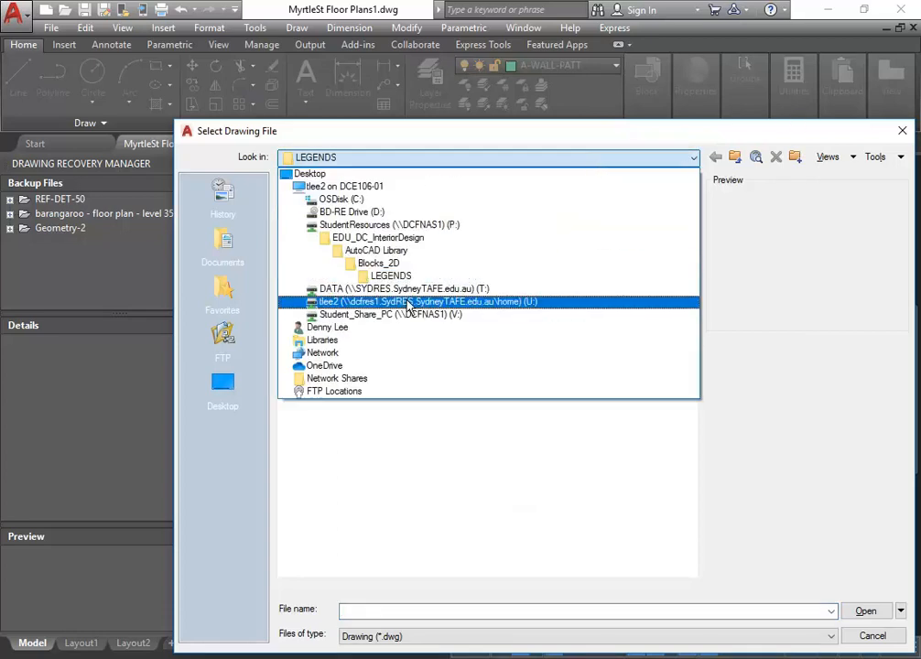
{"action": "left_click", "coordinate": [408, 303]}
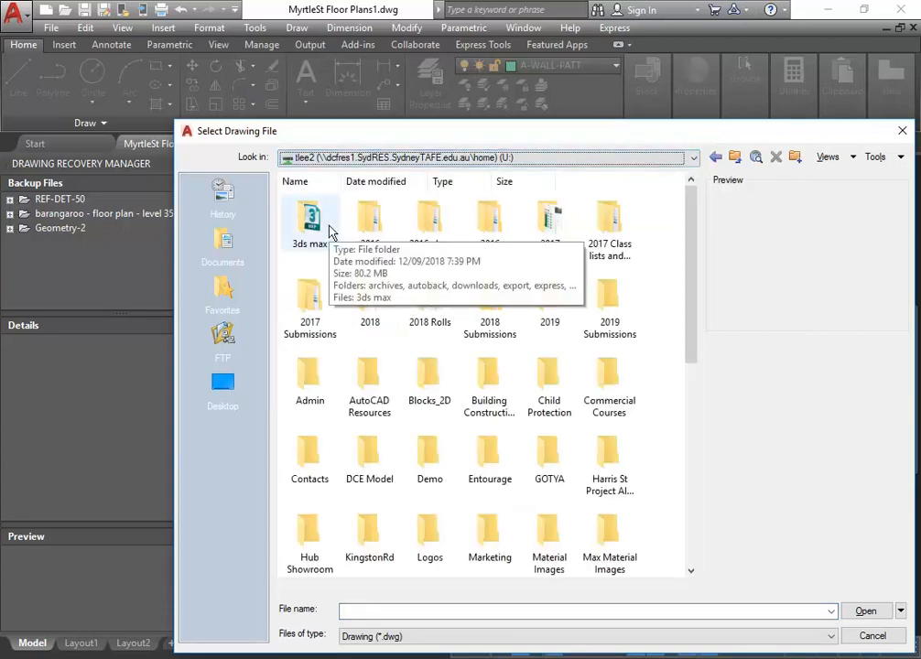
{"action": "double_click", "coordinate": [565, 305]}
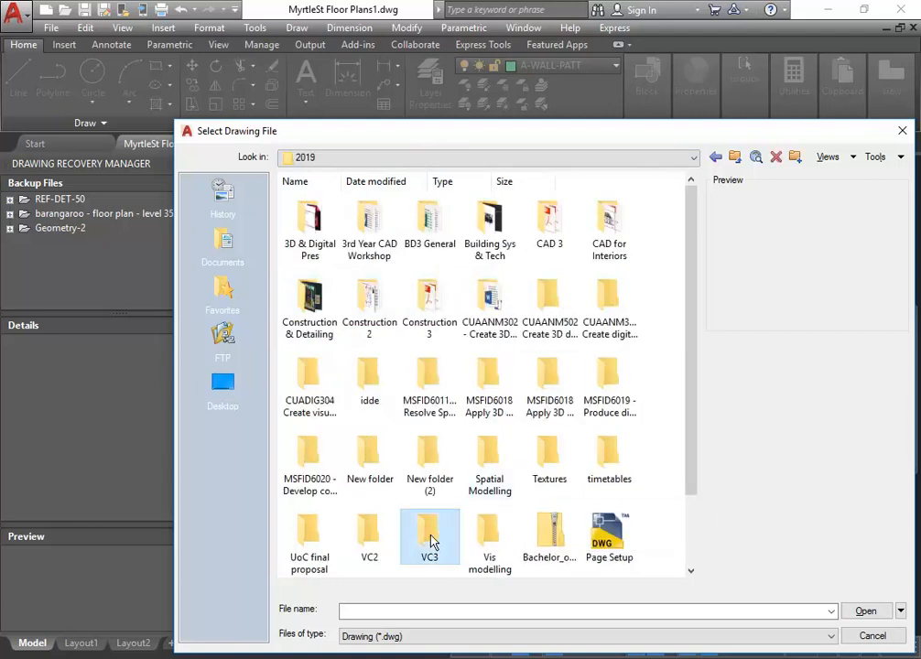
{"action": "double_click", "coordinate": [432, 542]}
Choose the Reflected Ceiling Plan drawing in the VC3 folder as the block to insert
{"action": "left_click", "coordinate": [615, 230]}
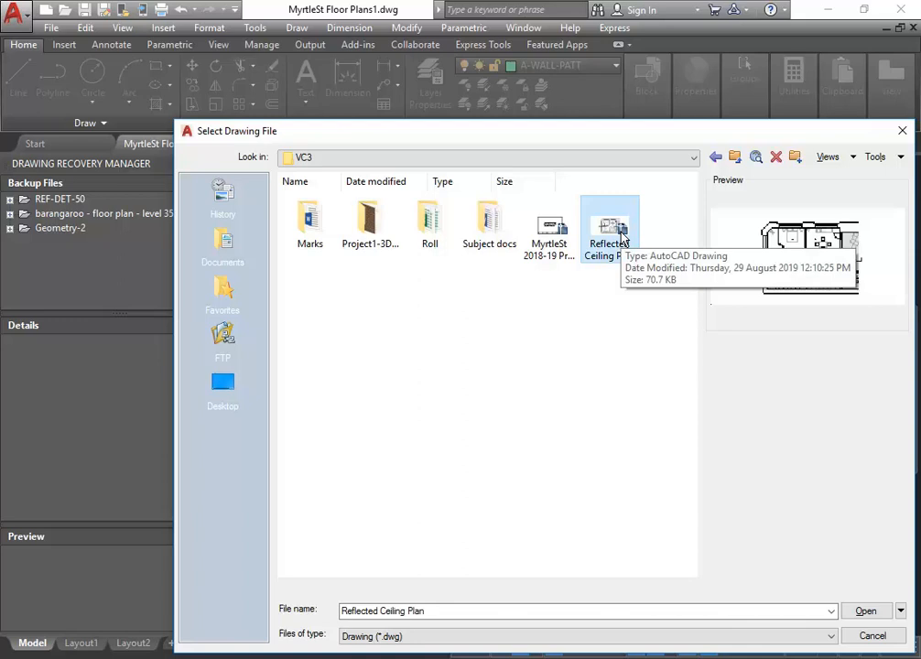
{"action": "left_click_drag", "start_coordinate": [612, 138], "coordinate": [518, 87]}
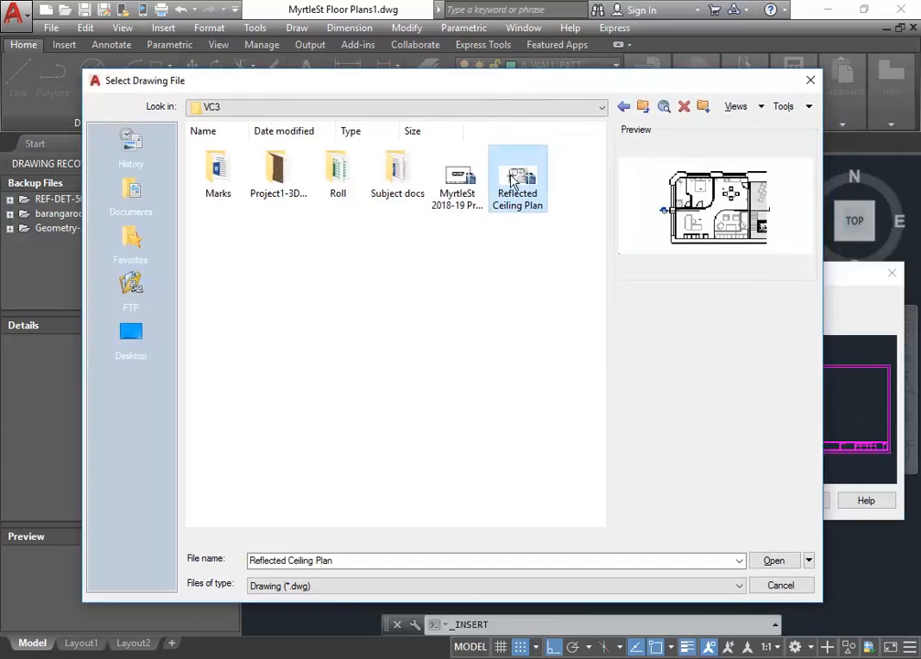
{"action": "left_click", "coordinate": [457, 179]}
{"action": "left_click", "coordinate": [536, 183]}
{"action": "double_click", "coordinate": [542, 176]}
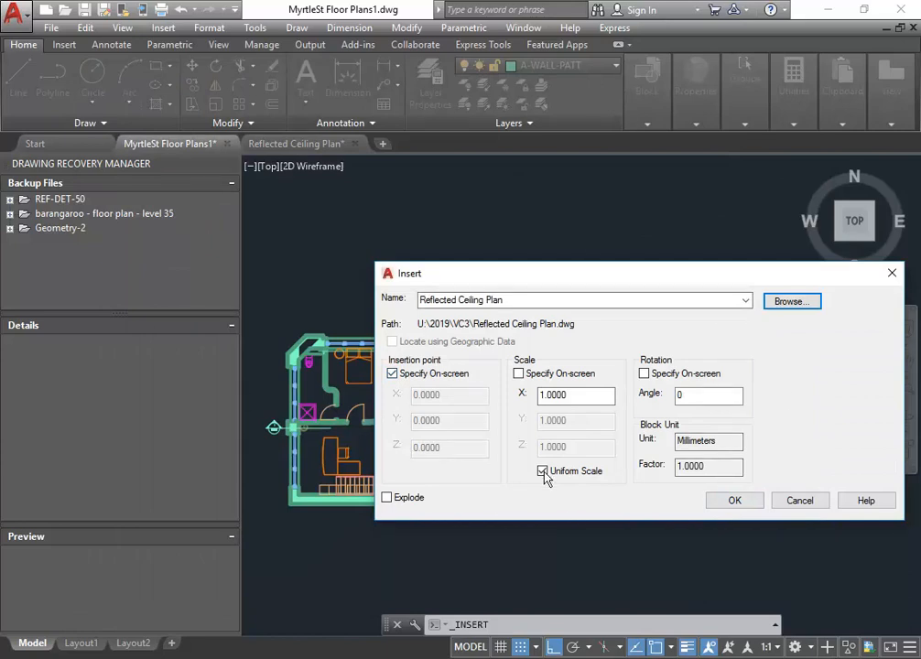
Place the Reflected Ceiling Plan block in the empty space to the right of the floor plan, specifying its insertion point on-screen
{"action": "left_click", "coordinate": [392, 374]}
{"action": "left_click", "coordinate": [744, 501]}
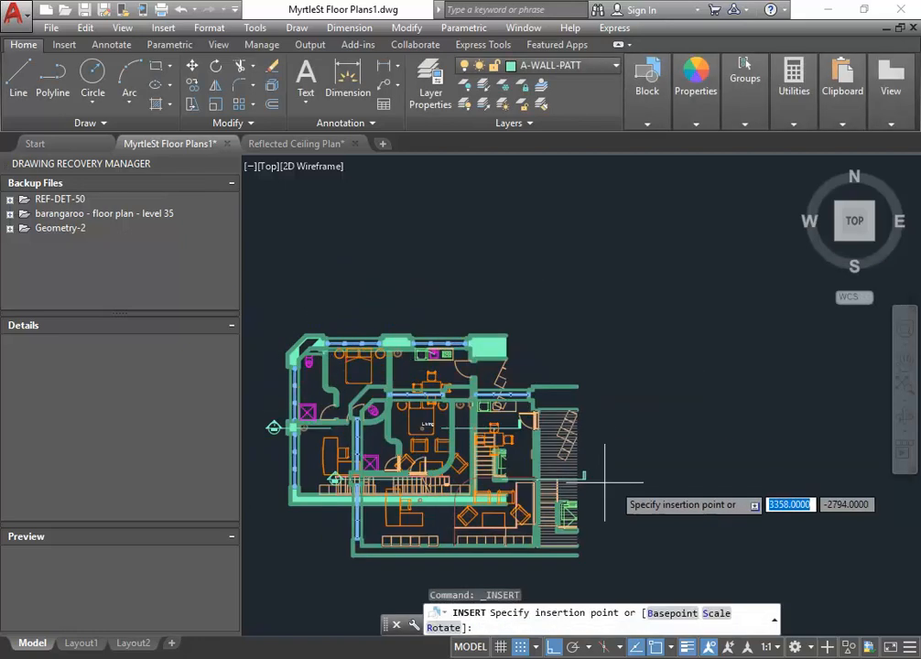
{"action": "scroll", "coordinate": [714, 421], "scroll_direction": "down", "scroll_amount": 3}
{"action": "left_click", "coordinate": [758, 430]}
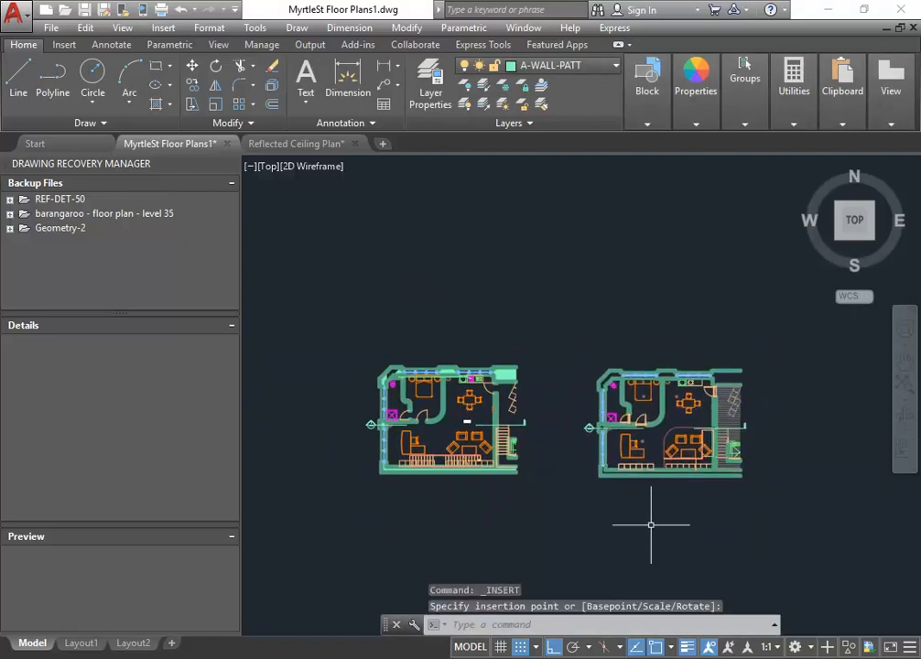
Select the inserted ceiling plan and examine it up close as a single block
{"action": "left_click", "coordinate": [736, 420]}
{"action": "scroll", "coordinate": [737, 420], "scroll_direction": "up", "scroll_amount": 2}
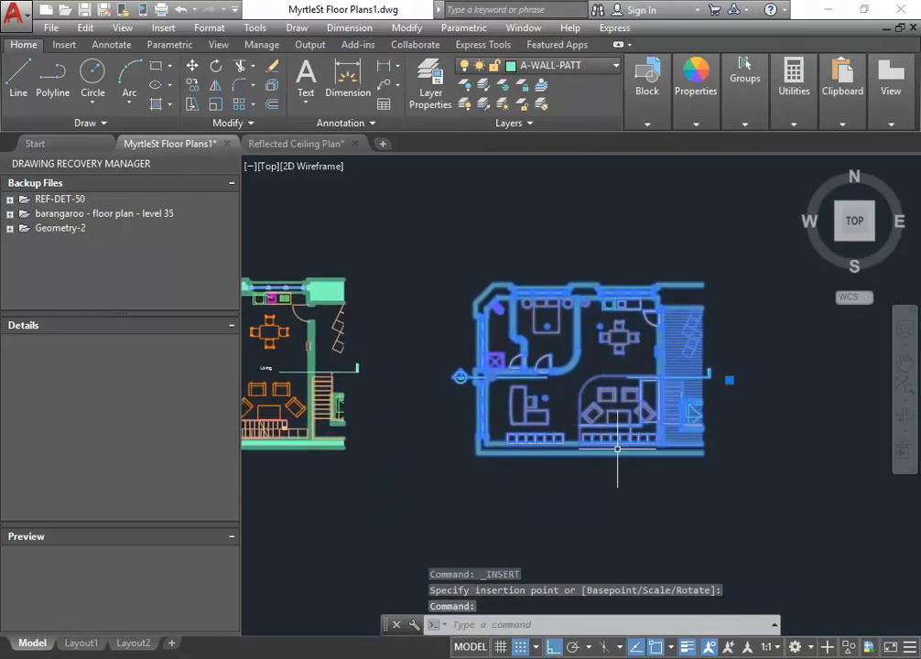
{"action": "scroll", "coordinate": [601, 424], "scroll_direction": "up", "scroll_amount": 2}
{"action": "scroll", "coordinate": [551, 403], "scroll_direction": "down", "scroll_amount": 1}
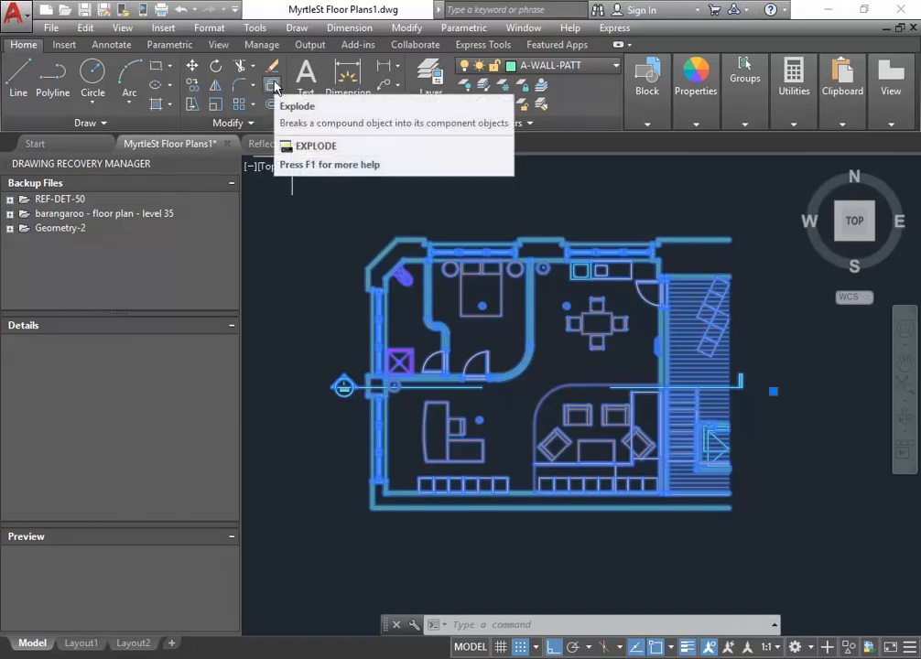
{"action": "scroll", "coordinate": [513, 398], "scroll_direction": "down", "scroll_amount": 3}
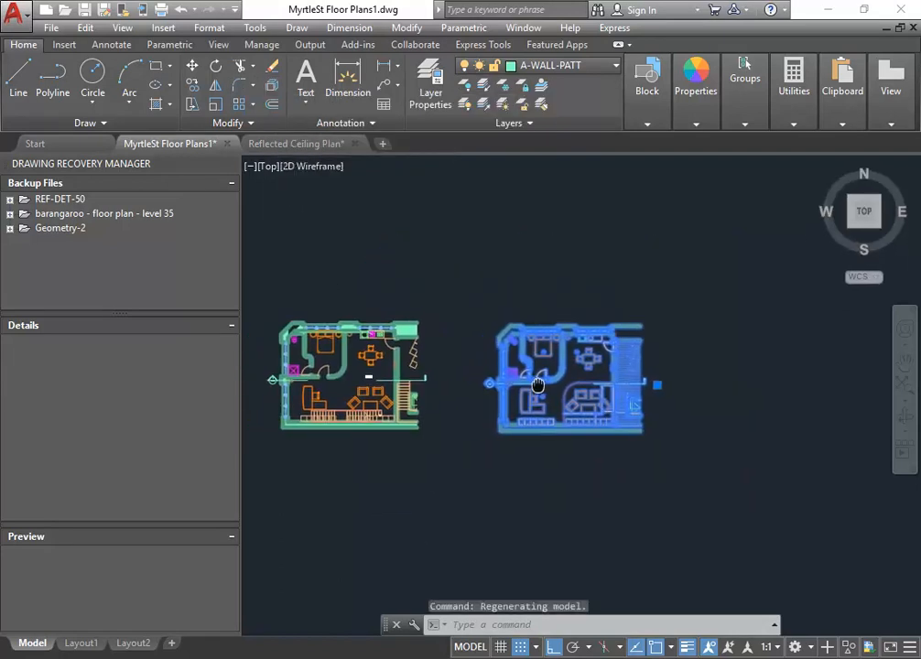
Draw a horizontal reference line from the inner face of the floor plan's bottom wall across the ceiling plan
{"action": "left_click", "coordinate": [18, 78]}
{"action": "scroll", "coordinate": [423, 422], "scroll_direction": "up", "scroll_amount": 5}
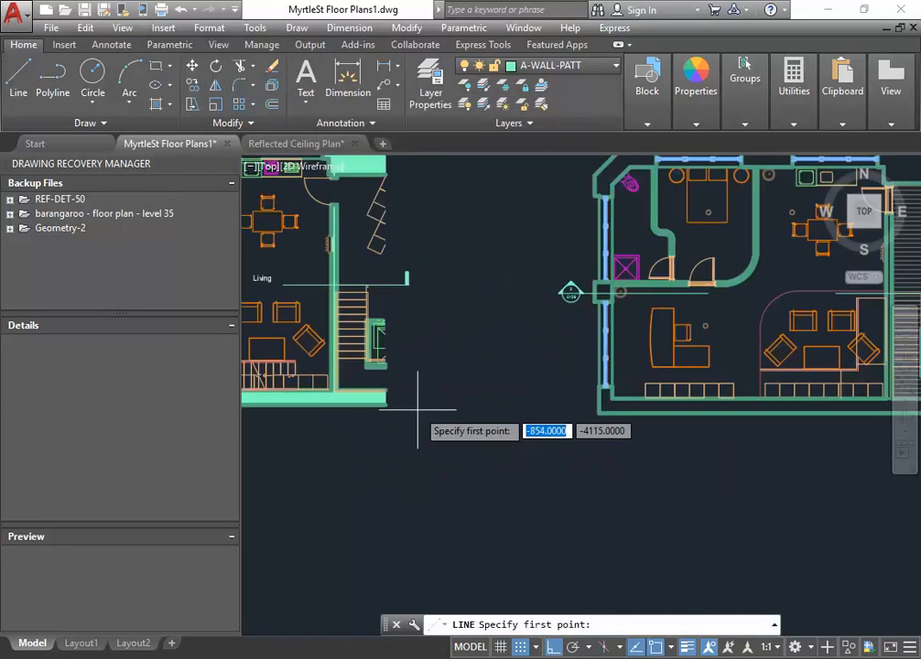
{"action": "left_click", "coordinate": [386, 391]}
{"action": "middle_click_drag", "start_coordinate": [579, 366], "coordinate": [302, 385]}
{"action": "key", "text": "Escape"}
Move the ceiling plan block straight up about 287 units so its inner bottom-left wall corner sits on the reference line
{"action": "left_click", "coordinate": [436, 427]}
{"action": "left_click", "coordinate": [411, 452]}
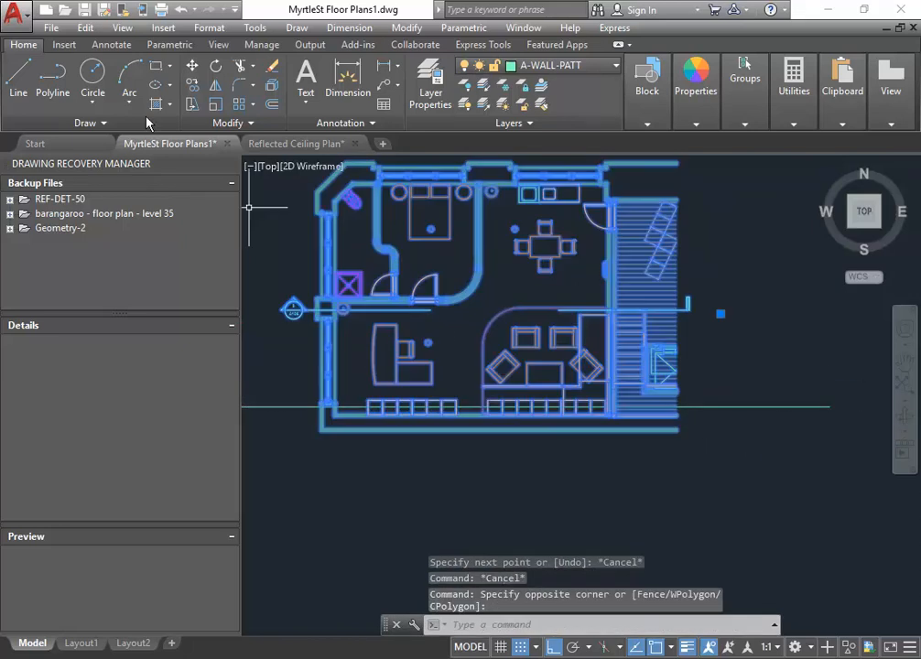
{"action": "left_click", "coordinate": [192, 66]}
{"action": "scroll", "coordinate": [317, 406], "scroll_direction": "up", "scroll_amount": 5}
{"action": "left_click", "coordinate": [382, 452]}
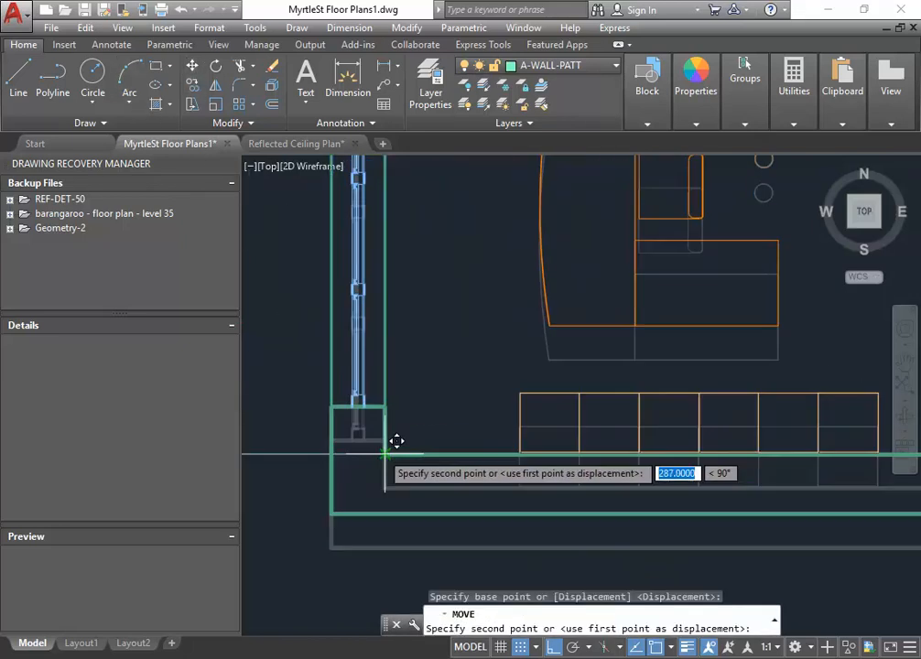
{"action": "key", "text": "Escape"}
Delete the horizontal reference line used to align the two plans
{"action": "left_click", "coordinate": [259, 476]}
{"action": "scroll", "coordinate": [386, 473], "scroll_direction": "down", "scroll_amount": 5}
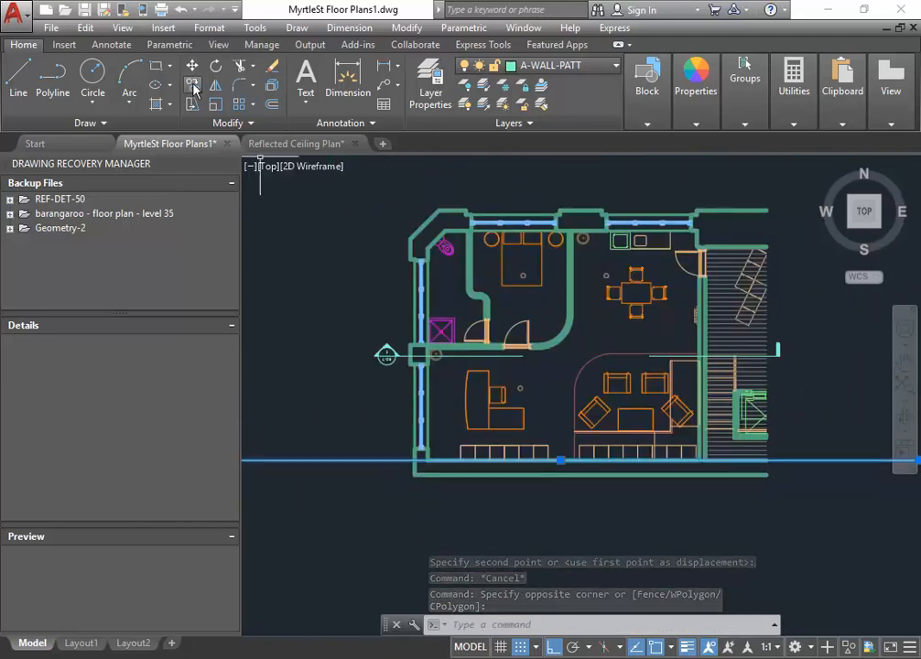
{"action": "left_click", "coordinate": [224, 123]}
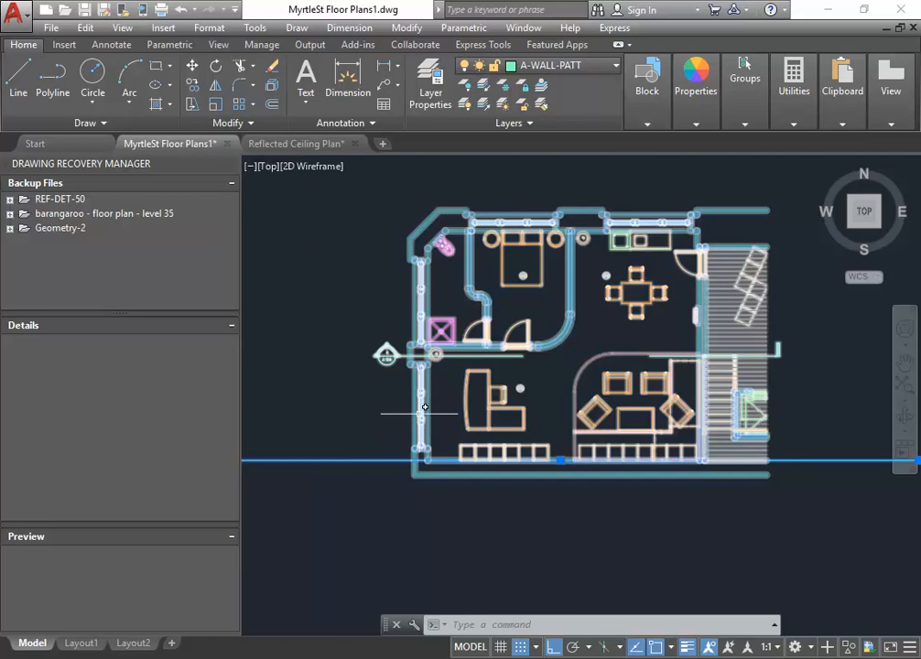
{"action": "left_click", "coordinate": [375, 446]}
{"action": "key", "text": "Escape"}
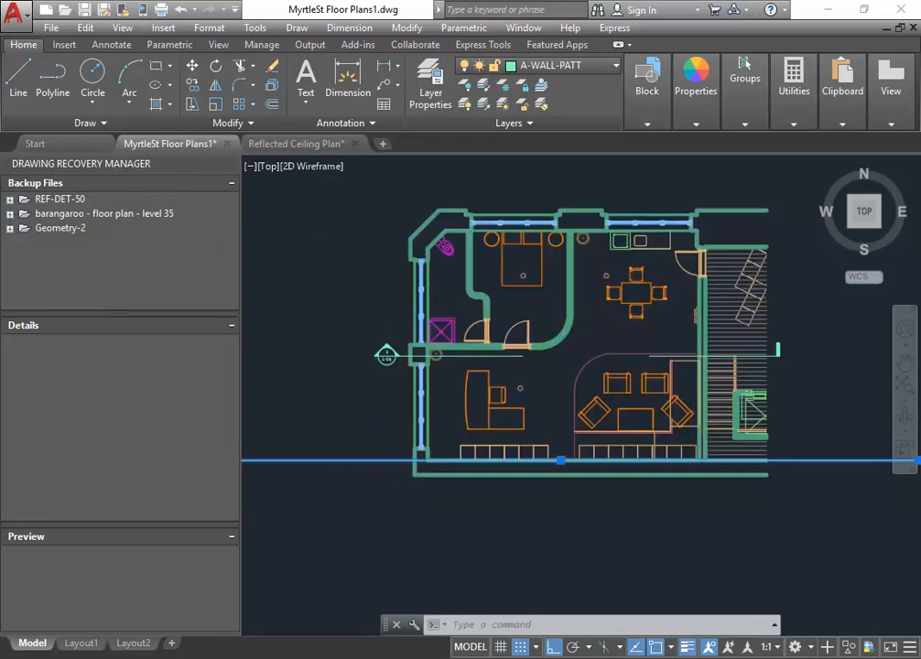
{"action": "key", "text": "Delete"}
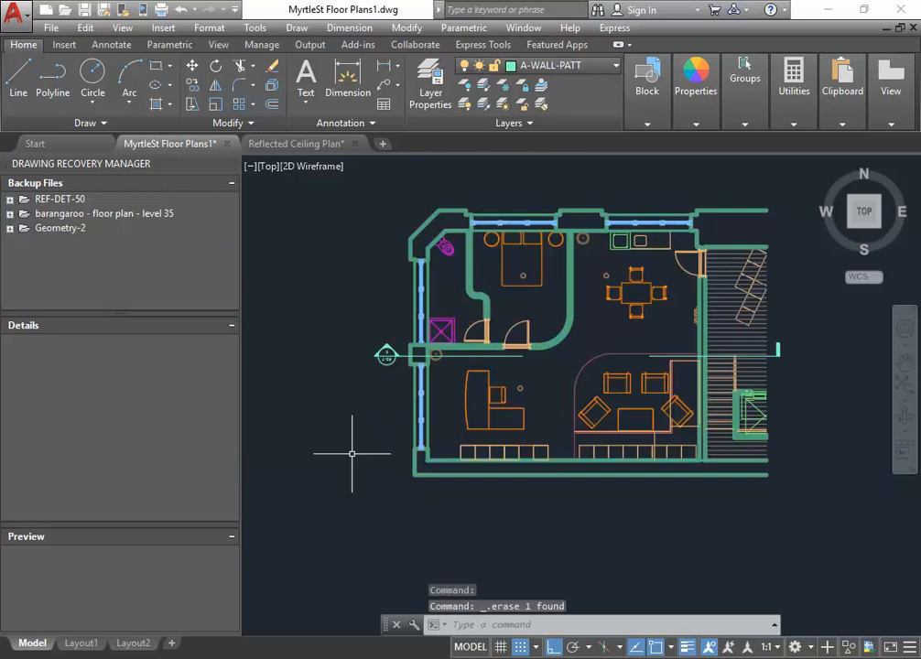
Explode the inserted ceiling plan block into its component objects
{"action": "scroll", "coordinate": [351, 453], "scroll_direction": "down", "scroll_amount": 8}
{"action": "middle_click_drag", "start_coordinate": [353, 437], "coordinate": [428, 438]}
{"action": "scroll", "coordinate": [428, 437], "scroll_direction": "up", "scroll_amount": 4}
{"action": "middle_click_drag", "start_coordinate": [505, 411], "coordinate": [540, 421]}
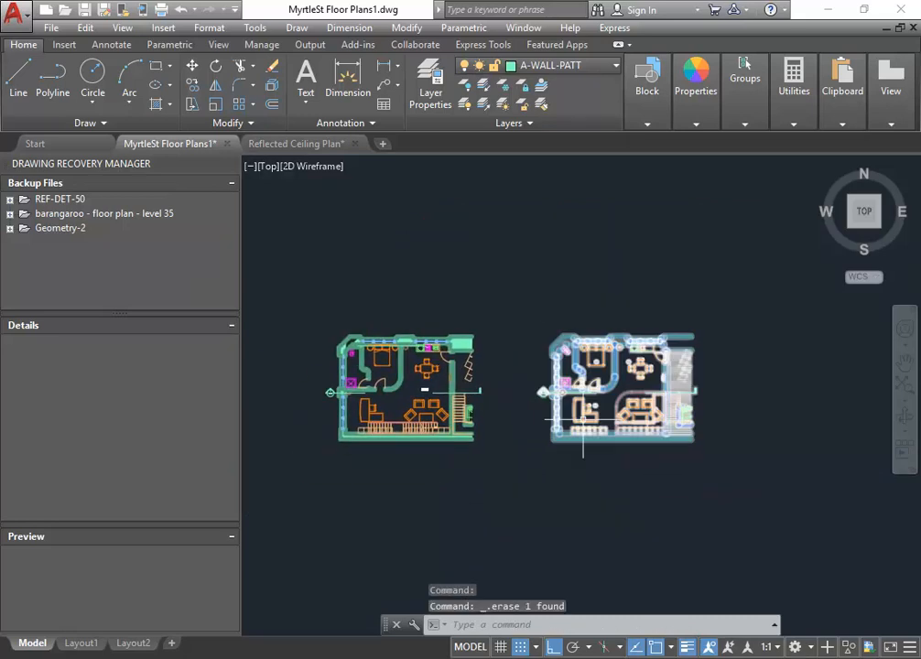
{"action": "left_click", "coordinate": [582, 427]}
{"action": "left_click", "coordinate": [272, 85]}
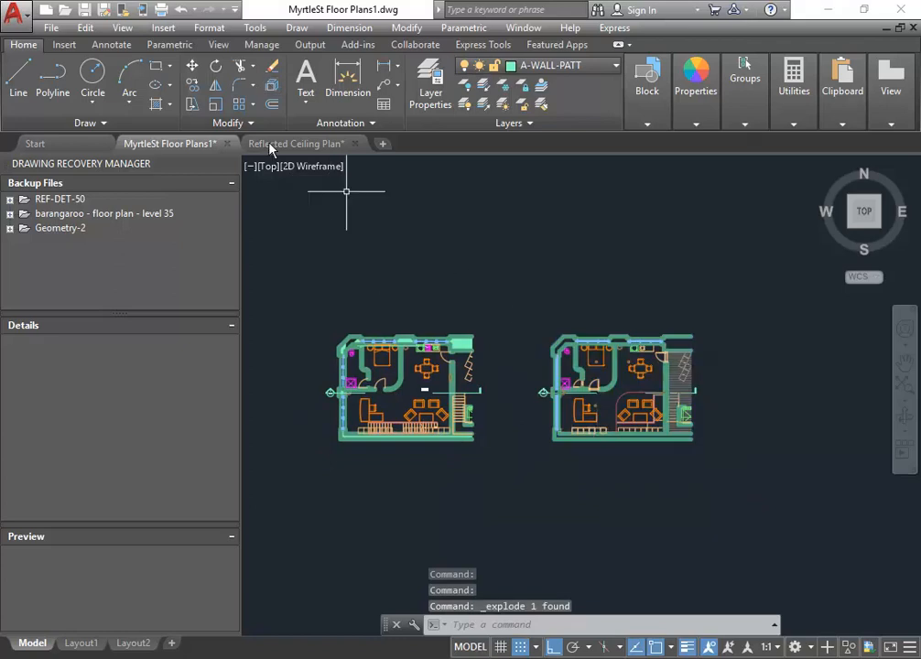
{"action": "left_click", "coordinate": [64, 45]}
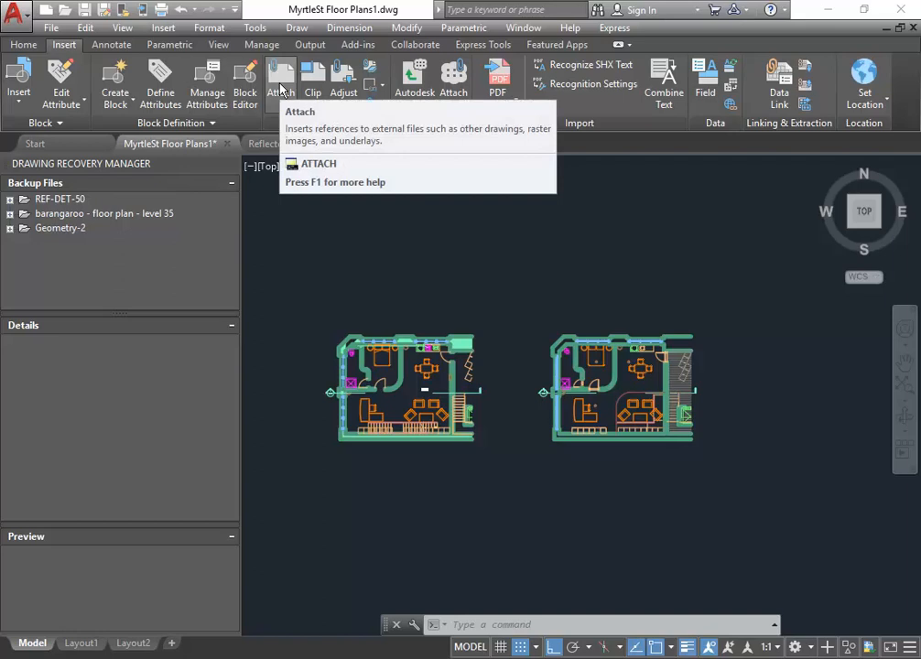
{"action": "left_click", "coordinate": [293, 148]}
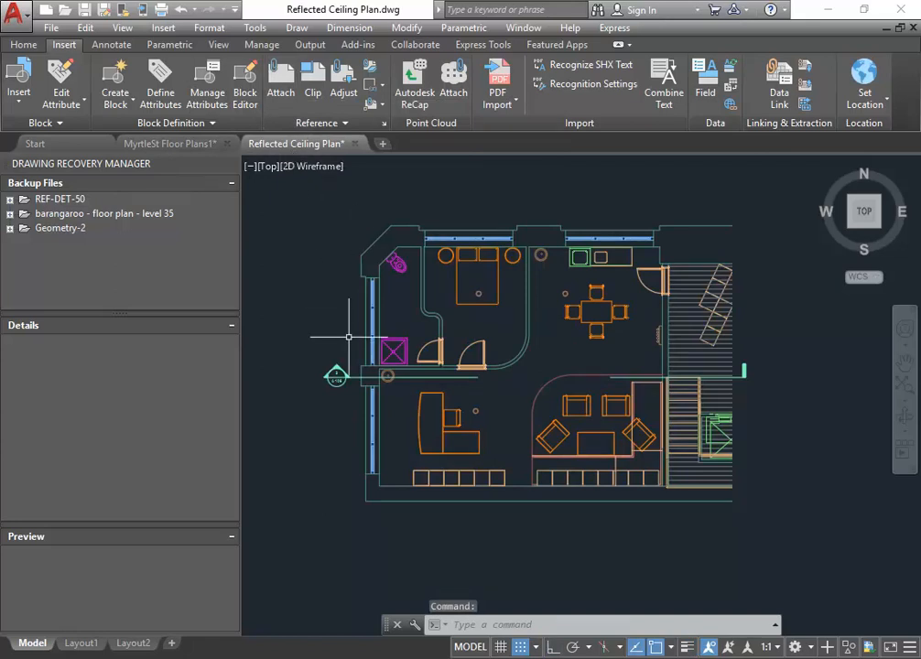
{"action": "left_click", "coordinate": [173, 147]}
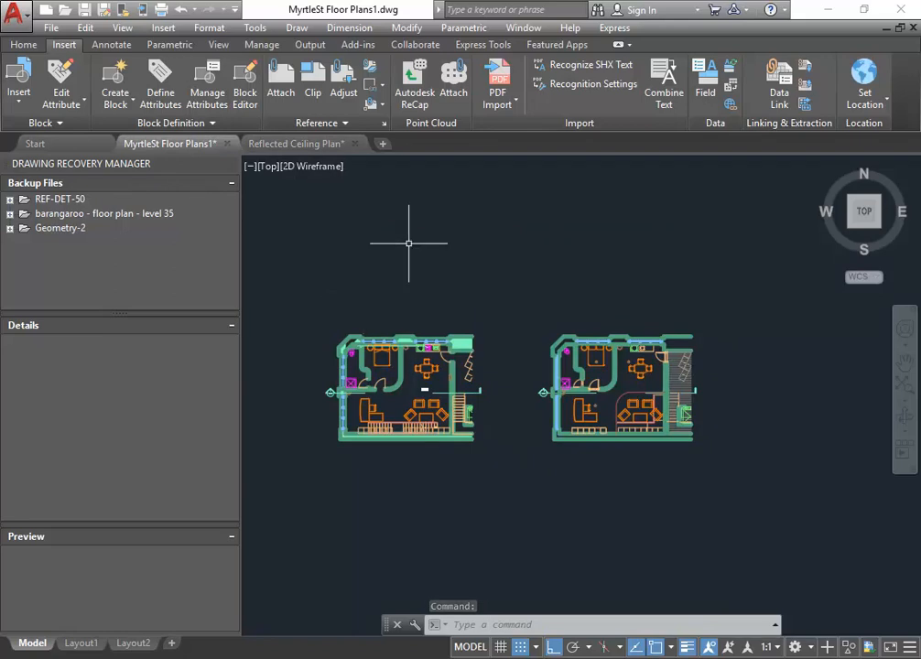
Switch to the Reflected Ceiling Plan drawing and copy the whole plan to the clipboard
{"action": "left_click", "coordinate": [294, 144]}
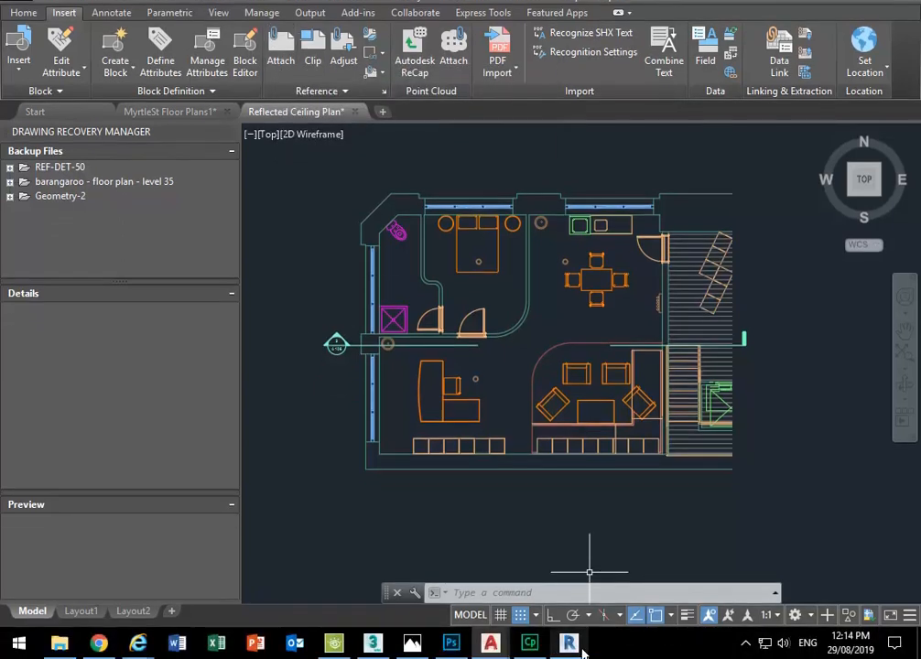
{"action": "mouse_move", "coordinate": [582, 650]}
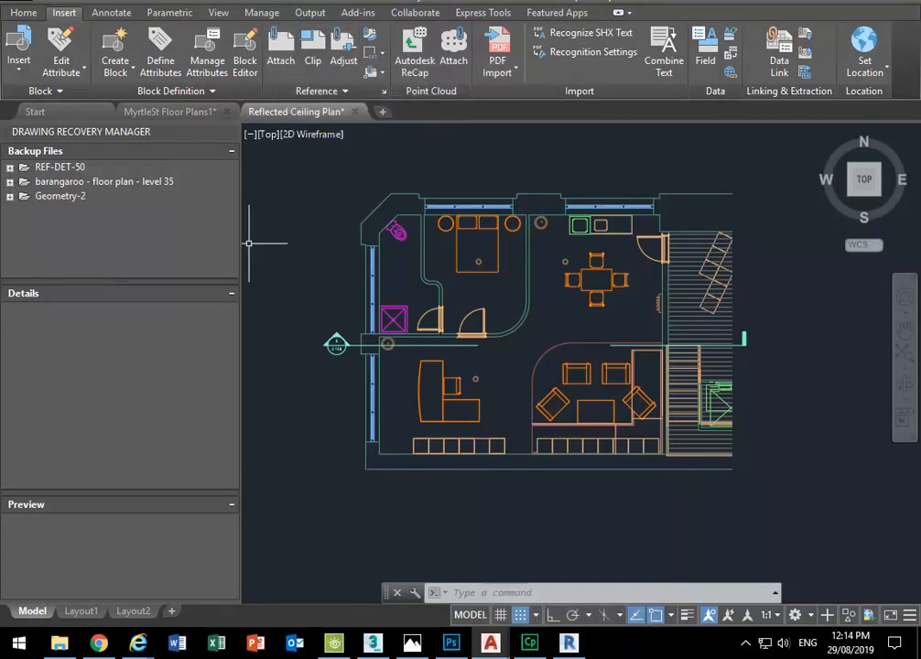
{"action": "left_click", "coordinate": [298, 165]}
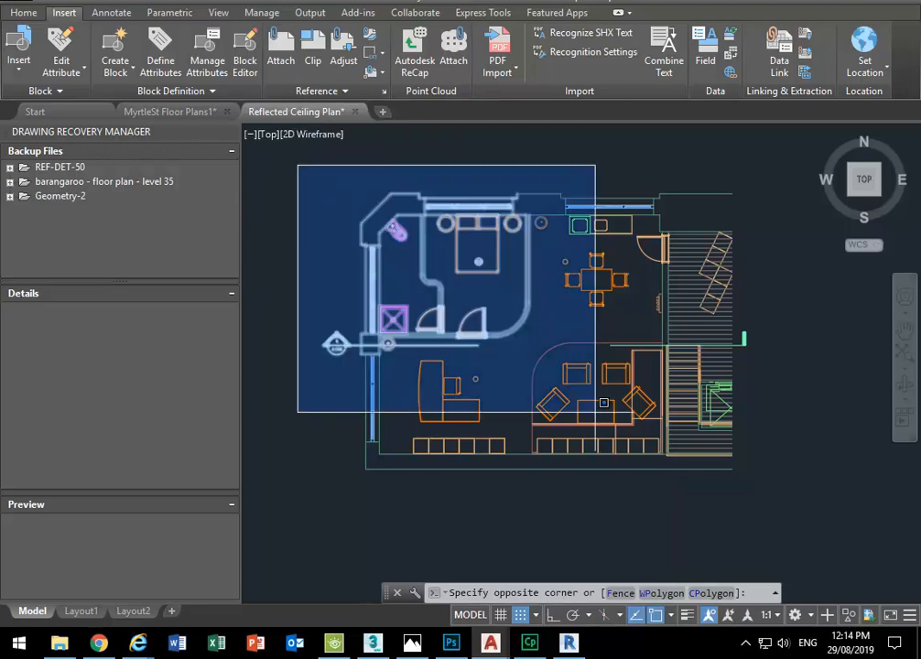
{"action": "left_click", "coordinate": [809, 514]}
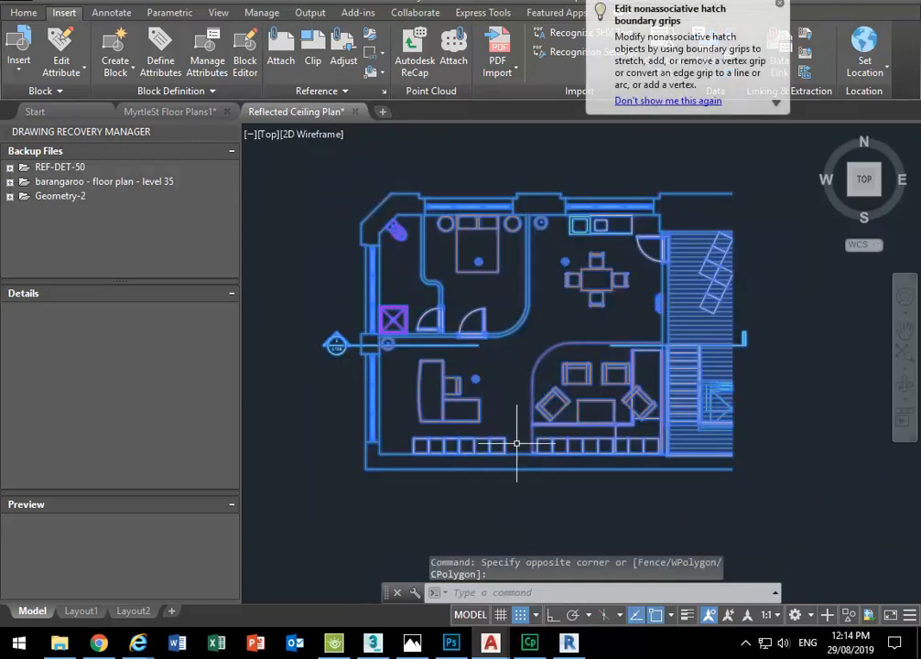
{"action": "right_click", "coordinate": [480, 329]}
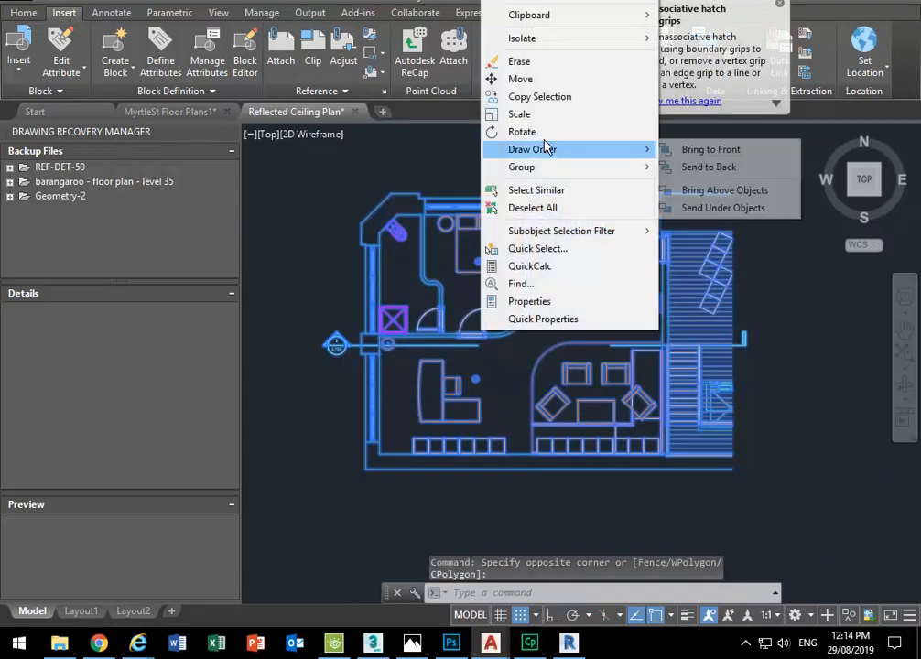
{"action": "mouse_move", "coordinate": [556, 20]}
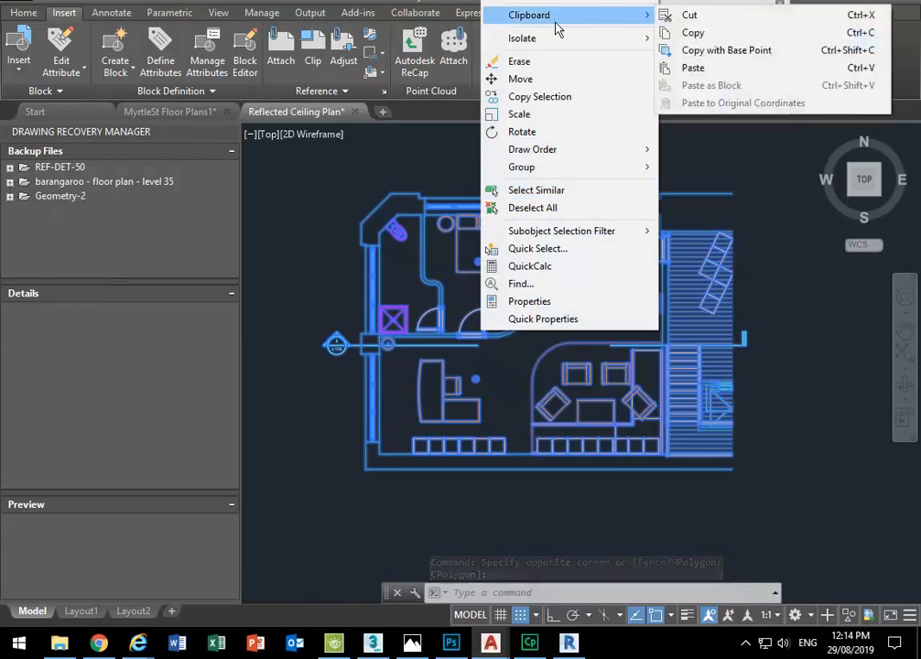
{"action": "left_click", "coordinate": [694, 33]}
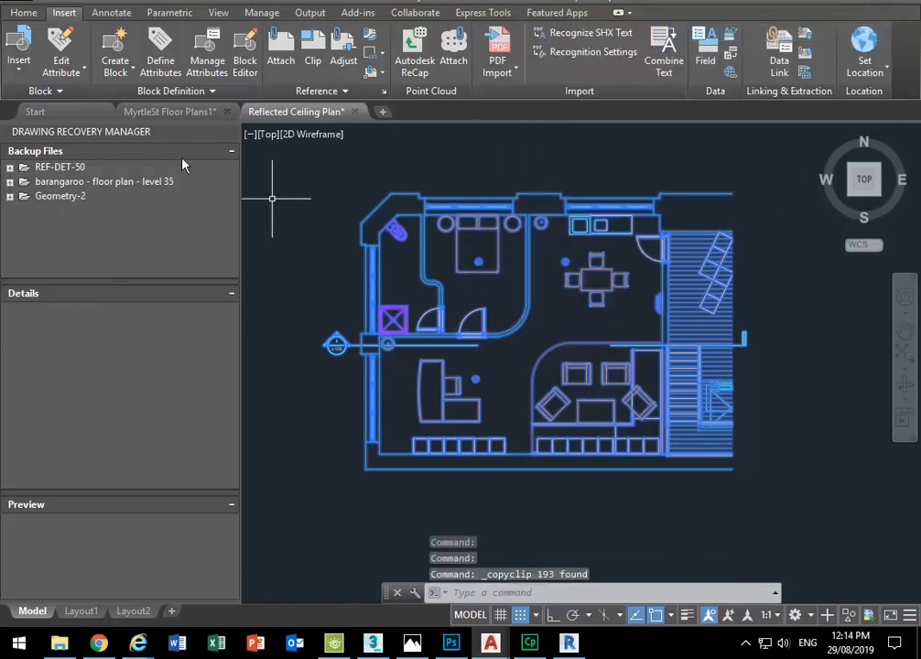
Switch to the MyrtleSt Floor Plans1 drawing and paste the copied ceiling plan in the empty space beside the exploded ceiling plan
{"action": "left_click", "coordinate": [188, 112]}
{"action": "mouse_move", "coordinate": [583, 266]}
{"action": "middle_mouse_down"}
{"action": "mouse_move", "coordinate": [391, 265]}
{"action": "mouse_move", "coordinate": [352, 275]}
{"action": "middle_mouse_up"}
{"action": "right_click", "coordinate": [428, 236]}
{"action": "mouse_move", "coordinate": [474, 287]}
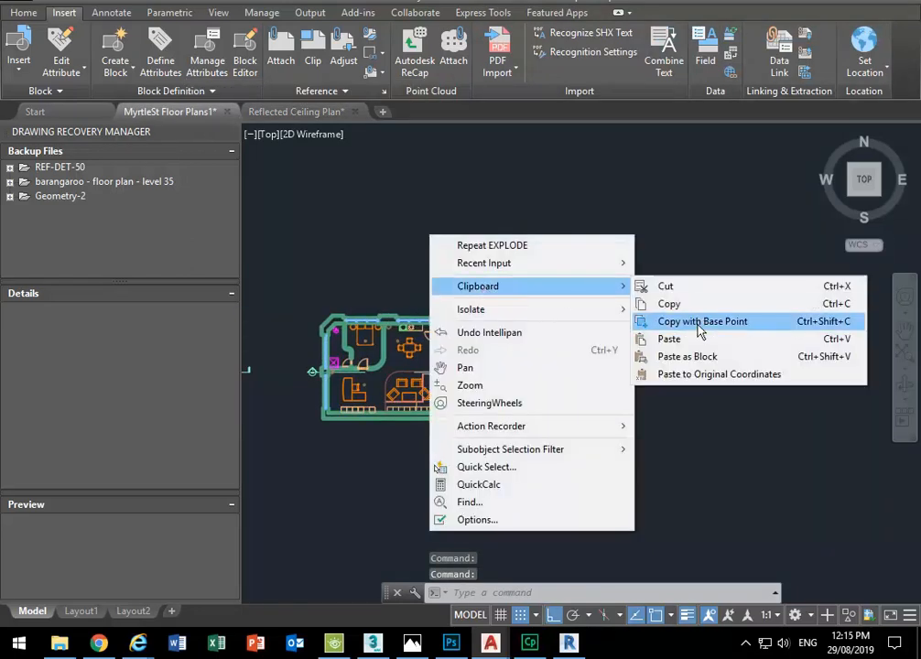
{"action": "left_click", "coordinate": [666, 338]}
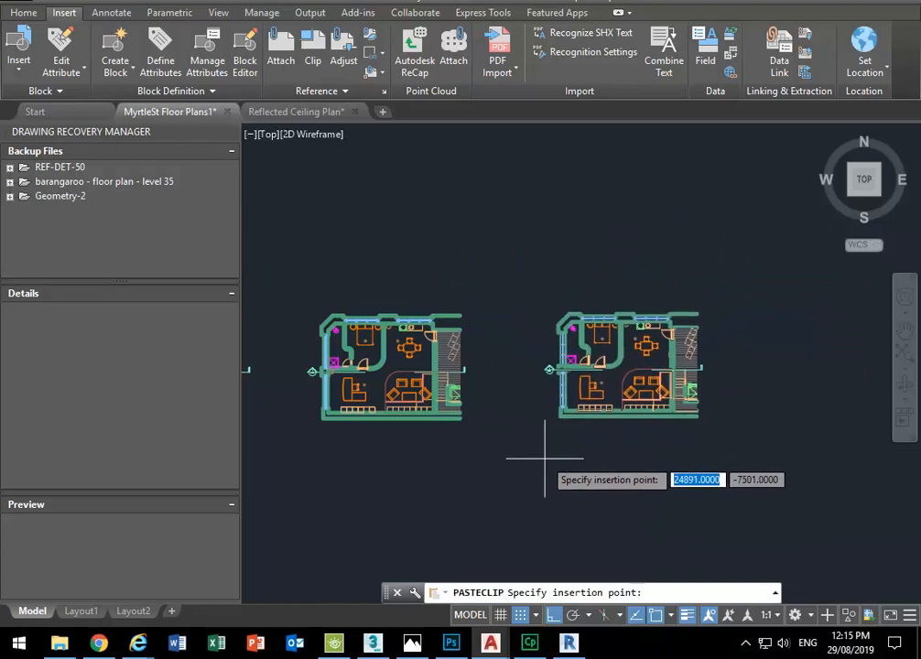
{"action": "left_click", "coordinate": [541, 426]}
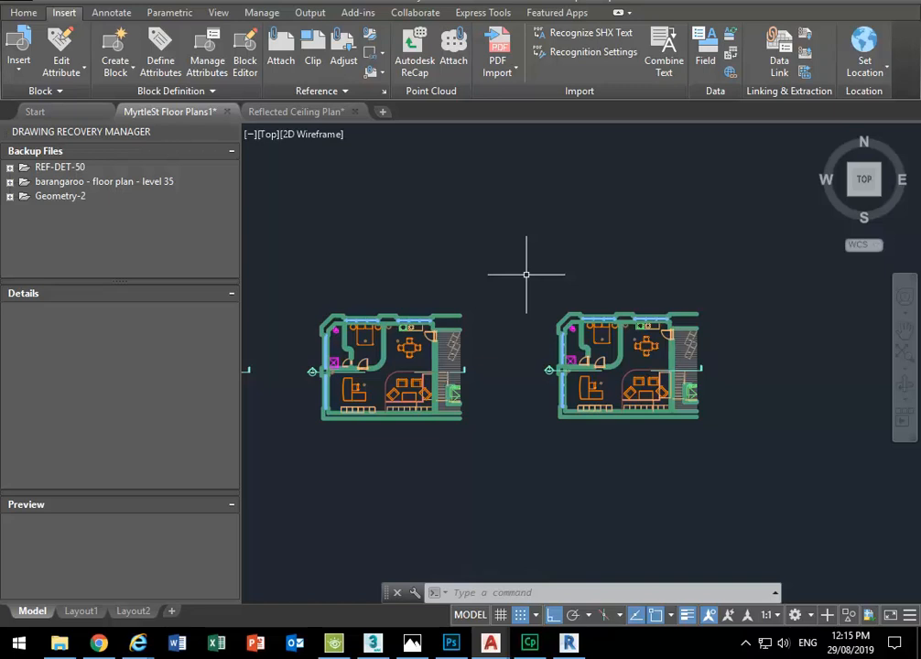
Erase the pasted duplicate of the ceiling plan and dismiss the hatch boundary tip
{"action": "left_click", "coordinate": [527, 274]}
{"action": "left_click", "coordinate": [777, 485]}
{"action": "key", "text": "Delete"}
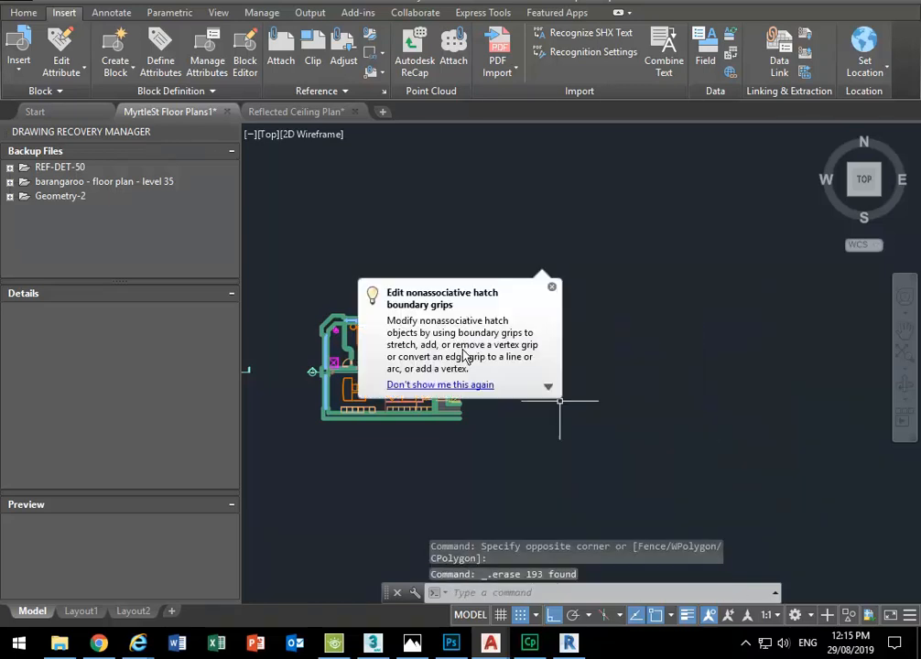
{"action": "left_click", "coordinate": [551, 287]}
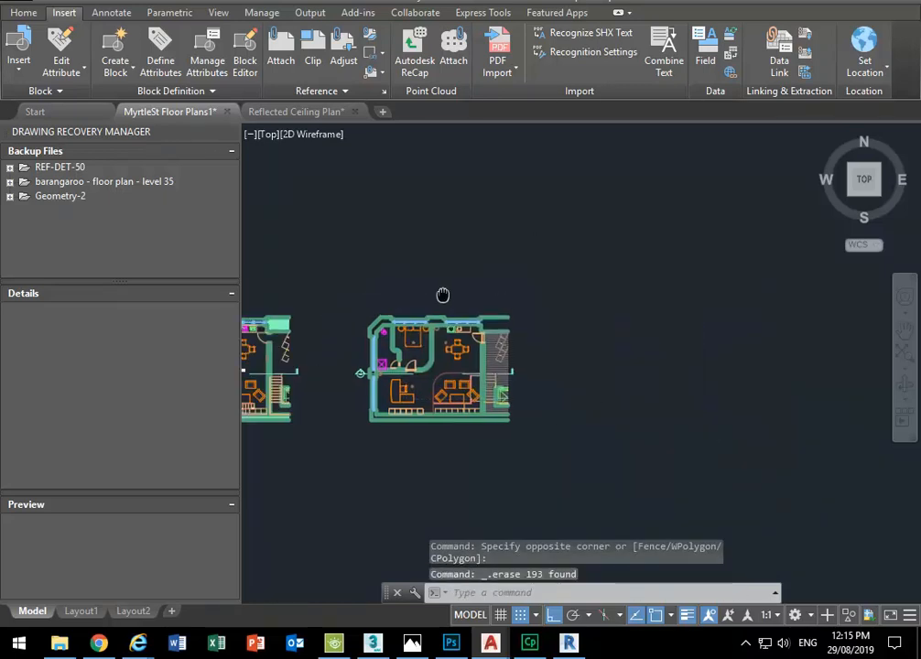
{"action": "key", "text": "ctrl+z"}
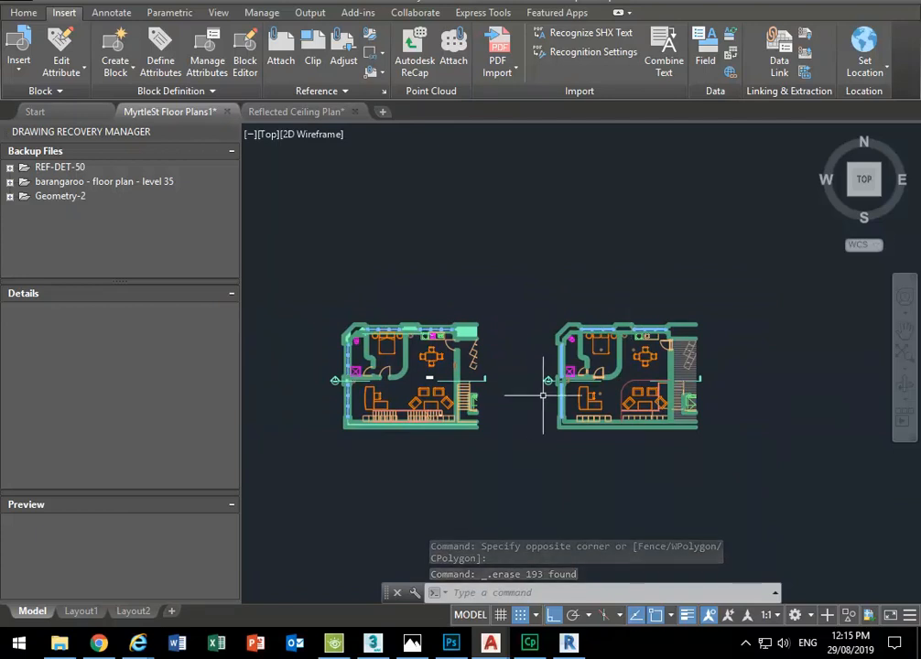
Start inserting a block into MyrtleSt Floor Plans1 and open the file browser for choosing an external drawing
{"action": "scroll", "coordinate": [540, 395], "scroll_direction": "up", "scroll_amount": 2}
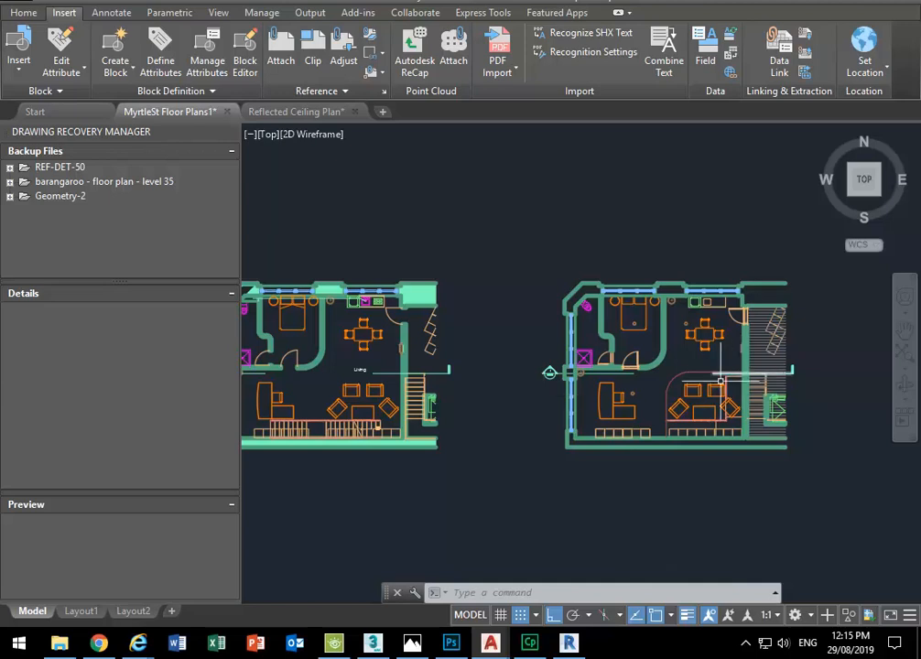
{"action": "scroll", "coordinate": [586, 370], "scroll_direction": "up", "scroll_amount": 5}
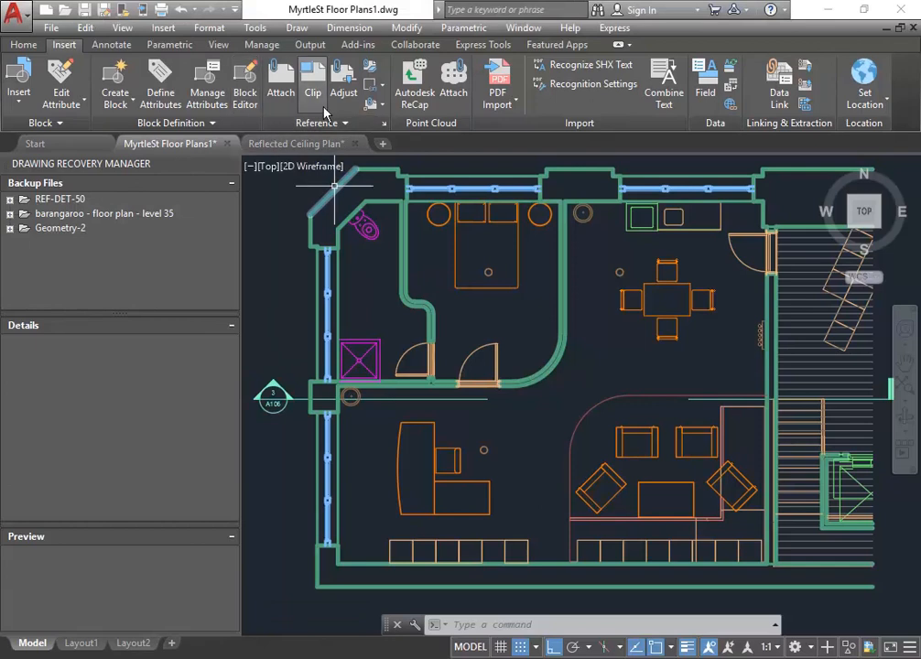
{"action": "left_click", "coordinate": [16, 45]}
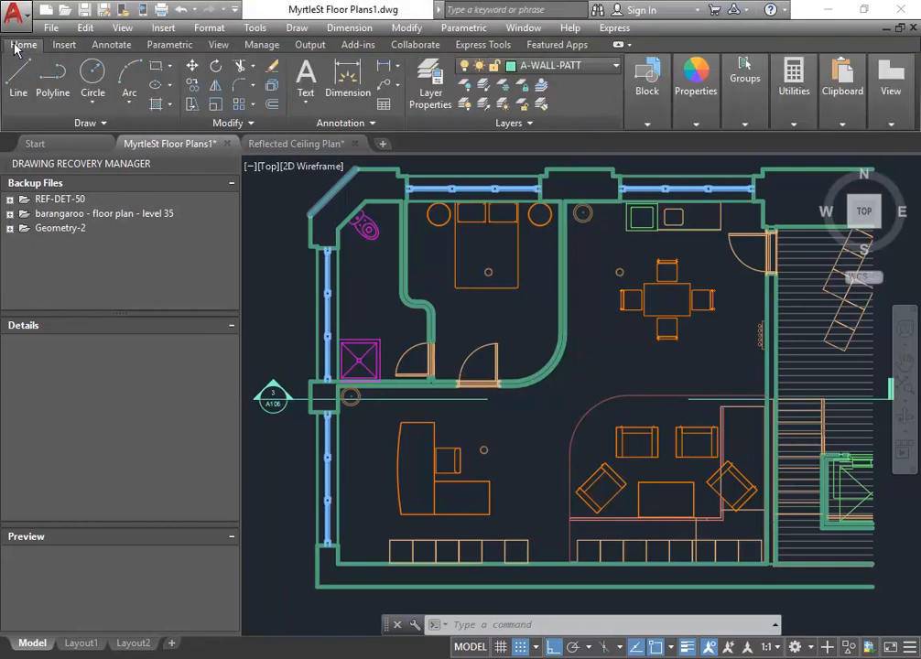
{"action": "left_click", "coordinate": [637, 92]}
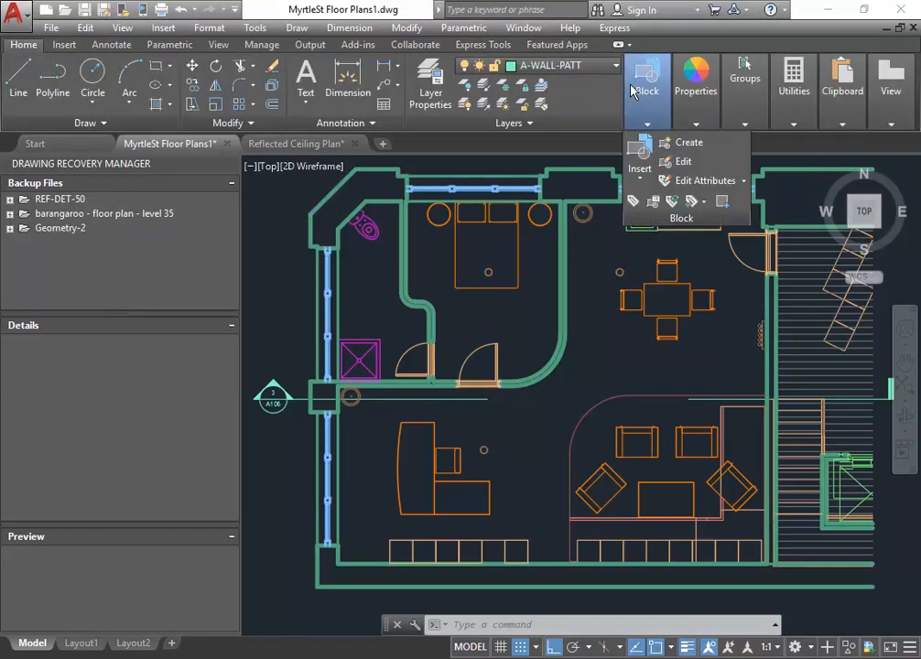
{"action": "left_click", "coordinate": [639, 164]}
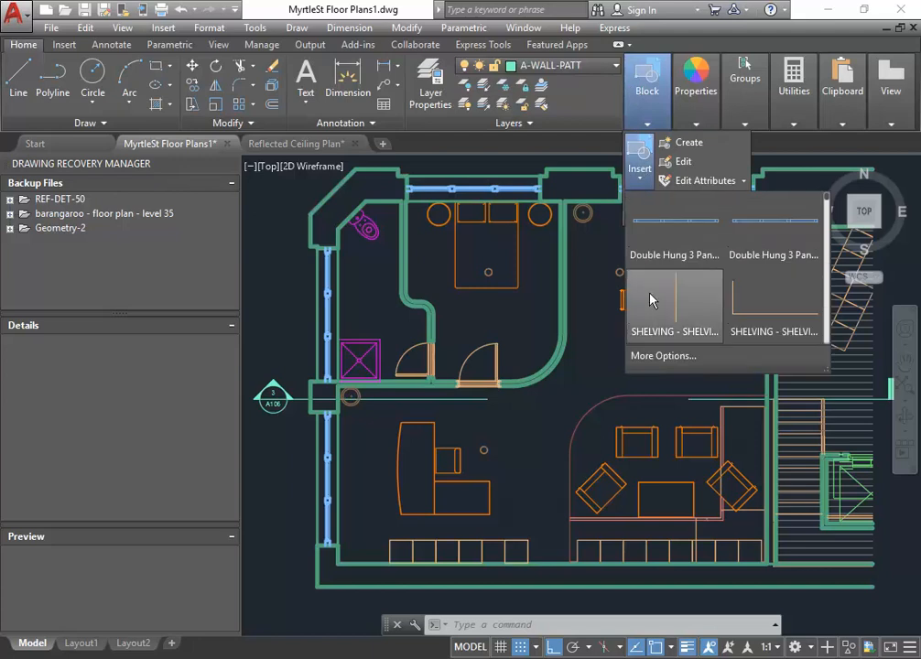
{"action": "left_click", "coordinate": [660, 357]}
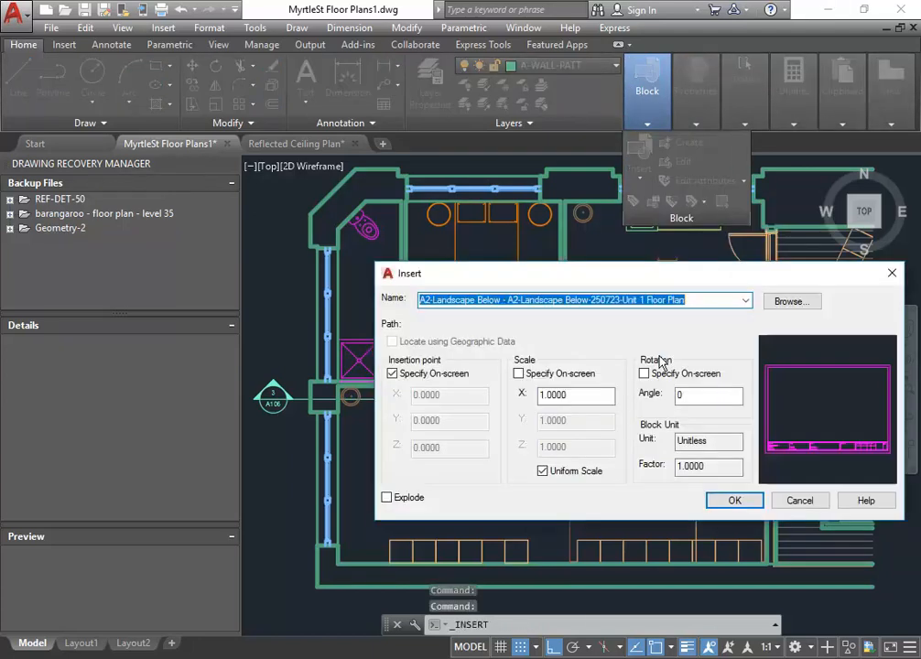
{"action": "left_click", "coordinate": [791, 303]}
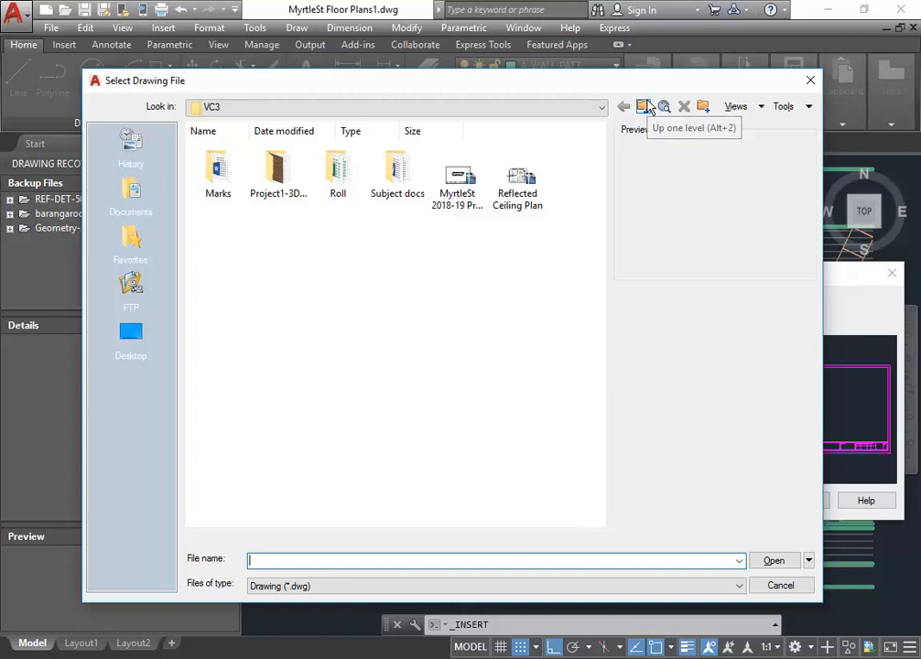
Browse the StudentResources drive through EDU_DC_InteriorDesign, AutoCAD Library and Blocks_2D to the LEGENDS folder
{"action": "left_click", "coordinate": [499, 107]}
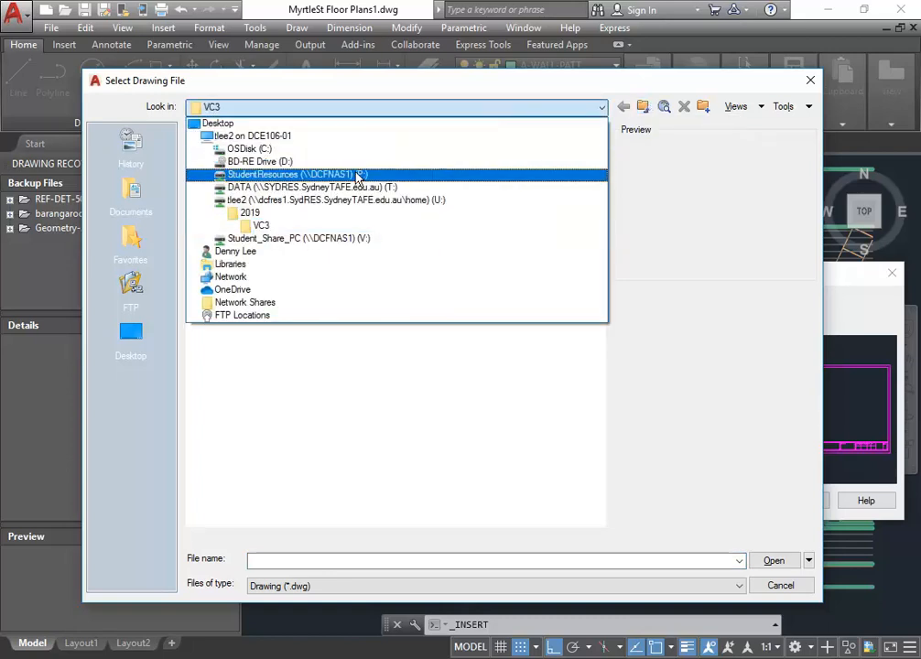
{"action": "left_click", "coordinate": [356, 177]}
{"action": "double_click", "coordinate": [276, 169]}
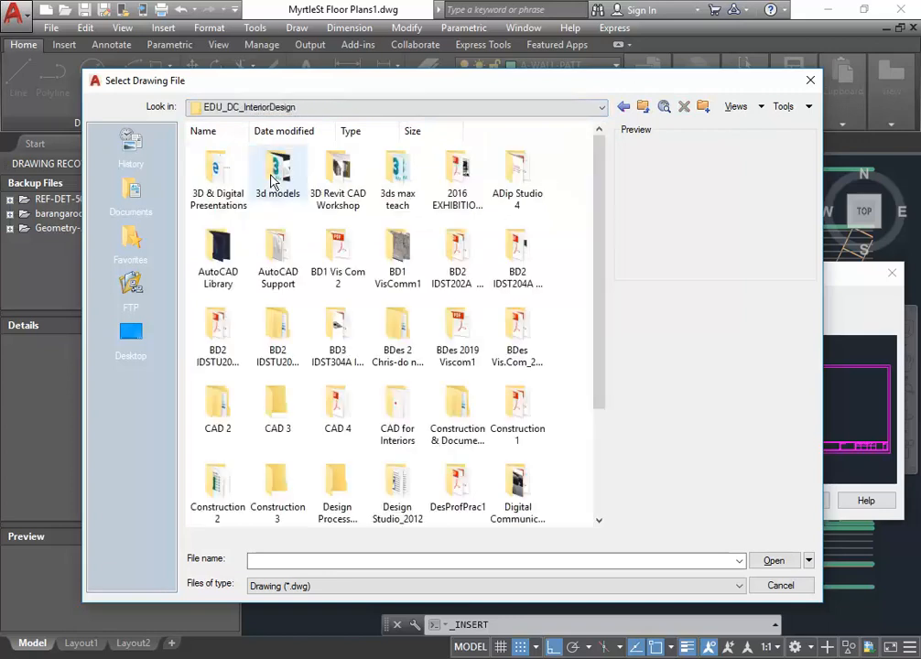
{"action": "double_click", "coordinate": [216, 256]}
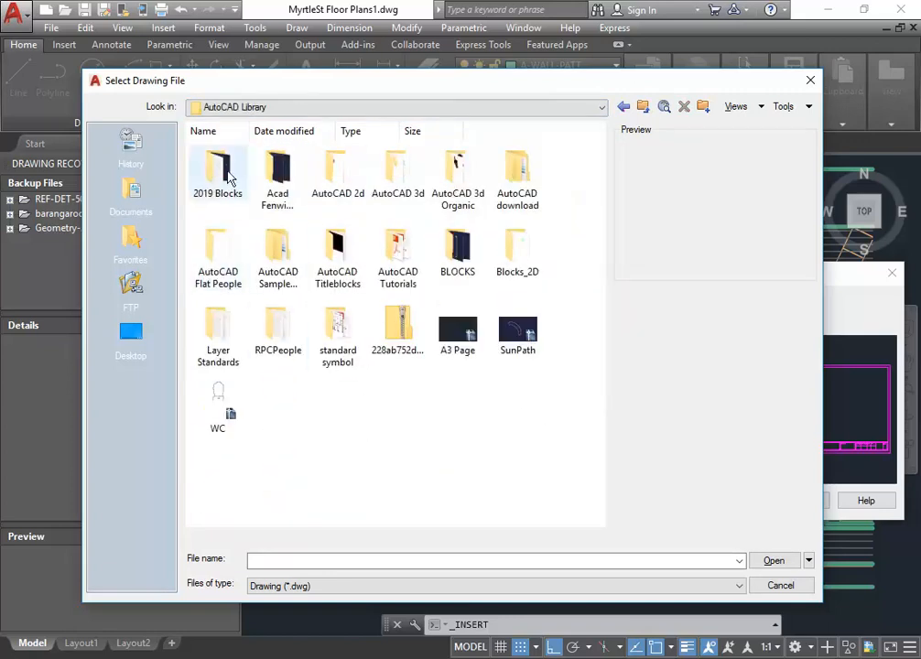
{"action": "double_click", "coordinate": [229, 176]}
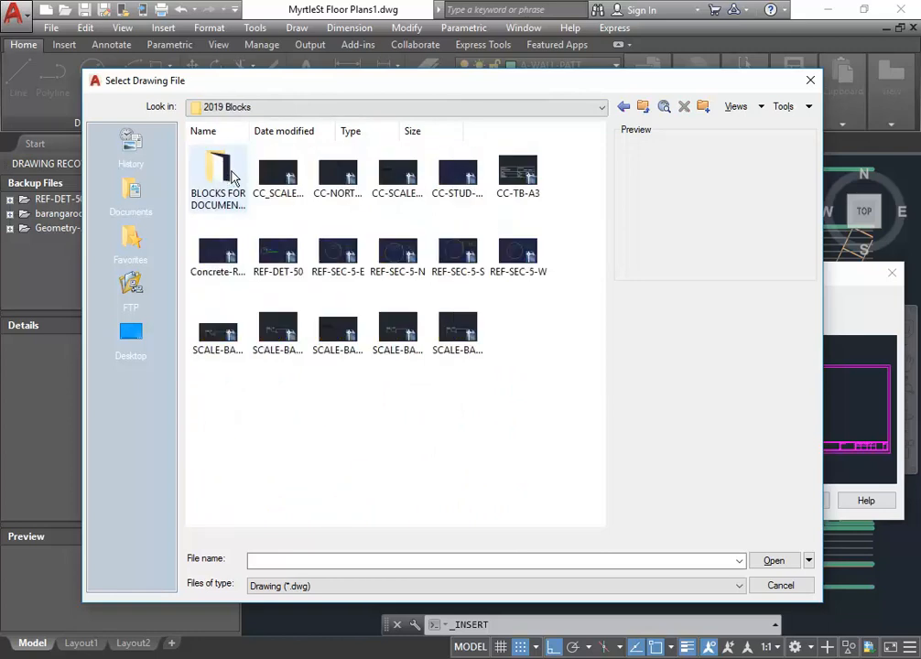
{"action": "left_click", "coordinate": [623, 106]}
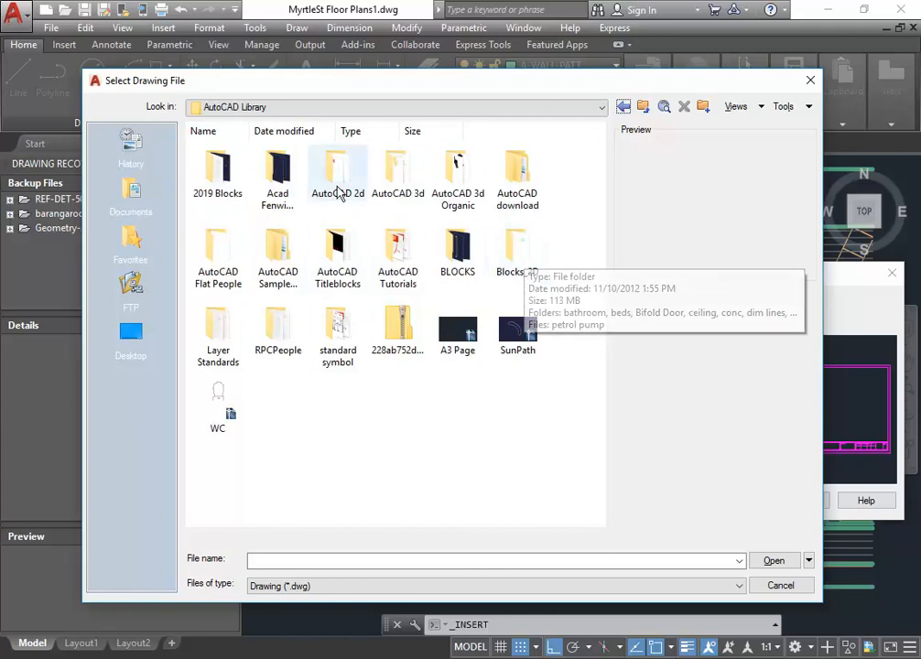
{"action": "double_click", "coordinate": [524, 261]}
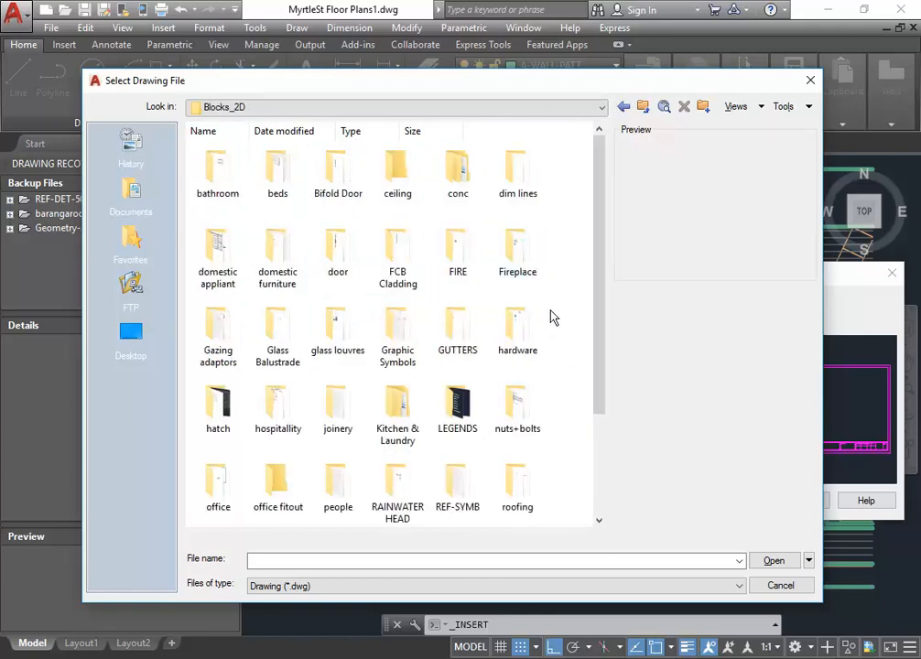
{"action": "left_click", "coordinate": [622, 106]}
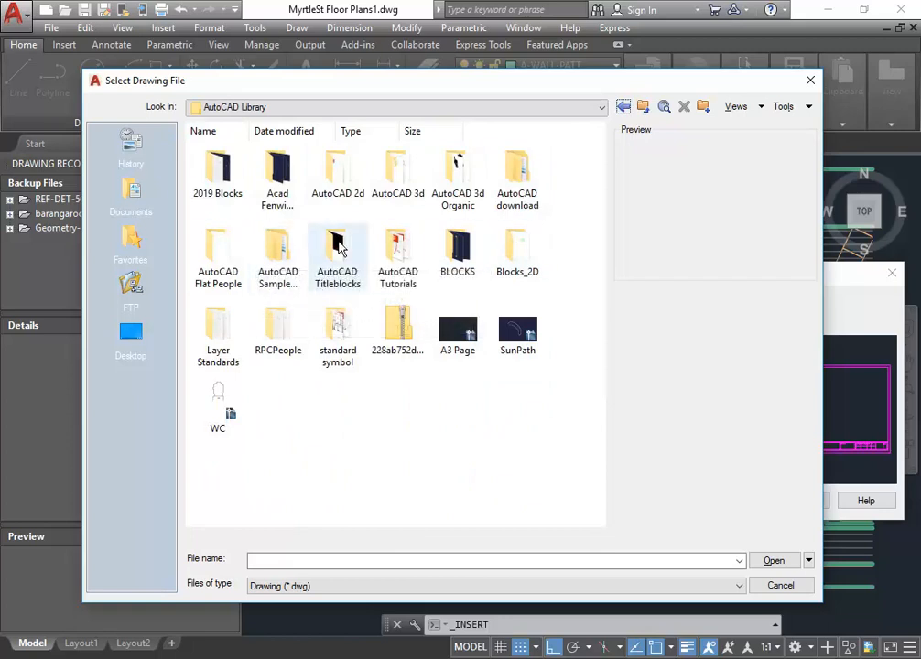
{"action": "double_click", "coordinate": [514, 259]}
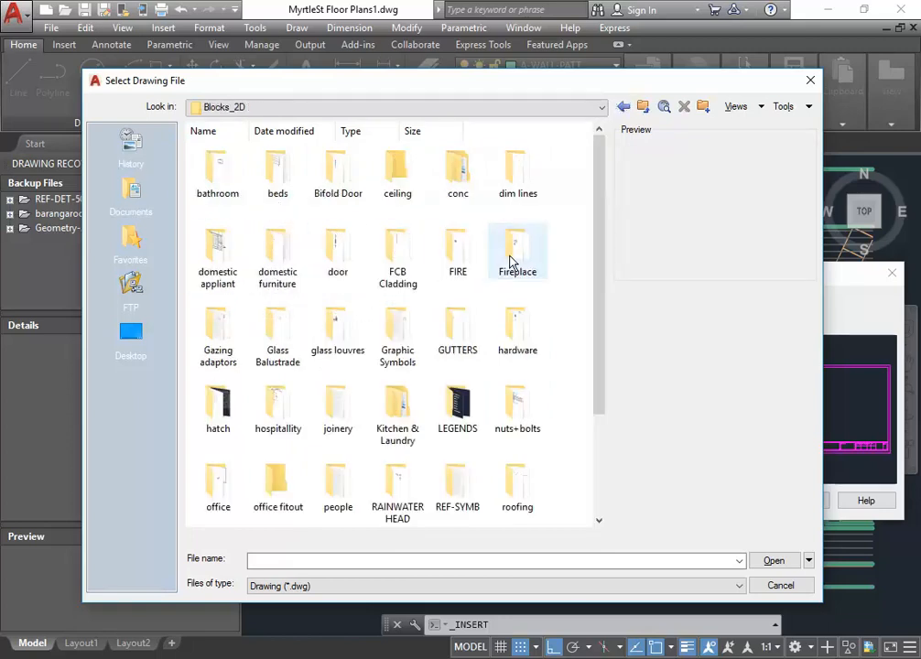
{"action": "double_click", "coordinate": [464, 419]}
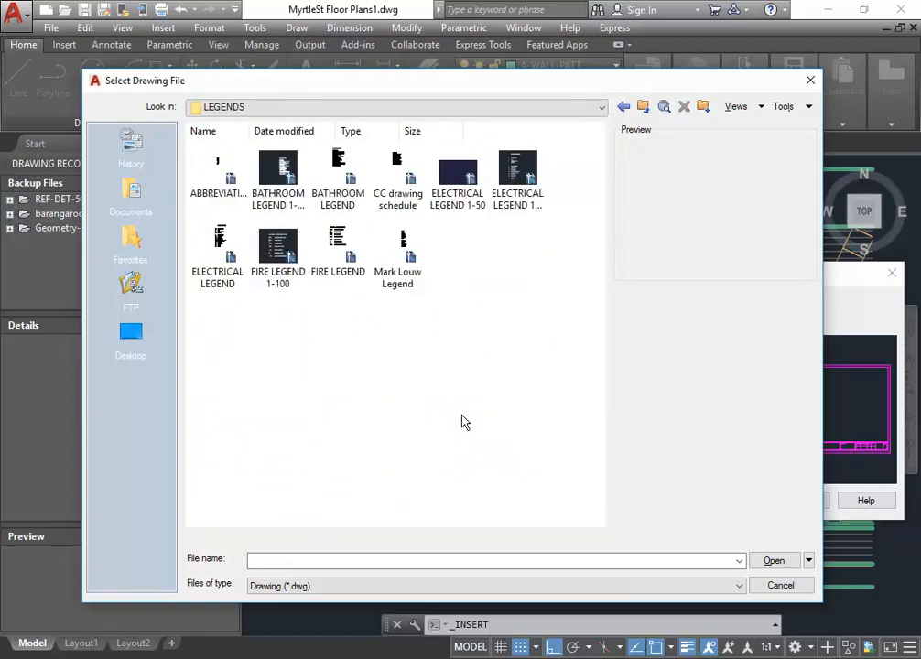
Preview the legend drawings, then insert ELECTRICAL LEGEND 1-50 as a block in the empty area left of the floor plan
{"action": "left_click", "coordinate": [538, 198]}
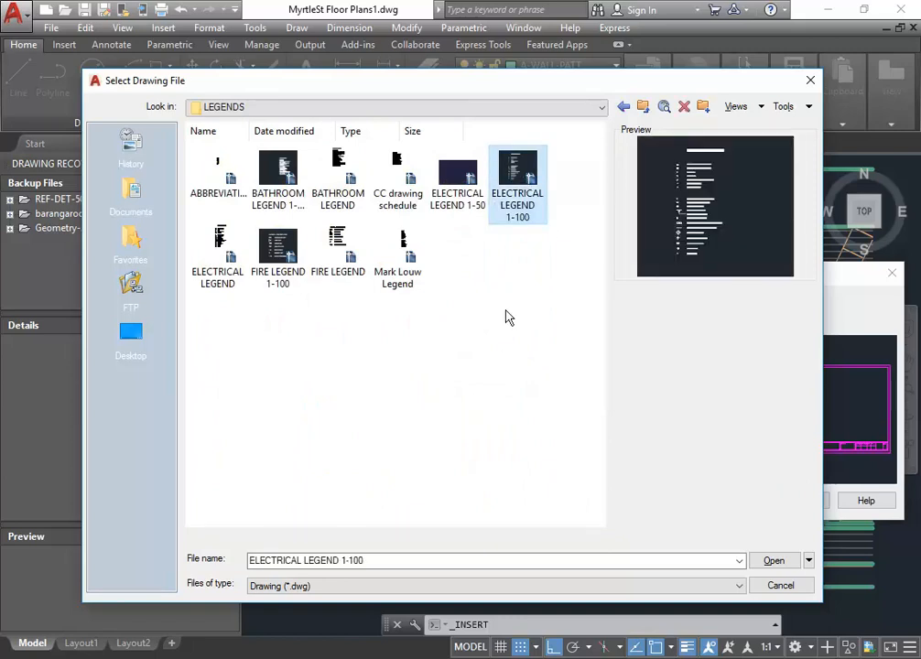
{"action": "left_click", "coordinate": [457, 176]}
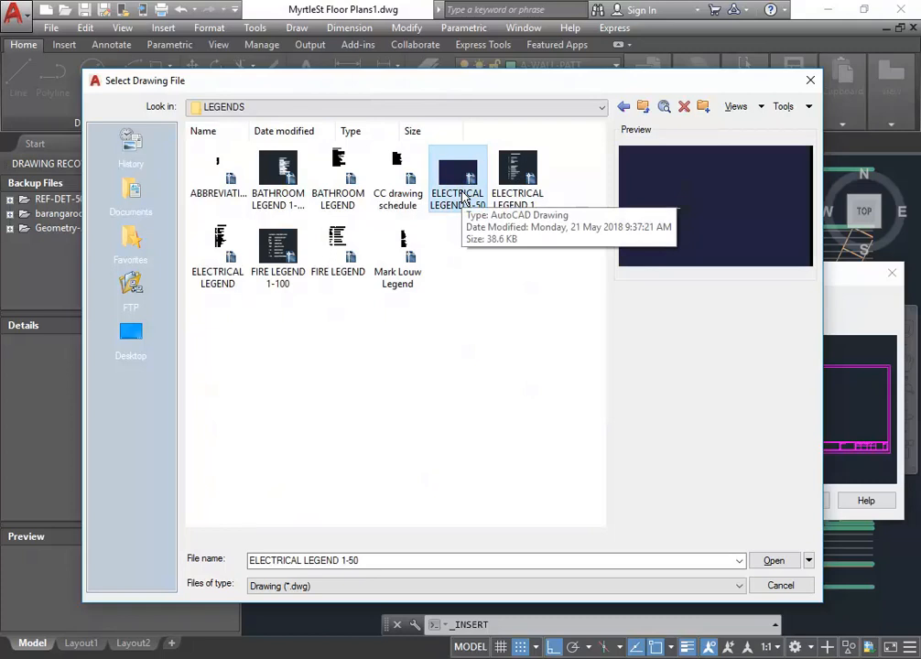
{"action": "left_click", "coordinate": [335, 254]}
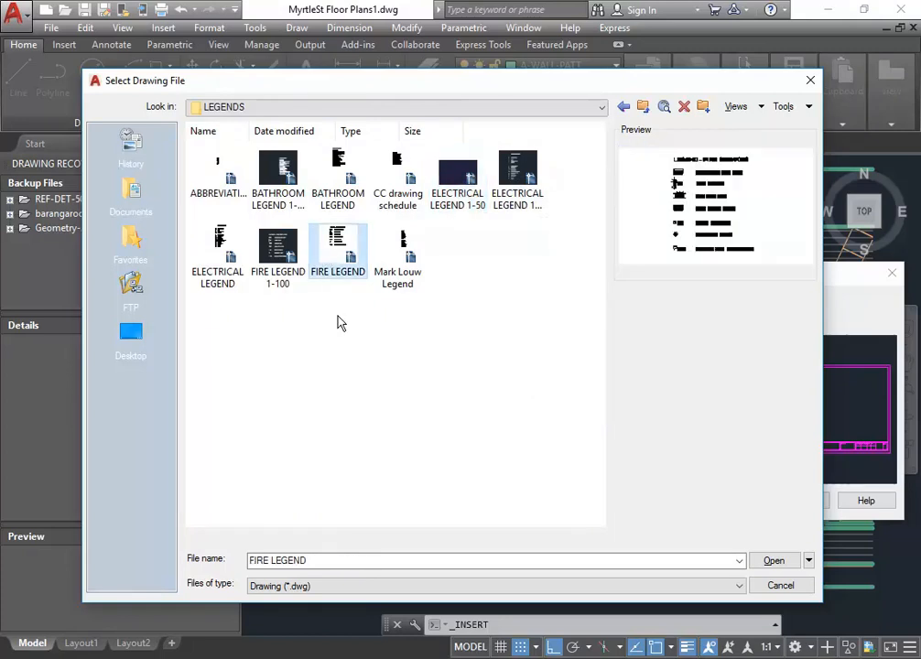
{"action": "left_click", "coordinate": [457, 179]}
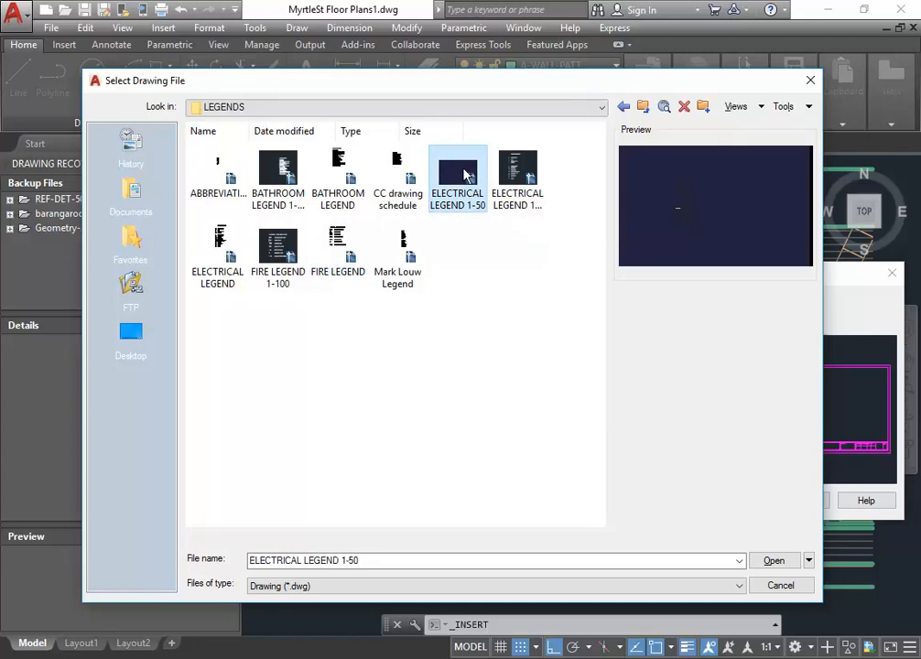
{"action": "double_click", "coordinate": [464, 176]}
{"action": "left_click", "coordinate": [734, 500]}
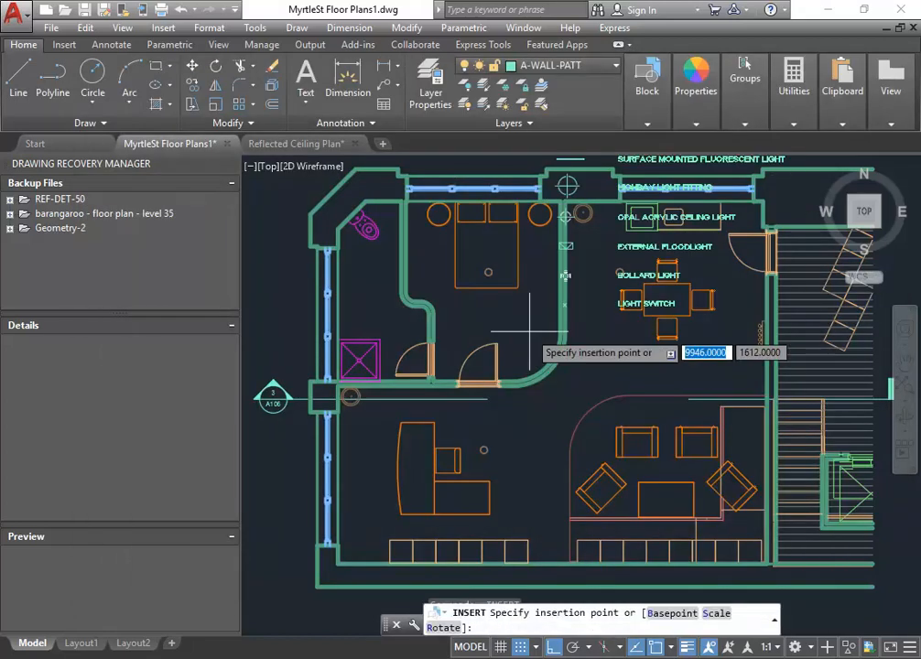
{"action": "scroll", "coordinate": [550, 344], "scroll_direction": "down", "scroll_amount": 6}
{"action": "scroll", "coordinate": [302, 403], "scroll_direction": "up", "scroll_amount": 2}
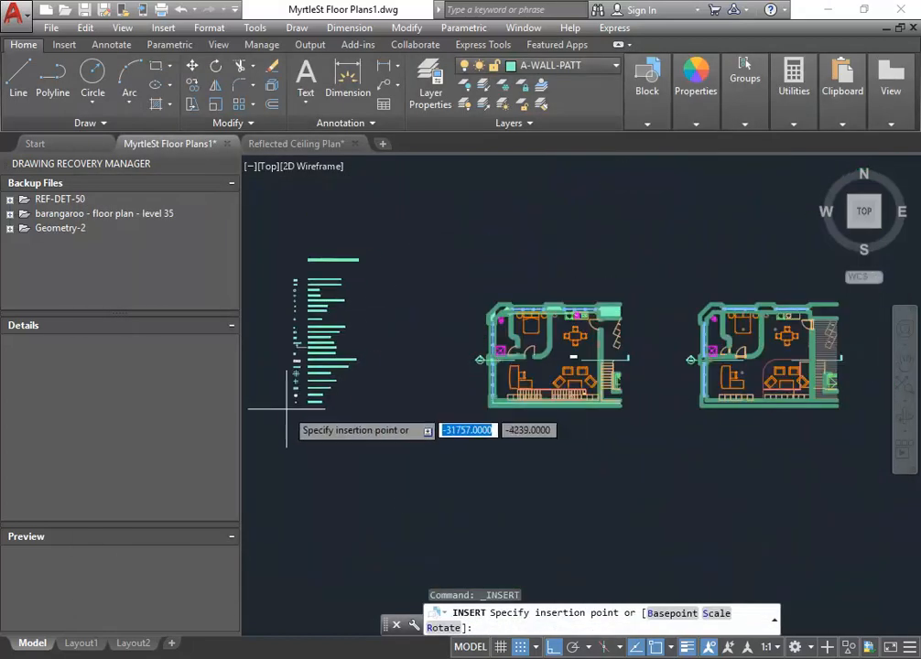
Inspect the symbols of the inserted electrical and lighting legend and explode the legend block into separate objects
{"action": "scroll", "coordinate": [275, 363], "scroll_direction": "up", "scroll_amount": 5}
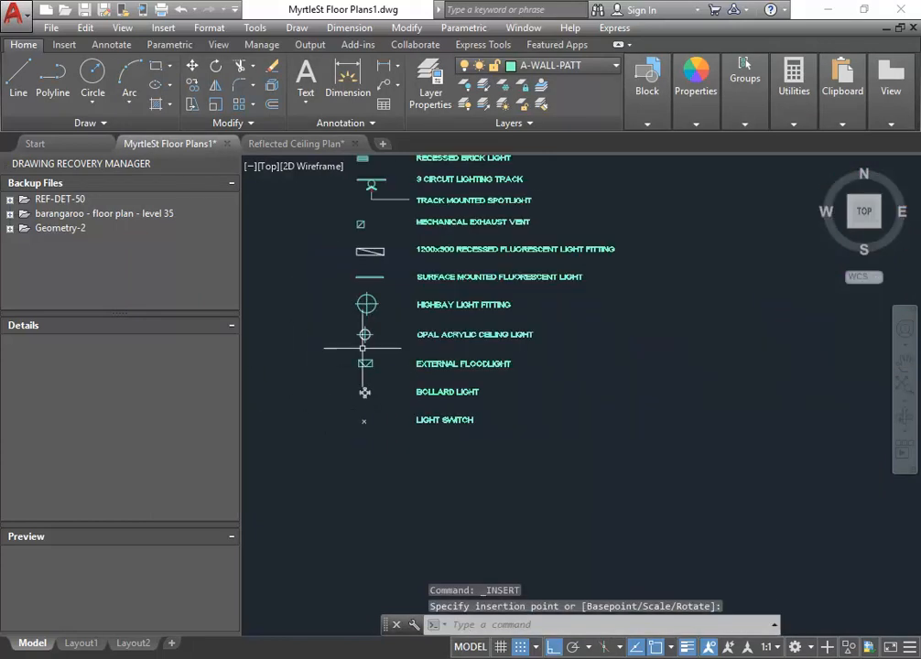
{"action": "middle_click_drag", "start_coordinate": [340, 287], "coordinate": [347, 416]}
{"action": "scroll", "coordinate": [366, 312], "scroll_direction": "up", "scroll_amount": 7}
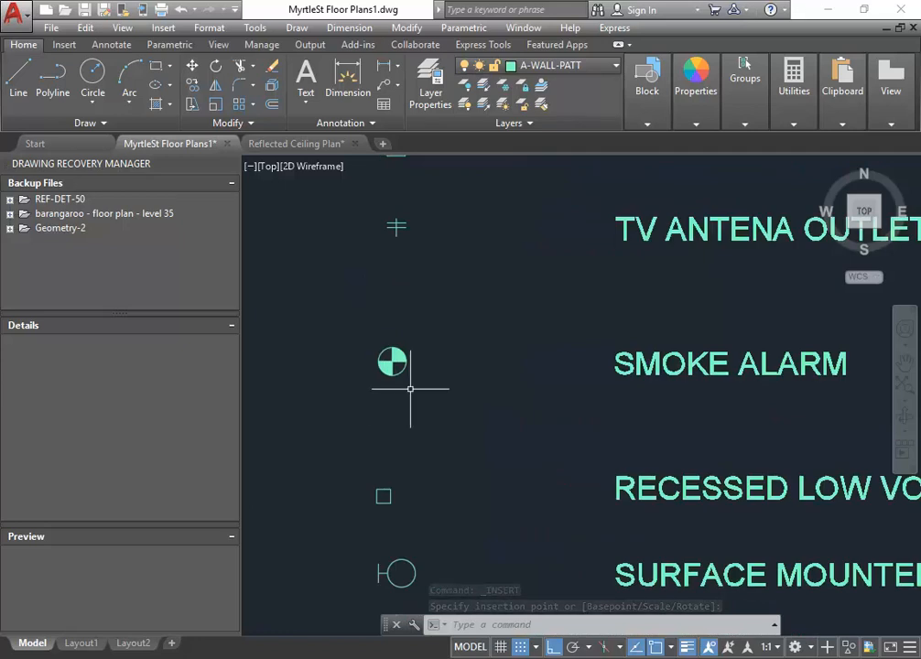
{"action": "scroll", "coordinate": [439, 318], "scroll_direction": "down", "scroll_amount": 9}
{"action": "scroll", "coordinate": [439, 317], "scroll_direction": "down", "scroll_amount": 2}
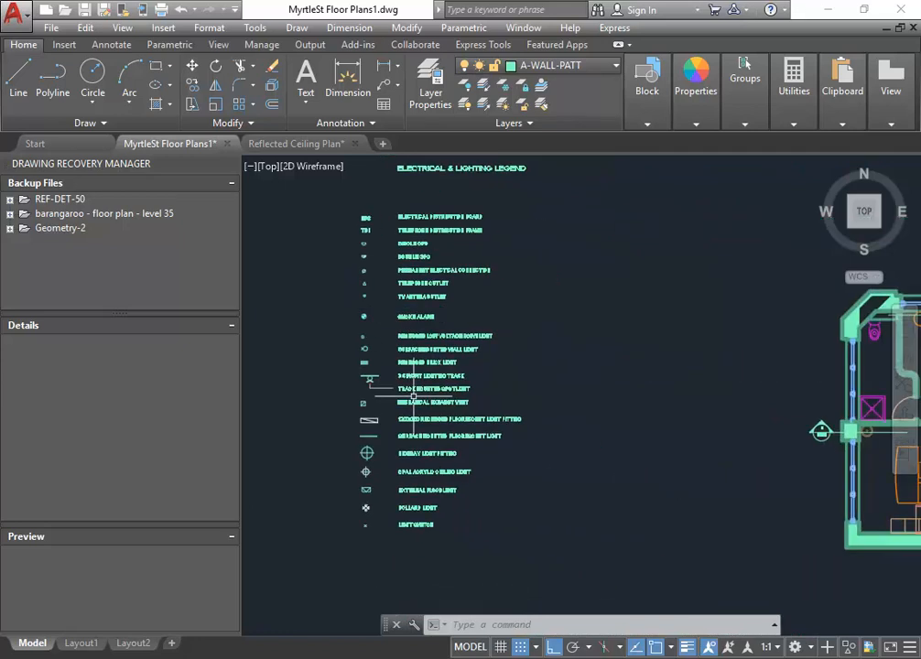
{"action": "scroll", "coordinate": [394, 337], "scroll_direction": "down", "scroll_amount": 3}
{"action": "left_click", "coordinate": [392, 338]}
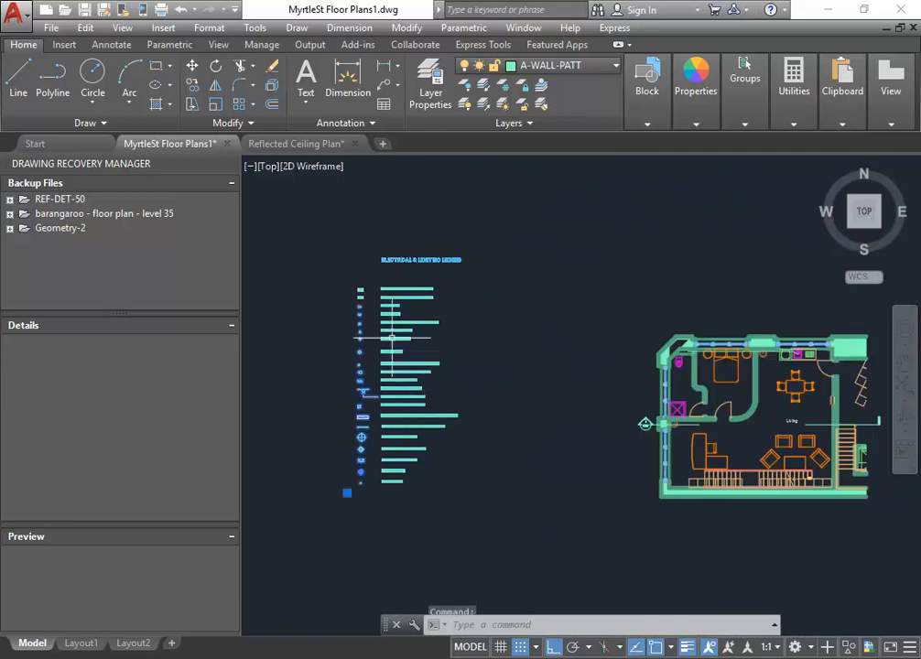
{"action": "left_click", "coordinate": [271, 89]}
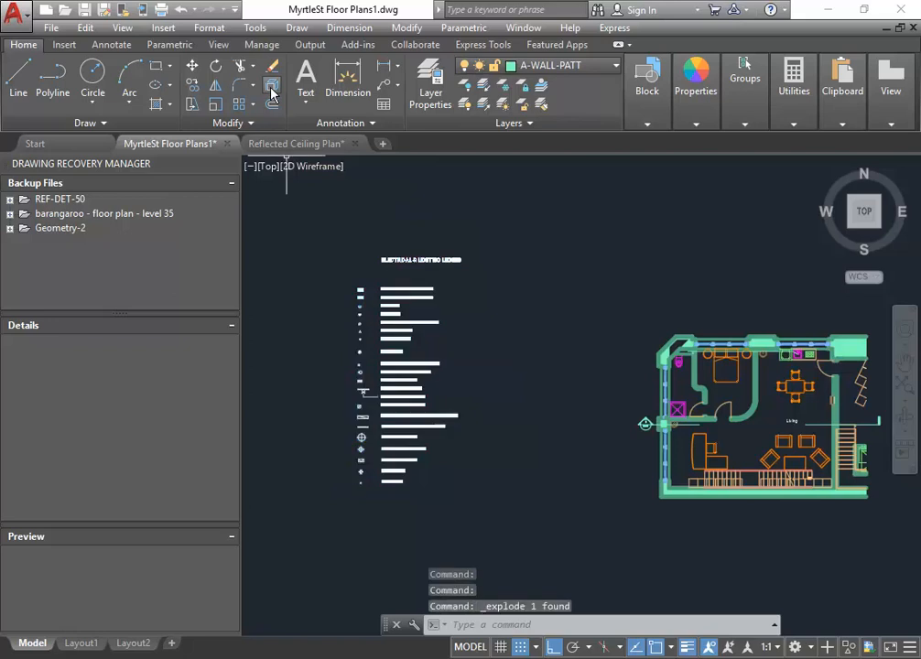
Copy the smoke alarm symbol from the legend by its centre, with Ortho off, to just outside the bedroom door on the first floor plan
{"action": "scroll", "coordinate": [411, 335], "scroll_direction": "up", "scroll_amount": 5}
{"action": "middle_click_drag", "start_coordinate": [411, 335], "coordinate": [546, 369]}
{"action": "scroll", "coordinate": [452, 369], "scroll_direction": "up", "scroll_amount": 4}
{"action": "left_click", "coordinate": [378, 323]}
{"action": "left_click", "coordinate": [458, 402]}
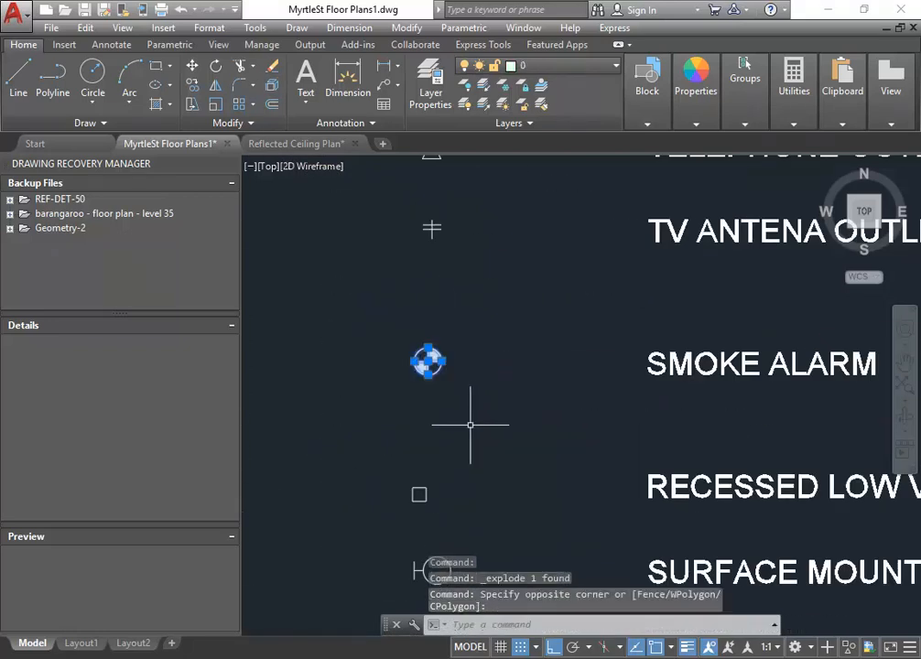
{"action": "left_click", "coordinate": [192, 89]}
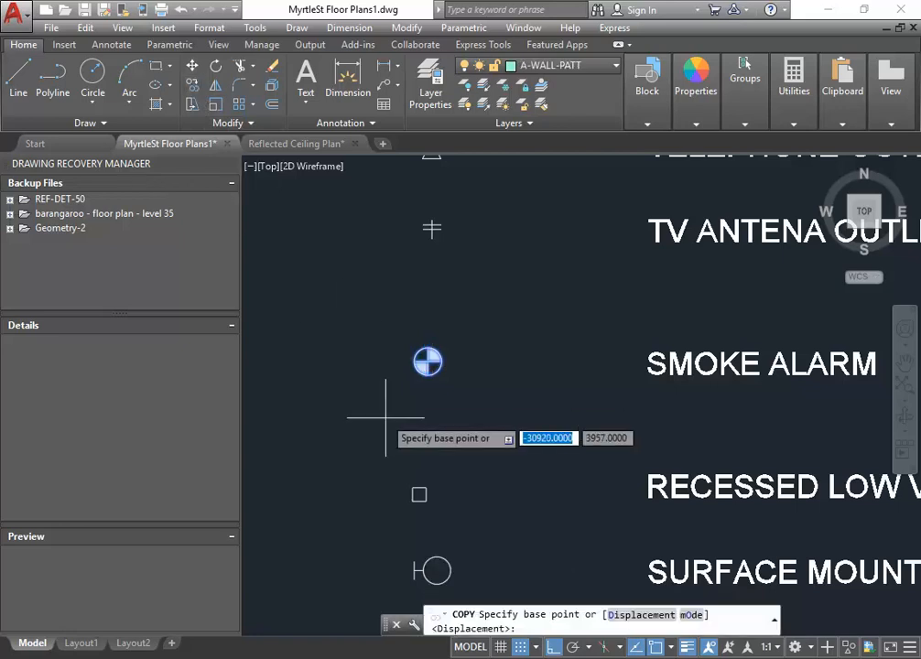
{"action": "left_click", "coordinate": [427, 360]}
{"action": "scroll", "coordinate": [623, 385], "scroll_direction": "down", "scroll_amount": 5}
{"action": "middle_click_drag", "start_coordinate": [894, 462], "coordinate": [554, 406]}
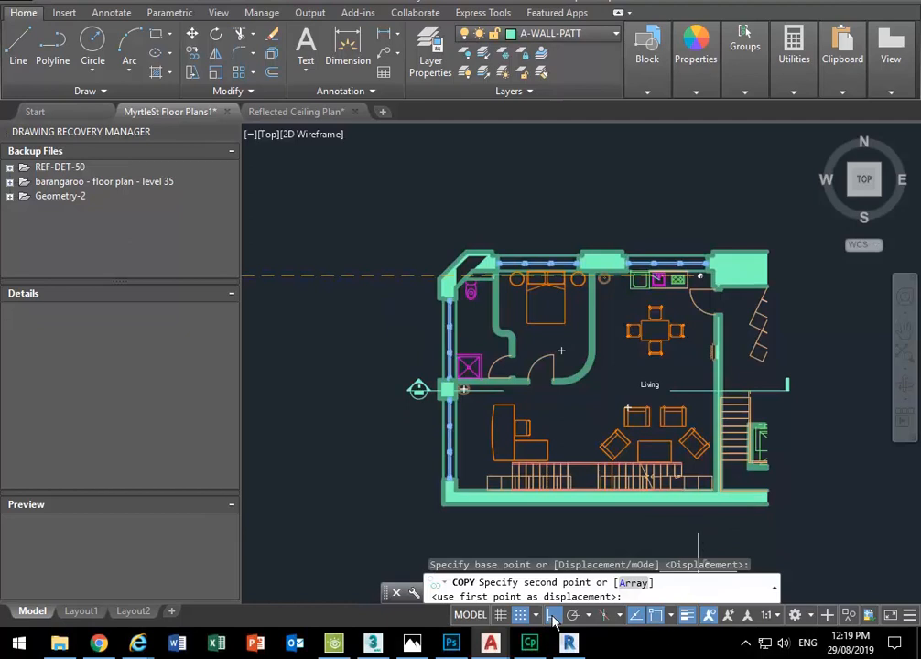
{"action": "scroll", "coordinate": [529, 390], "scroll_direction": "up", "scroll_amount": 6}
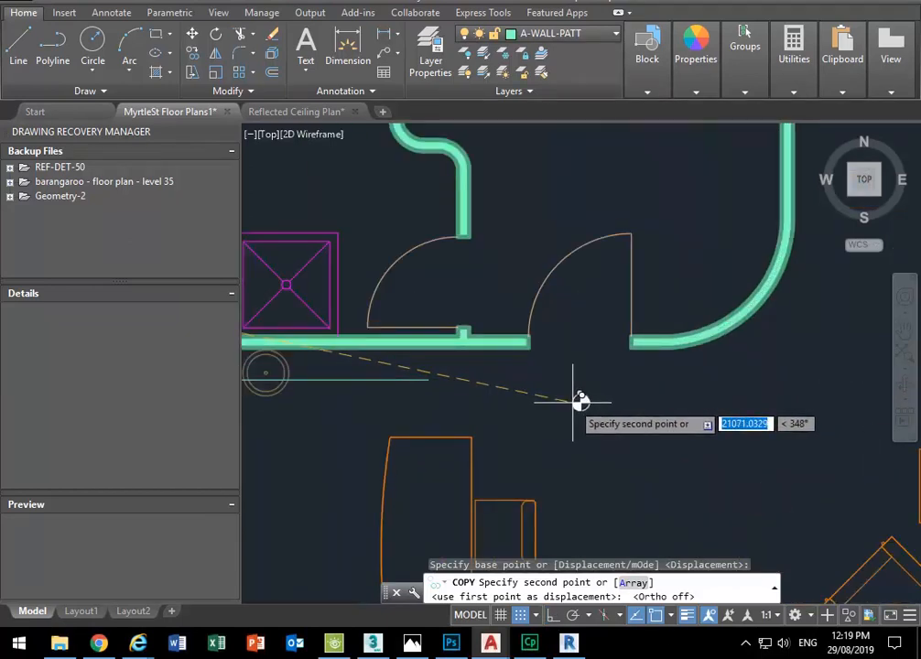
{"action": "left_click", "coordinate": [580, 401]}
{"action": "right_click", "coordinate": [487, 202]}
{"action": "left_click", "coordinate": [503, 212]}
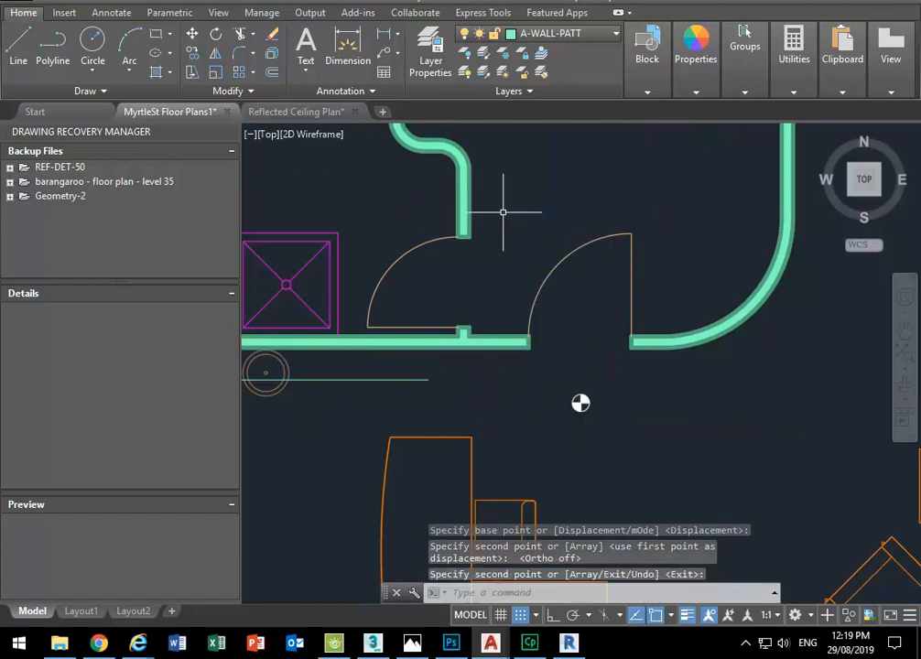
{"action": "scroll", "coordinate": [503, 212], "scroll_direction": "down", "scroll_amount": 2}
{"action": "scroll", "coordinate": [552, 167], "scroll_direction": "down", "scroll_amount": 5}
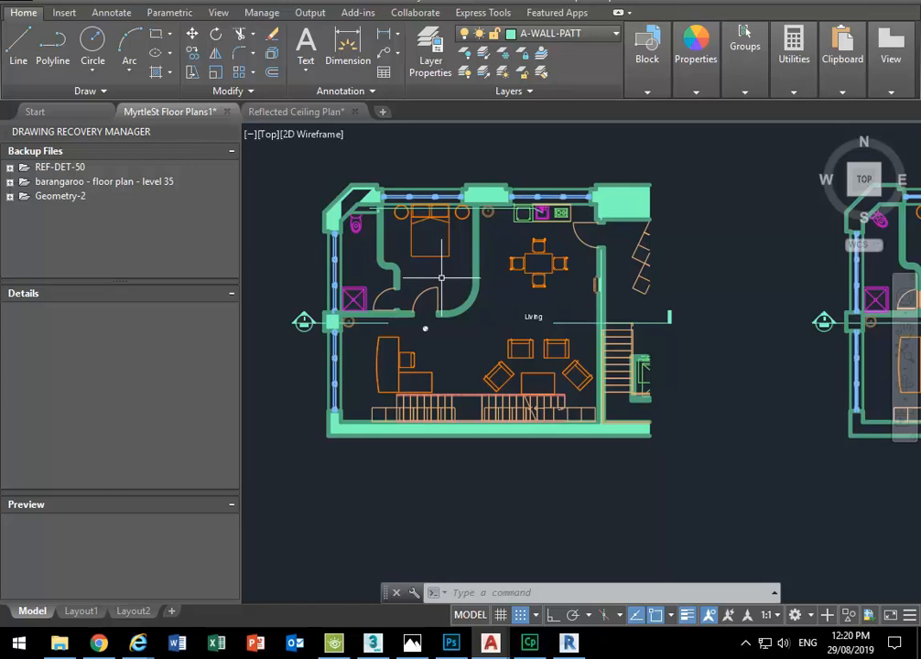
{"action": "scroll", "coordinate": [424, 254], "scroll_direction": "up", "scroll_amount": 2}
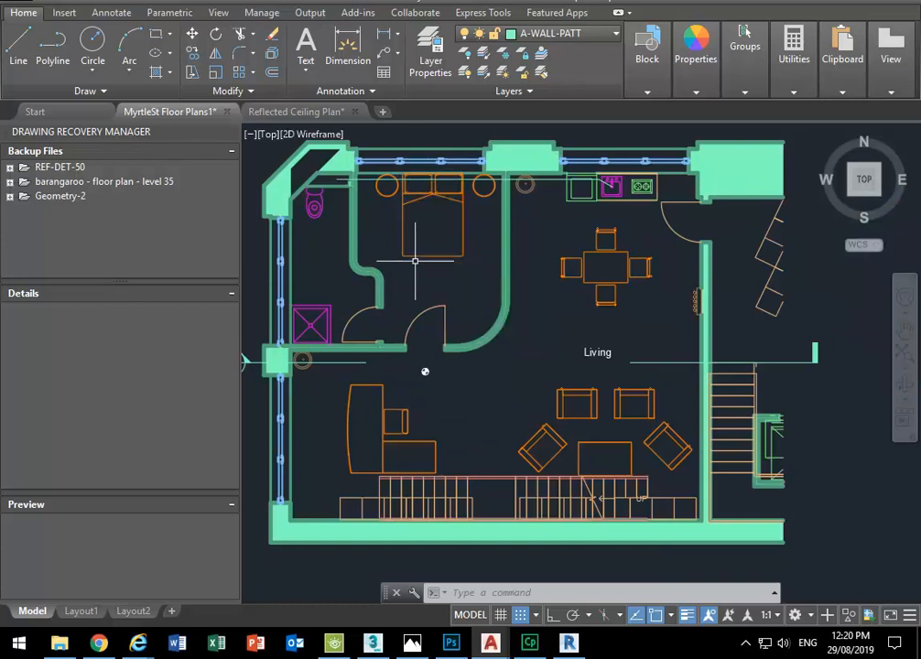
{"action": "mouse_move", "coordinate": [448, 254]}
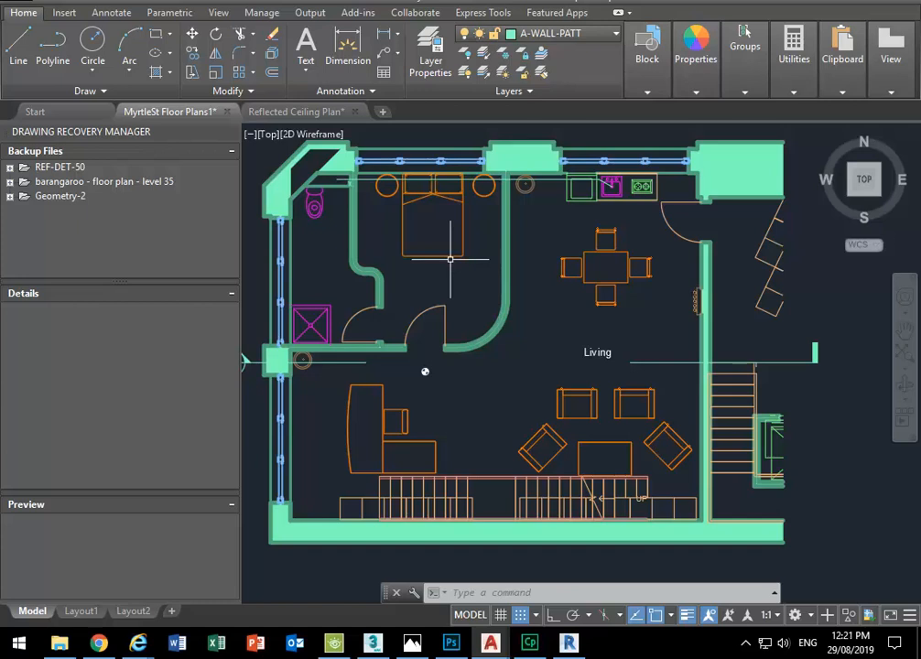
{"action": "scroll", "coordinate": [450, 259], "scroll_direction": "down", "scroll_amount": 2}
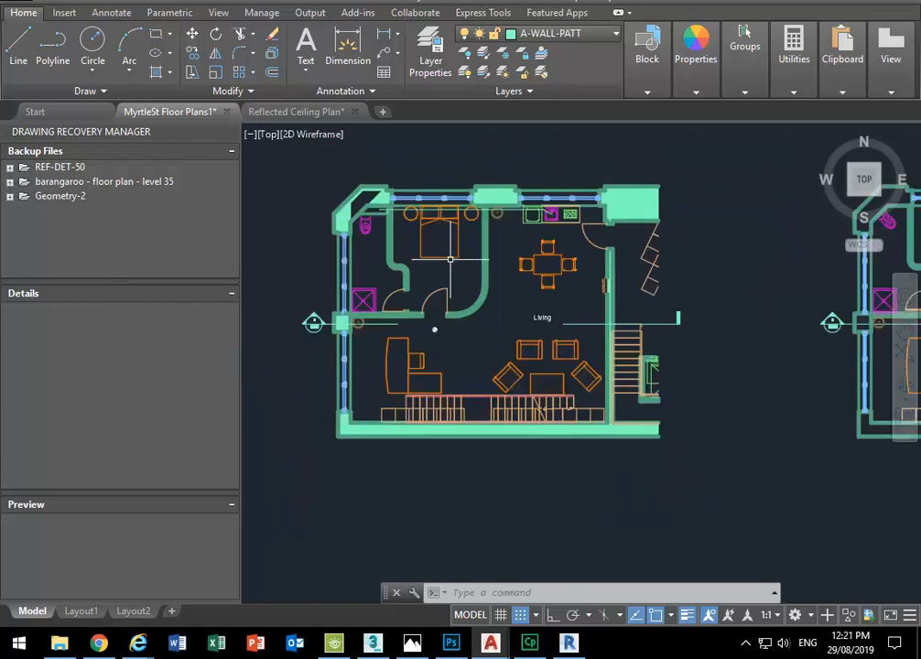
{"action": "scroll", "coordinate": [403, 341], "scroll_direction": "up", "scroll_amount": 2}
{"action": "scroll", "coordinate": [656, 324], "scroll_direction": "down", "scroll_amount": 1}
{"action": "middle_click_drag", "start_coordinate": [642, 340], "coordinate": [465, 381]}
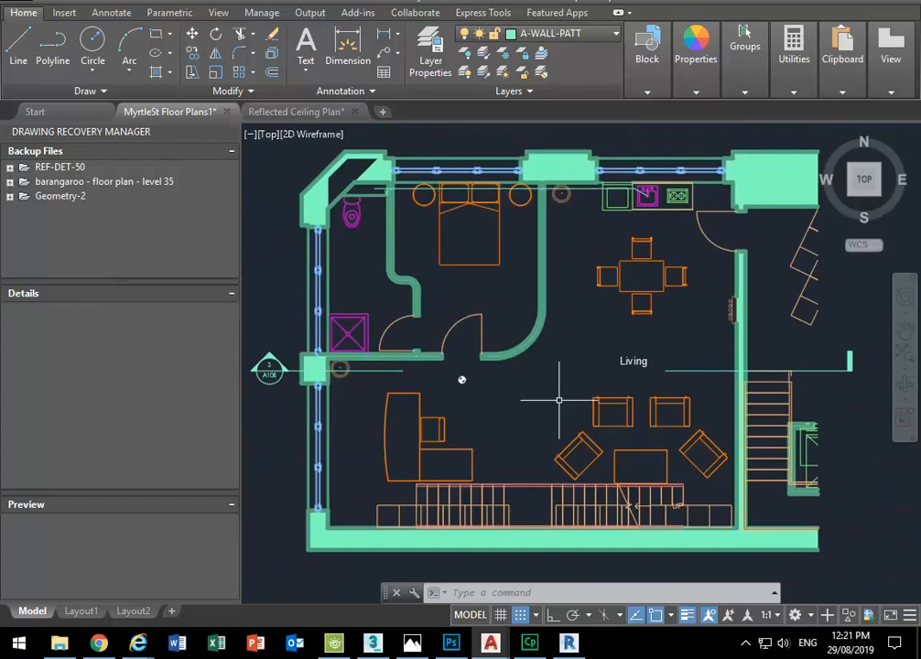
Try to move the smoke alarm to the second floor plan, using the inner lower-left wall corners of both plans as reference points
{"action": "left_click", "coordinate": [460, 381]}
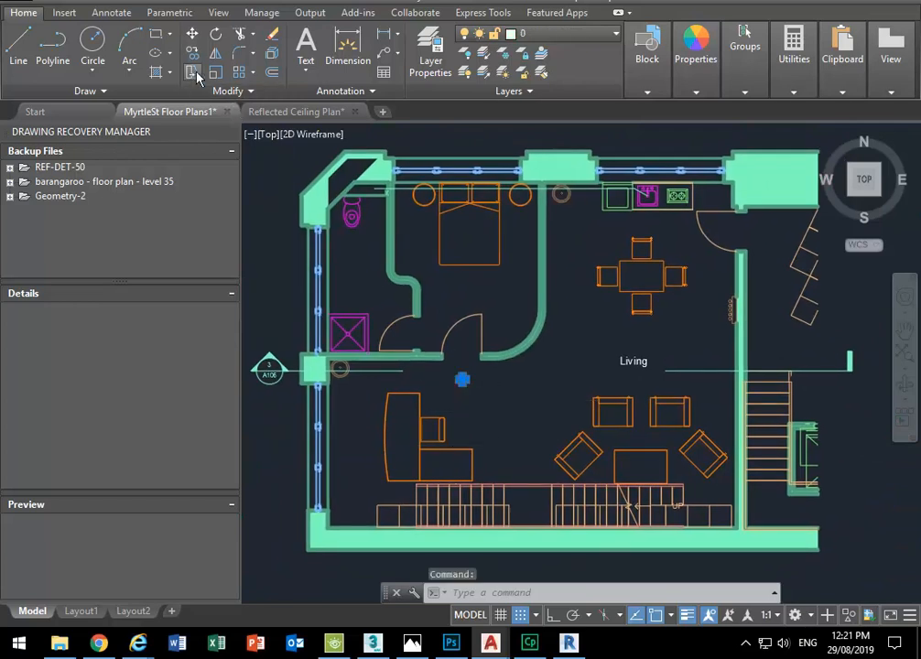
{"action": "left_click", "coordinate": [192, 34]}
{"action": "left_click", "coordinate": [315, 529]}
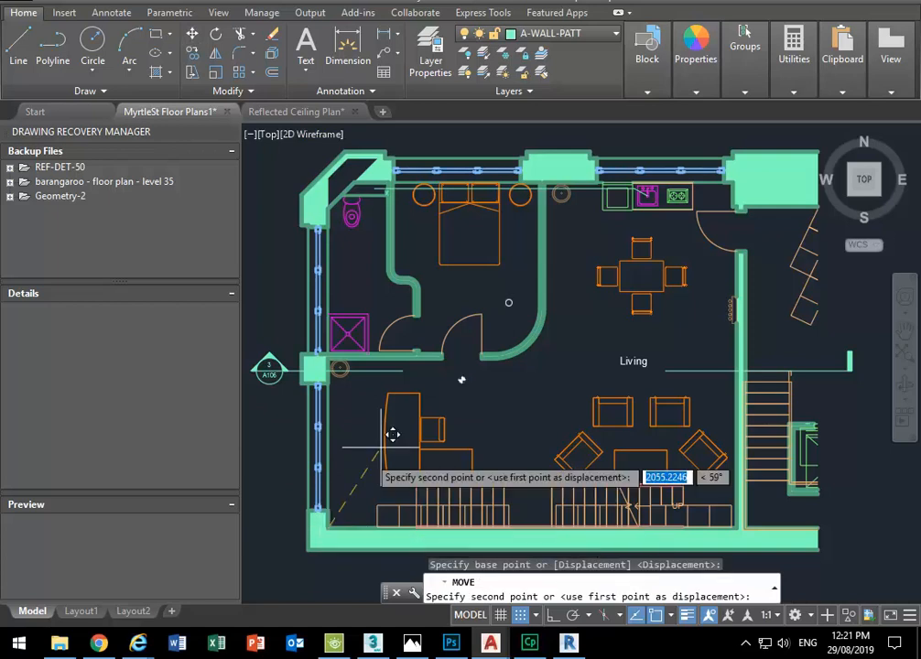
{"action": "scroll", "coordinate": [472, 477], "scroll_direction": "down", "scroll_amount": 3}
{"action": "scroll", "coordinate": [480, 421], "scroll_direction": "up", "scroll_amount": 1}
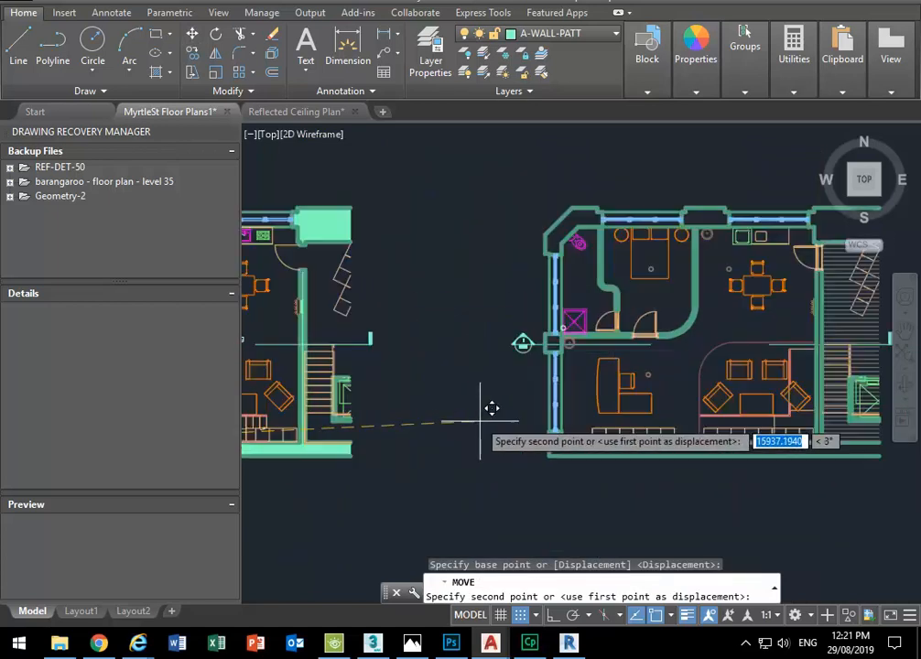
{"action": "left_click", "coordinate": [565, 430]}
{"action": "right_click", "coordinate": [512, 364]}
Undo the smoke alarm's move to the second floor plan
{"action": "left_click", "coordinate": [513, 365]}
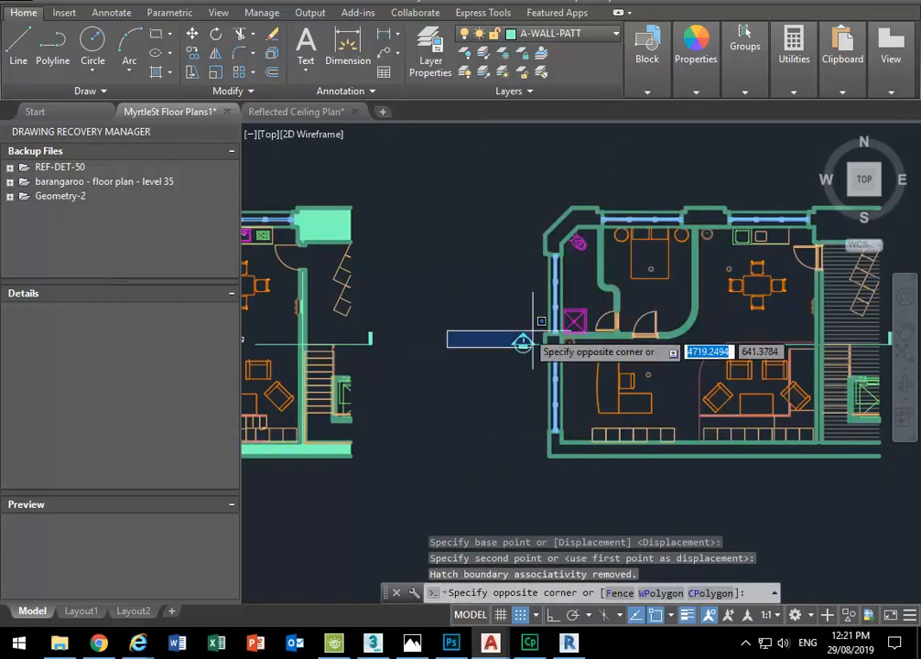
{"action": "scroll", "coordinate": [531, 378], "scroll_direction": "up", "scroll_amount": 5}
{"action": "scroll", "coordinate": [641, 334], "scroll_direction": "down", "scroll_amount": 2}
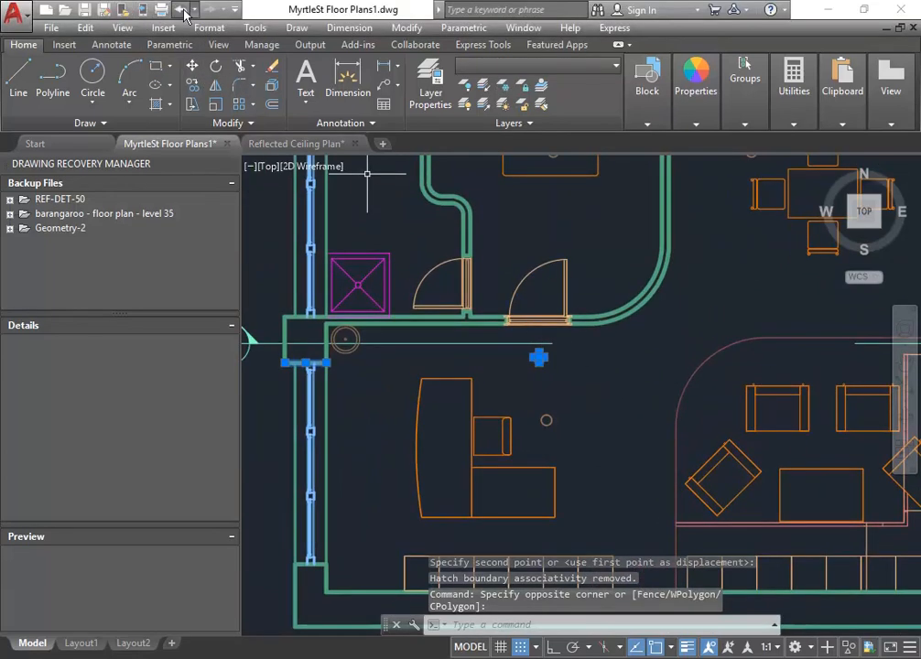
{"action": "left_click", "coordinate": [180, 9]}
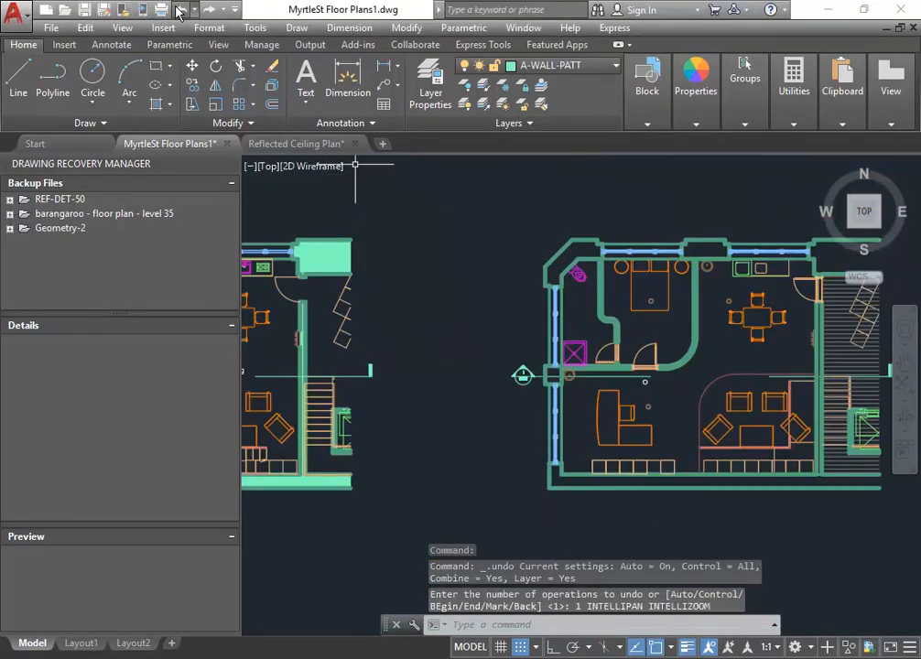
{"action": "left_click", "coordinate": [180, 9]}
Copy the smoke alarm from the first floor plan to the second, from inner lower-left wall corner to matching corner
{"action": "scroll", "coordinate": [449, 417], "scroll_direction": "up", "scroll_amount": 4}
{"action": "left_click", "coordinate": [449, 404]}
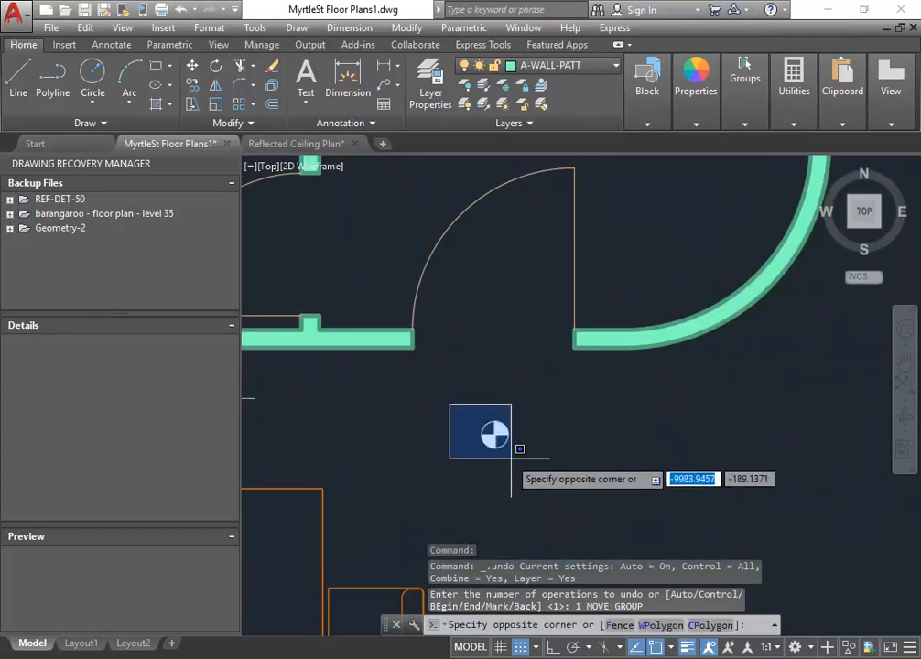
{"action": "left_click", "coordinate": [191, 84]}
{"action": "scroll", "coordinate": [434, 477], "scroll_direction": "down", "scroll_amount": 3}
{"action": "middle_click_drag", "start_coordinate": [471, 486], "coordinate": [523, 298]}
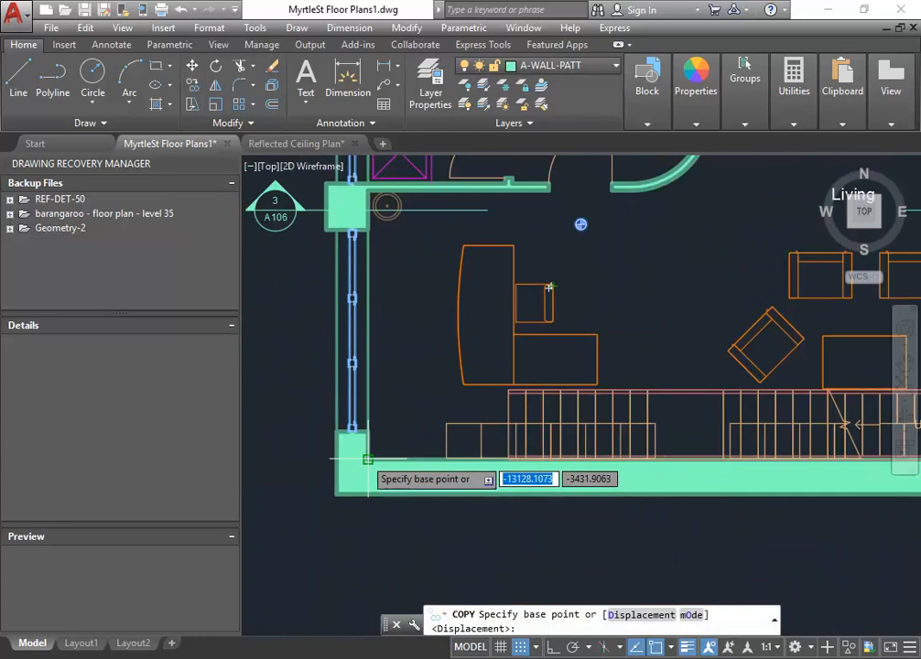
{"action": "left_click", "coordinate": [368, 509]}
{"action": "scroll", "coordinate": [357, 409], "scroll_direction": "down", "scroll_amount": 5}
{"action": "middle_click_drag", "start_coordinate": [741, 419], "coordinate": [433, 406]}
{"action": "scroll", "coordinate": [432, 409], "scroll_direction": "up", "scroll_amount": 2}
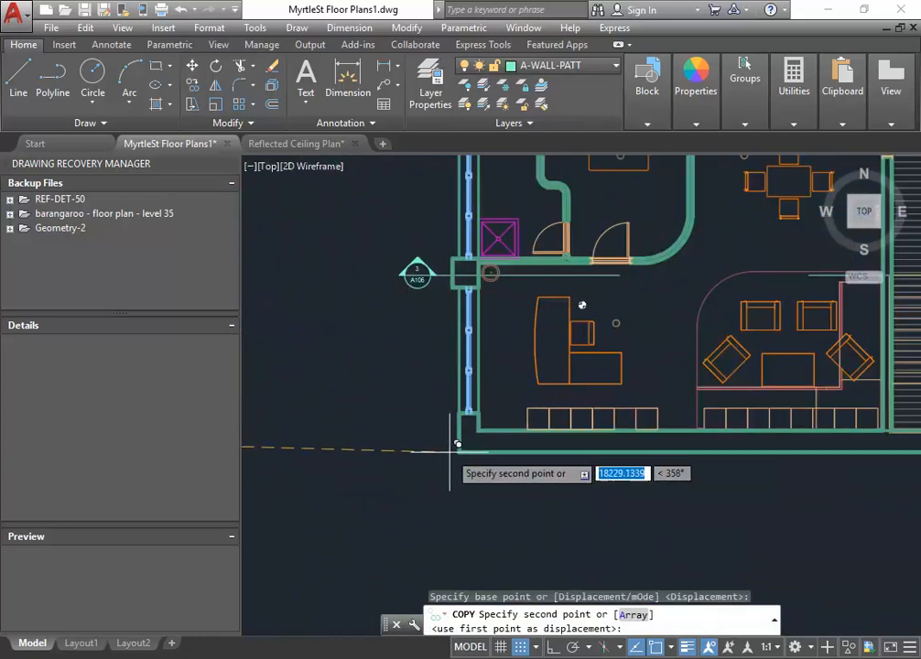
{"action": "left_click", "coordinate": [479, 430]}
{"action": "right_click", "coordinate": [414, 307]}
{"action": "left_click", "coordinate": [487, 320]}
Delete the smoke alarm outside the bedroom door on the first floor plan
{"action": "scroll", "coordinate": [489, 359], "scroll_direction": "down", "scroll_amount": 3}
{"action": "scroll", "coordinate": [488, 360], "scroll_direction": "up", "scroll_amount": 4}
{"action": "middle_click_drag", "start_coordinate": [420, 317], "coordinate": [438, 318]}
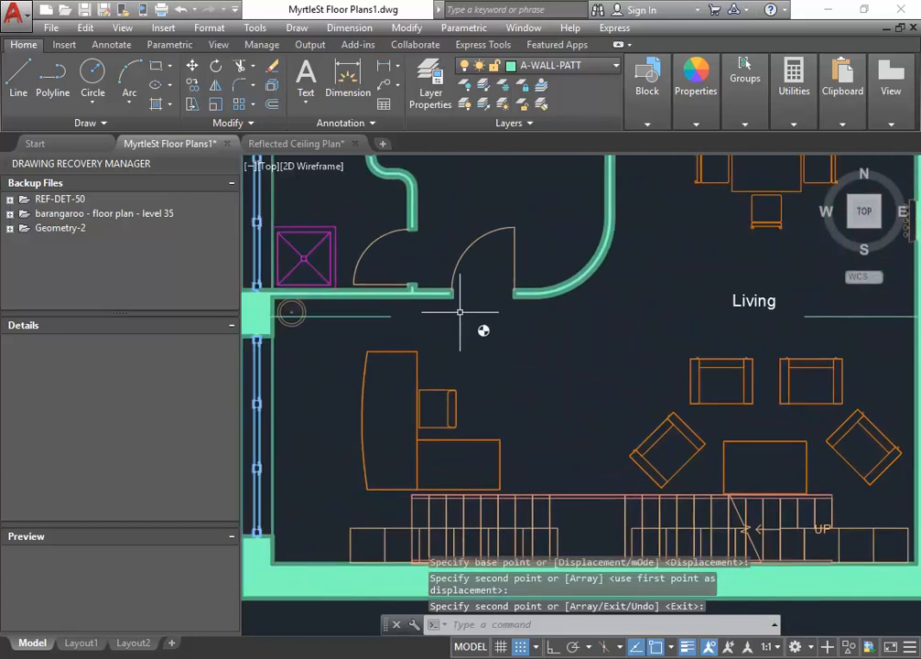
{"action": "left_click", "coordinate": [506, 369]}
{"action": "key", "text": "Delete"}
Examine the second floor plan and the small circular fitting beside its dining table
{"action": "scroll", "coordinate": [853, 436], "scroll_direction": "down", "scroll_amount": 3}
{"action": "scroll", "coordinate": [328, 333], "scroll_direction": "up", "scroll_amount": 2}
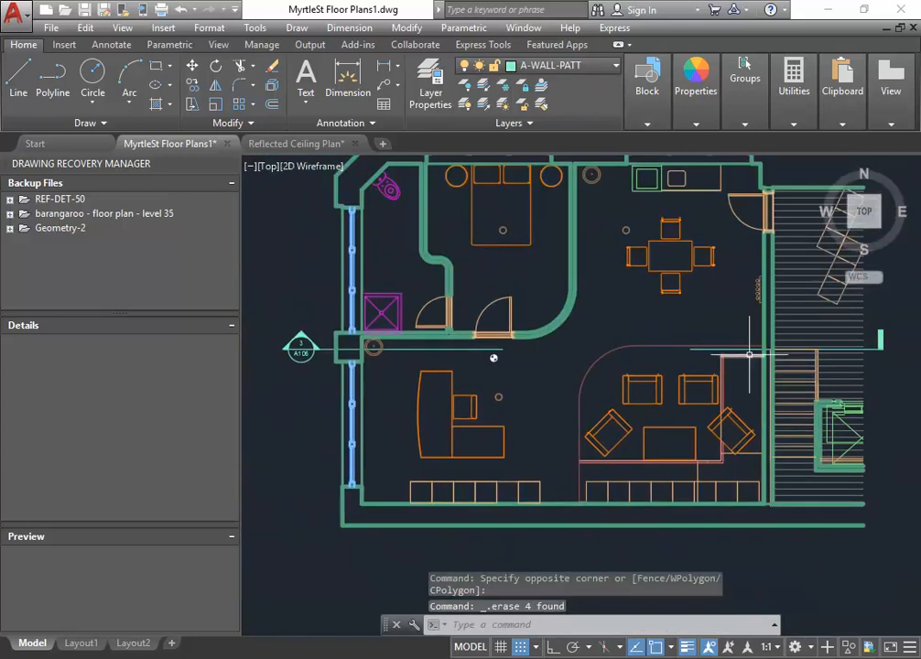
{"action": "scroll", "coordinate": [614, 340], "scroll_direction": "down", "scroll_amount": 1}
{"action": "middle_click_drag", "start_coordinate": [614, 340], "coordinate": [583, 337]}
{"action": "scroll", "coordinate": [562, 293], "scroll_direction": "up", "scroll_amount": 1}
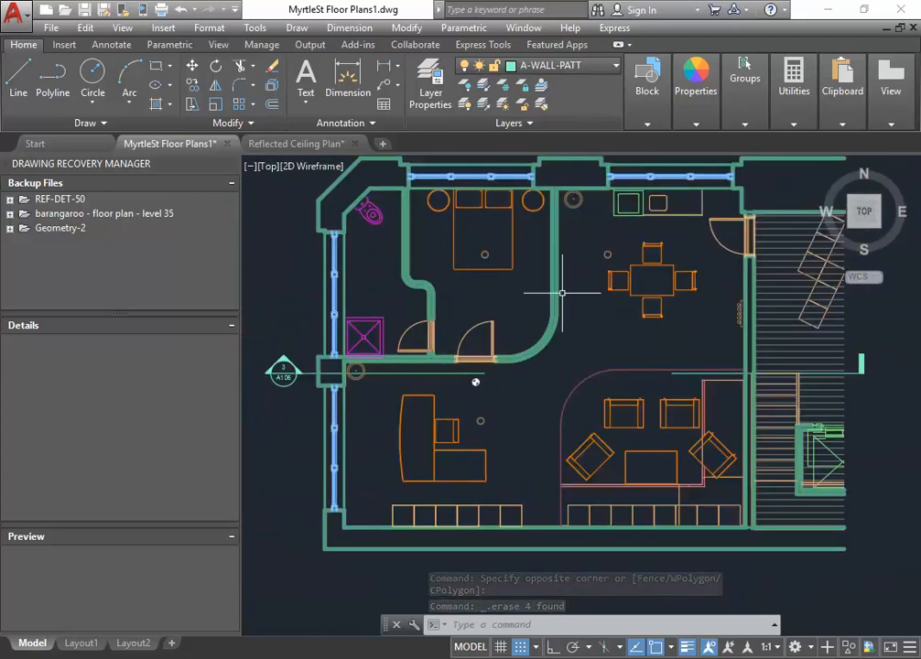
{"action": "middle_click_drag", "start_coordinate": [562, 293], "coordinate": [560, 313]}
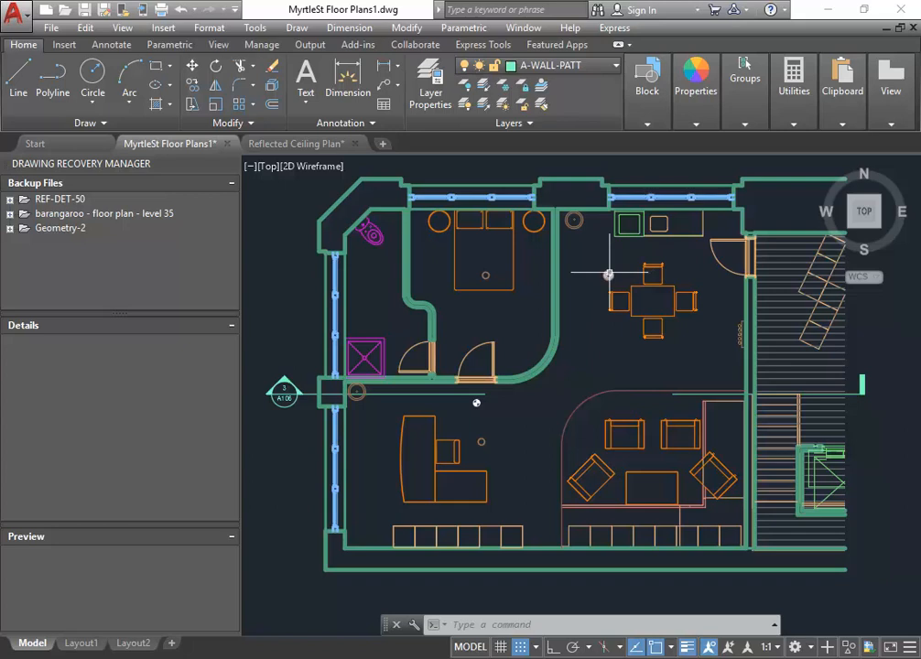
{"action": "scroll", "coordinate": [629, 247], "scroll_direction": "up", "scroll_amount": 6}
{"action": "left_click", "coordinate": [505, 304]}
{"action": "left_click", "coordinate": [569, 384]}
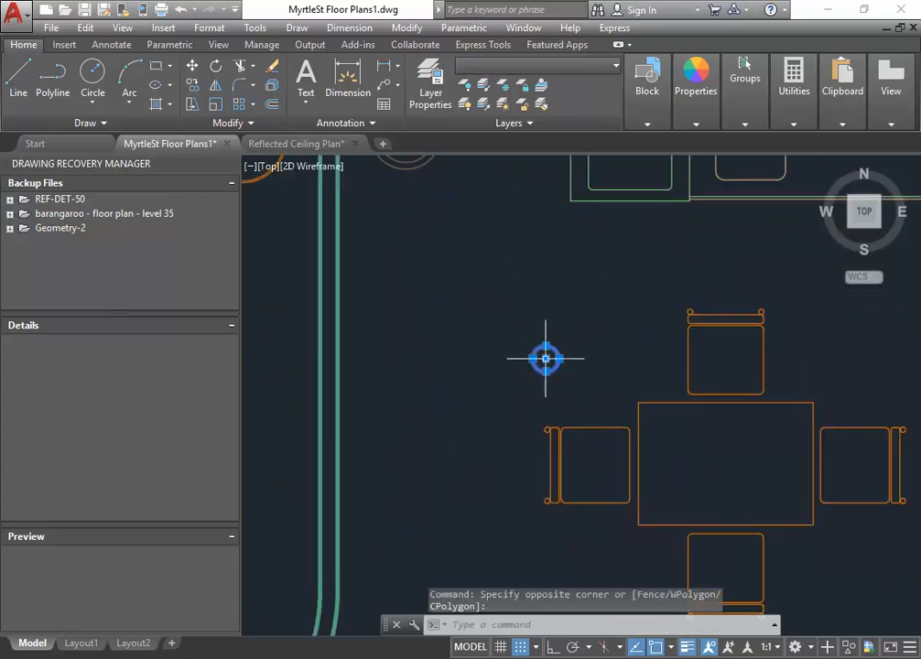
{"action": "key", "text": "Escape"}
Accept connecting the newly joined student computer to the classroom's running mode
{"action": "scroll", "coordinate": [509, 346], "scroll_direction": "down", "scroll_amount": 7}
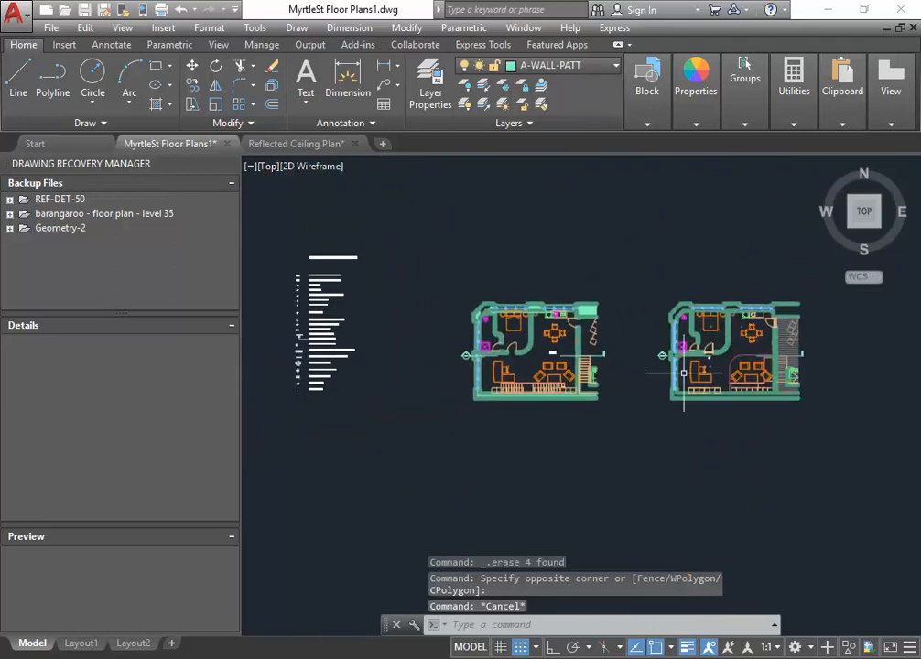
{"action": "scroll", "coordinate": [445, 394], "scroll_direction": "up", "scroll_amount": 3}
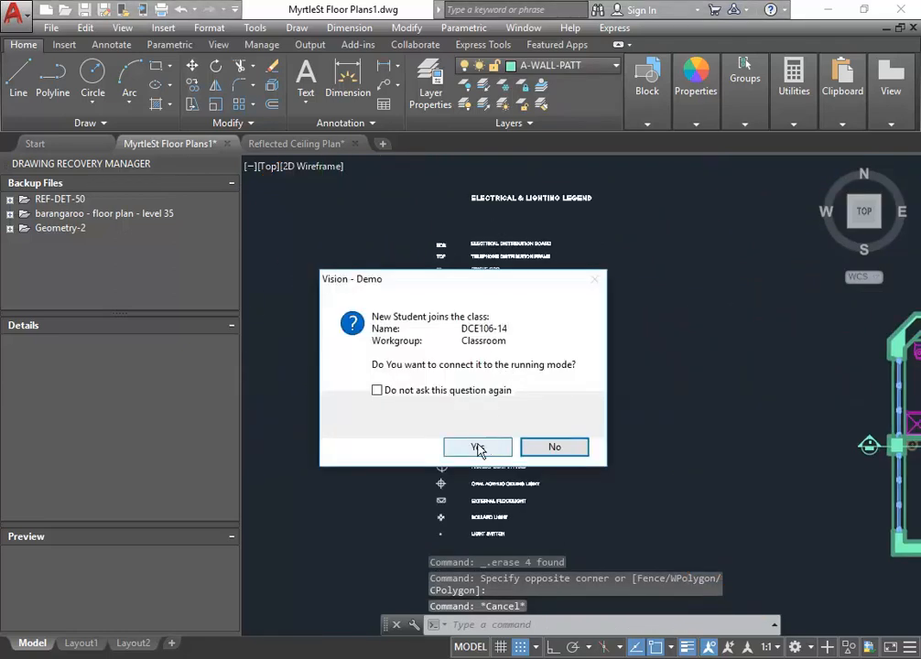
{"action": "left_click", "coordinate": [482, 445]}
Copy the opal acrylic ceiling light symbol from the legend by its centre to the middle of the dining table on the first floor plan
{"action": "scroll", "coordinate": [444, 487], "scroll_direction": "up", "scroll_amount": 5}
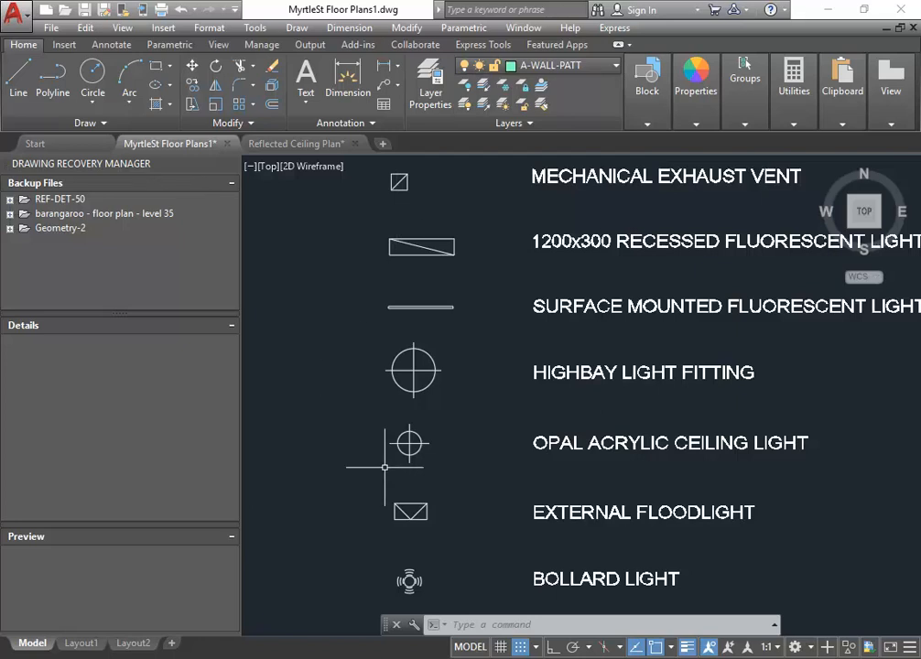
{"action": "scroll", "coordinate": [382, 437], "scroll_direction": "up", "scroll_amount": 2}
{"action": "left_click", "coordinate": [342, 400]}
{"action": "left_click", "coordinate": [457, 492]}
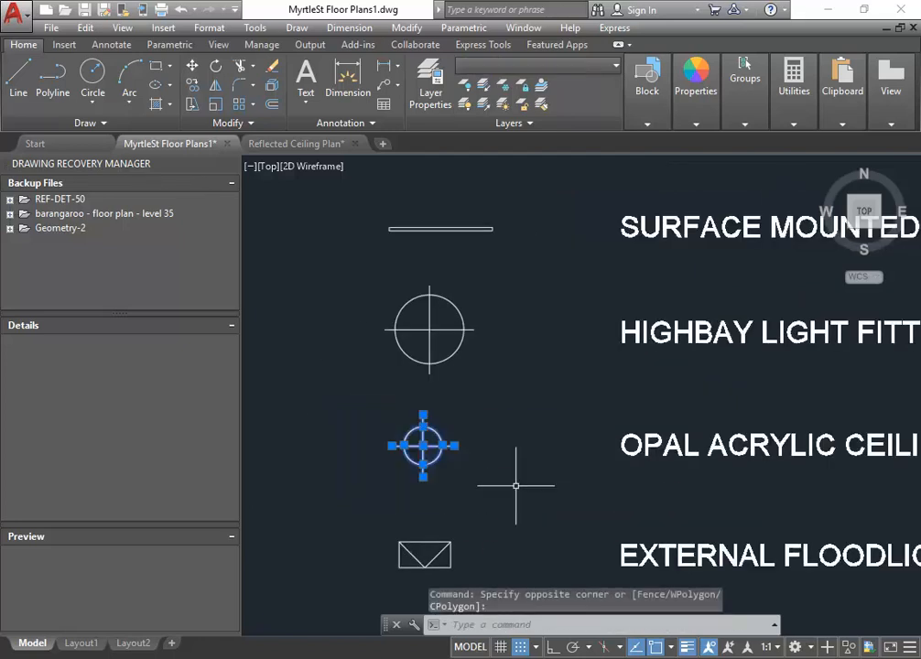
{"action": "scroll", "coordinate": [494, 485], "scroll_direction": "down", "scroll_amount": 2}
{"action": "scroll", "coordinate": [358, 473], "scroll_direction": "up", "scroll_amount": 2}
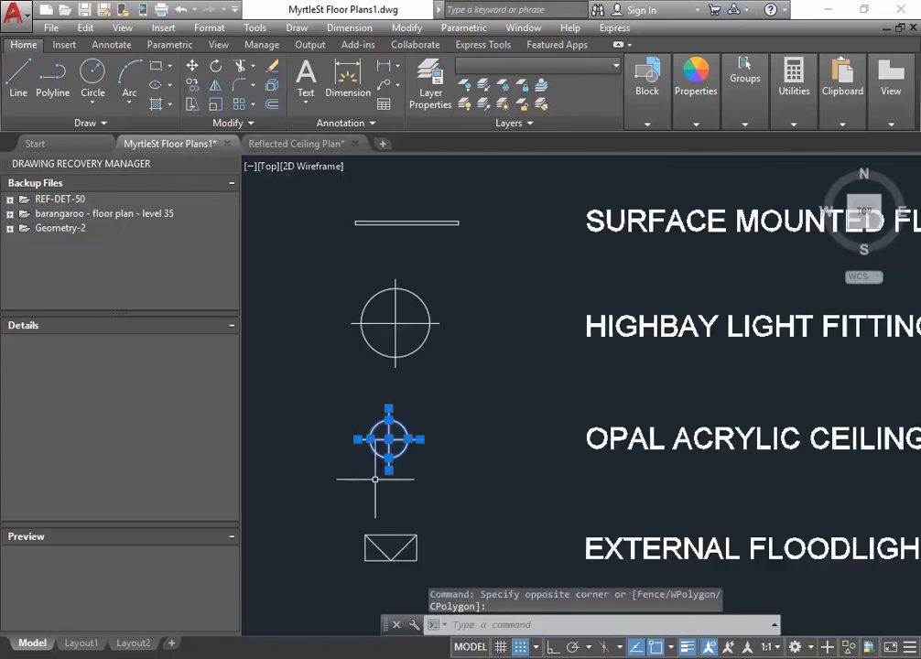
{"action": "left_click", "coordinate": [192, 84]}
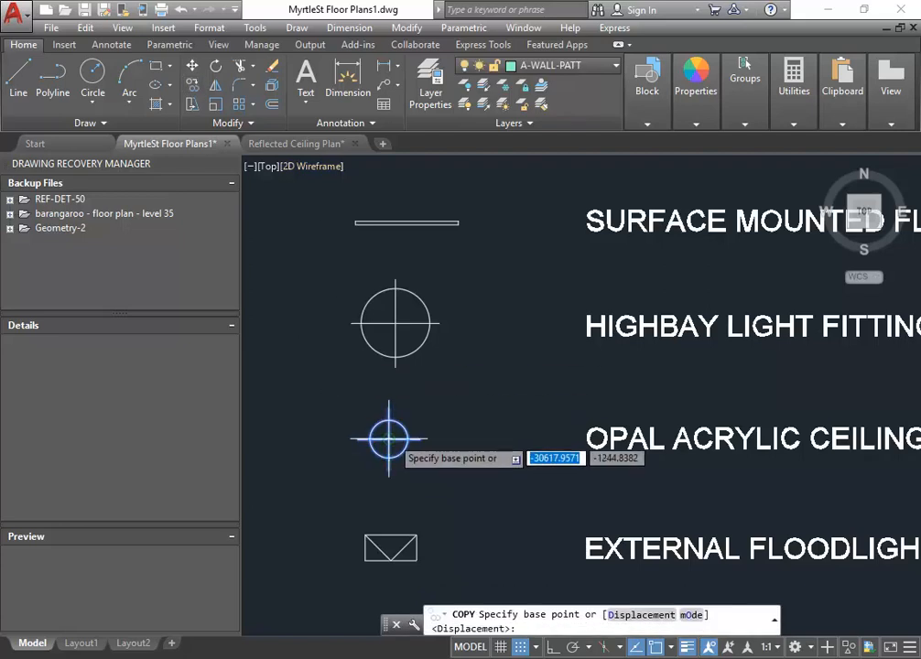
{"action": "left_click", "coordinate": [389, 440]}
{"action": "scroll", "coordinate": [495, 444], "scroll_direction": "down", "scroll_amount": 3}
{"action": "scroll", "coordinate": [635, 378], "scroll_direction": "up", "scroll_amount": 2}
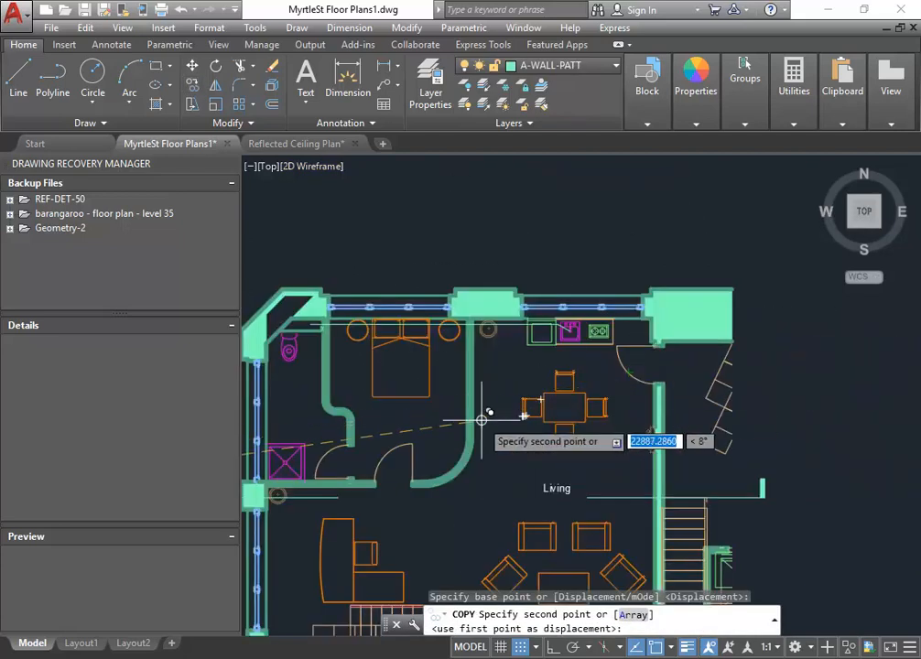
{"action": "scroll", "coordinate": [595, 416], "scroll_direction": "up", "scroll_amount": 3}
{"action": "scroll", "coordinate": [417, 412], "scroll_direction": "down", "scroll_amount": 1}
{"action": "middle_click_drag", "start_coordinate": [417, 412], "coordinate": [453, 409]}
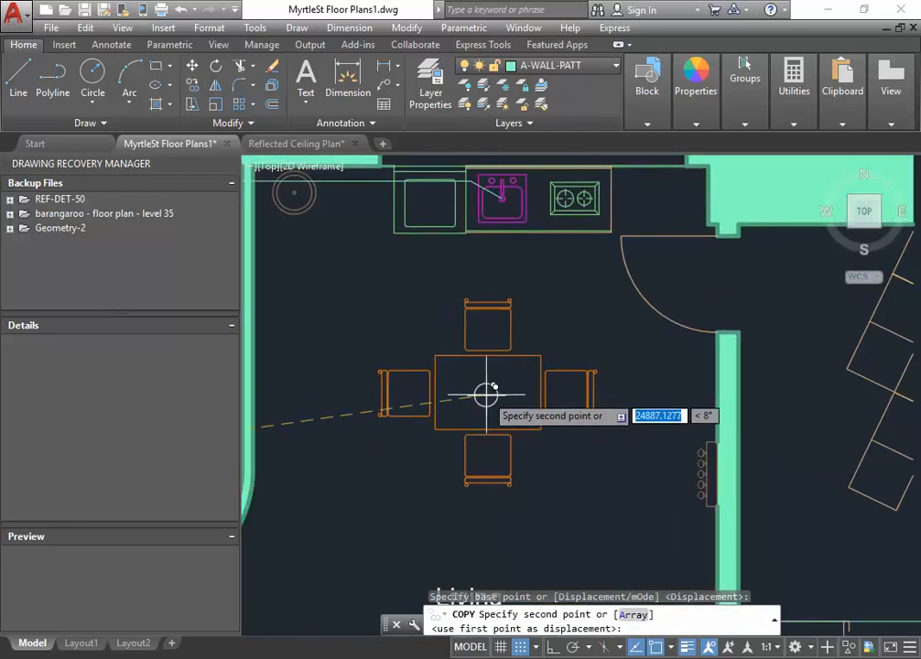
{"action": "left_click", "coordinate": [487, 392]}
Place another copy of the opal acrylic ceiling light among the living room armchairs, just above the coffee table
{"action": "middle_click_drag", "start_coordinate": [470, 454], "coordinate": [508, 284]}
{"action": "scroll", "coordinate": [509, 481], "scroll_direction": "down", "scroll_amount": 1}
{"action": "middle_click_drag", "start_coordinate": [509, 481], "coordinate": [536, 209]}
{"action": "scroll", "coordinate": [546, 318], "scroll_direction": "up", "scroll_amount": 2}
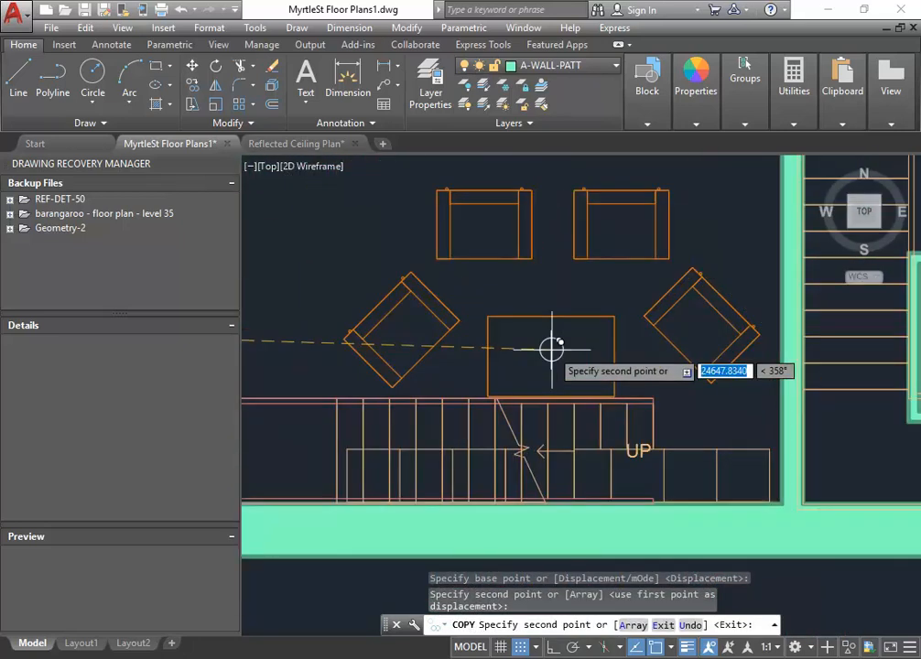
{"action": "left_click", "coordinate": [545, 294]}
Place a further copy of the opal acrylic ceiling light beside the desk chair, in line with the one by the coffee table
{"action": "scroll", "coordinate": [414, 308], "scroll_direction": "down", "scroll_amount": 2}
{"action": "middle_click_drag", "start_coordinate": [413, 309], "coordinate": [684, 350]}
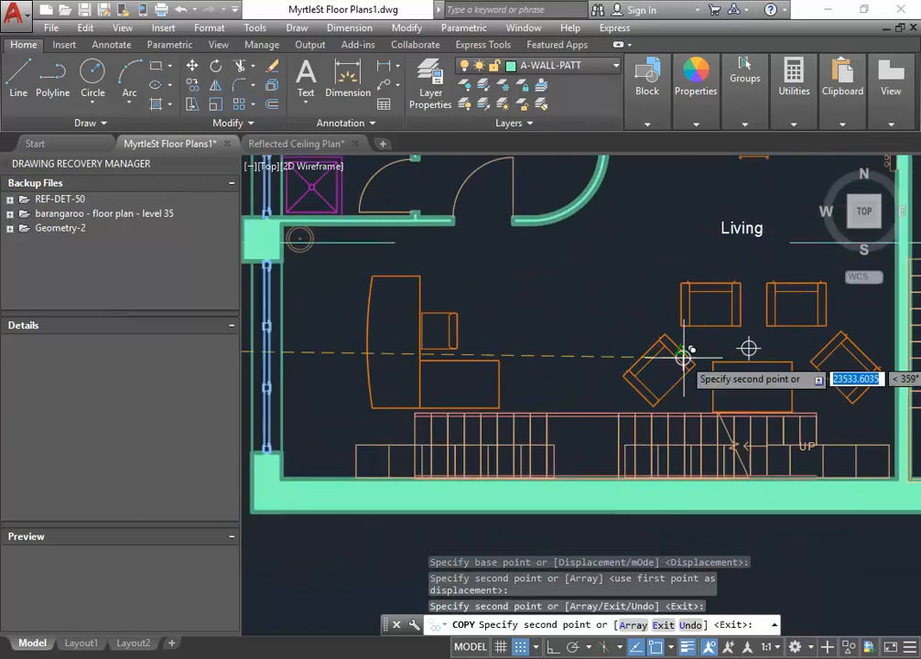
{"action": "left_click", "coordinate": [749, 346]}
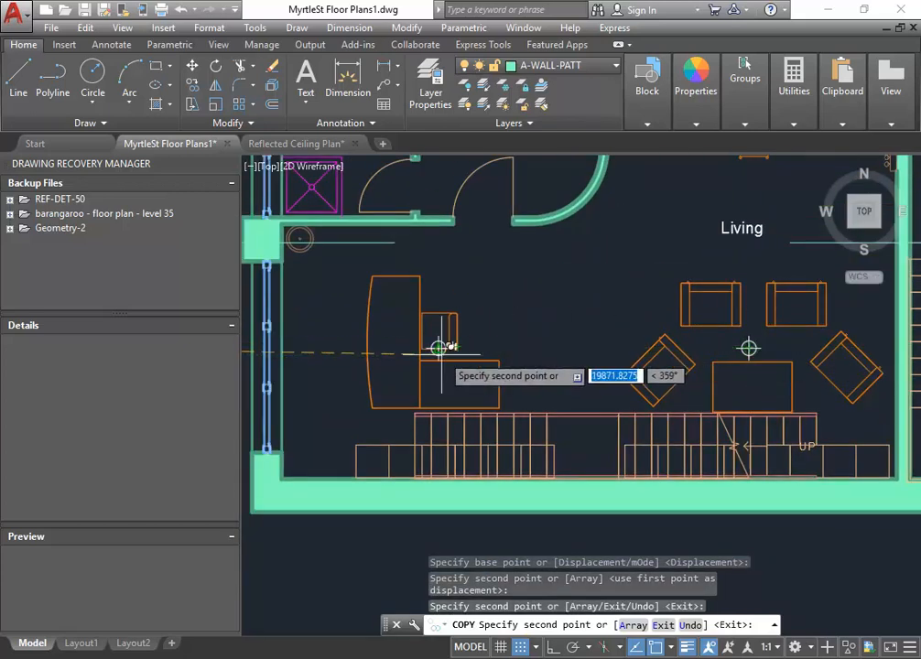
{"action": "scroll", "coordinate": [467, 346], "scroll_direction": "up", "scroll_amount": 5}
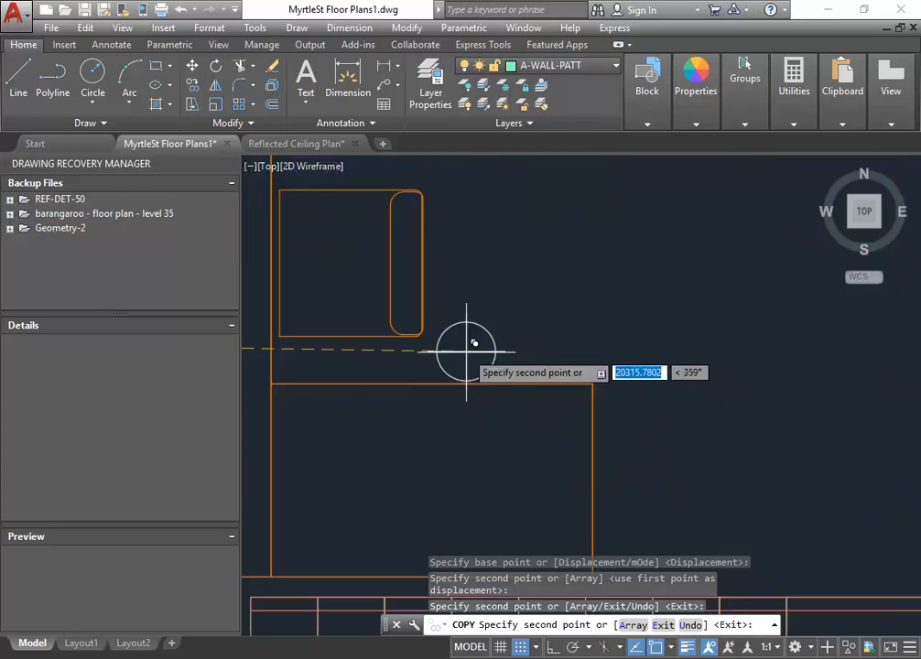
{"action": "scroll", "coordinate": [456, 341], "scroll_direction": "down", "scroll_amount": 2}
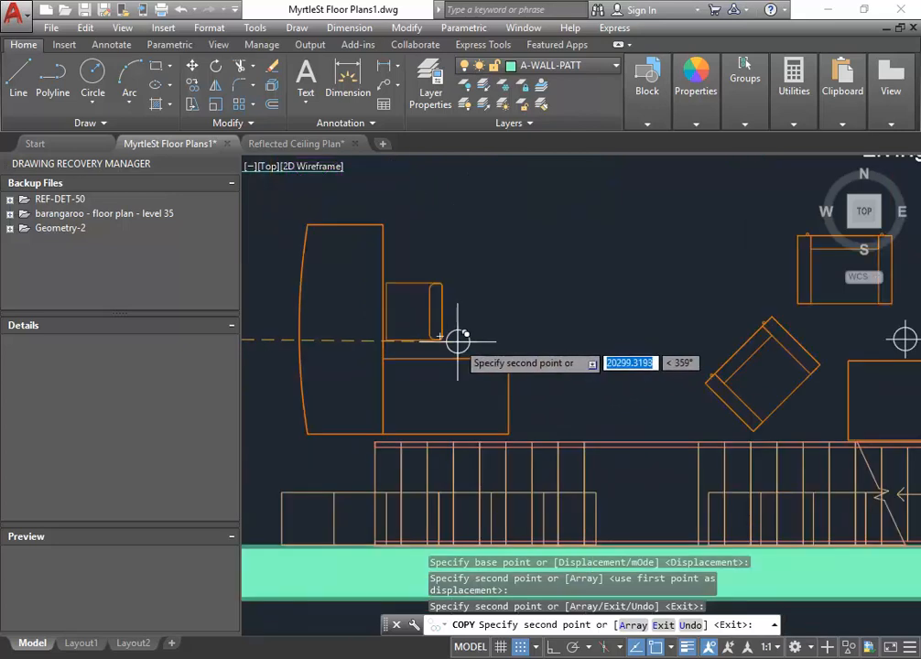
Place copies of the ceiling light symbol beside the desk chair, at the foot of the bed and in the bathroom
{"action": "scroll", "coordinate": [445, 342], "scroll_direction": "up", "scroll_amount": 3}
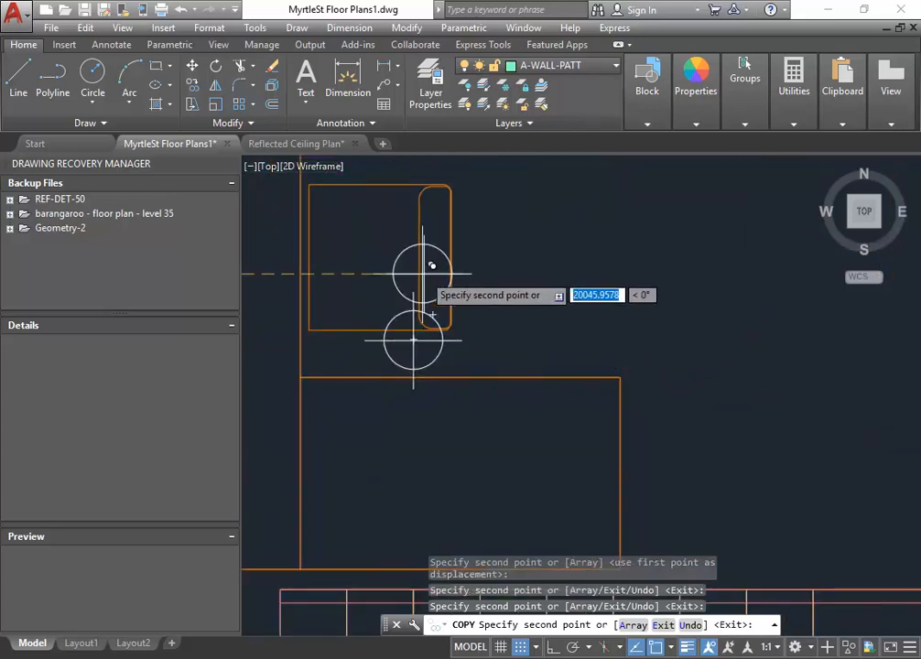
{"action": "scroll", "coordinate": [403, 326], "scroll_direction": "down", "scroll_amount": 3}
{"action": "scroll", "coordinate": [379, 317], "scroll_direction": "up", "scroll_amount": 3}
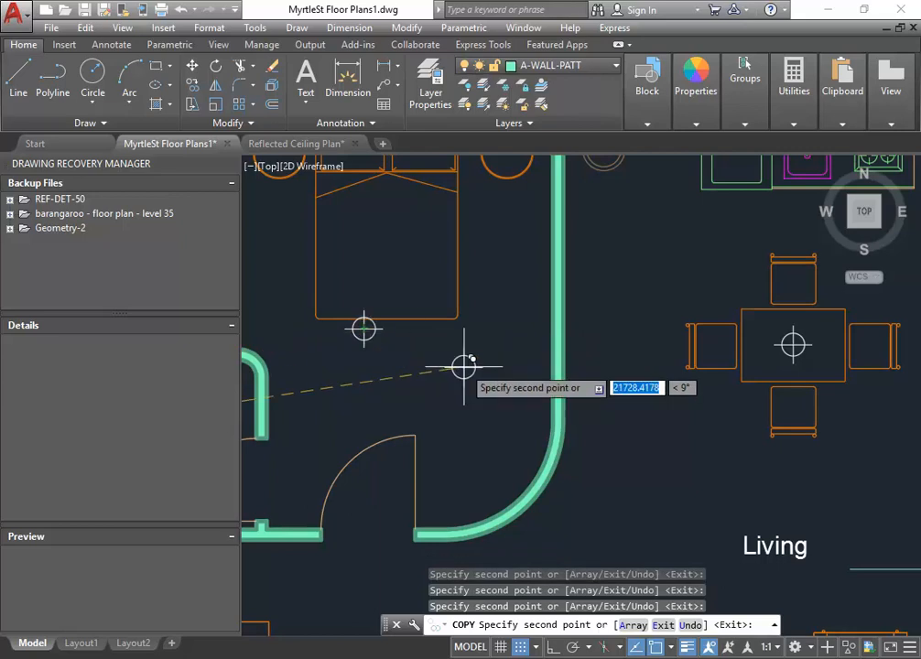
{"action": "scroll", "coordinate": [421, 375], "scroll_direction": "down", "scroll_amount": 3}
{"action": "scroll", "coordinate": [417, 366], "scroll_direction": "up", "scroll_amount": 3}
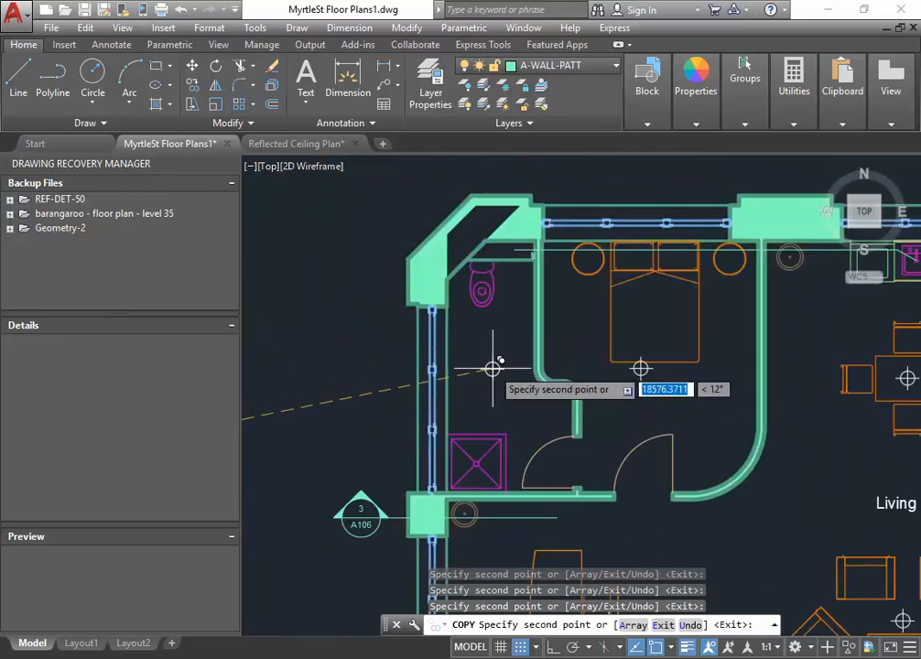
{"action": "middle_click_drag", "start_coordinate": [723, 411], "coordinate": [448, 324]}
{"action": "scroll", "coordinate": [449, 324], "scroll_direction": "down", "scroll_amount": 5}
{"action": "scroll", "coordinate": [482, 341], "scroll_direction": "up", "scroll_amount": 5}
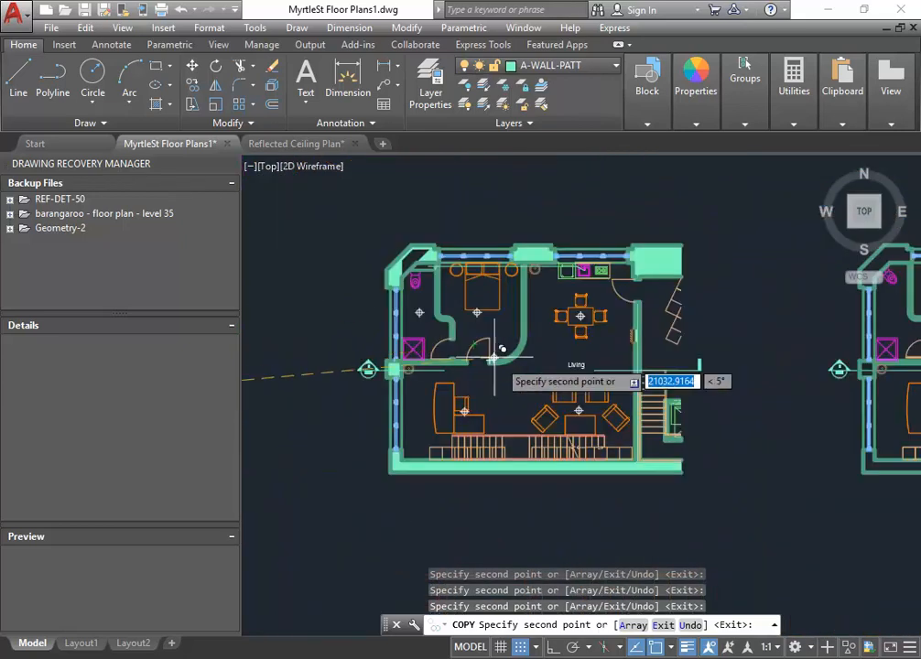
{"action": "key", "text": "Escape"}
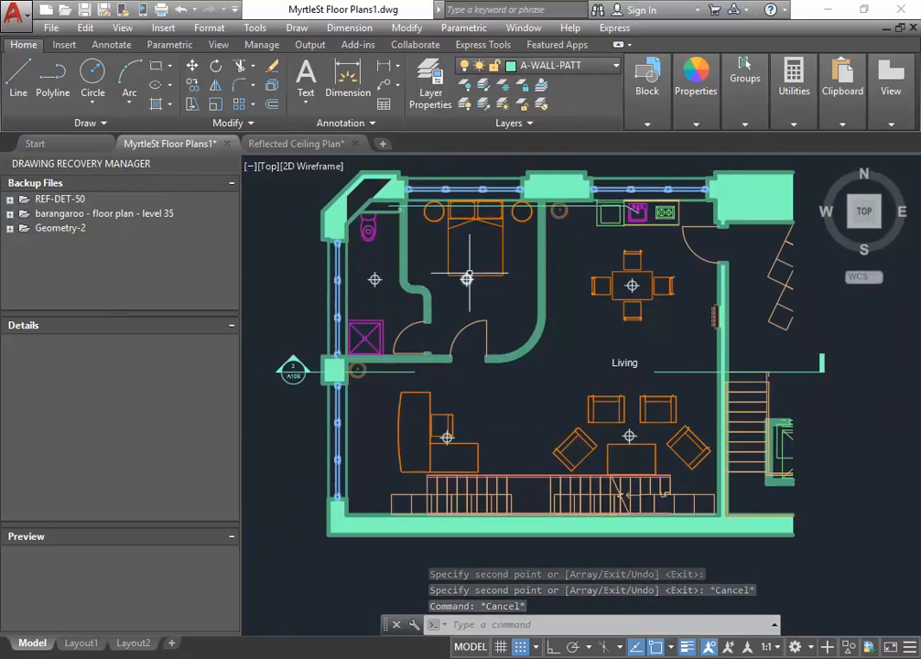
Copy the LIGHT SWITCH symbol from the electrical and lighting legend to the wall end beside the bedroom door's hinge
{"action": "scroll", "coordinate": [440, 293], "scroll_direction": "down", "scroll_amount": 2}
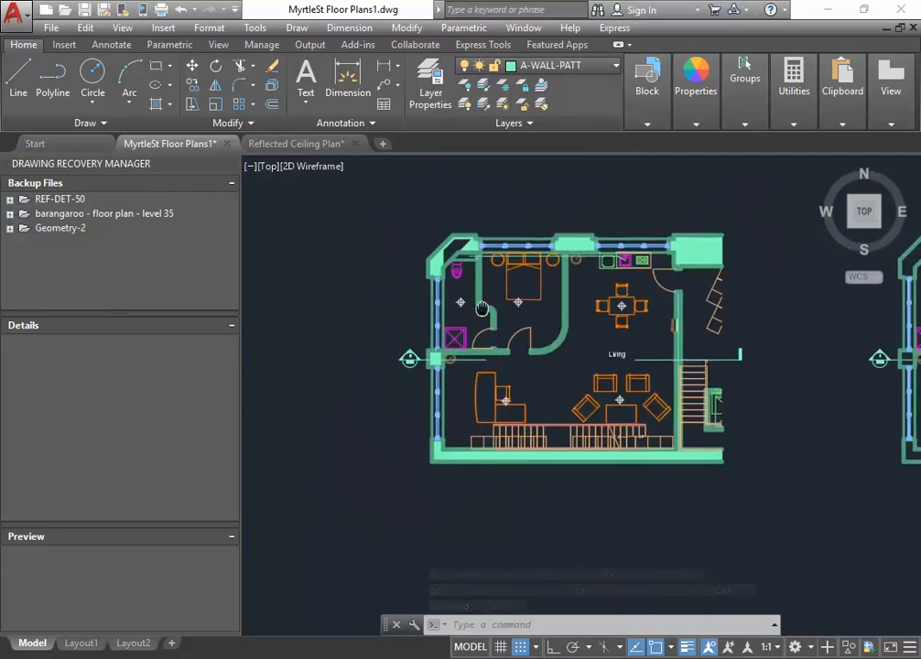
{"action": "middle_click_drag", "start_coordinate": [439, 302], "coordinate": [774, 327]}
{"action": "scroll", "coordinate": [377, 476], "scroll_direction": "up", "scroll_amount": 1}
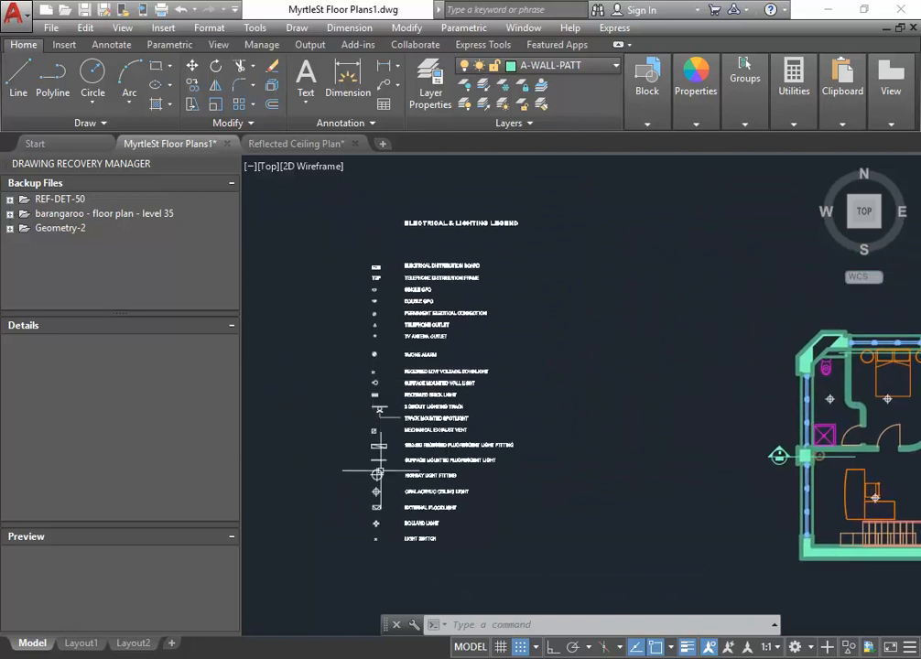
{"action": "scroll", "coordinate": [376, 485], "scroll_direction": "up", "scroll_amount": 2}
{"action": "middle_click_drag", "start_coordinate": [368, 538], "coordinate": [366, 533]}
{"action": "scroll", "coordinate": [366, 533], "scroll_direction": "up", "scroll_amount": 3}
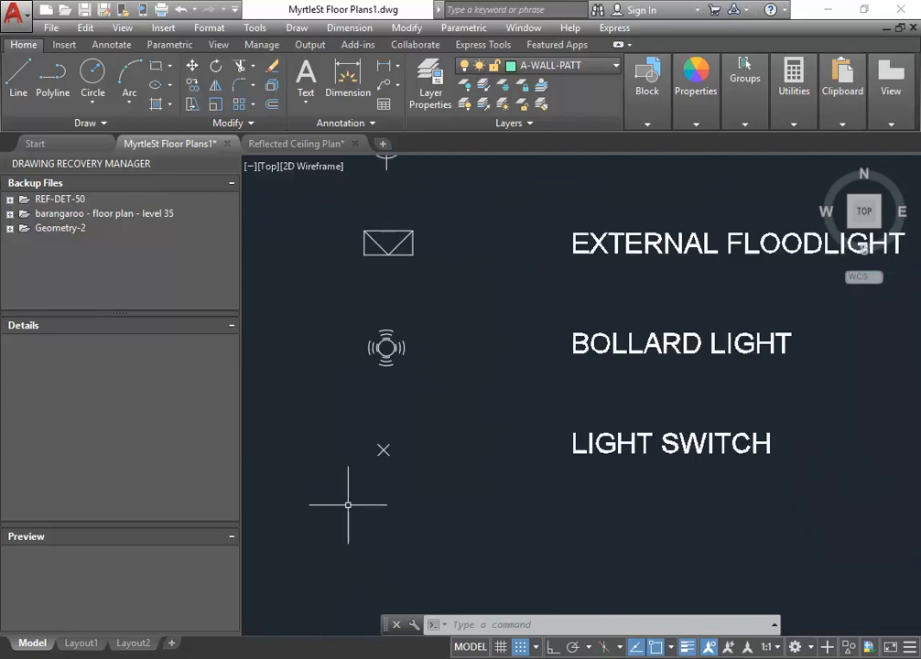
{"action": "scroll", "coordinate": [367, 485], "scroll_direction": "up", "scroll_amount": 2}
{"action": "left_click", "coordinate": [358, 312]}
{"action": "left_click", "coordinate": [462, 416]}
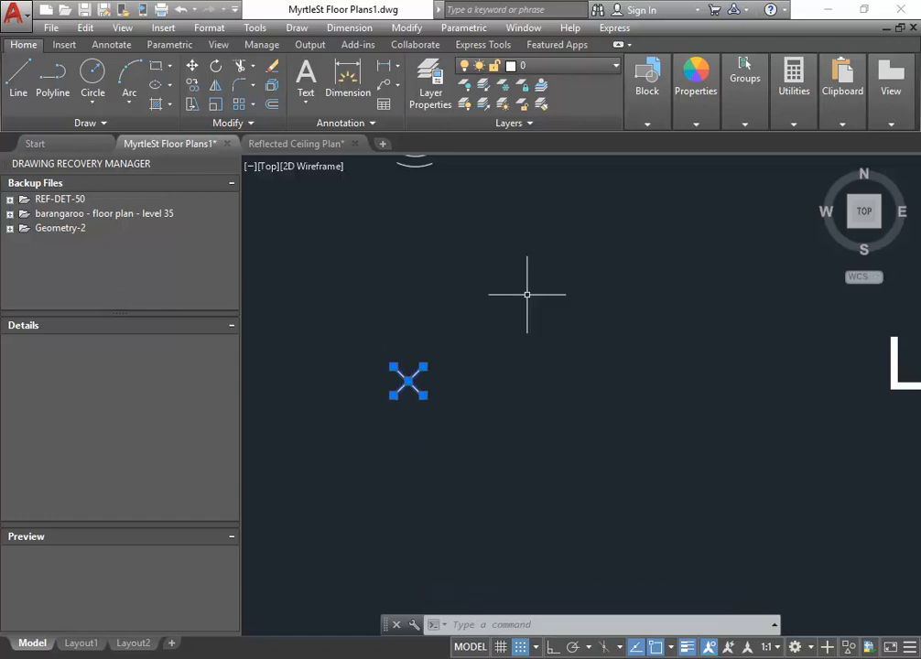
{"action": "left_click", "coordinate": [191, 87]}
{"action": "left_click", "coordinate": [408, 380]}
{"action": "scroll", "coordinate": [408, 380], "scroll_direction": "down", "scroll_amount": 5}
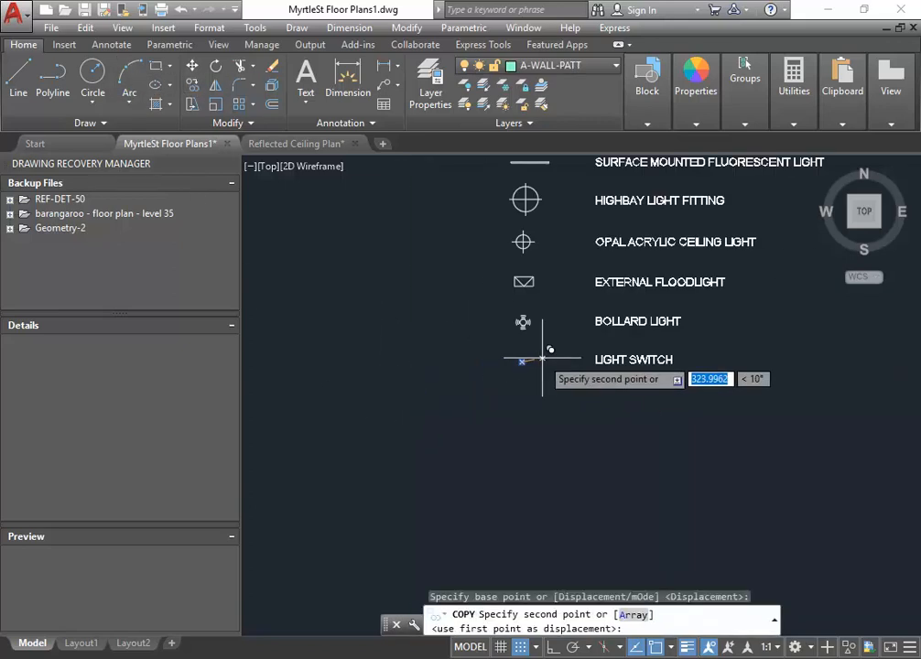
{"action": "scroll", "coordinate": [252, 482], "scroll_direction": "up", "scroll_amount": 5}
{"action": "middle_click_drag", "start_coordinate": [760, 389], "coordinate": [506, 424]}
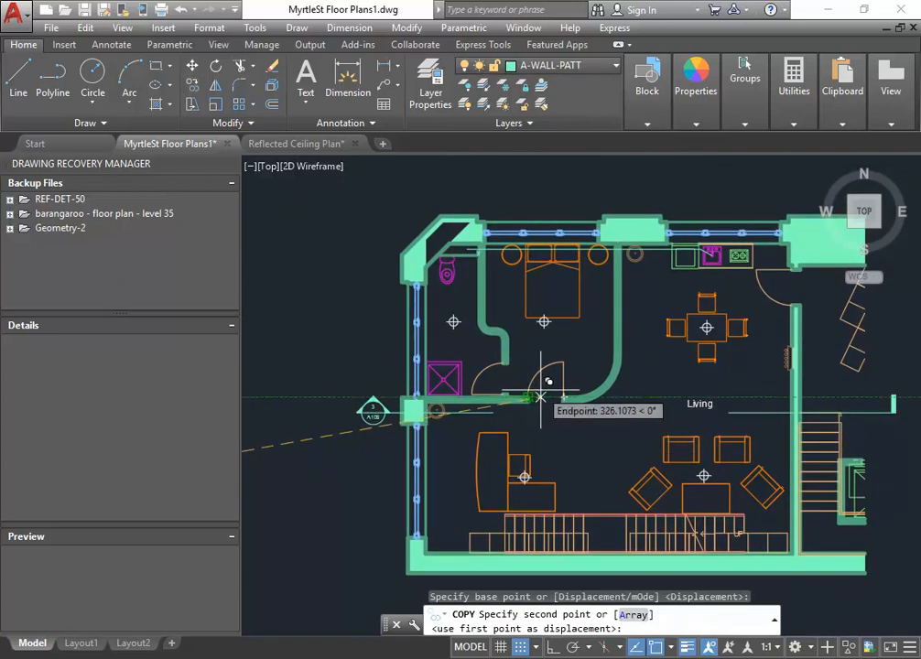
{"action": "scroll", "coordinate": [555, 391], "scroll_direction": "up", "scroll_amount": 6}
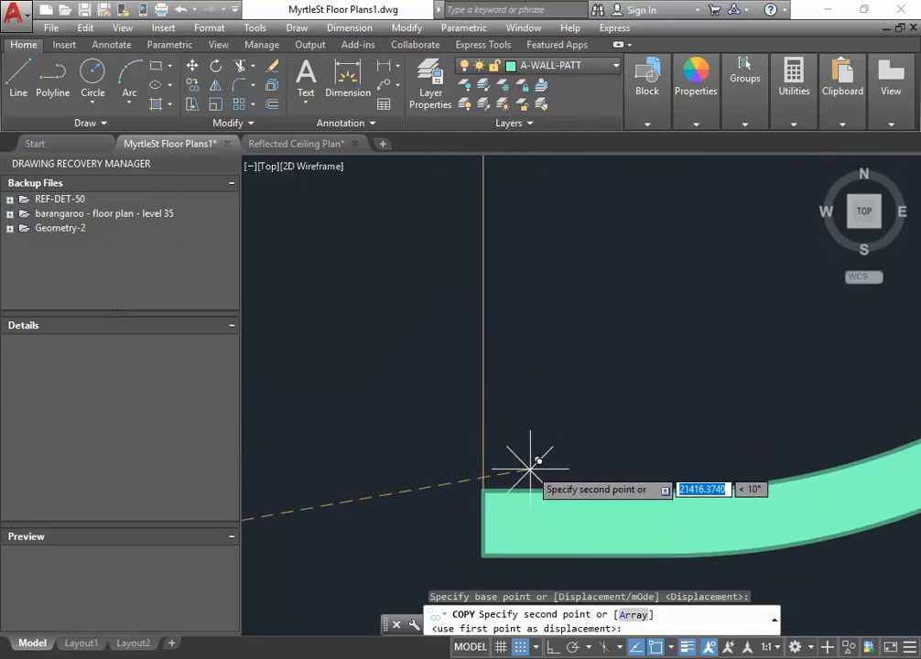
{"action": "left_click", "coordinate": [528, 470]}
{"action": "right_click", "coordinate": [550, 411]}
{"action": "left_click", "coordinate": [595, 404]}
Copy the bedroom's light switch symbol to the wall end beside the entrance door near the dining table
{"action": "scroll", "coordinate": [569, 386], "scroll_direction": "down", "scroll_amount": 4}
{"action": "scroll", "coordinate": [593, 364], "scroll_direction": "down", "scroll_amount": 3}
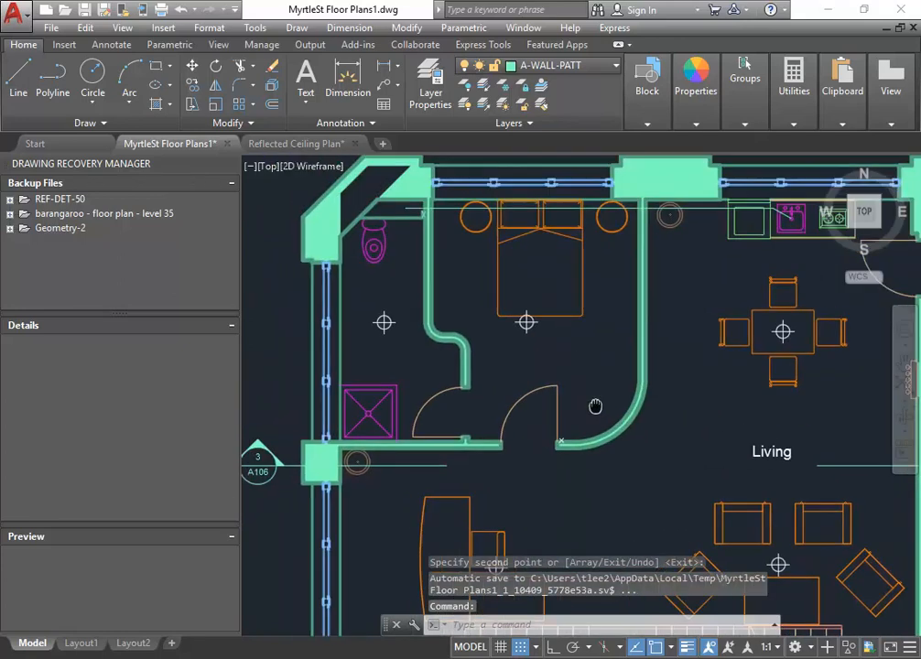
{"action": "scroll", "coordinate": [561, 362], "scroll_direction": "up", "scroll_amount": 5}
{"action": "middle_click_drag", "start_coordinate": [559, 356], "coordinate": [569, 322]}
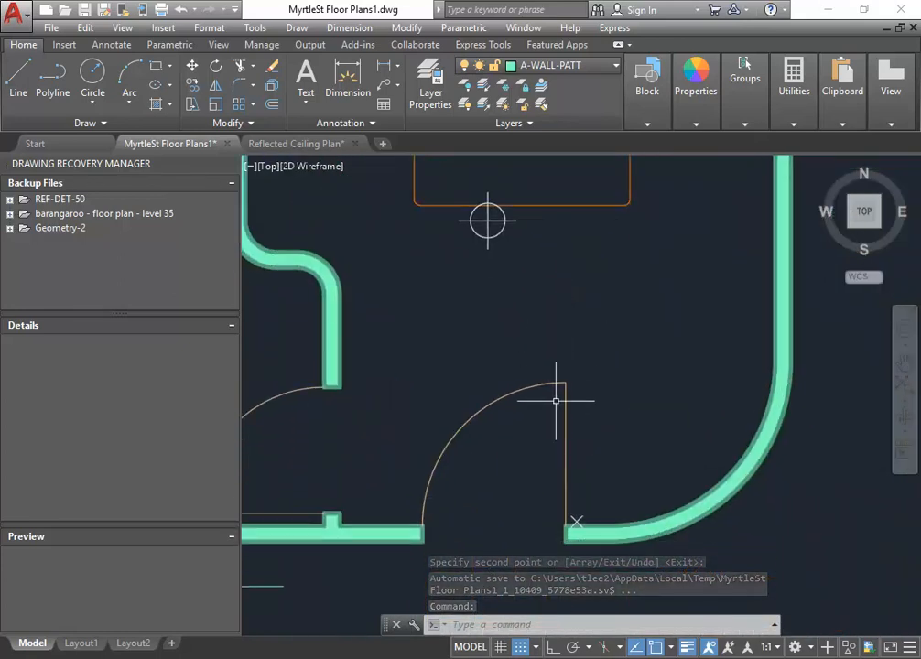
{"action": "scroll", "coordinate": [503, 275], "scroll_direction": "down", "scroll_amount": 5}
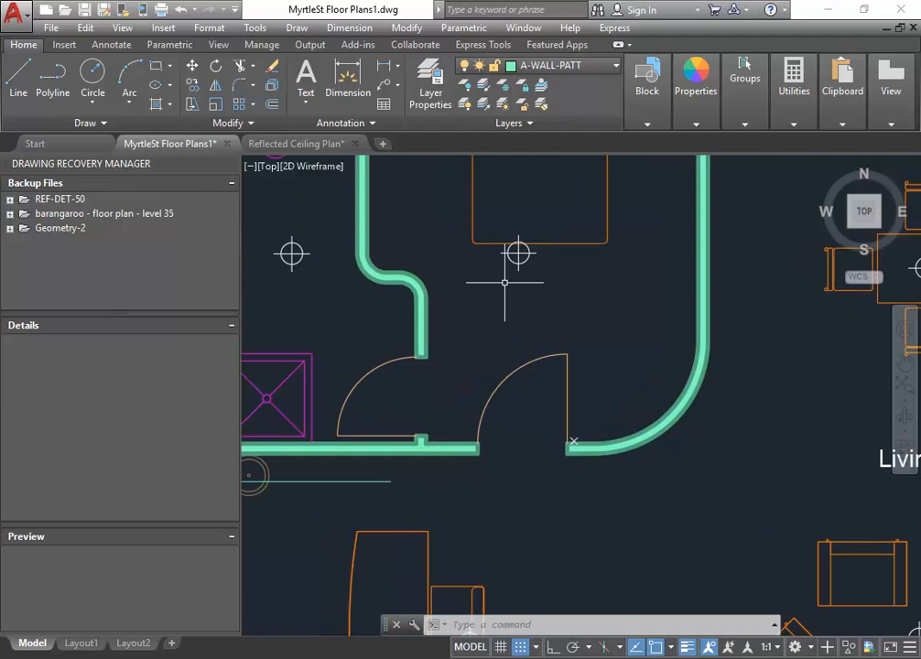
{"action": "scroll", "coordinate": [636, 424], "scroll_direction": "up", "scroll_amount": 6}
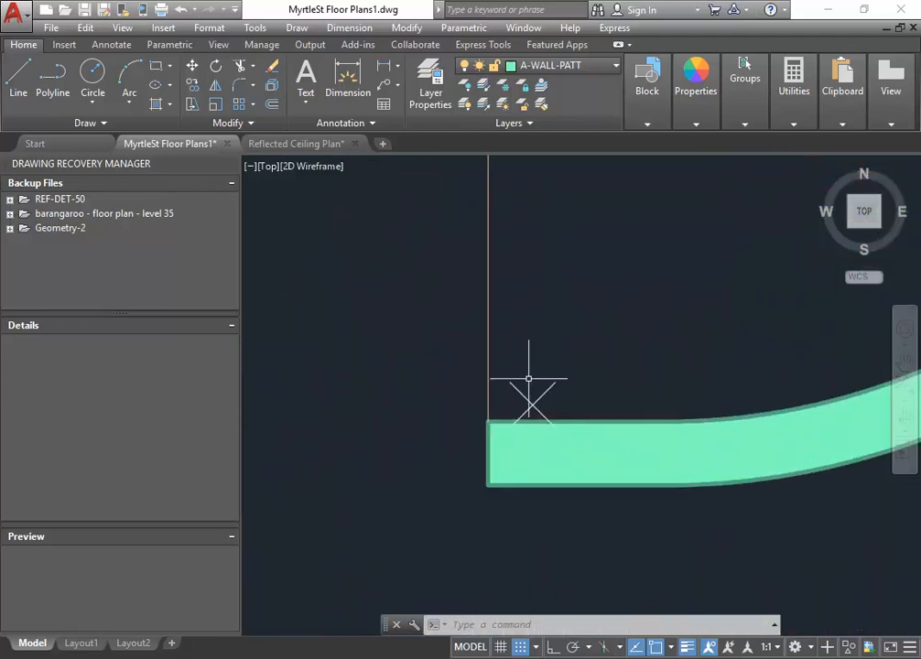
{"action": "left_click", "coordinate": [496, 357]}
{"action": "left_click", "coordinate": [597, 439]}
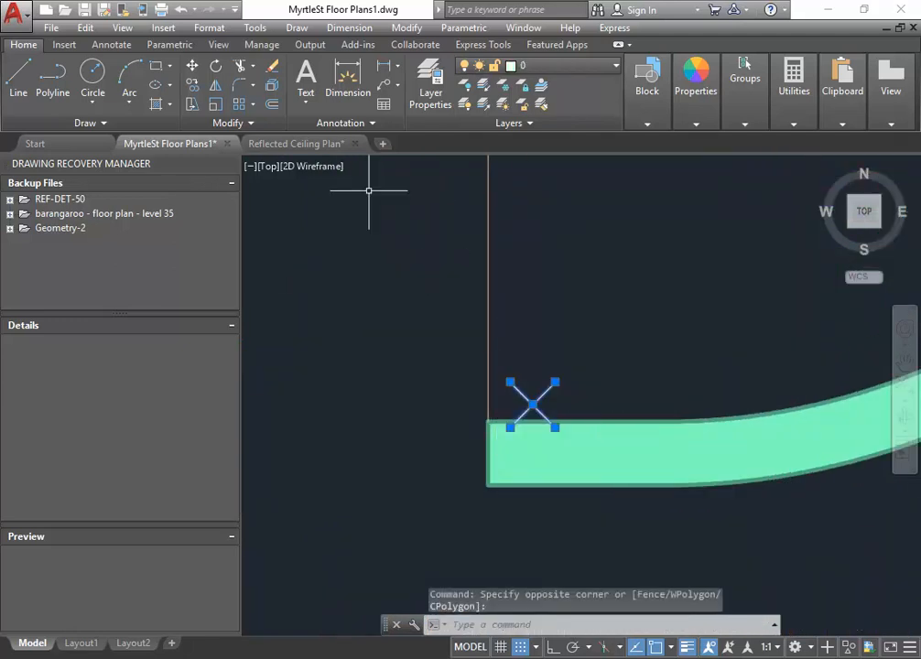
{"action": "left_click", "coordinate": [191, 85]}
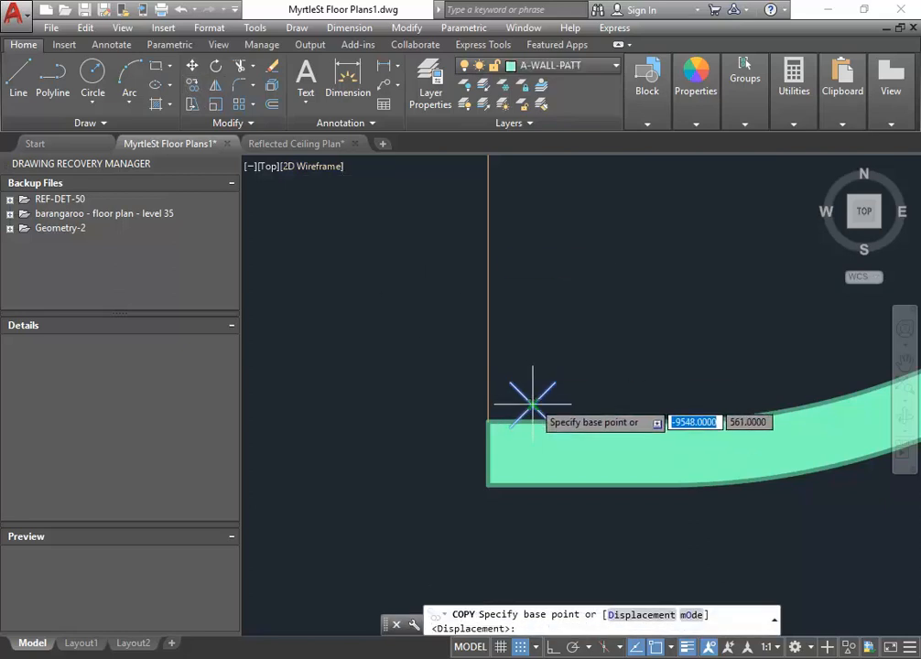
{"action": "left_click", "coordinate": [532, 403]}
{"action": "scroll", "coordinate": [502, 314], "scroll_direction": "down", "scroll_amount": 6}
{"action": "scroll", "coordinate": [685, 312], "scroll_direction": "up", "scroll_amount": 7}
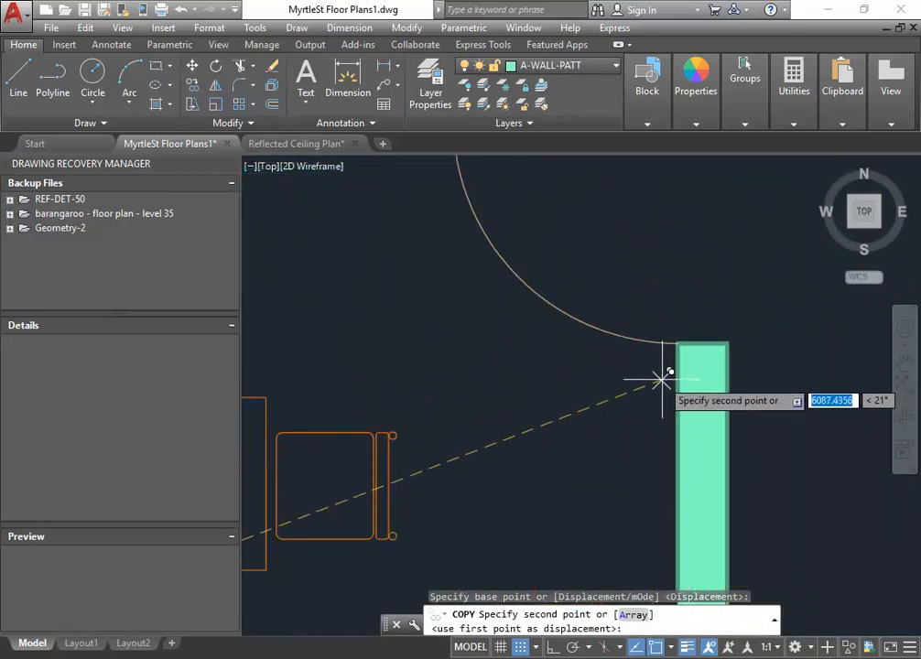
{"action": "left_click", "coordinate": [664, 379]}
{"action": "key", "text": "Return"}
{"action": "scroll", "coordinate": [401, 384], "scroll_direction": "down", "scroll_amount": 7}
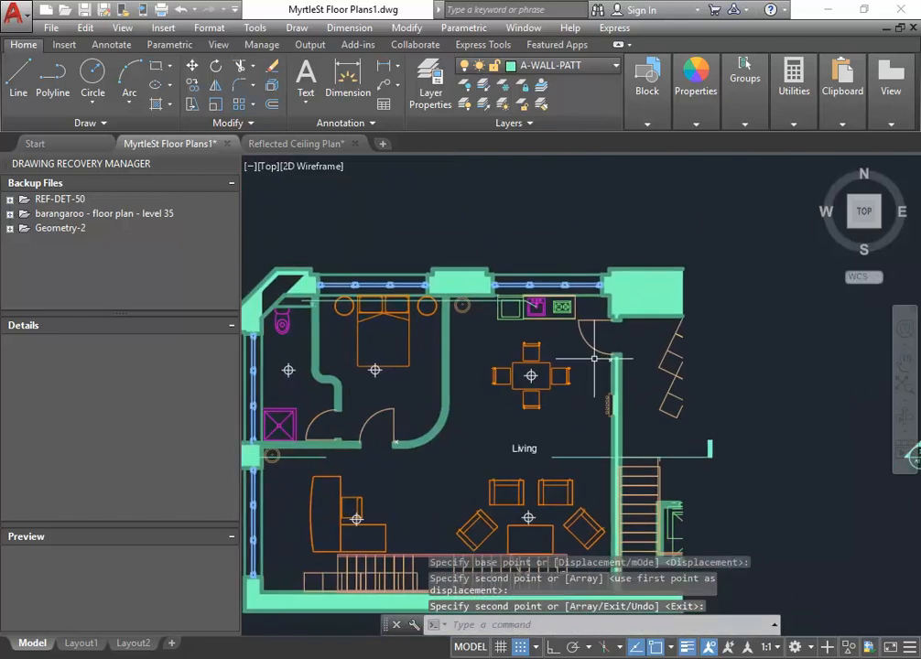
Create a new layer named A-LIGHT-CURCUIT and set its colour to 9
{"action": "middle_click_drag", "start_coordinate": [426, 277], "coordinate": [467, 264]}
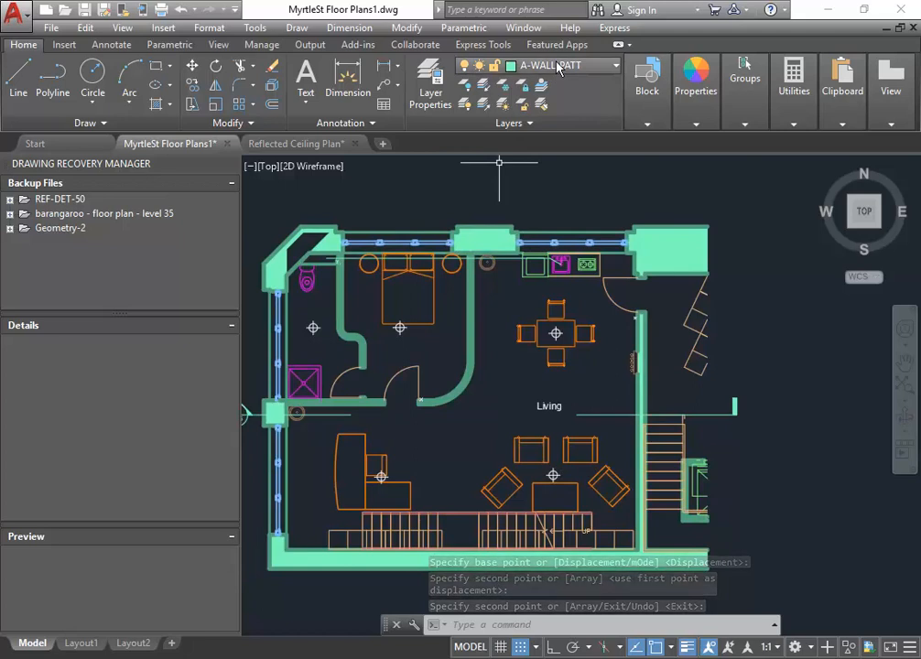
{"action": "left_click", "coordinate": [557, 66]}
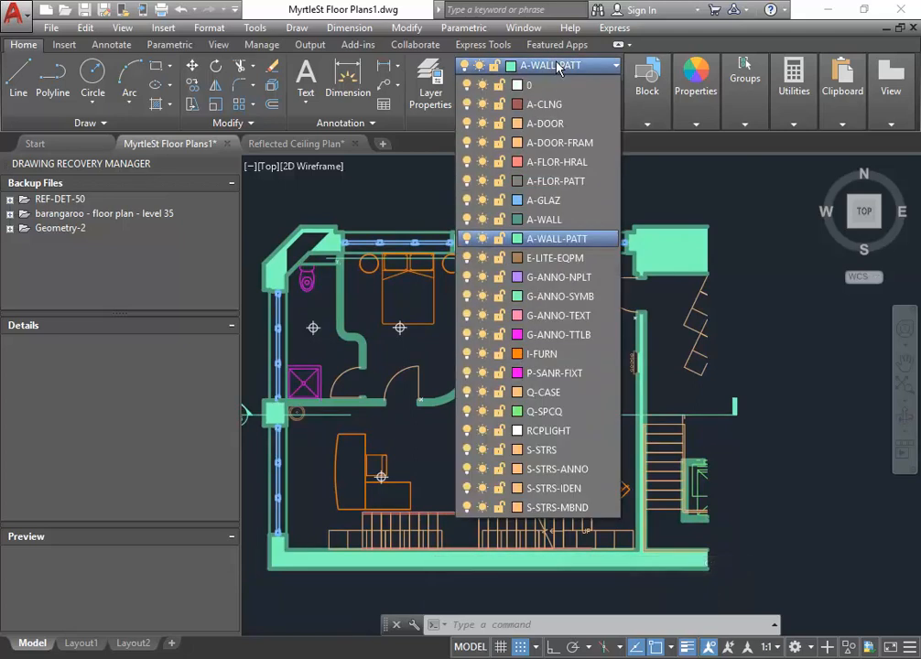
{"action": "left_click", "coordinate": [556, 66]}
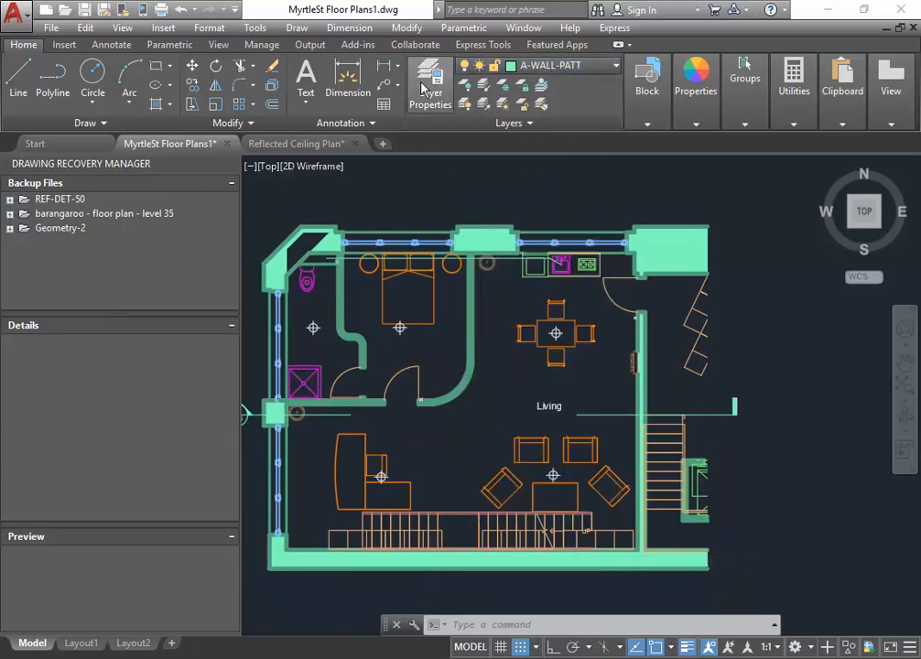
{"action": "left_click", "coordinate": [428, 82]}
{"action": "left_click", "coordinate": [162, 62]}
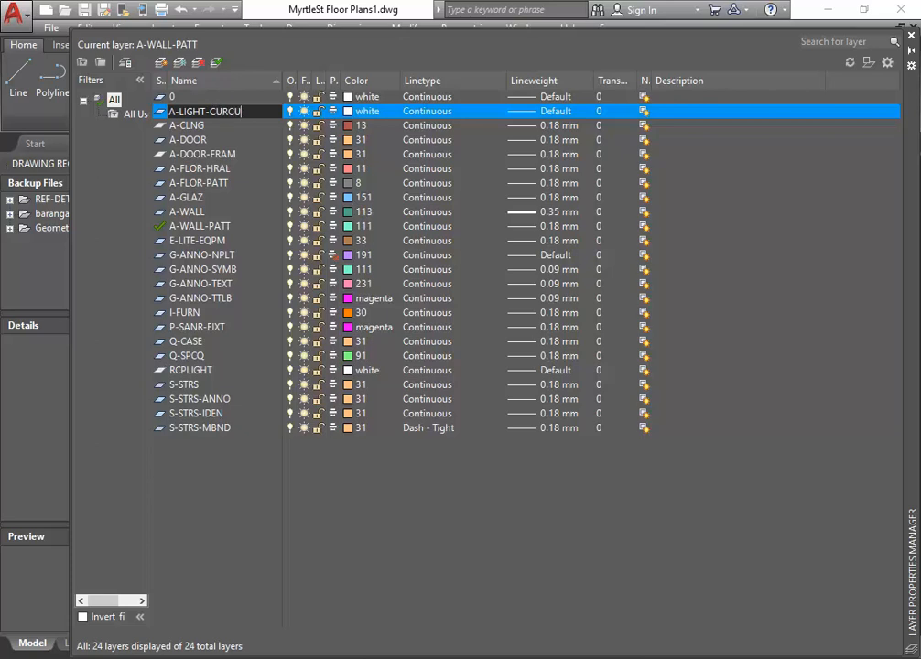
{"action": "key", "text": "Return"}
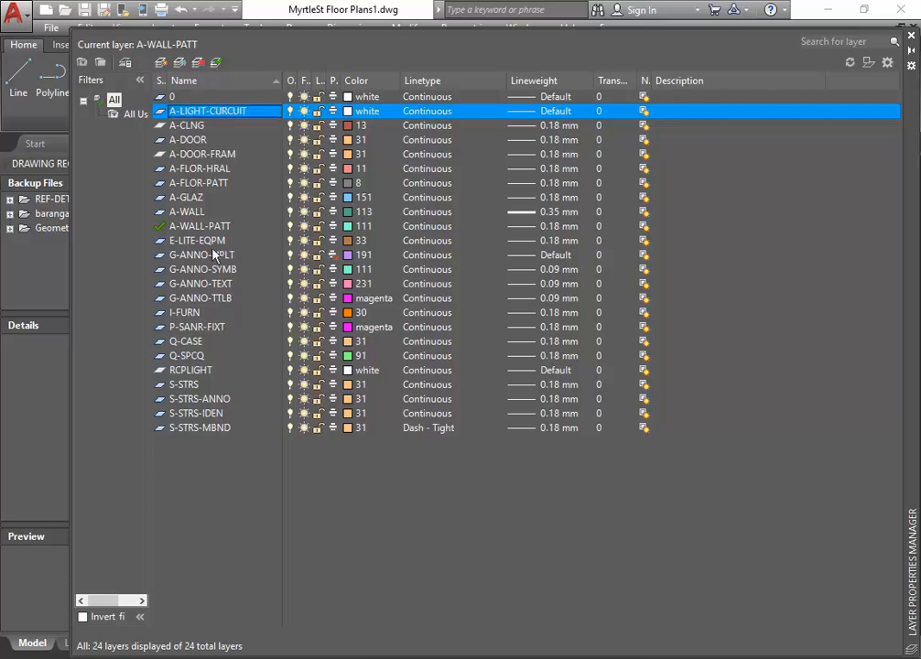
{"action": "left_click", "coordinate": [364, 111]}
{"action": "left_click", "coordinate": [661, 447]}
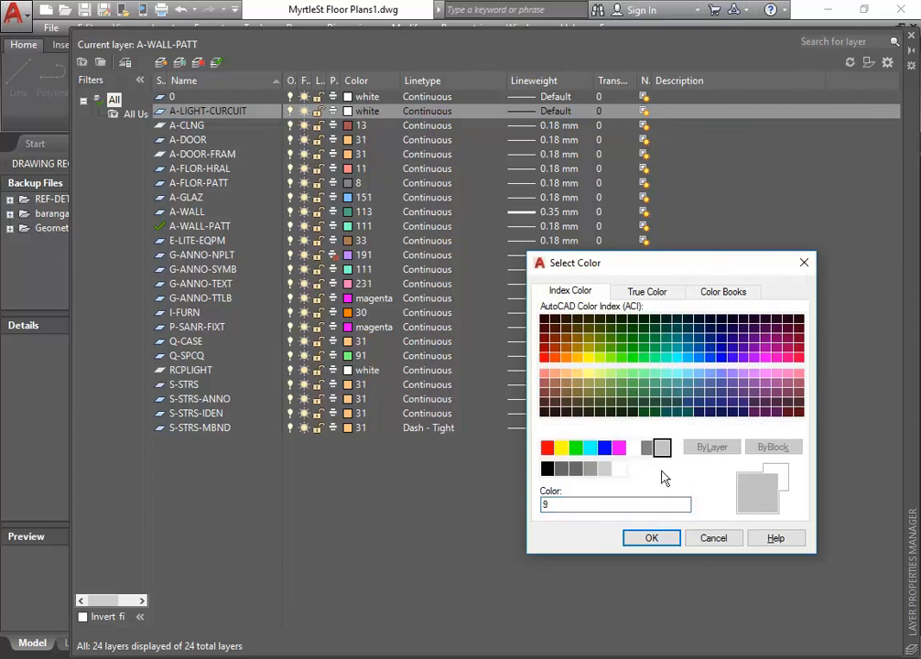
{"action": "left_click", "coordinate": [665, 540]}
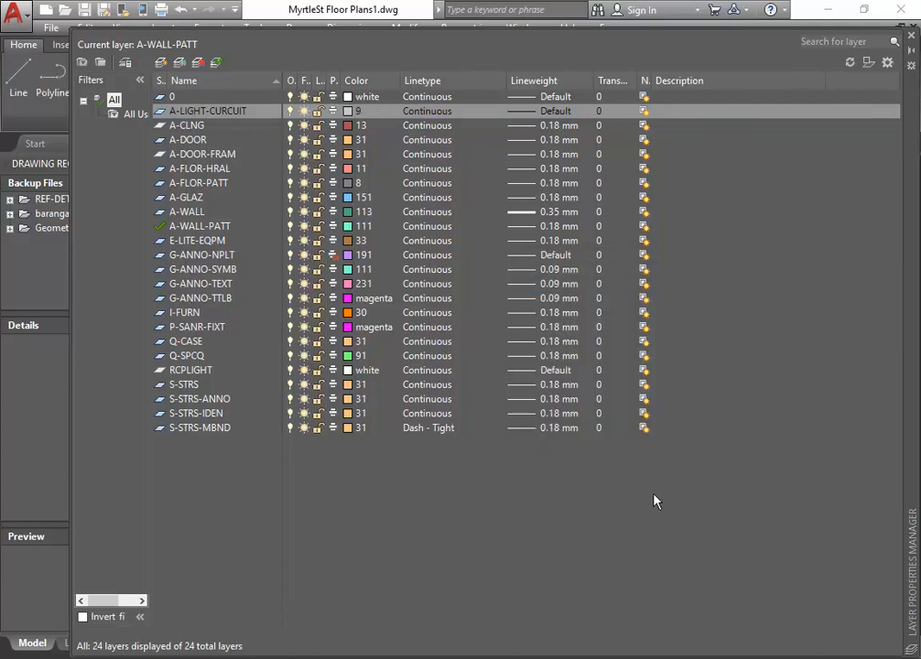
Load the HIDDEN linetype from acadiso.lin for the A-LIGHT-CURCUIT layer and make that layer current
{"action": "left_click", "coordinate": [436, 110]}
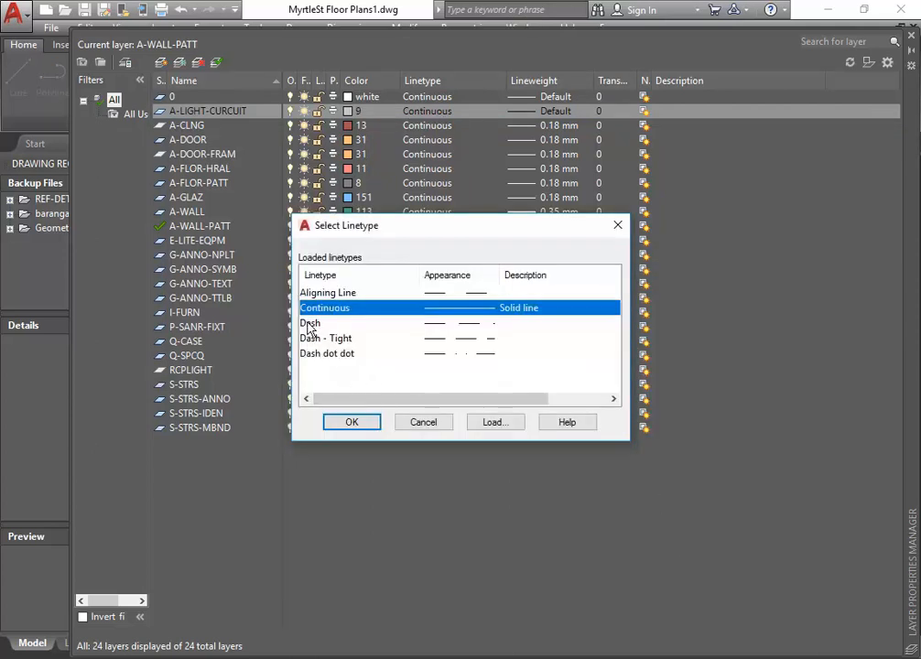
{"action": "left_click", "coordinate": [495, 426]}
{"action": "scroll", "coordinate": [368, 361], "scroll_direction": "down", "scroll_amount": 9}
{"action": "scroll", "coordinate": [323, 342], "scroll_direction": "down", "scroll_amount": 3}
{"action": "left_click", "coordinate": [319, 307]}
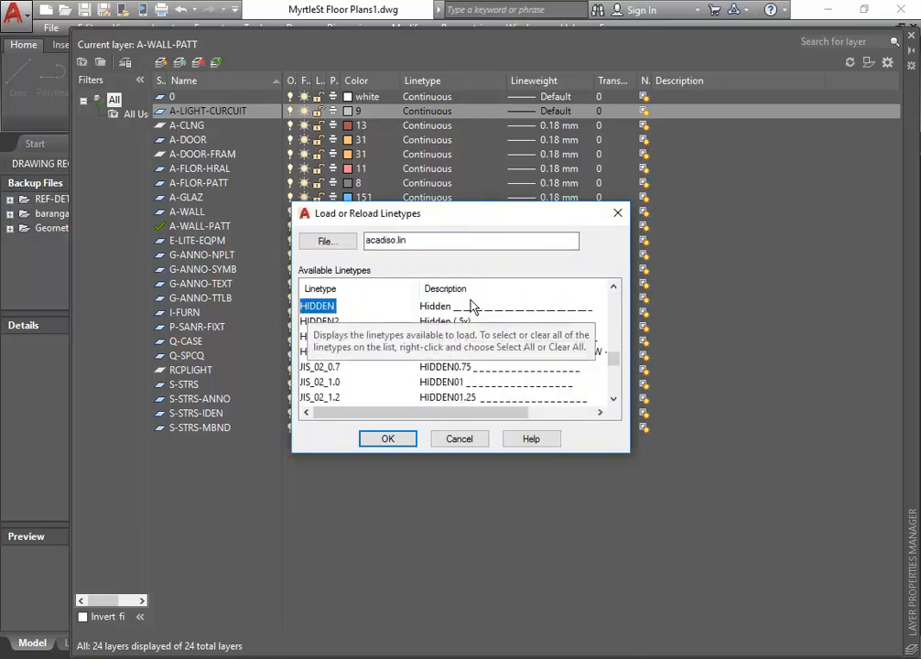
{"action": "left_click", "coordinate": [395, 438]}
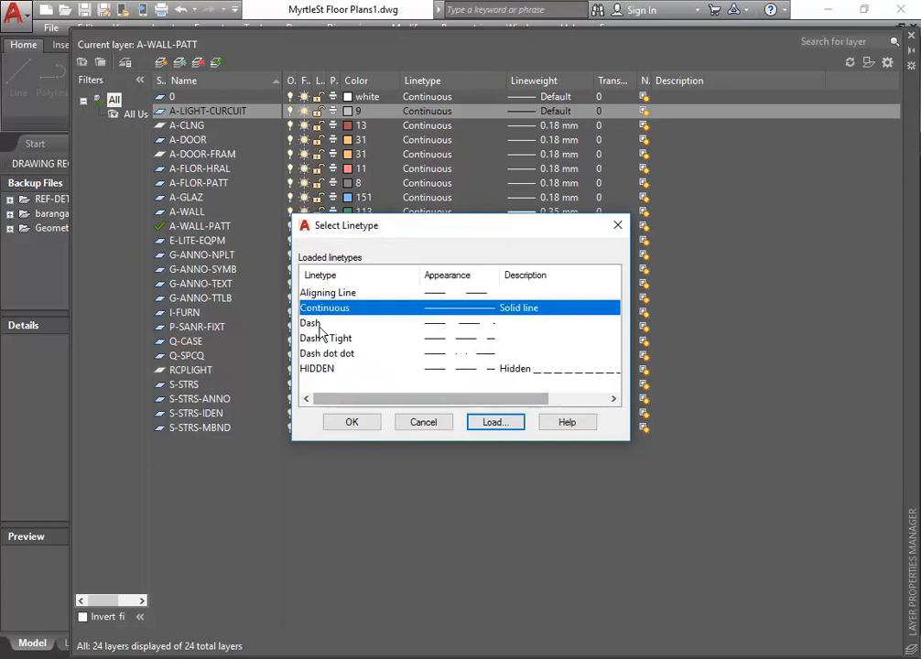
{"action": "left_click", "coordinate": [373, 367]}
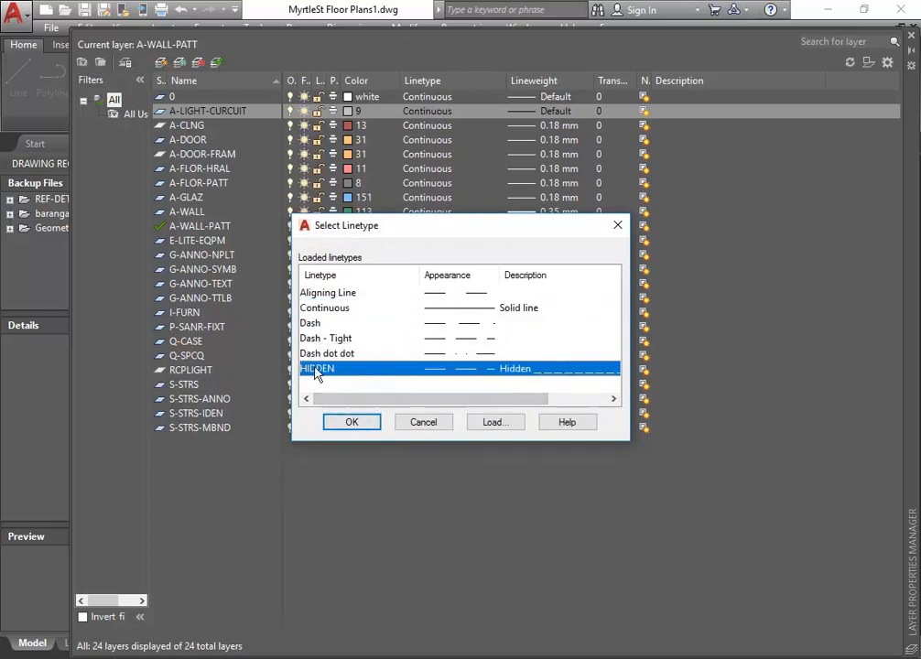
{"action": "left_click", "coordinate": [357, 423]}
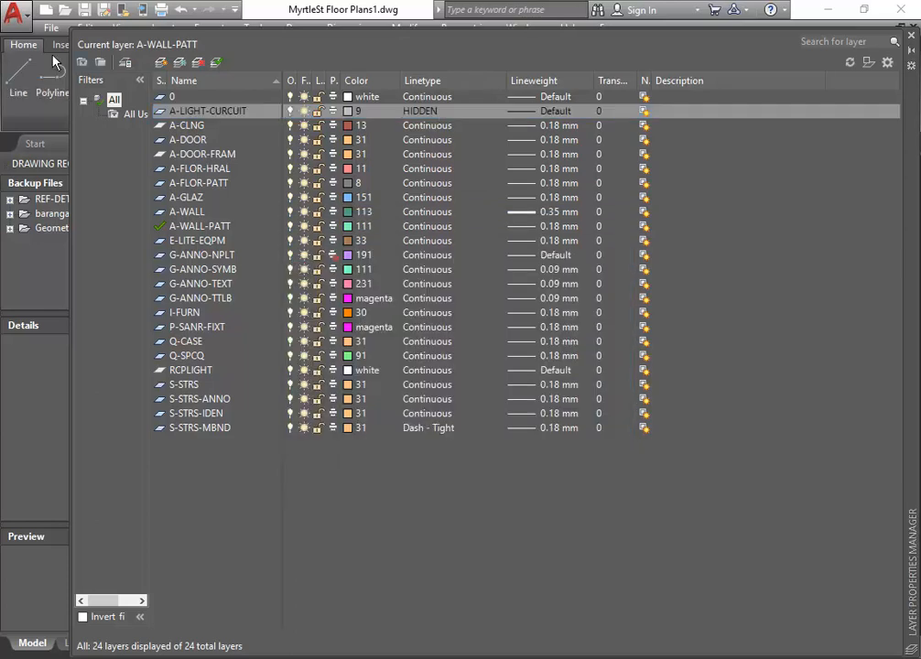
{"action": "double_click", "coordinate": [161, 112]}
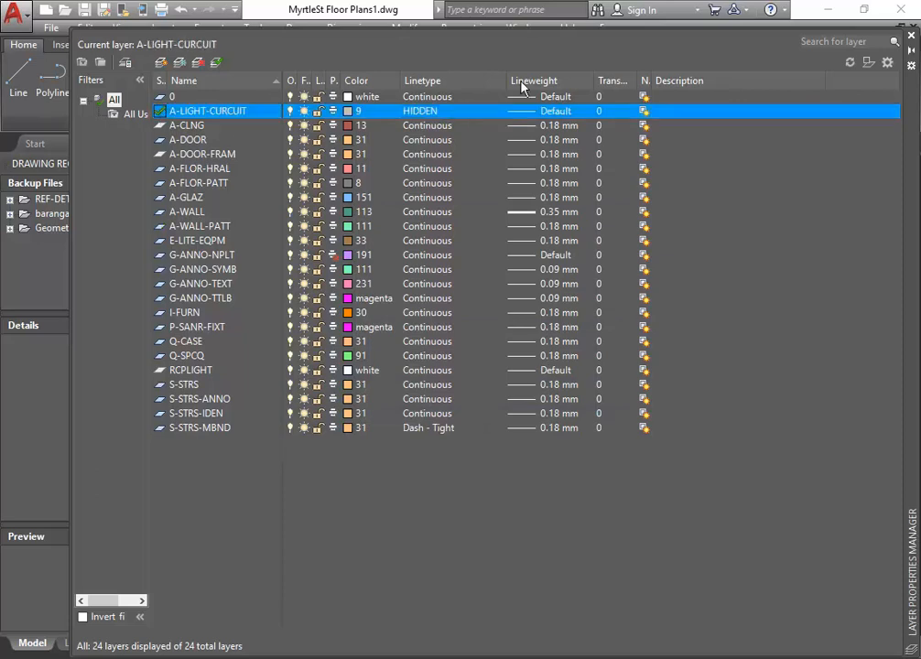
{"action": "left_click", "coordinate": [910, 36]}
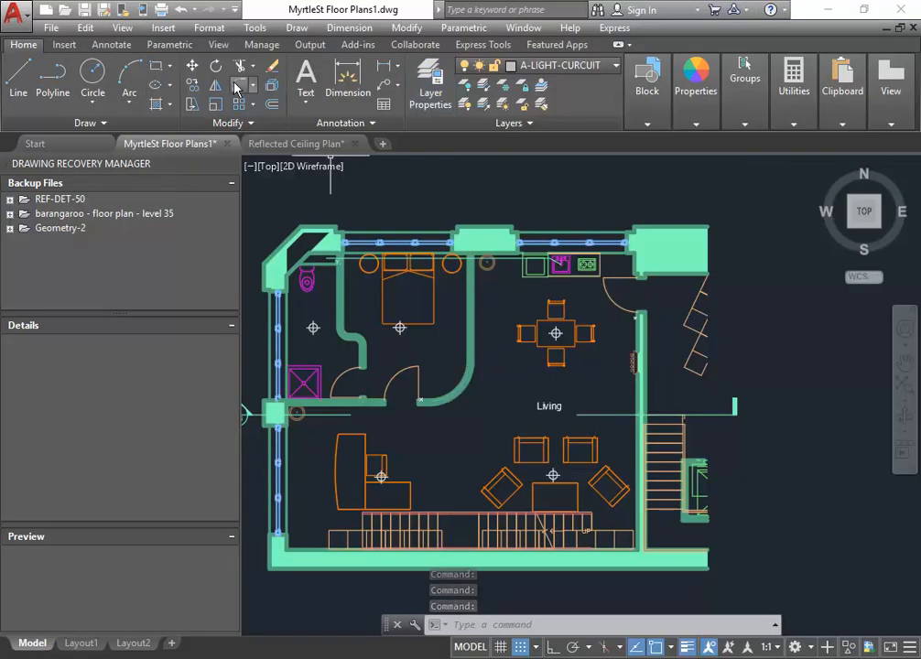
{"action": "left_click", "coordinate": [129, 77]}
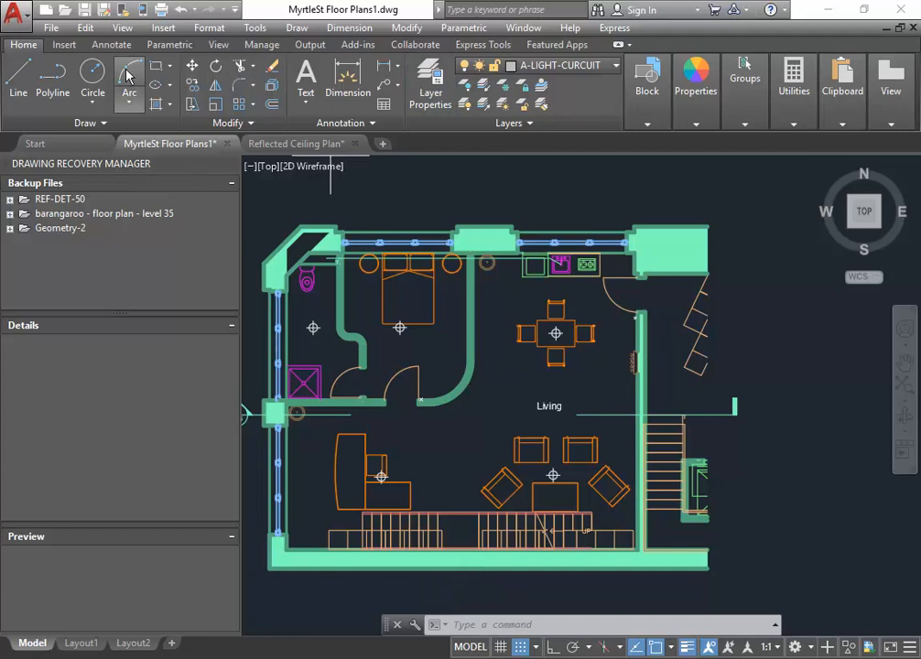
{"action": "scroll", "coordinate": [622, 325], "scroll_direction": "up", "scroll_amount": 6}
{"action": "left_click", "coordinate": [726, 278]}
{"action": "scroll", "coordinate": [641, 321], "scroll_direction": "down", "scroll_amount": 3}
{"action": "left_click", "coordinate": [433, 344]}
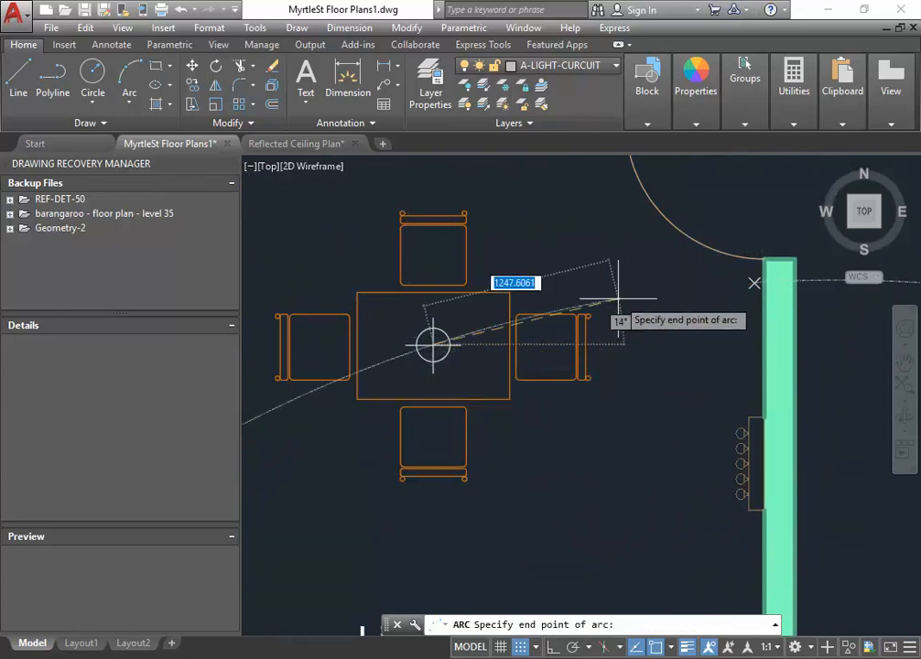
{"action": "key", "text": "Escape"}
Draw a three-point arc from the light switch beside the entrance door, bowing downward, to the centre of the ceiling light over the dining table
{"action": "left_click", "coordinate": [125, 84]}
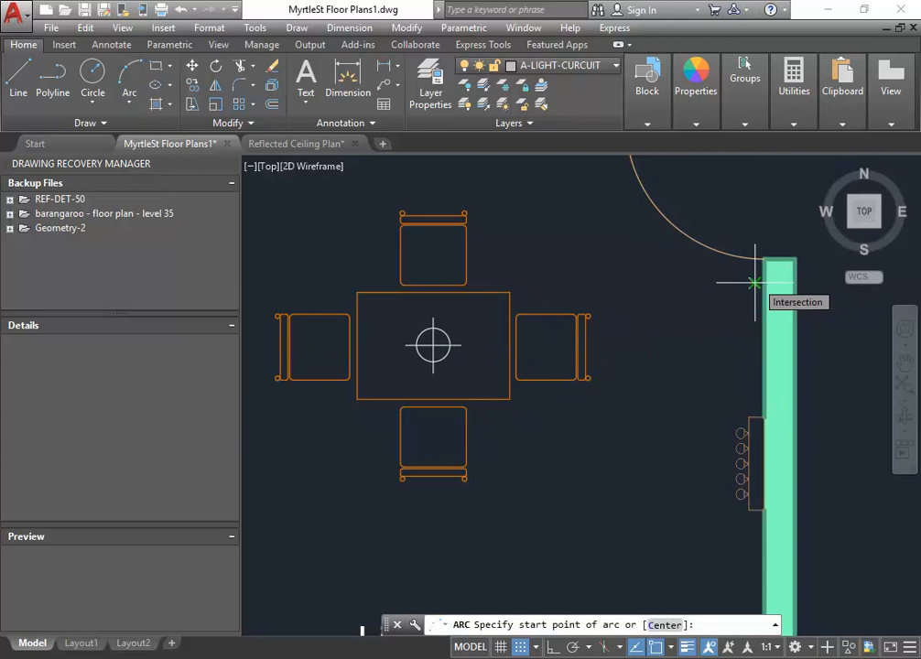
{"action": "left_click", "coordinate": [129, 104]}
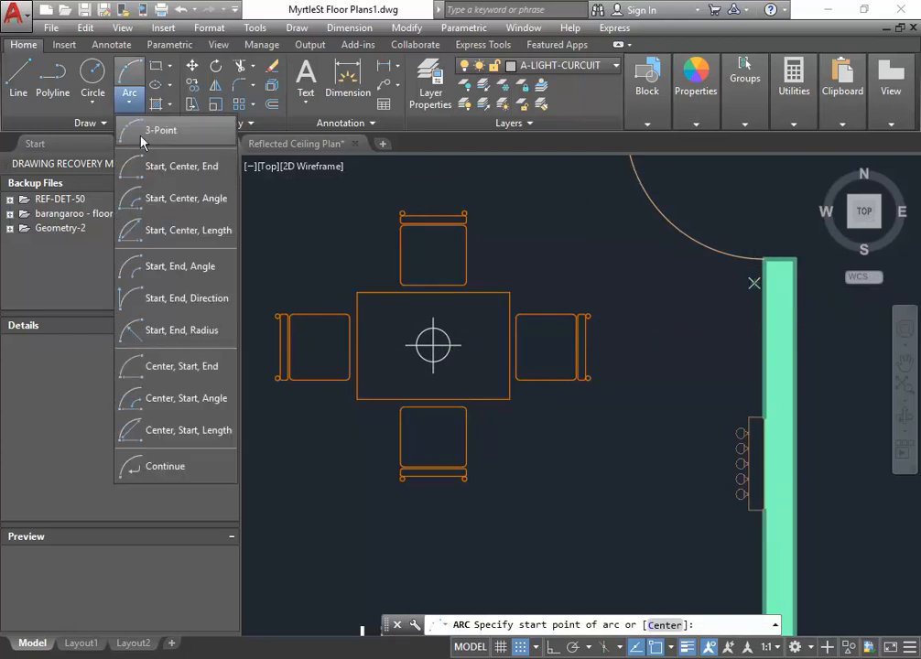
{"action": "left_click", "coordinate": [144, 133]}
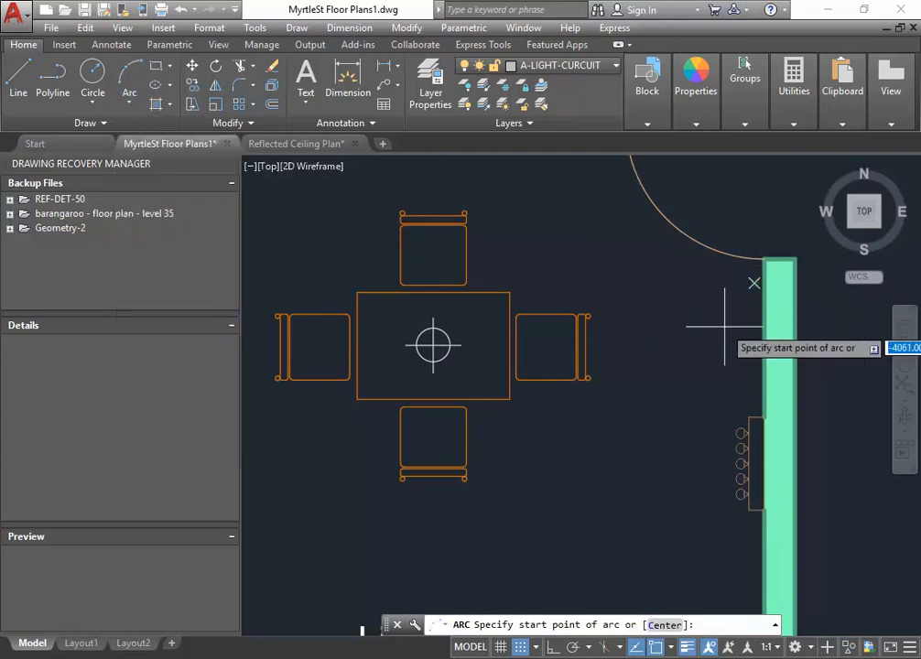
{"action": "left_click", "coordinate": [754, 283]}
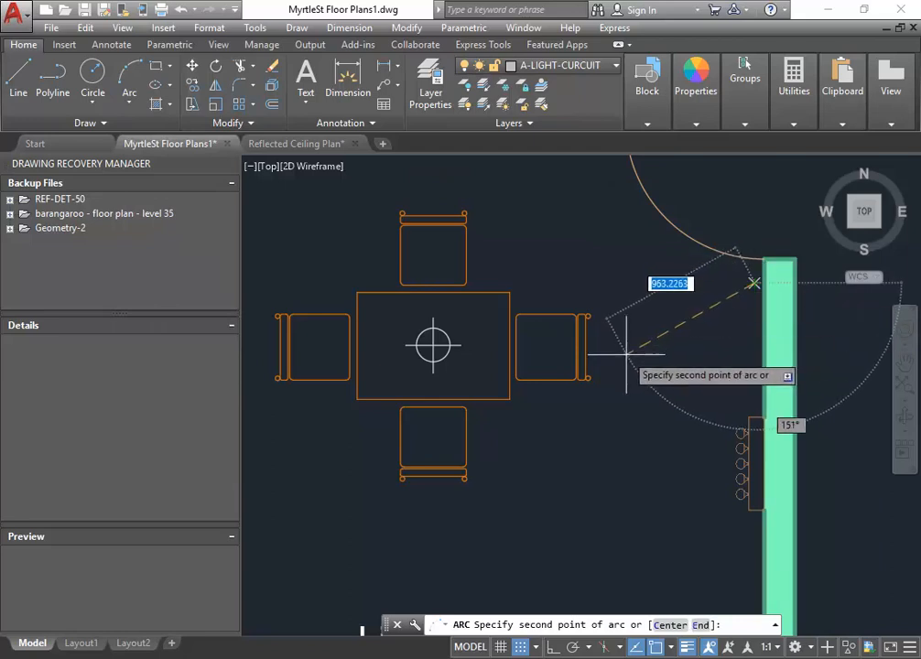
{"action": "left_click", "coordinate": [629, 348]}
{"action": "left_click", "coordinate": [433, 346]}
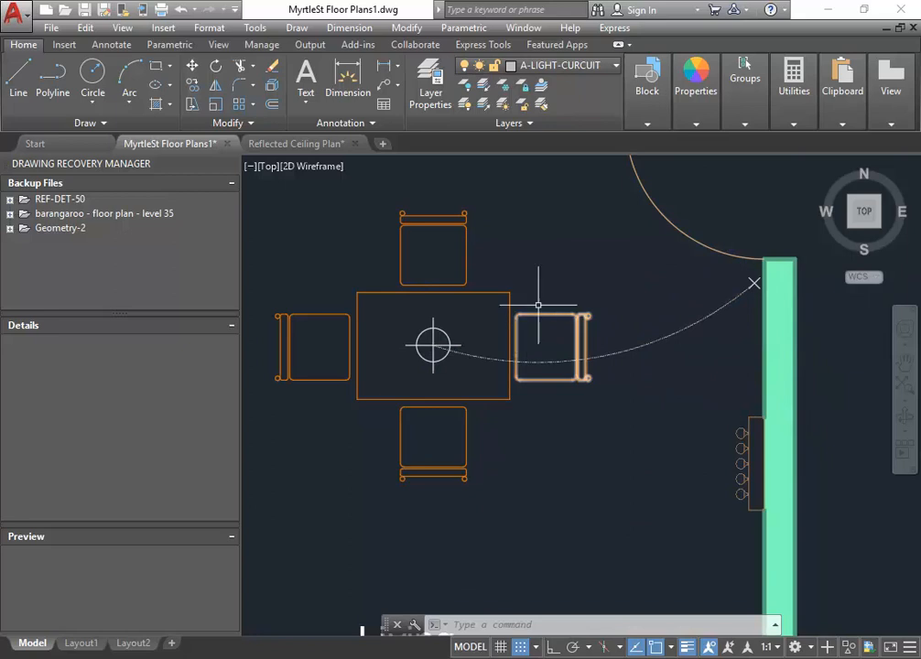
{"action": "scroll", "coordinate": [531, 343], "scroll_direction": "up", "scroll_amount": 5}
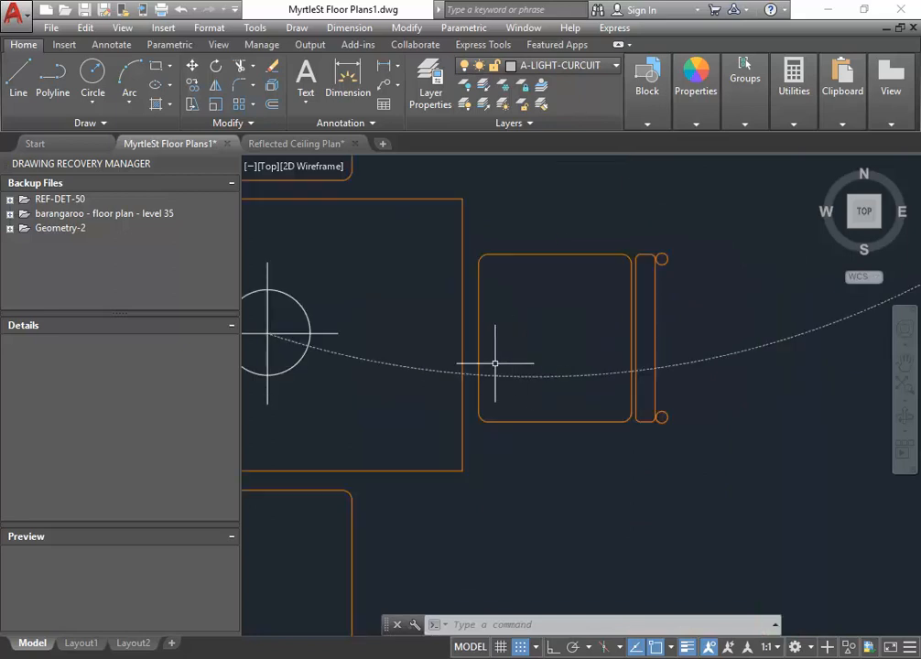
{"action": "scroll", "coordinate": [524, 371], "scroll_direction": "down", "scroll_amount": 8}
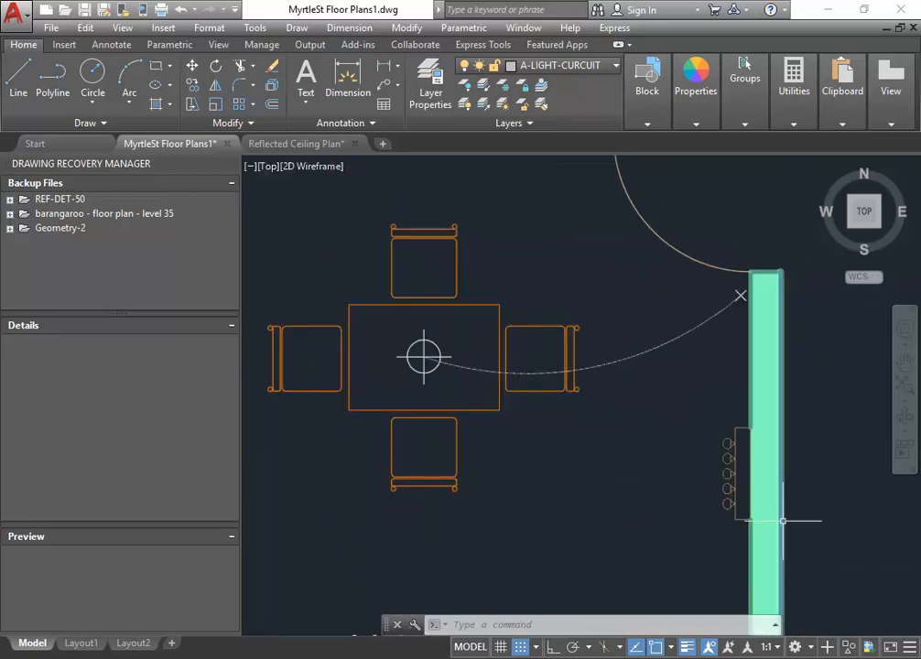
Delete all the imperial scales from the drawing's scale list, keeping only 1:50 and 1:1
{"action": "left_click", "coordinate": [777, 647]}
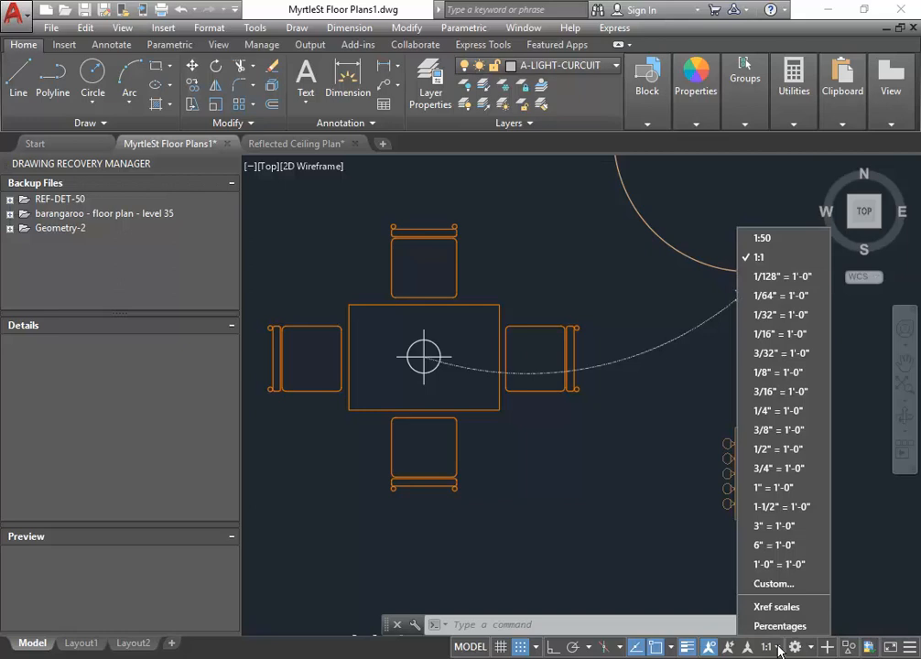
{"action": "left_click", "coordinate": [764, 584]}
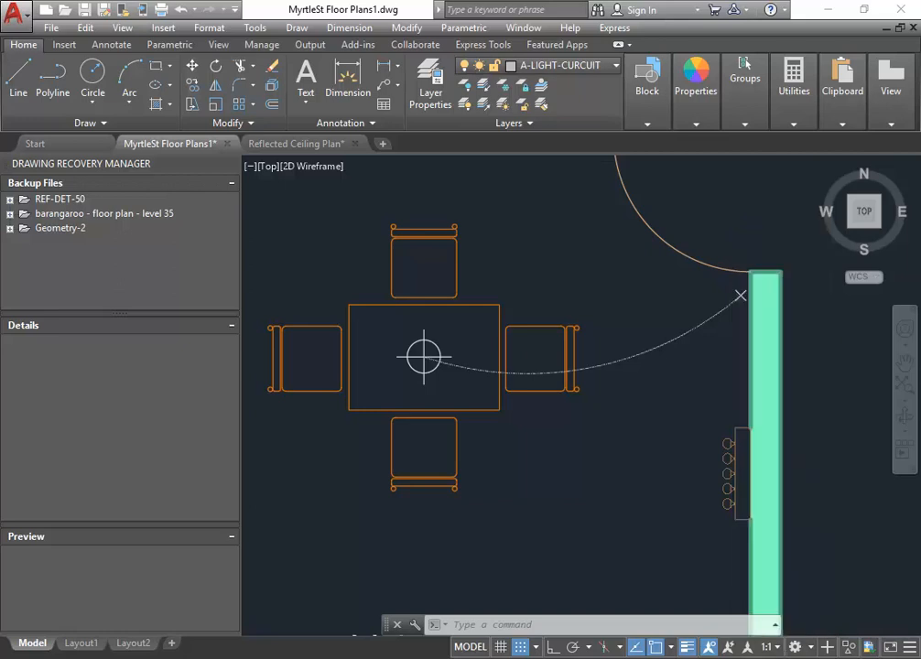
{"action": "left_click_drag", "start_coordinate": [366, 274], "coordinate": [380, 454]}
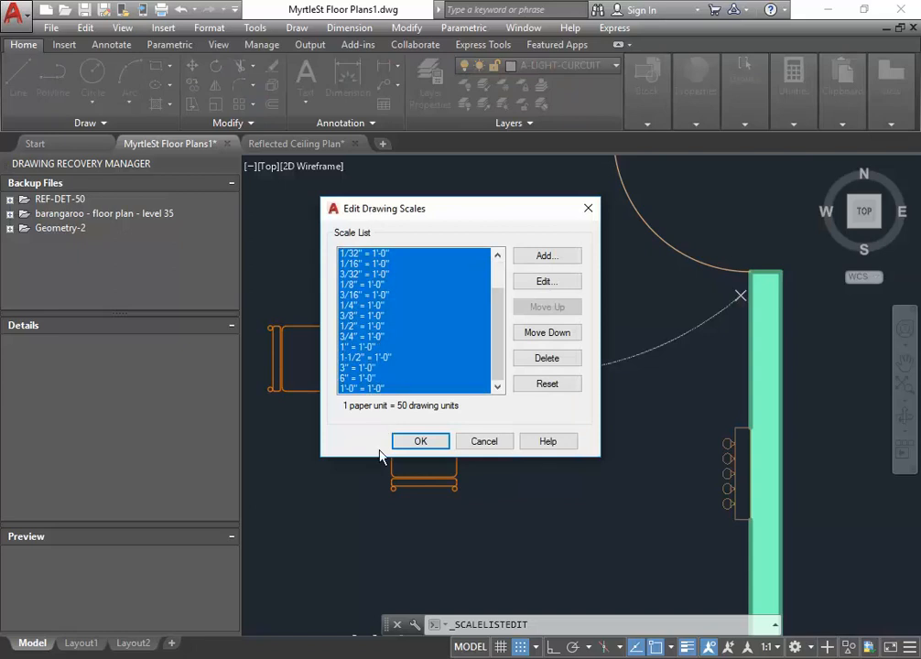
{"action": "left_click", "coordinate": [556, 362]}
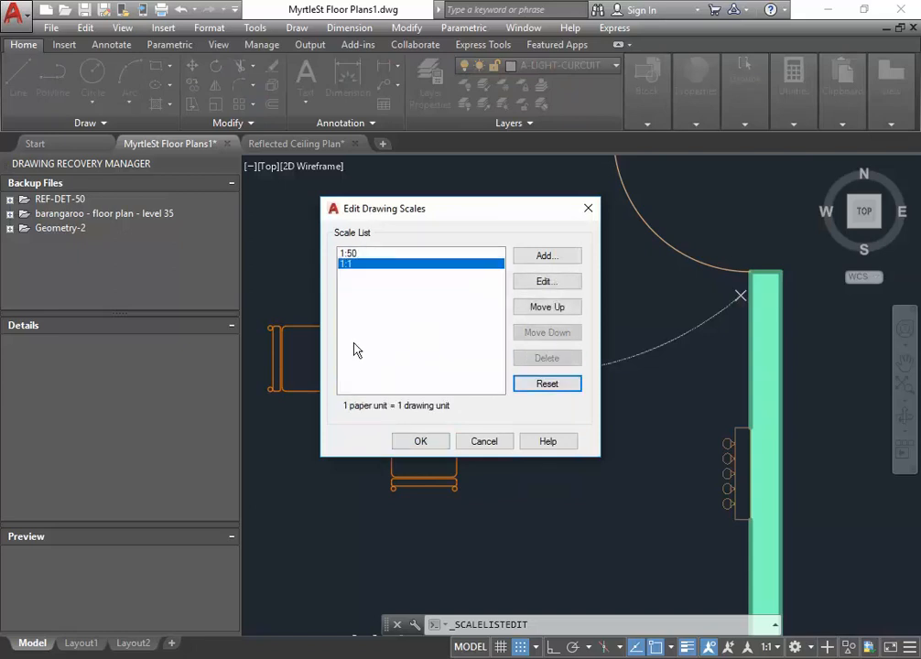
Add a 1:10 scale of 1 paper unit to 10 drawing units and move 1:50 to the end of the scale list
{"action": "left_click", "coordinate": [542, 258]}
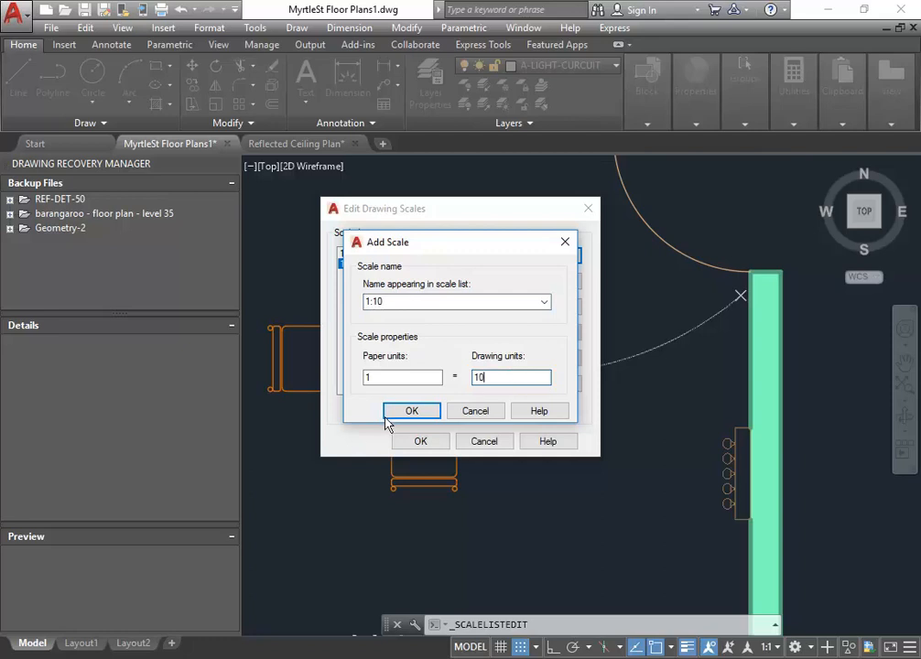
{"action": "key", "text": "Return"}
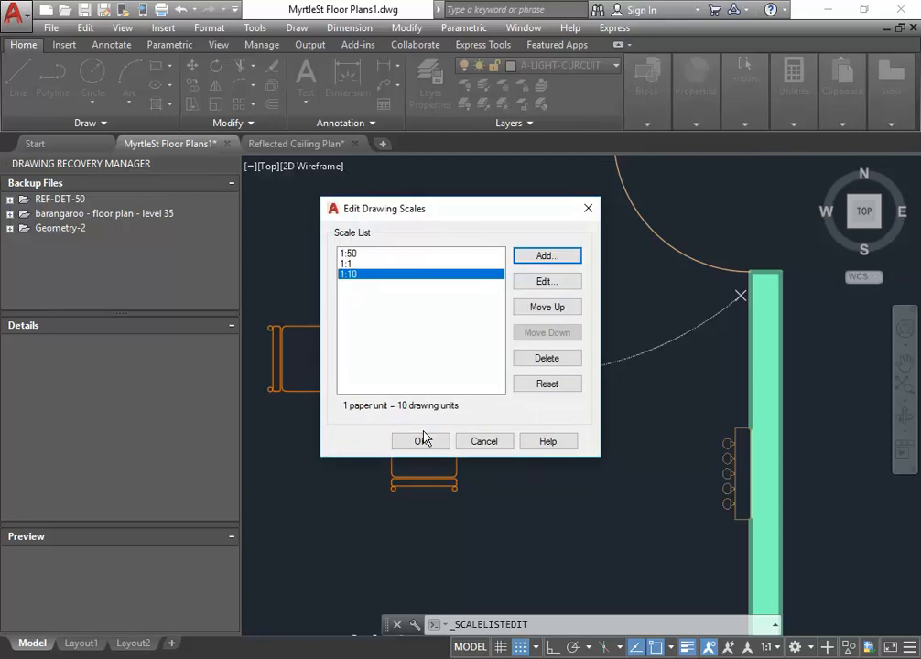
{"action": "left_click", "coordinate": [350, 255]}
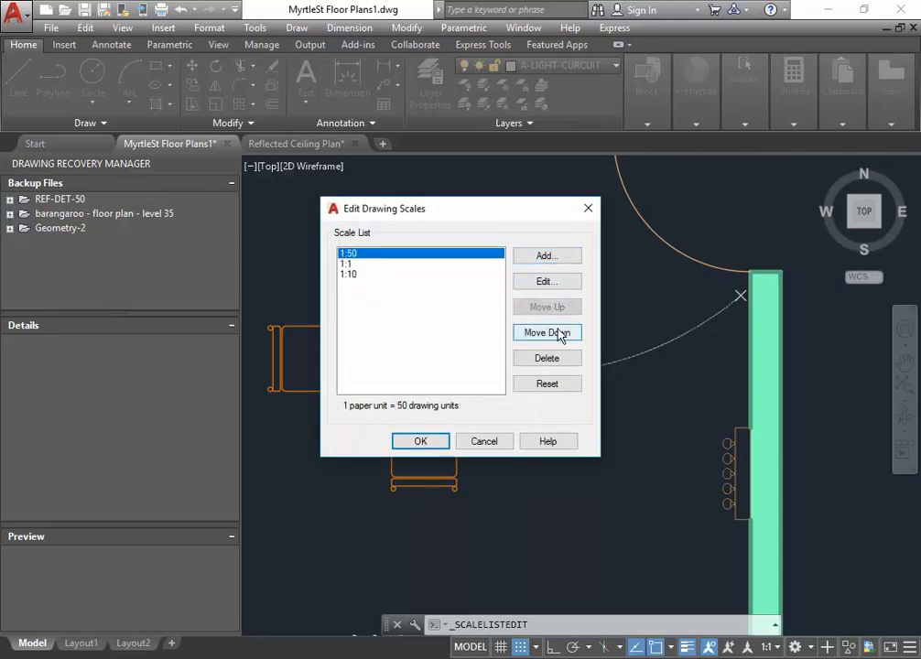
{"action": "left_click", "coordinate": [547, 332]}
{"action": "left_click", "coordinate": [548, 332]}
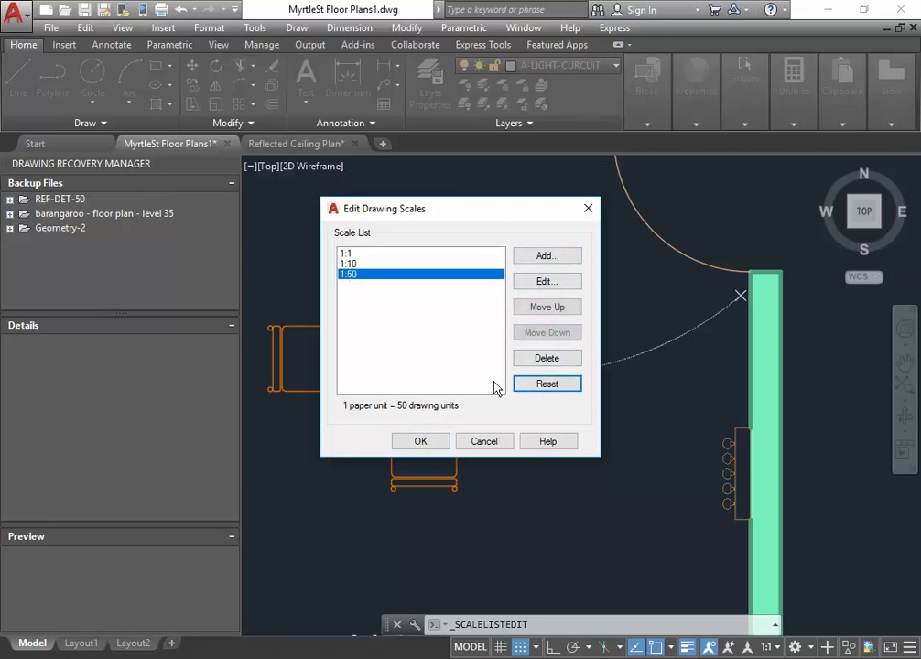
{"action": "left_click", "coordinate": [421, 442]}
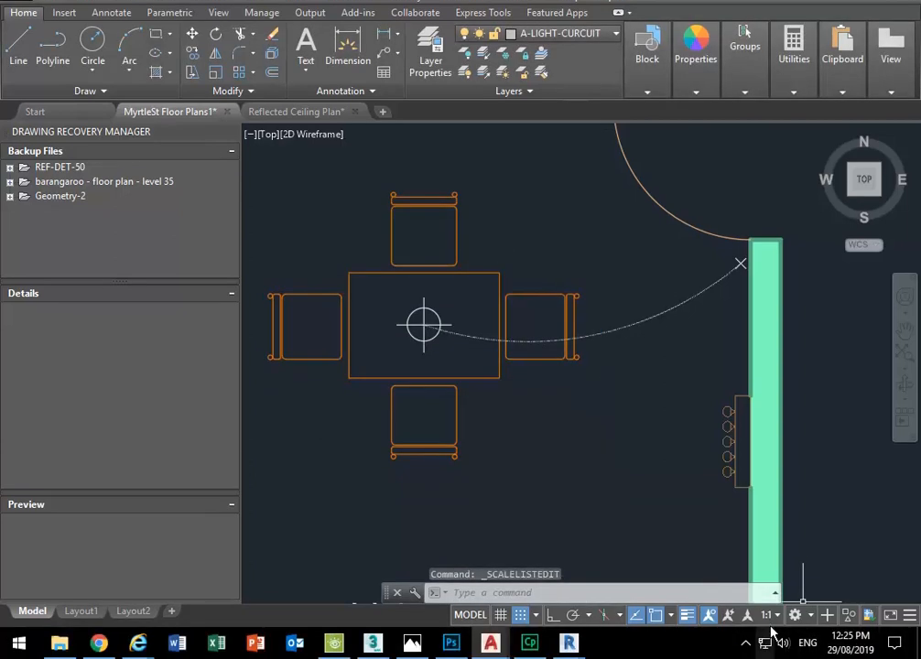
Set the annotation scale to 1:50 and regenerate the model to refresh the dashed linetypes
{"action": "left_click", "coordinate": [774, 647]}
{"action": "left_click", "coordinate": [761, 532]}
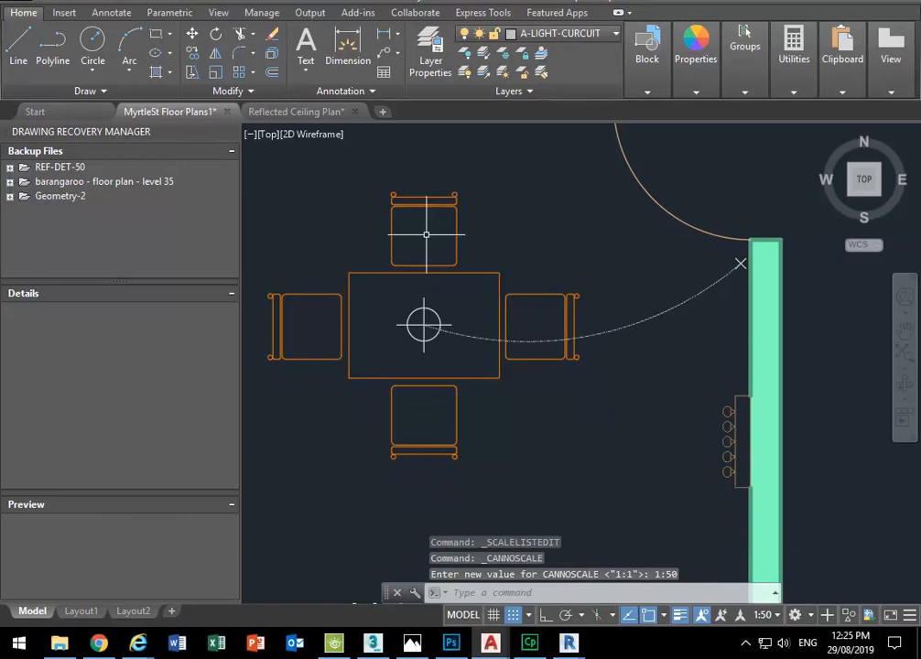
{"action": "type", "text": "r"}
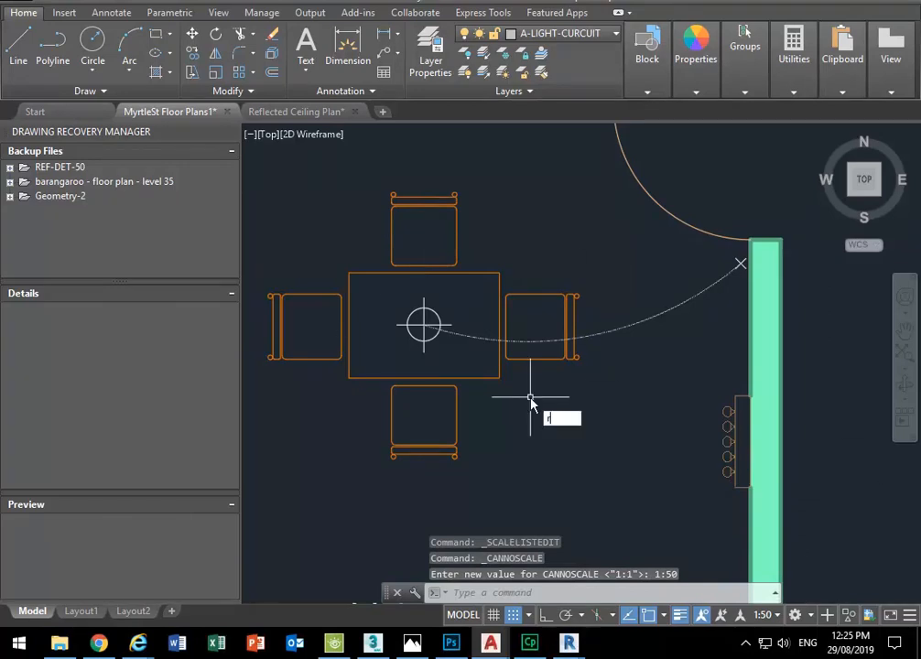
{"action": "key", "text": "Return"}
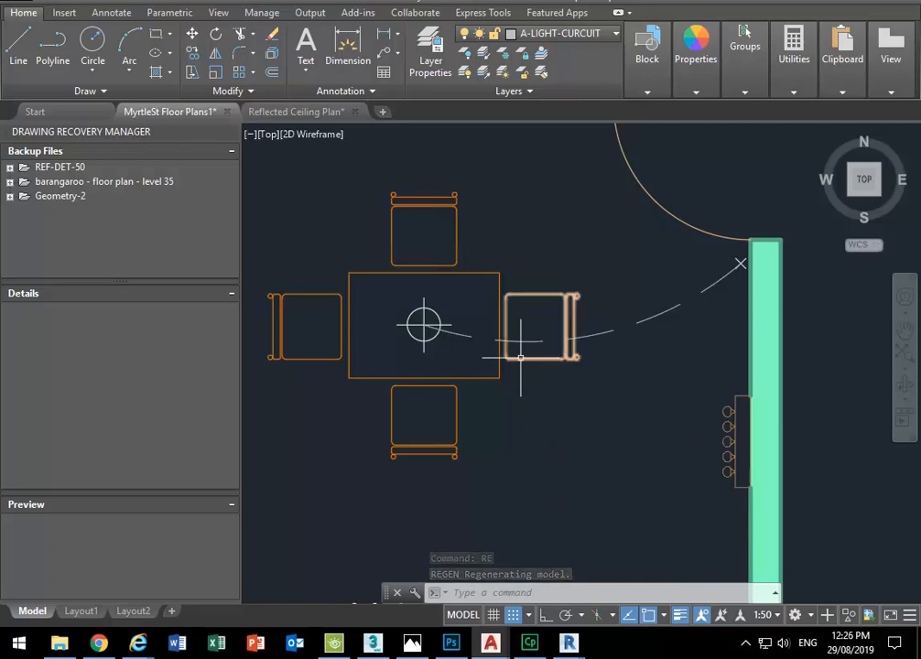
{"action": "scroll", "coordinate": [519, 357], "scroll_direction": "down", "scroll_amount": 5}
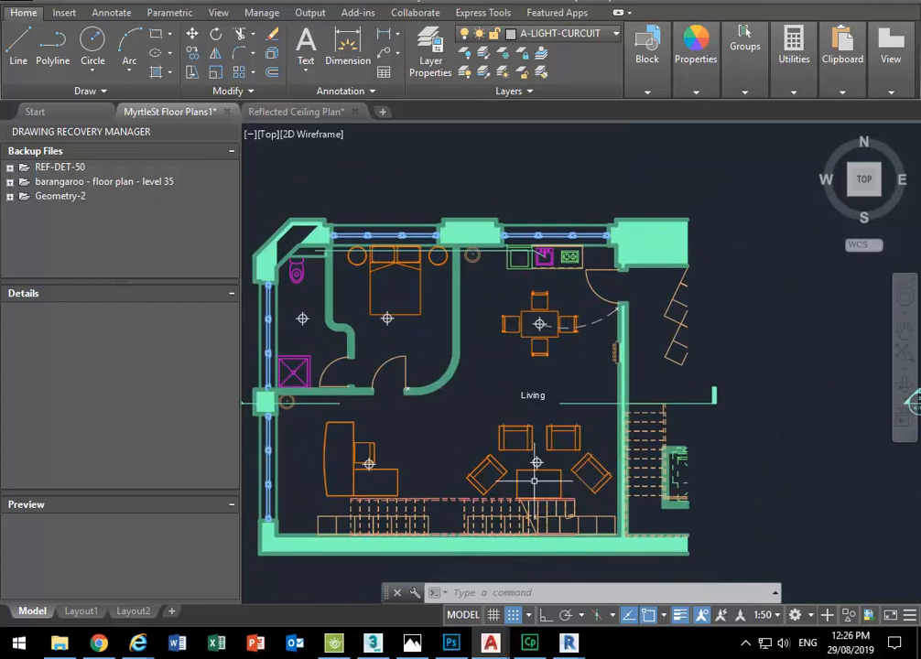
Copy the entrance light switch symbol straight down along the wall by about 109 units with ortho on
{"action": "scroll", "coordinate": [586, 399], "scroll_direction": "up", "scroll_amount": 2}
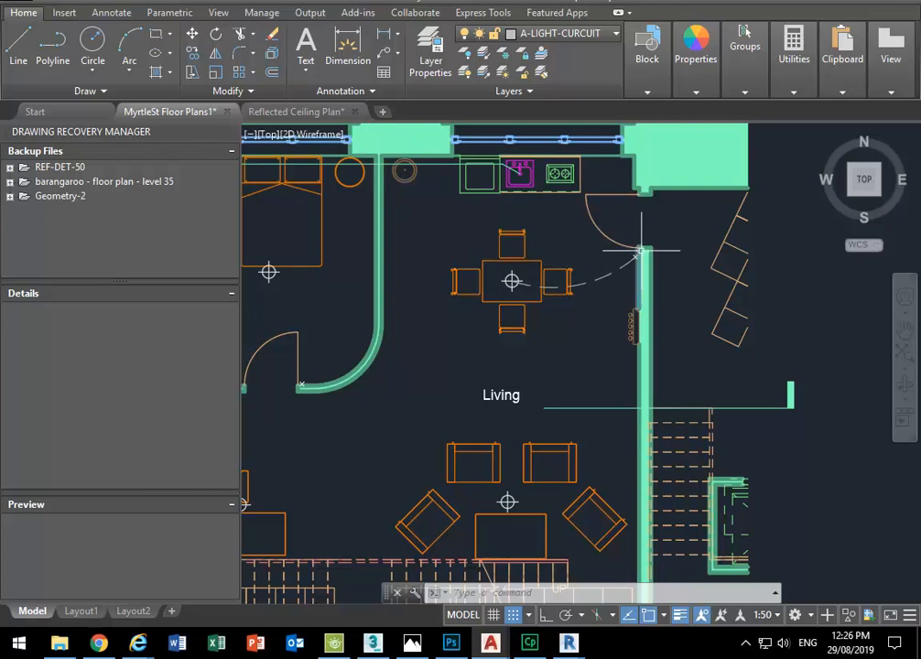
{"action": "scroll", "coordinate": [644, 261], "scroll_direction": "up", "scroll_amount": 5}
{"action": "left_click", "coordinate": [514, 186]}
{"action": "left_click", "coordinate": [654, 269]}
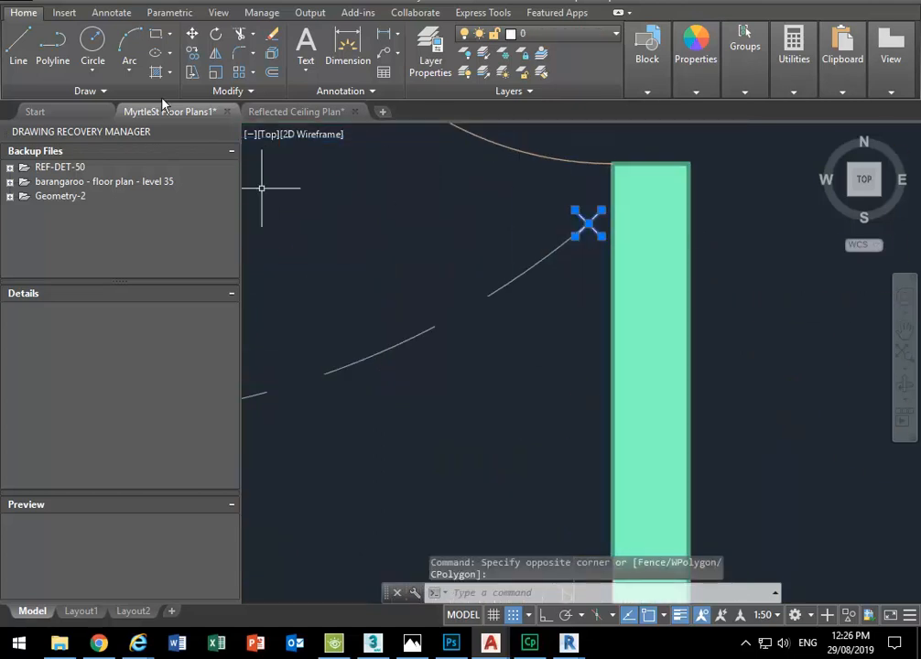
{"action": "left_click", "coordinate": [193, 53]}
{"action": "left_click", "coordinate": [480, 212]}
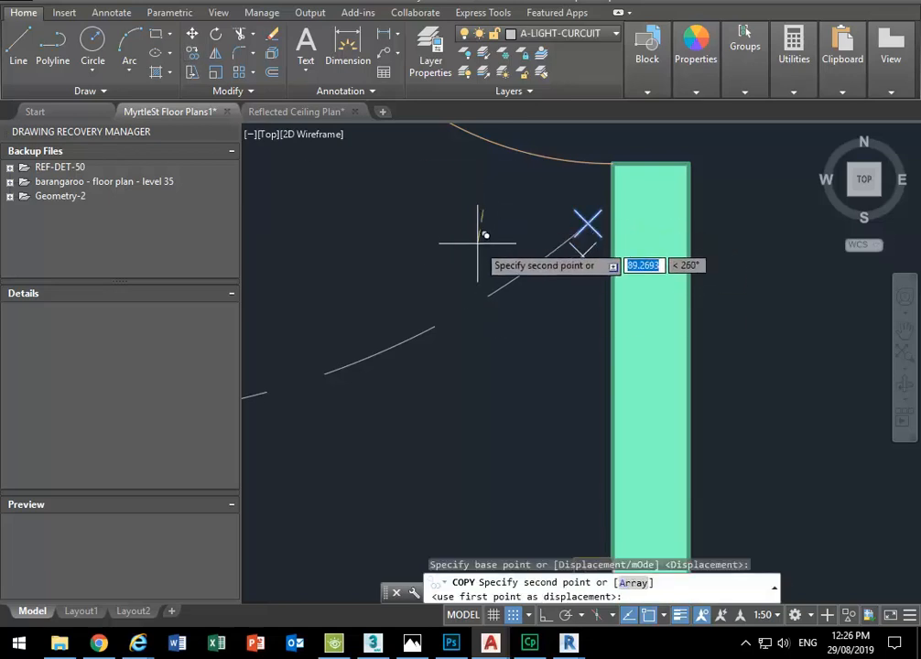
{"action": "key", "text": "F8"}
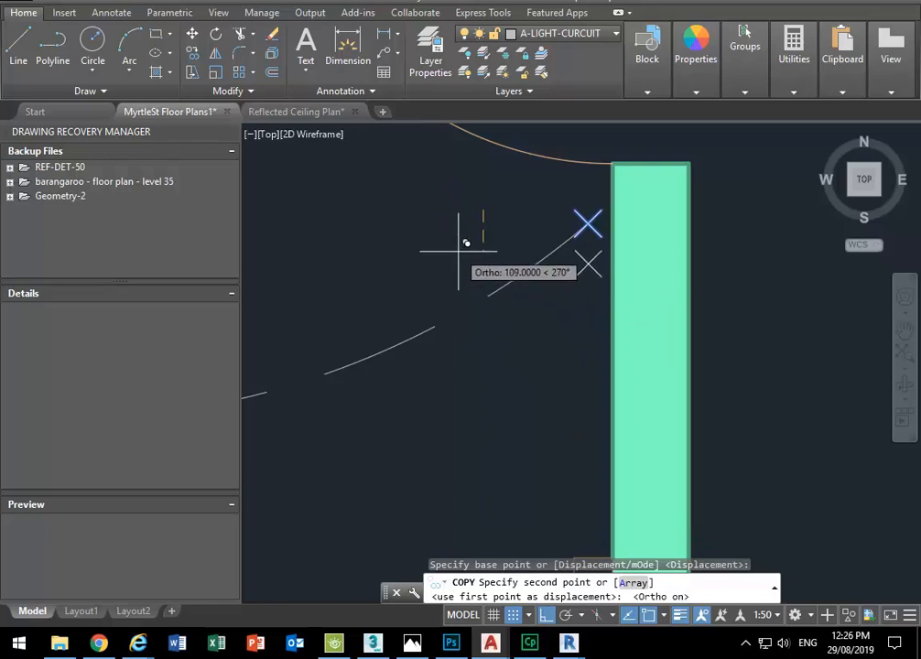
{"action": "left_click", "coordinate": [470, 242]}
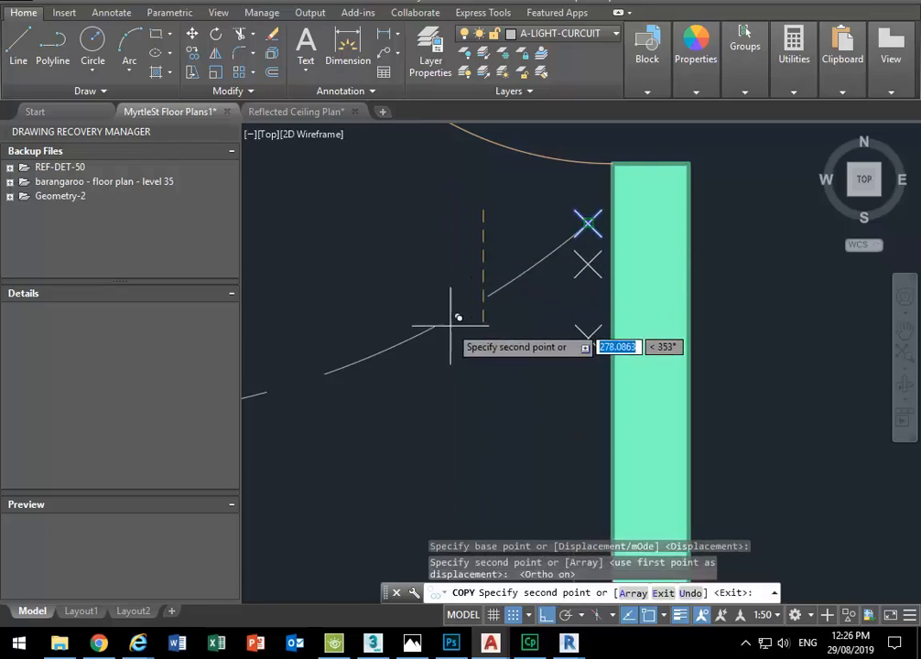
{"action": "key", "text": "Escape"}
{"action": "key", "text": "Escape"}
Stretch the midpoint of the dining light's circuit arc straight up so the arc bows toward the entrance door
{"action": "scroll", "coordinate": [485, 338], "scroll_direction": "down", "scroll_amount": 1}
{"action": "left_click", "coordinate": [502, 350]}
{"action": "left_click", "coordinate": [478, 318]}
{"action": "middle_click_drag", "start_coordinate": [492, 328], "coordinate": [540, 333]}
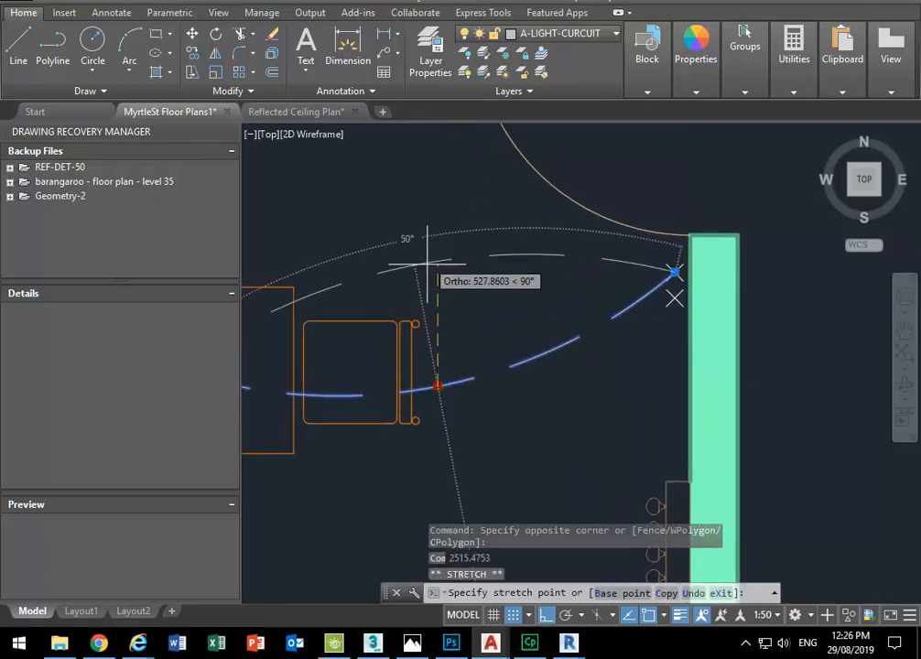
{"action": "key", "text": "Escape"}
{"action": "scroll", "coordinate": [479, 330], "scroll_direction": "down", "scroll_amount": 3}
{"action": "key", "text": "Escape"}
{"action": "middle_click_drag", "start_coordinate": [497, 441], "coordinate": [469, 395]}
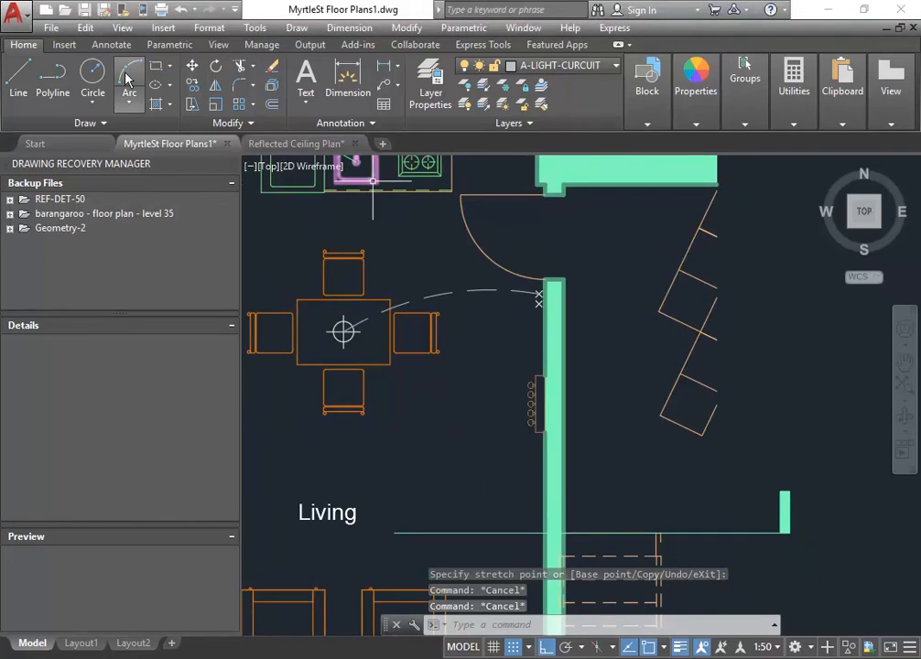
{"action": "left_click", "coordinate": [129, 80]}
{"action": "scroll", "coordinate": [549, 291], "scroll_direction": "up", "scroll_amount": 8}
{"action": "left_click", "coordinate": [350, 363]}
{"action": "scroll", "coordinate": [355, 370], "scroll_direction": "down", "scroll_amount": 8}
{"action": "middle_click_drag", "start_coordinate": [415, 337], "coordinate": [589, 246]}
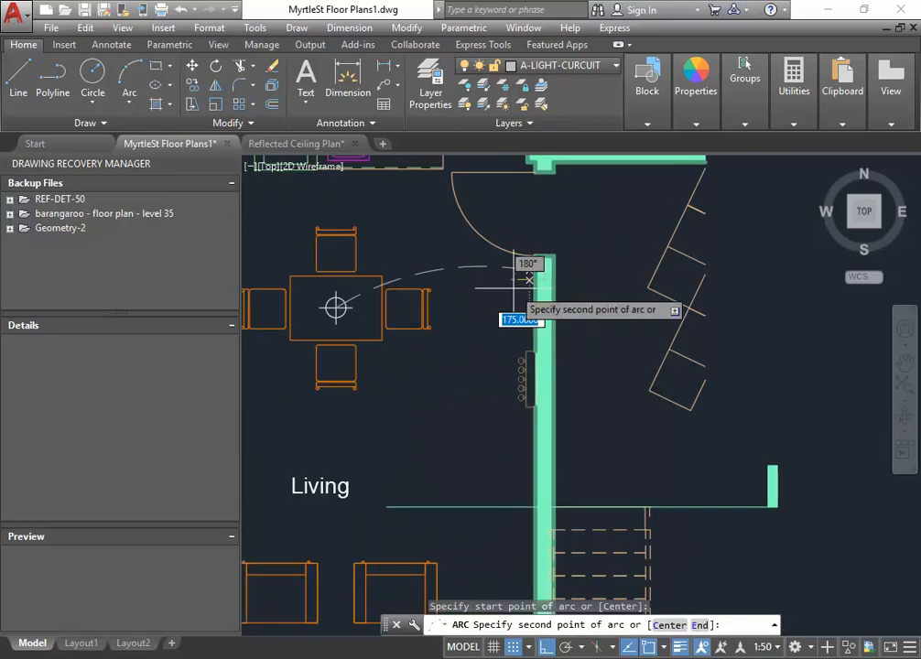
{"action": "scroll", "coordinate": [530, 272], "scroll_direction": "up", "scroll_amount": 8}
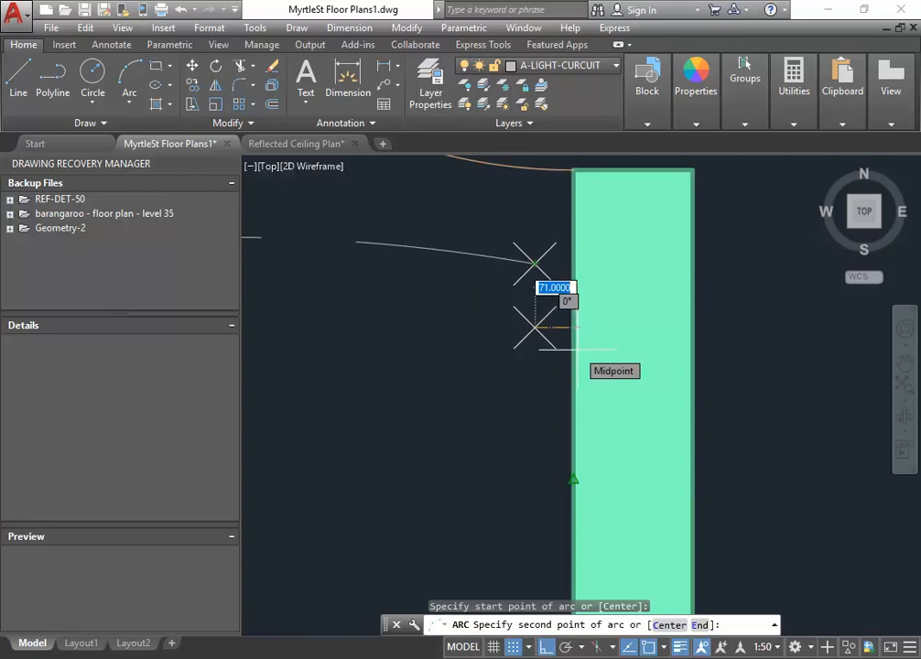
{"action": "scroll", "coordinate": [476, 366], "scroll_direction": "down", "scroll_amount": 4}
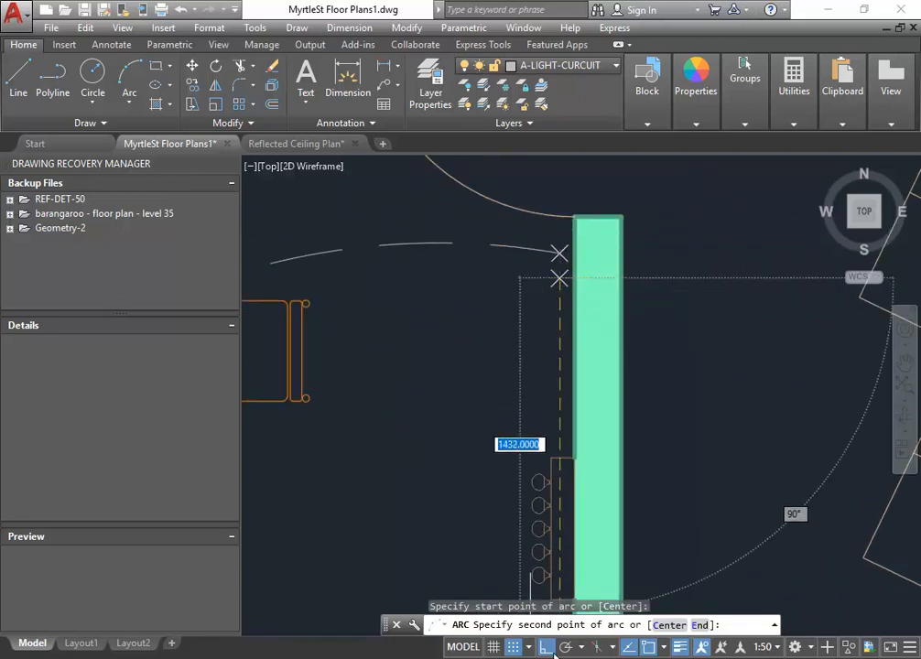
{"action": "left_click", "coordinate": [544, 647]}
{"action": "middle_click_drag", "start_coordinate": [532, 458], "coordinate": [601, 251]}
{"action": "scroll", "coordinate": [603, 252], "scroll_direction": "down", "scroll_amount": 5}
{"action": "scroll", "coordinate": [529, 343], "scroll_direction": "up", "scroll_amount": 5}
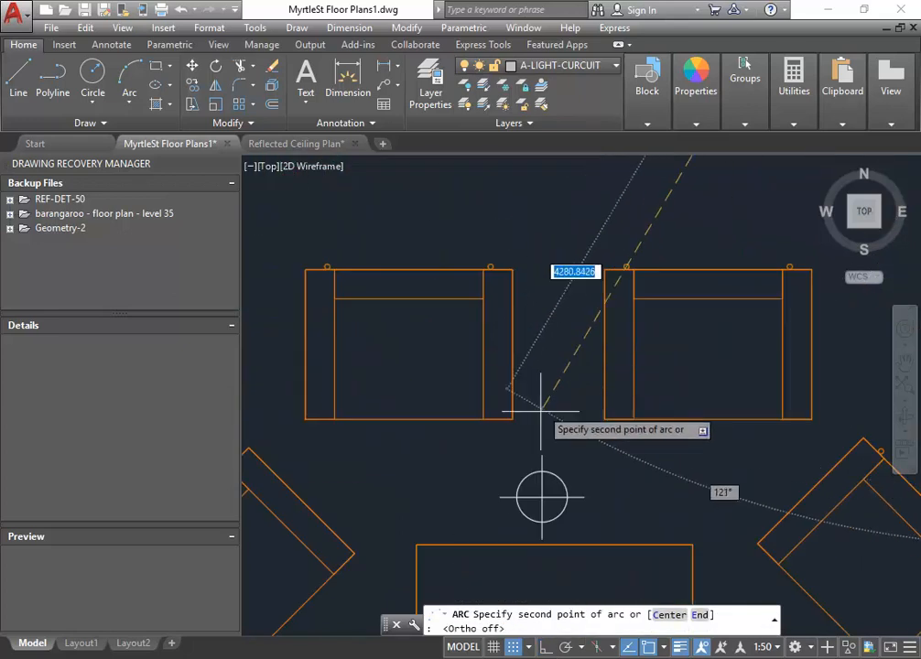
{"action": "left_click", "coordinate": [542, 497]}
{"action": "key", "text": "Escape"}
{"action": "scroll", "coordinate": [485, 509], "scroll_direction": "down", "scroll_amount": 4}
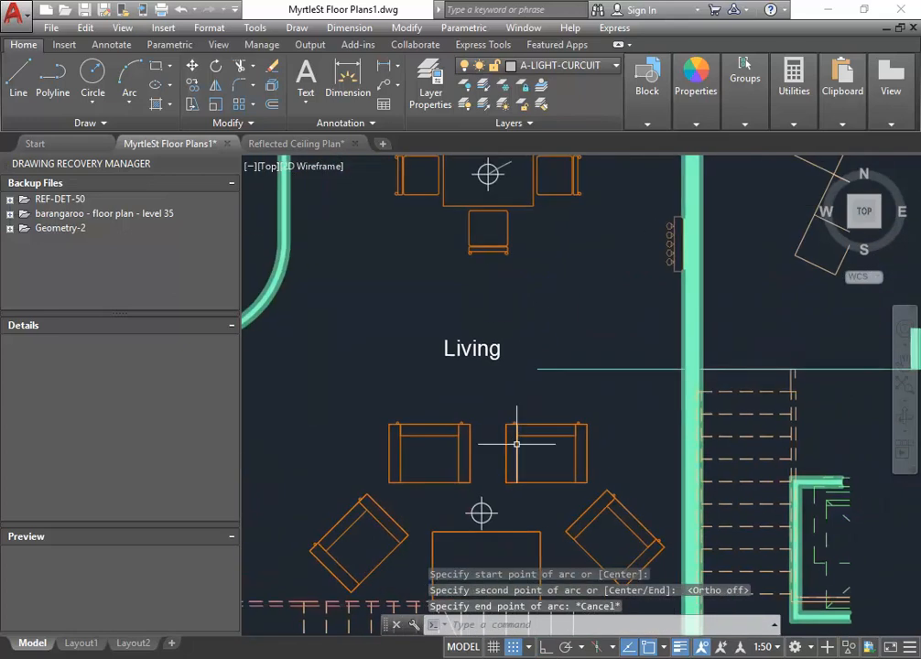
Draw a three-point arc from the lower entrance light switch to the centre of the living room ceiling light
{"action": "left_click", "coordinate": [129, 77]}
{"action": "scroll", "coordinate": [564, 318], "scroll_direction": "up", "scroll_amount": 5}
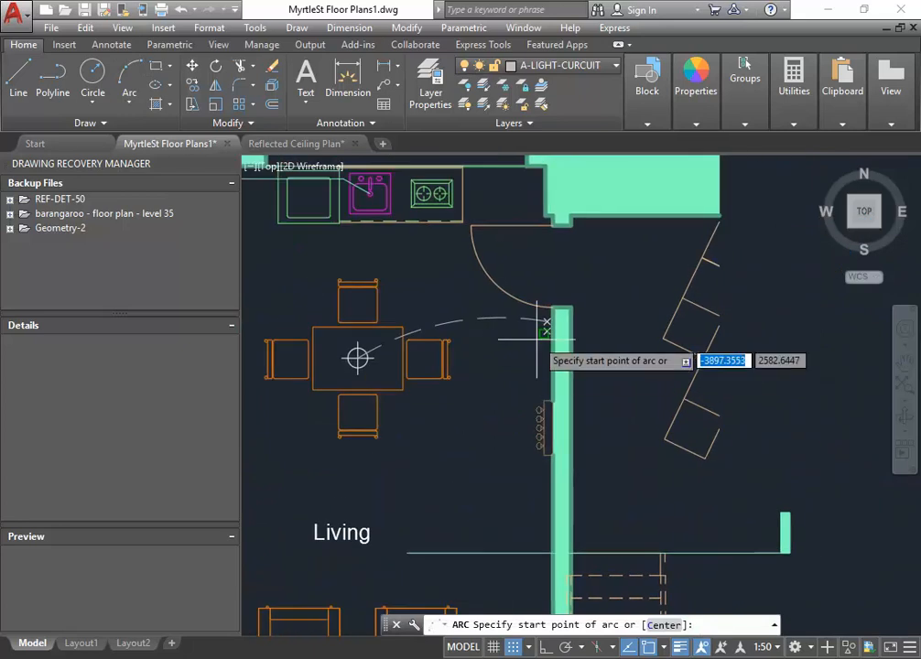
{"action": "left_click", "coordinate": [571, 303]}
{"action": "scroll", "coordinate": [596, 208], "scroll_direction": "down", "scroll_amount": 6}
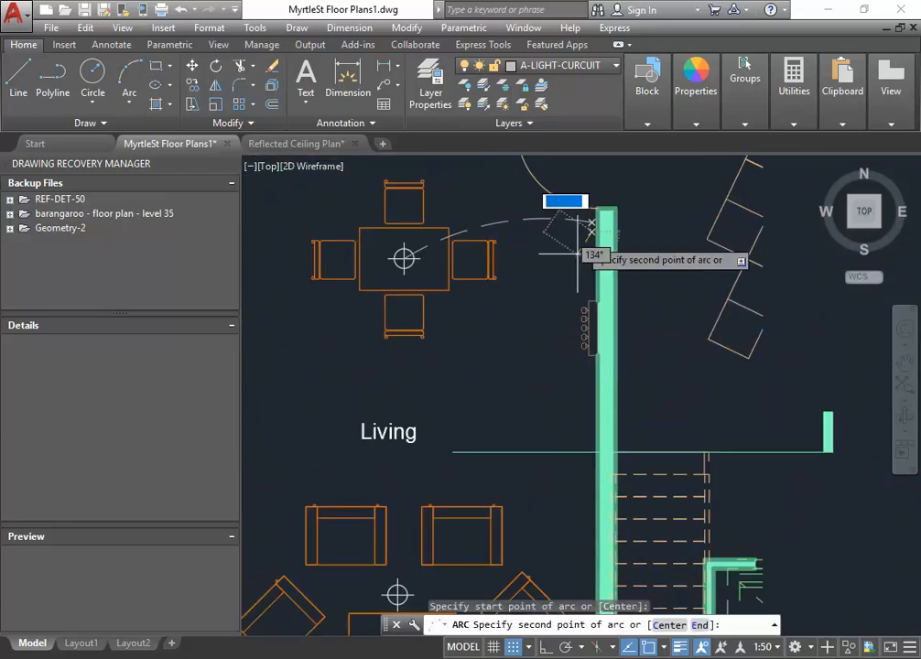
{"action": "left_click", "coordinate": [484, 371]}
{"action": "middle_click_drag", "start_coordinate": [472, 423], "coordinate": [531, 283]}
{"action": "left_click", "coordinate": [455, 450]}
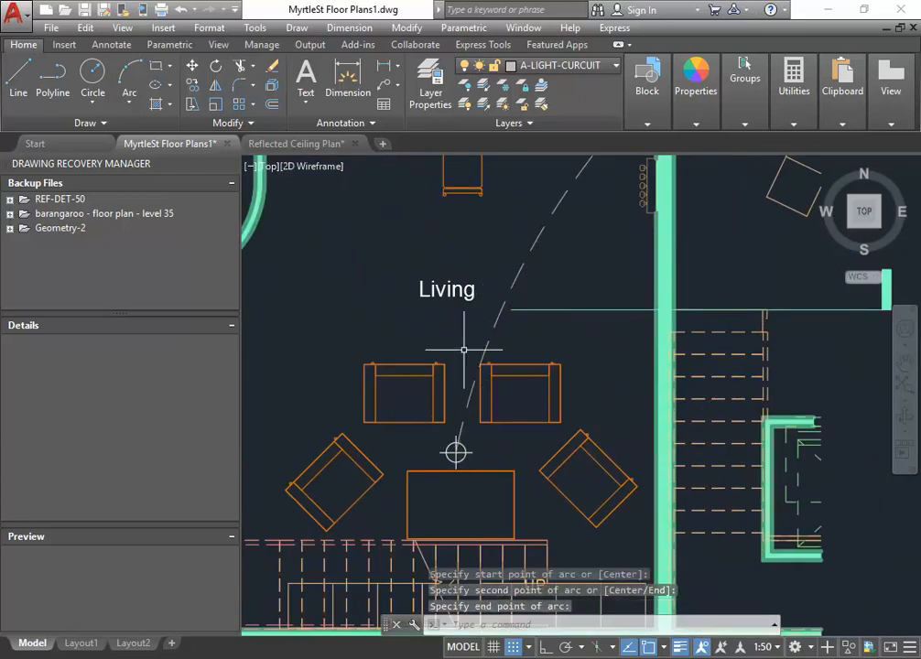
Stretch the midpoint of the living room light's circuit arc slightly outward toward the Living label to increase its bow
{"action": "scroll", "coordinate": [484, 406], "scroll_direction": "down", "scroll_amount": 2}
{"action": "middle_click_drag", "start_coordinate": [484, 406], "coordinate": [503, 422]}
{"action": "scroll", "coordinate": [535, 338], "scroll_direction": "up", "scroll_amount": 4}
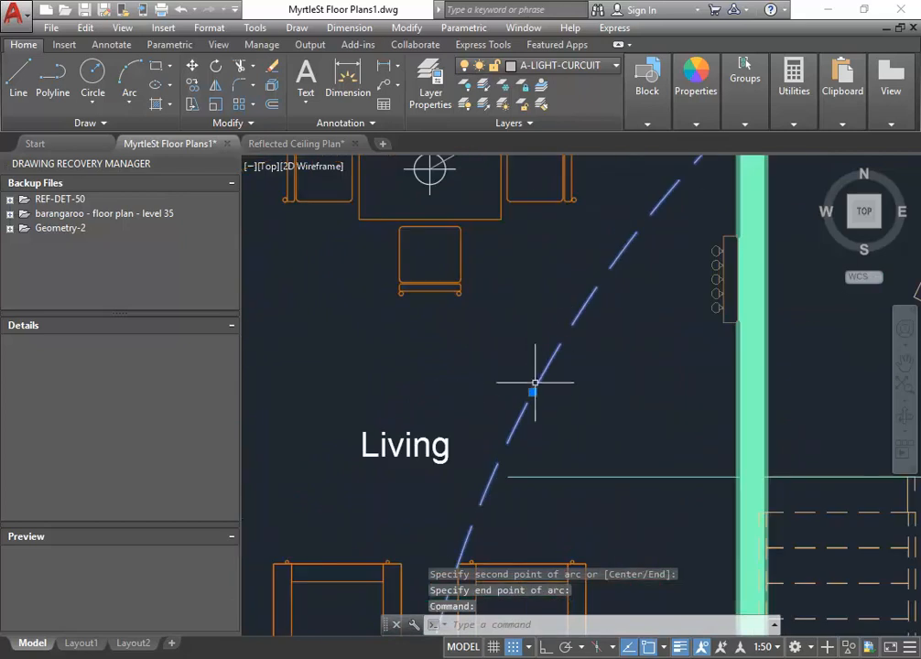
{"action": "left_click", "coordinate": [532, 392]}
{"action": "key", "text": "Escape"}
{"action": "key", "text": "Escape"}
Turn on ortho and stretch the inner end of the section line beside the Living label toward the party wall, clear of the circuit arc
{"action": "scroll", "coordinate": [594, 357], "scroll_direction": "down", "scroll_amount": 4}
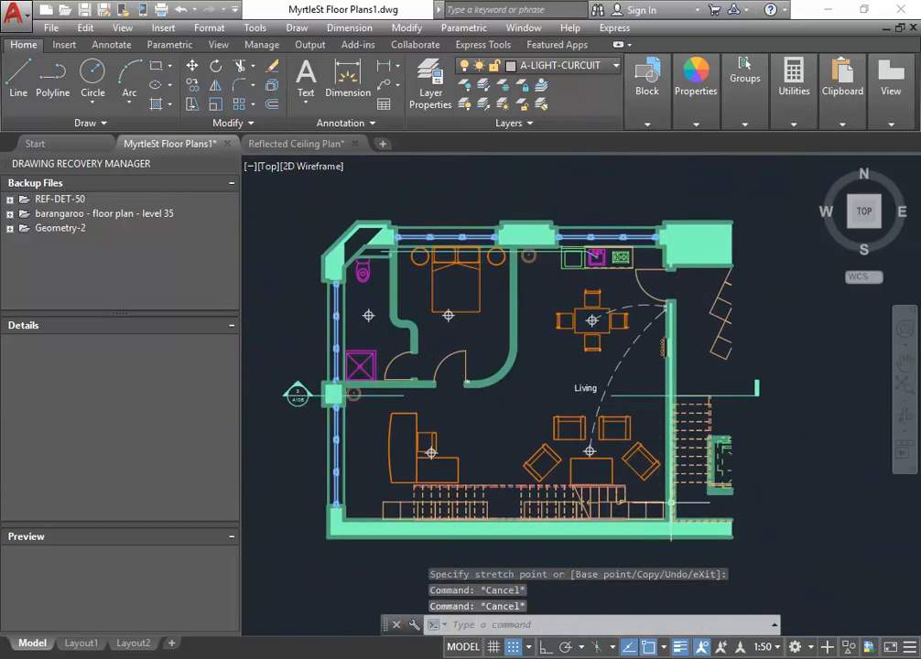
{"action": "left_click", "coordinate": [613, 396]}
{"action": "scroll", "coordinate": [595, 386], "scroll_direction": "up", "scroll_amount": 5}
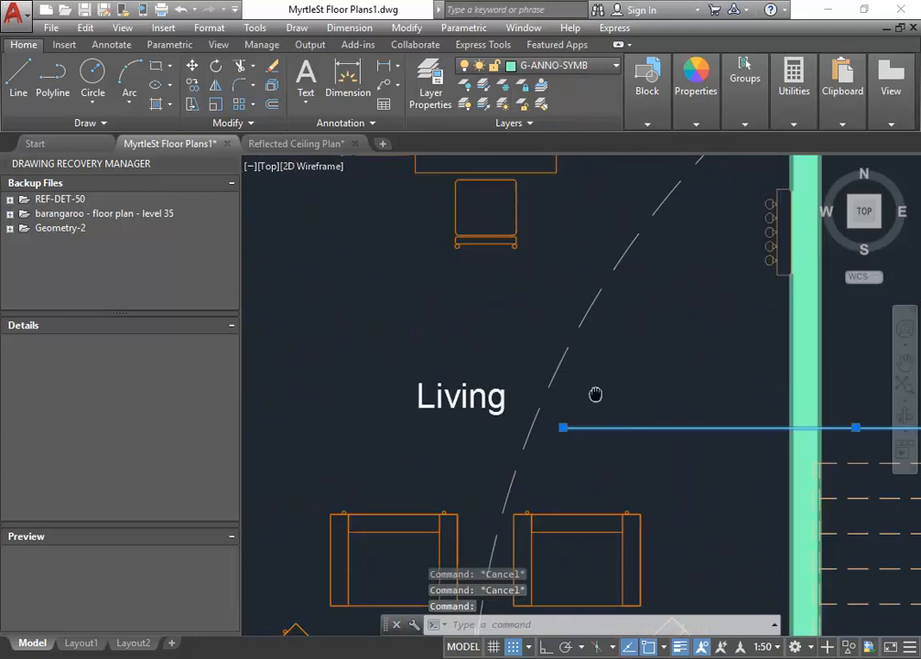
{"action": "middle_click_drag", "start_coordinate": [595, 386], "coordinate": [400, 403]}
{"action": "left_click", "coordinate": [427, 411]}
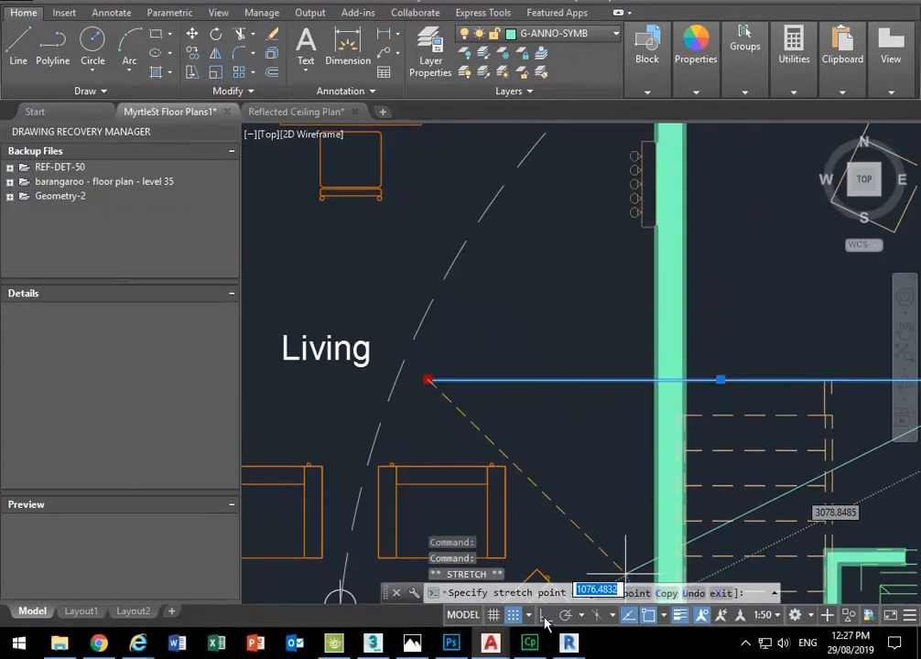
{"action": "key", "text": "F8"}
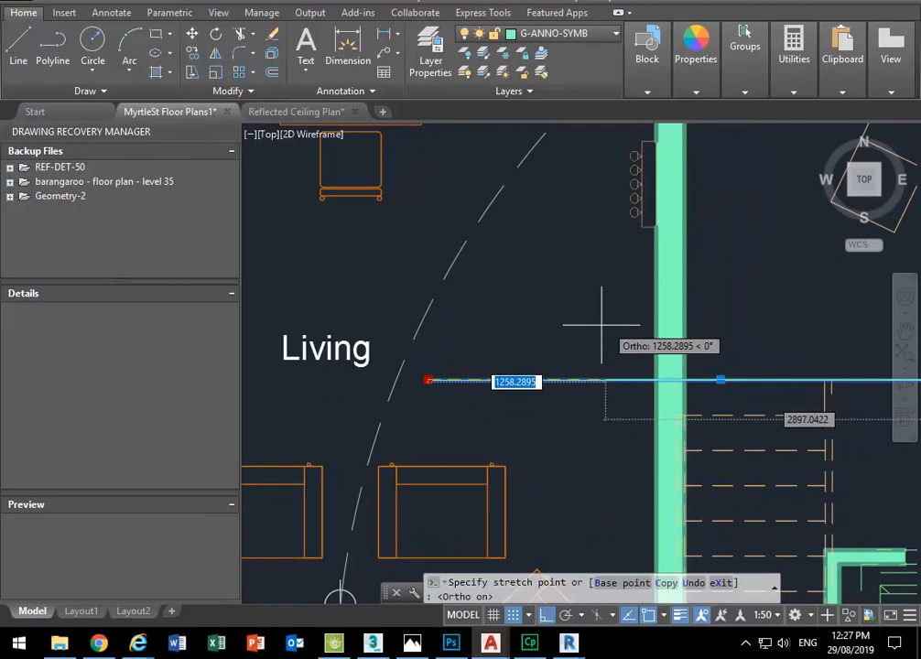
{"action": "left_click", "coordinate": [589, 410]}
{"action": "key", "text": "Escape"}
{"action": "scroll", "coordinate": [535, 323], "scroll_direction": "down", "scroll_amount": 6}
{"action": "key", "text": "Escape"}
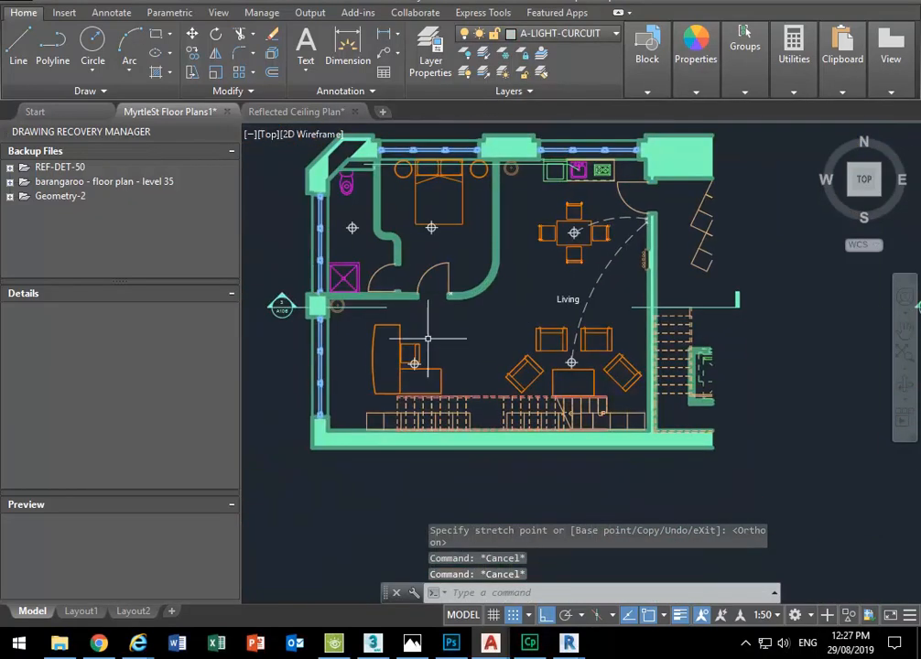
Draw a narrow vertical rectangle against the living-room face of the bedroom wall, starting from the wall line's midpoint
{"action": "middle_click_drag", "start_coordinate": [315, 208], "coordinate": [306, 259]}
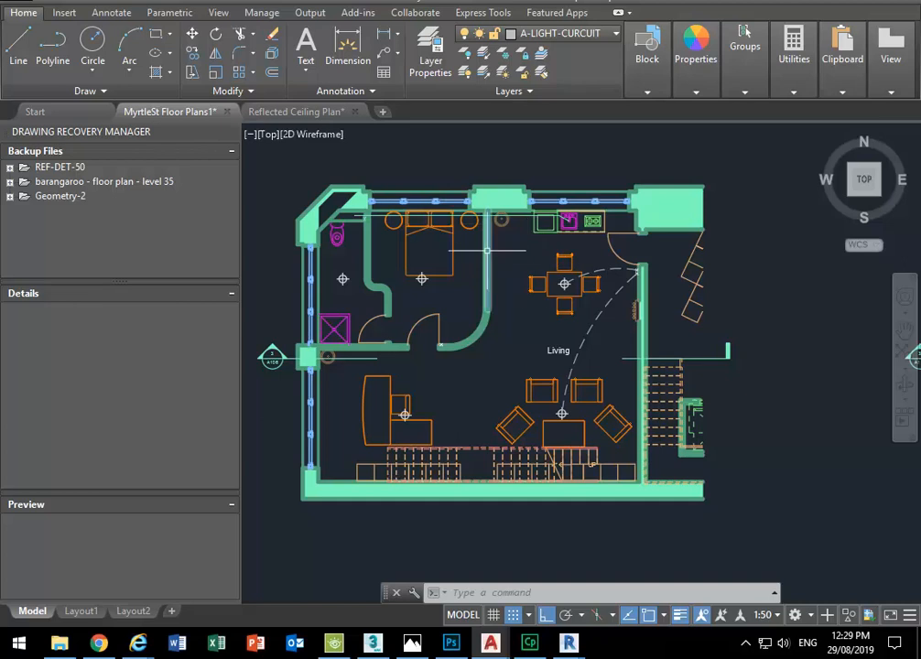
{"action": "scroll", "coordinate": [487, 248], "scroll_direction": "up", "scroll_amount": 4}
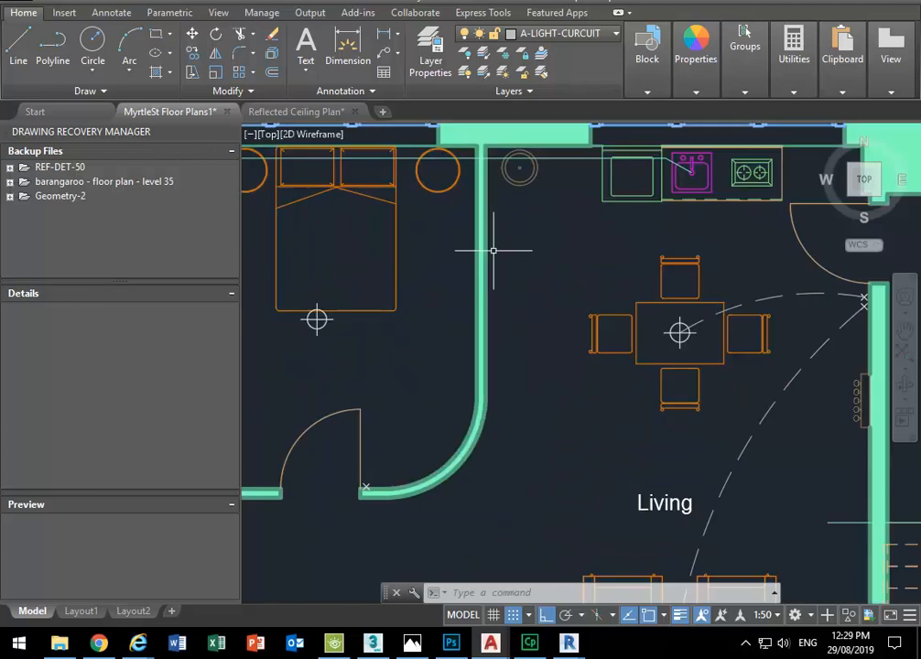
{"action": "middle_click_drag", "start_coordinate": [513, 334], "coordinate": [483, 431]}
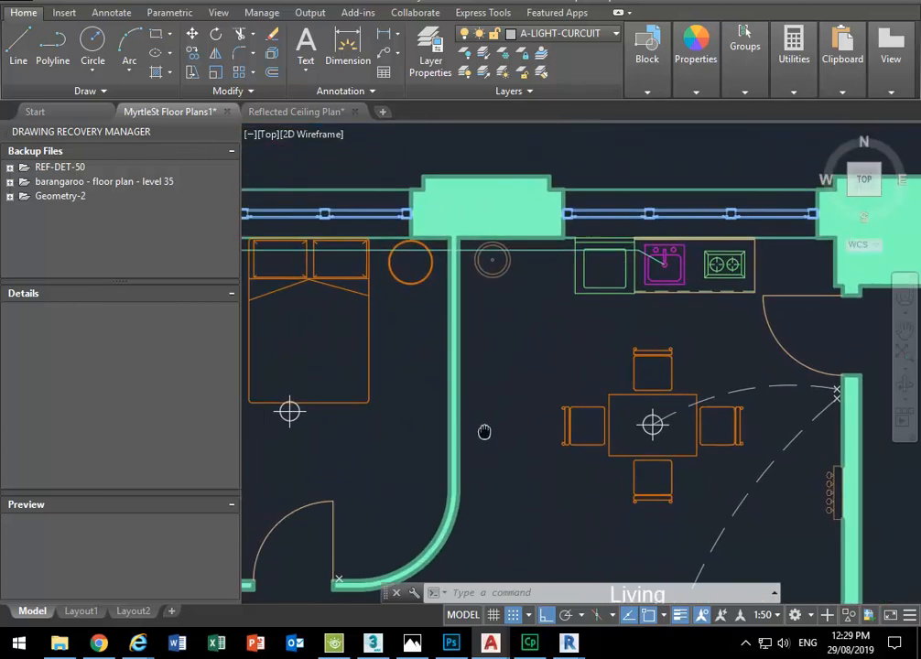
{"action": "left_click", "coordinate": [159, 37]}
{"action": "scroll", "coordinate": [462, 339], "scroll_direction": "up", "scroll_amount": 4}
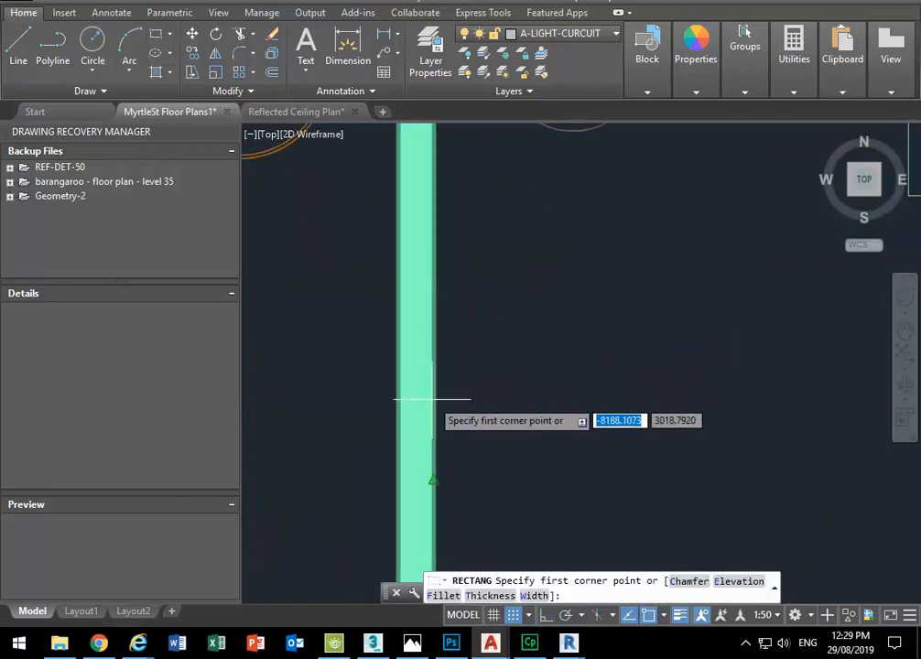
{"action": "scroll", "coordinate": [387, 194], "scroll_direction": "down", "scroll_amount": 2}
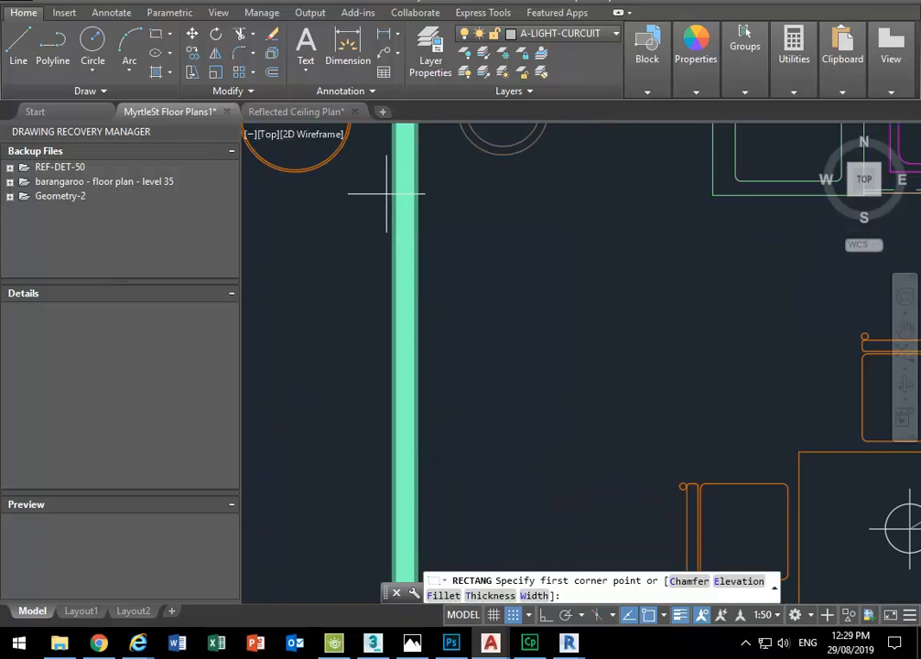
{"action": "left_click", "coordinate": [414, 369]}
{"action": "scroll", "coordinate": [421, 198], "scroll_direction": "down", "scroll_amount": 2}
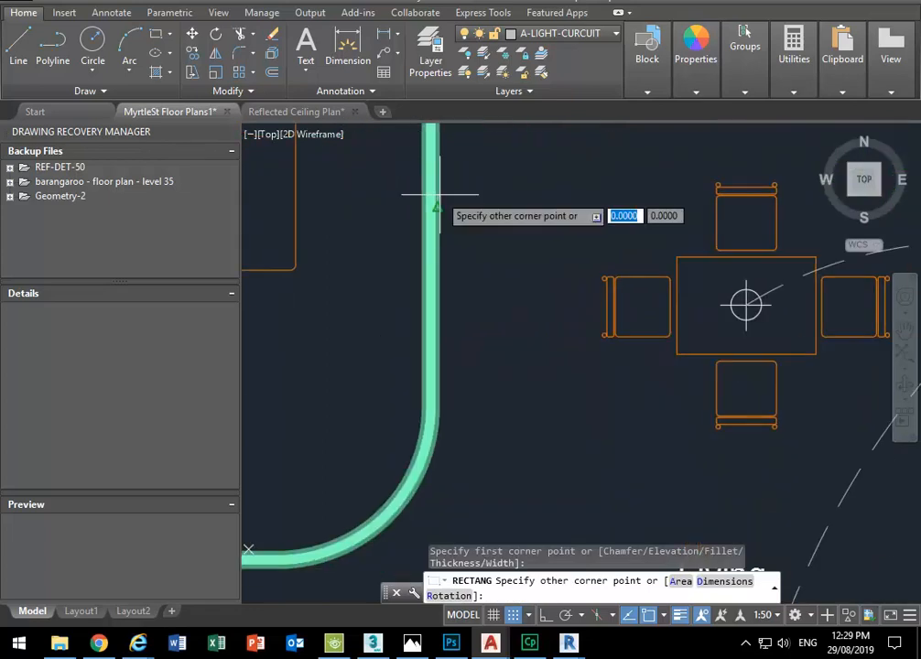
{"action": "left_click", "coordinate": [460, 384]}
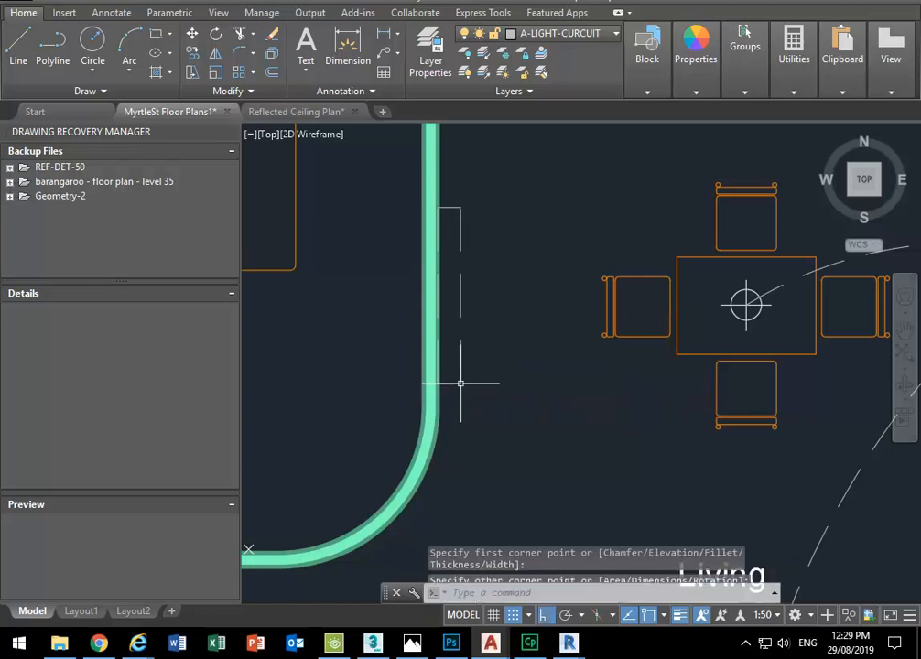
Assign the new rectangle beside the bedroom wall to the A-CLNG layer
{"action": "left_click", "coordinate": [487, 394]}
{"action": "left_click", "coordinate": [448, 340]}
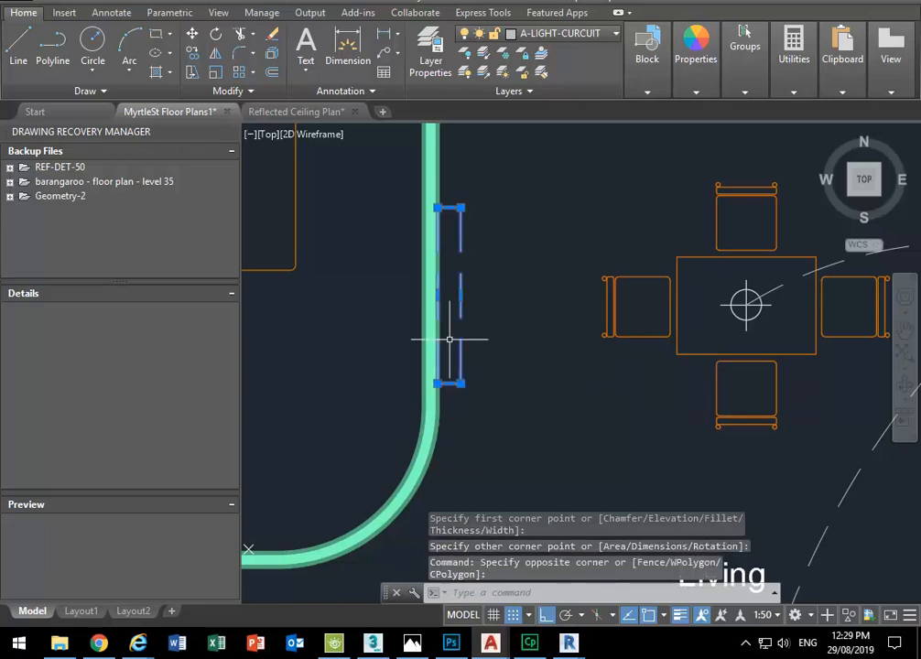
{"action": "left_click", "coordinate": [566, 33]}
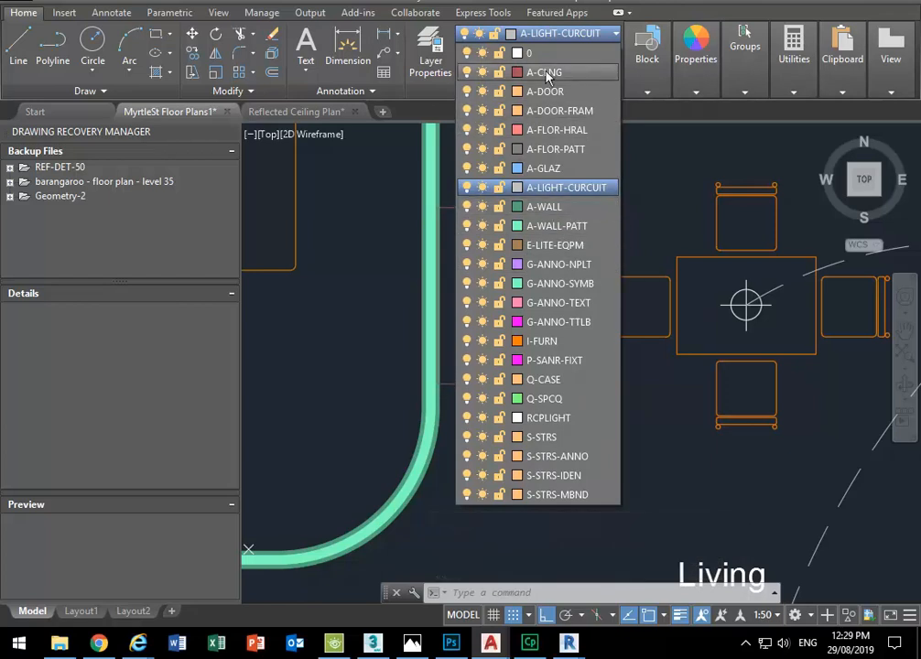
{"action": "left_click", "coordinate": [548, 72]}
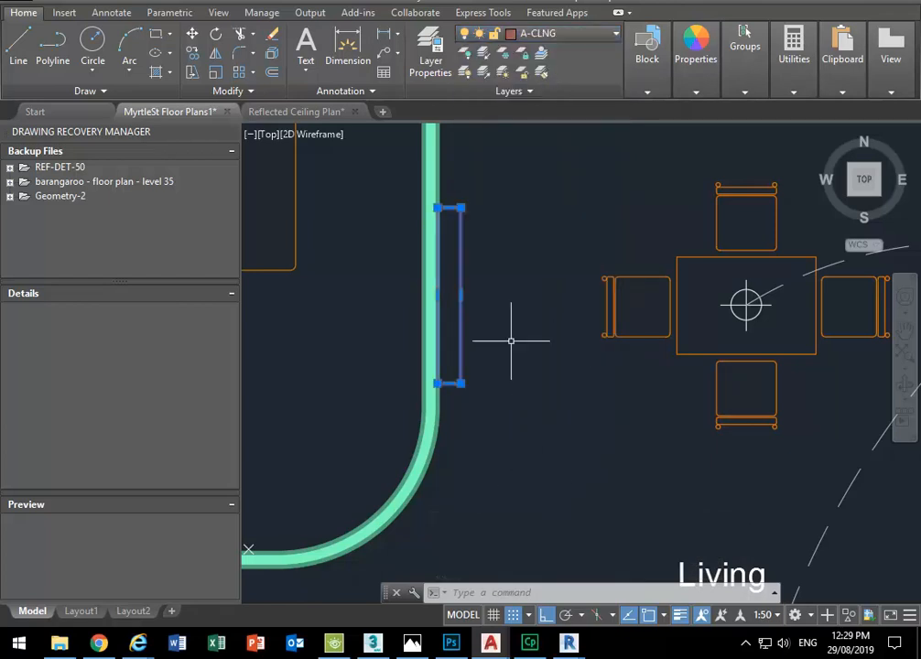
{"action": "key", "text": "Escape"}
{"action": "key", "text": "Escape"}
Move the A-CLNG rectangle straight up along the bedroom wall toward the kitchen side
{"action": "left_click", "coordinate": [462, 324]}
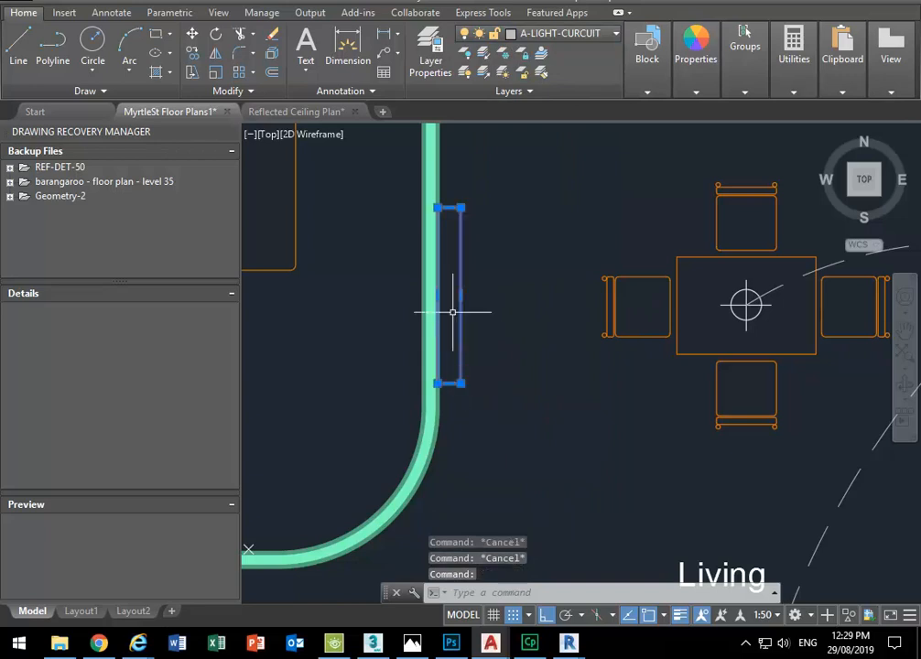
{"action": "left_click", "coordinate": [193, 33]}
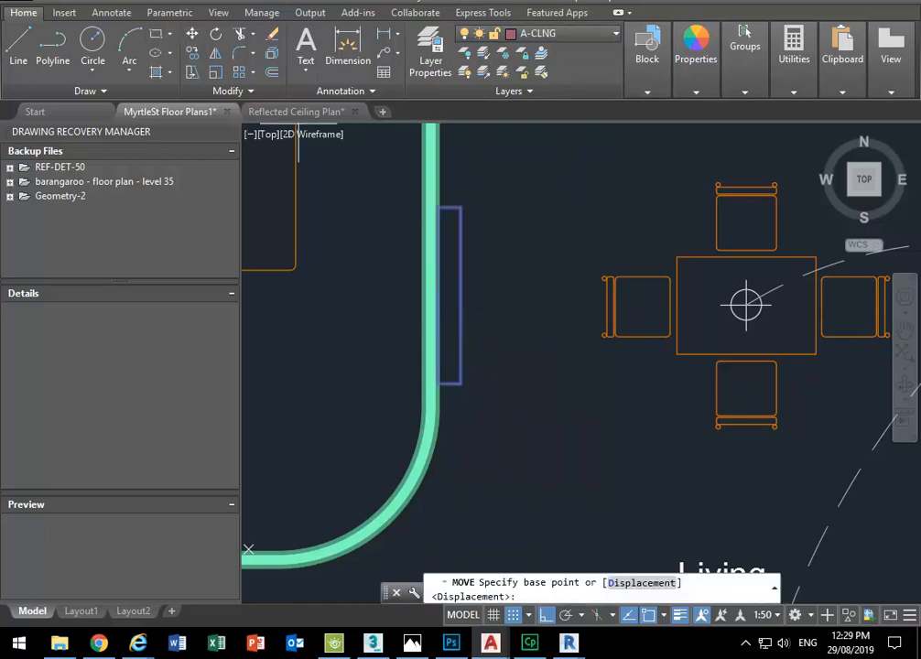
{"action": "left_click", "coordinate": [540, 478]}
{"action": "left_click", "coordinate": [541, 416]}
Examine the A-CLNG rectangle beside the bedroom wall, both close up and within the whole floor plan
{"action": "scroll", "coordinate": [538, 410], "scroll_direction": "down", "scroll_amount": 5}
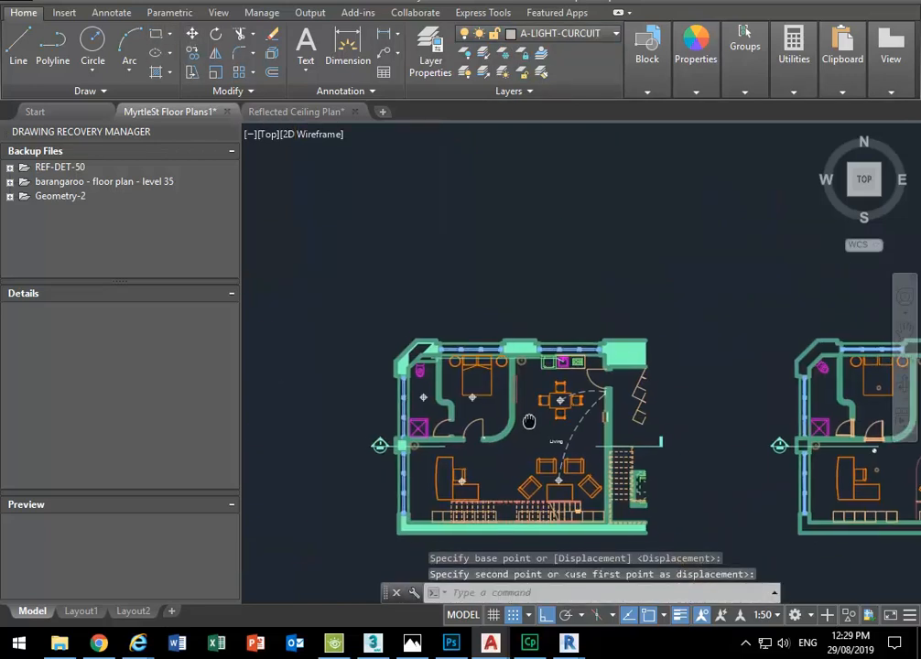
{"action": "scroll", "coordinate": [494, 369], "scroll_direction": "up", "scroll_amount": 5}
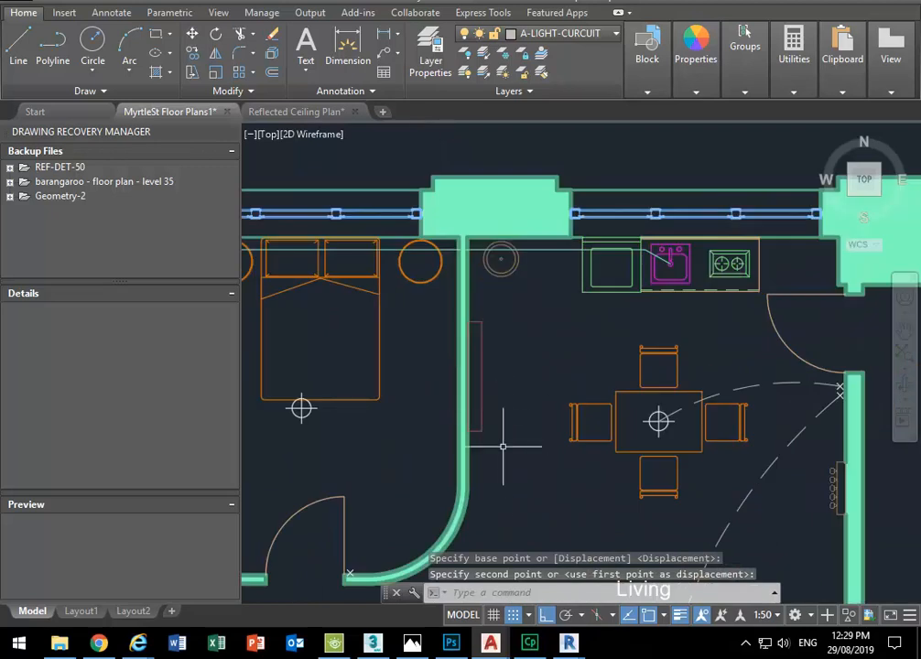
{"action": "middle_click_drag", "start_coordinate": [515, 468], "coordinate": [474, 288]}
{"action": "scroll", "coordinate": [549, 375], "scroll_direction": "down", "scroll_amount": 6}
{"action": "middle_click_drag", "start_coordinate": [521, 380], "coordinate": [527, 411]}
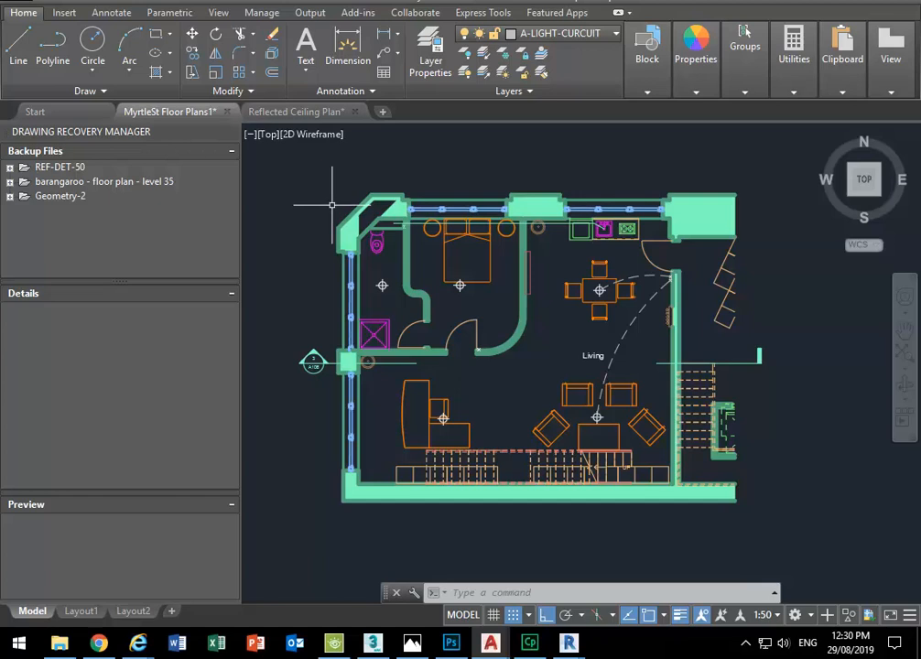
{"action": "mouse_move", "coordinate": [495, 479]}
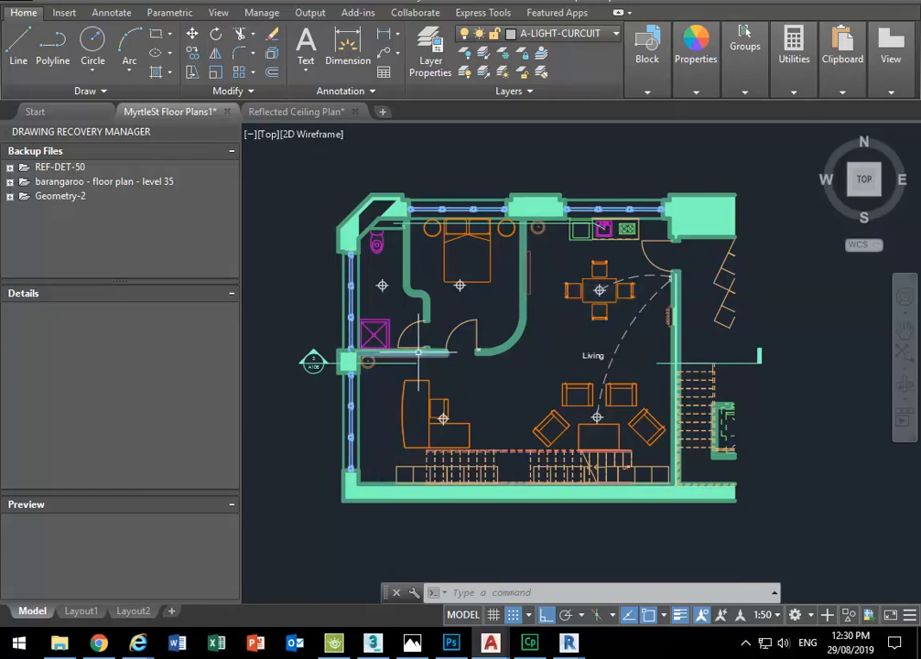
{"action": "scroll", "coordinate": [426, 206], "scroll_direction": "up", "scroll_amount": 5}
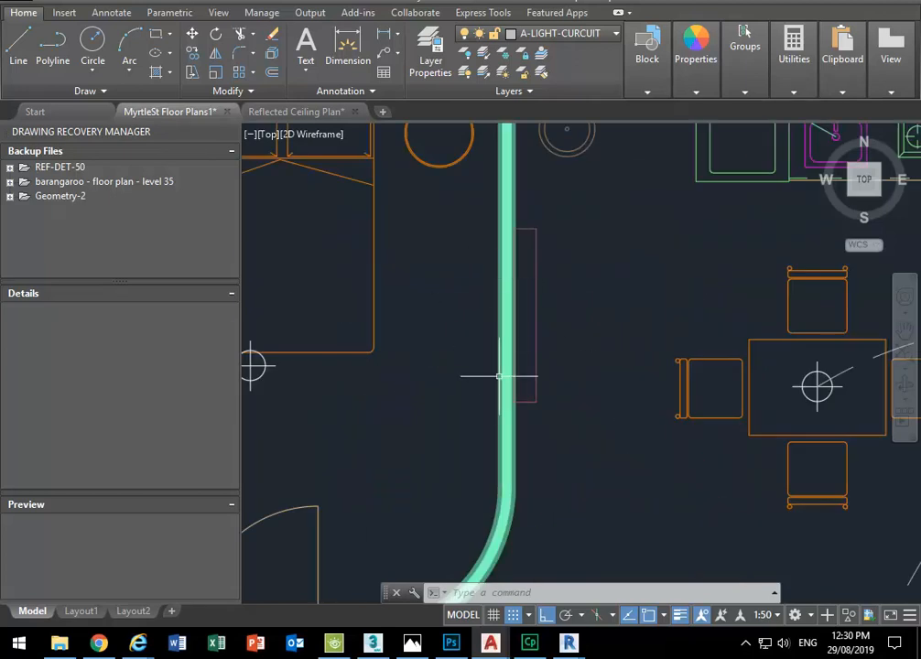
{"action": "left_click", "coordinate": [530, 401]}
{"action": "scroll", "coordinate": [530, 274], "scroll_direction": "down", "scroll_amount": 4}
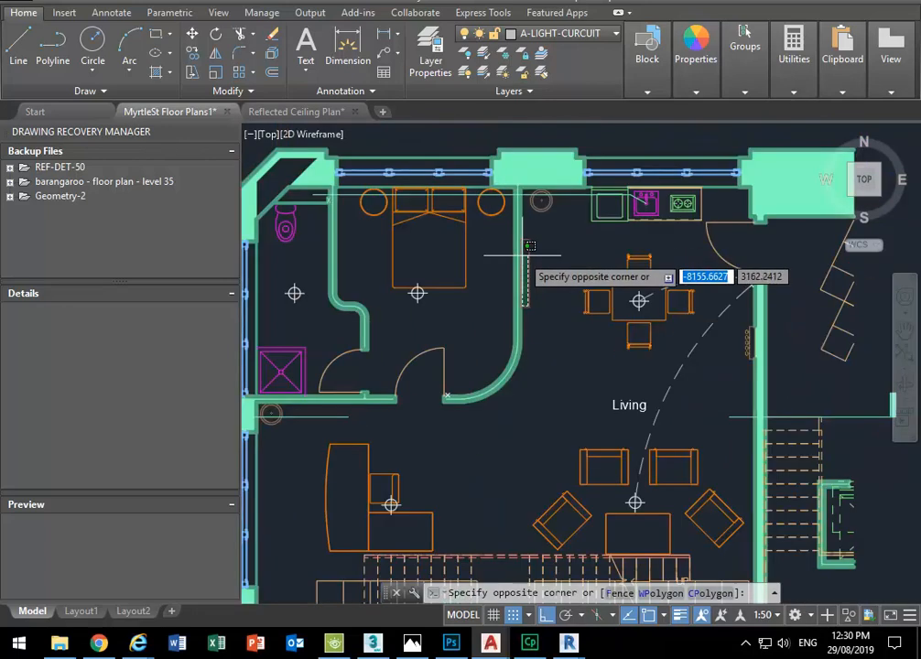
{"action": "key", "text": "Escape"}
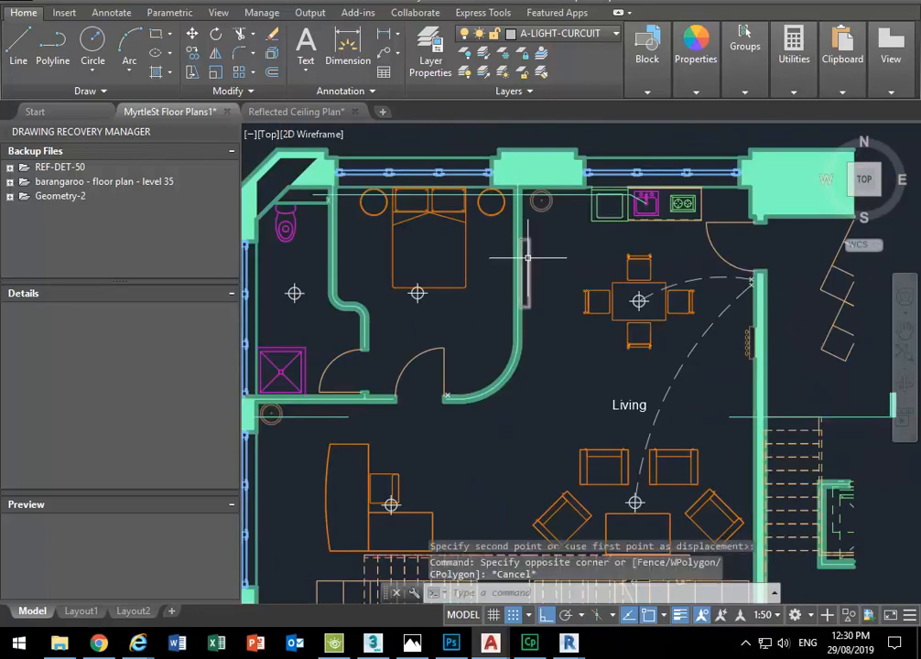
{"action": "left_click", "coordinate": [529, 259]}
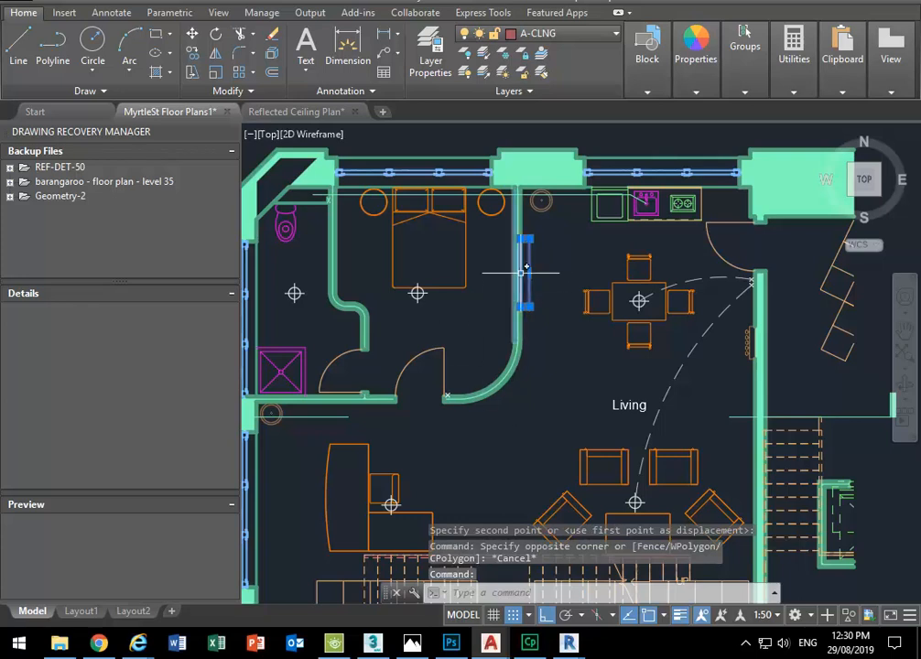
{"action": "key", "text": "Escape"}
{"action": "key", "text": "Escape"}
{"action": "scroll", "coordinate": [668, 313], "scroll_direction": "down", "scroll_amount": 3}
{"action": "middle_click_drag", "start_coordinate": [669, 314], "coordinate": [697, 309]}
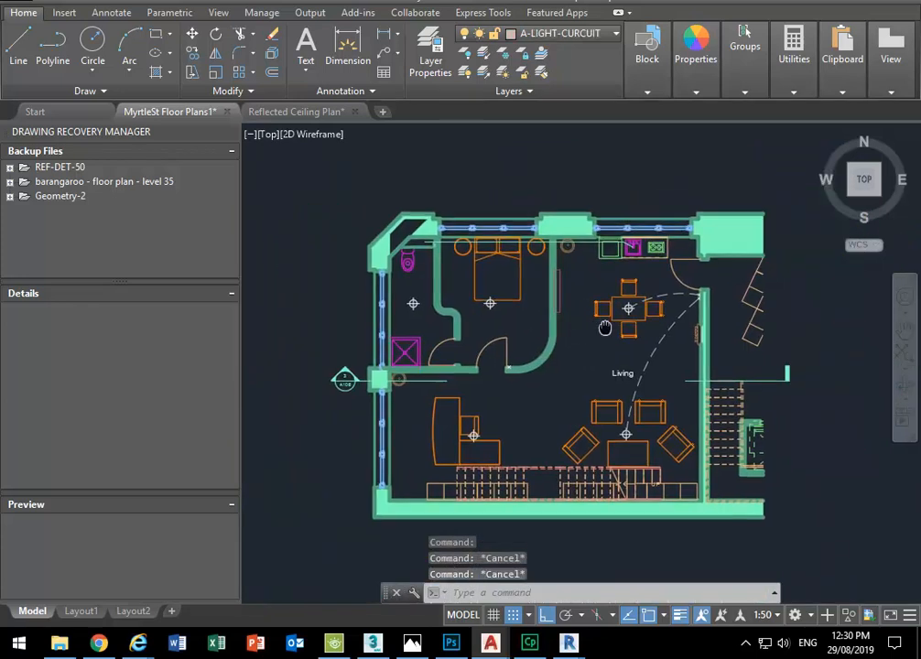
{"action": "scroll", "coordinate": [697, 309], "scroll_direction": "up", "scroll_amount": 4}
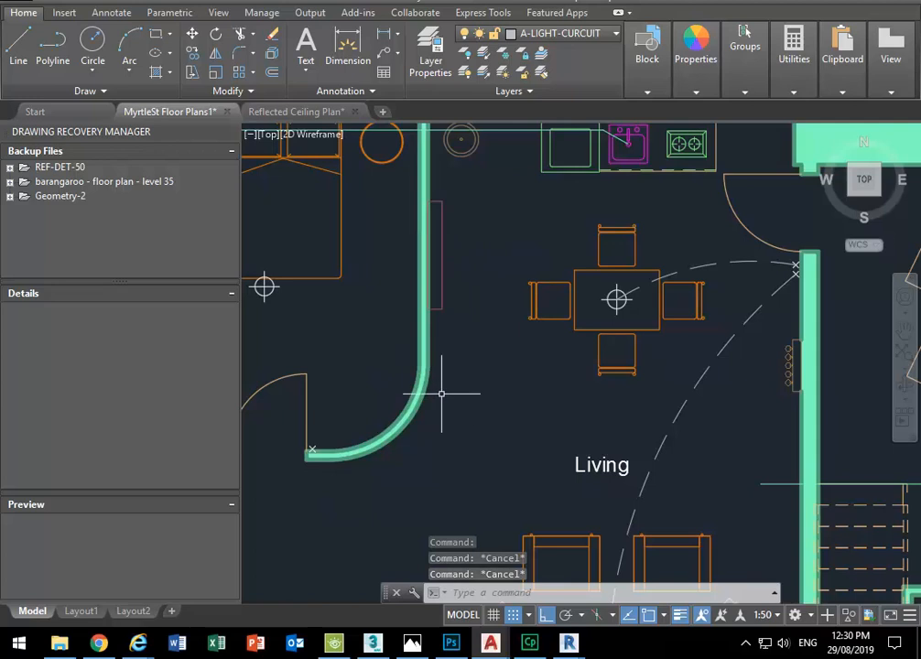
{"action": "scroll", "coordinate": [441, 385], "scroll_direction": "down", "scroll_amount": 3}
{"action": "middle_click_drag", "start_coordinate": [474, 369], "coordinate": [493, 373]}
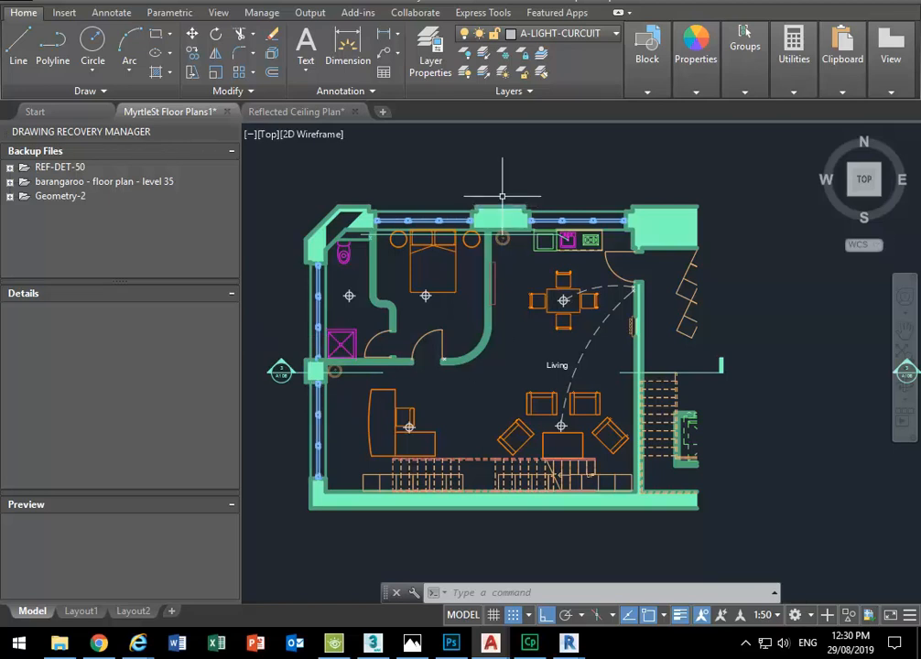
Delete the A-CLNG rectangle beside the bedroom wall
{"action": "scroll", "coordinate": [502, 195], "scroll_direction": "up", "scroll_amount": 3}
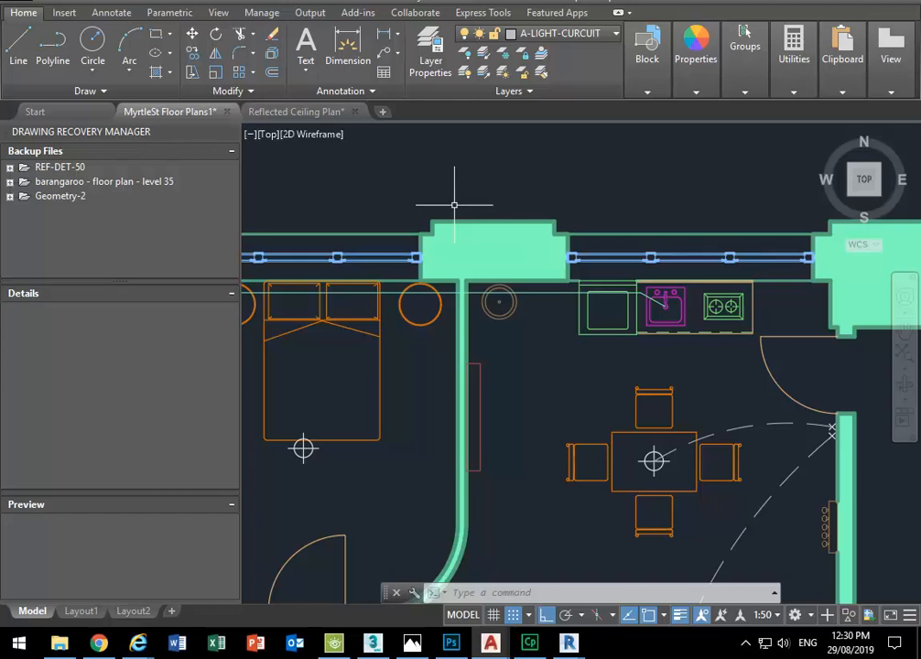
{"action": "scroll", "coordinate": [464, 272], "scroll_direction": "down", "scroll_amount": 4}
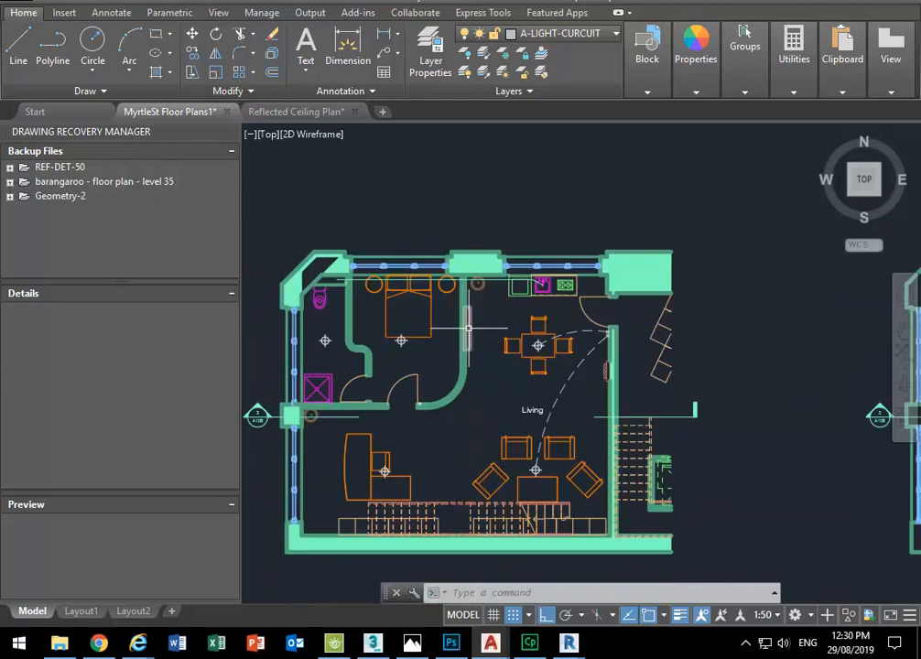
{"action": "left_click", "coordinate": [468, 326]}
{"action": "key", "text": "Delete"}
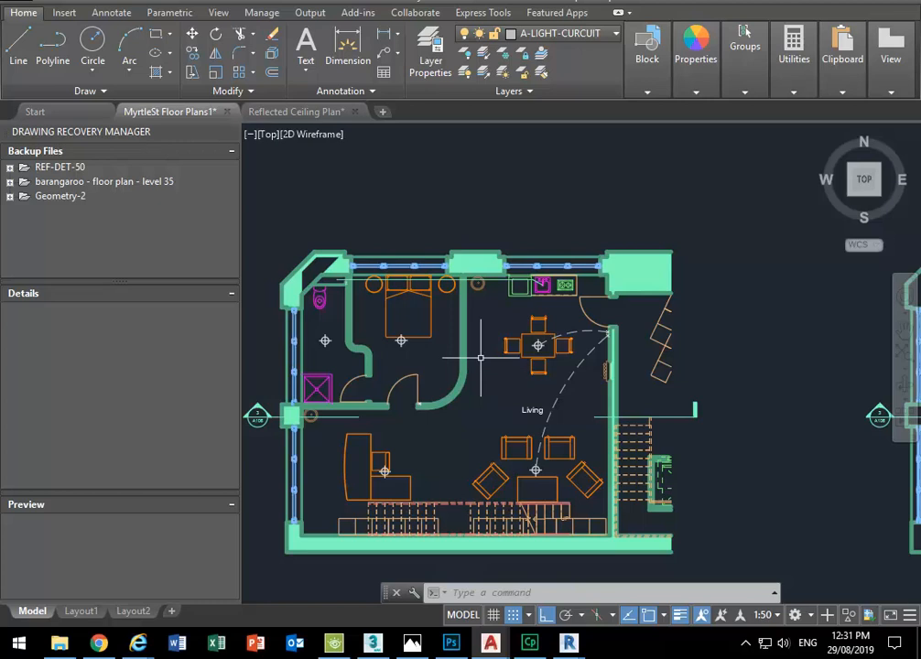
Examine the symbols in the Electrical & Lighting Legend, including the mechanical exhaust vent and the fluorescent light fittings
{"action": "scroll", "coordinate": [513, 352], "scroll_direction": "down", "scroll_amount": 4}
{"action": "middle_click_drag", "start_coordinate": [549, 352], "coordinate": [585, 369]}
{"action": "scroll", "coordinate": [282, 325], "scroll_direction": "up", "scroll_amount": 5}
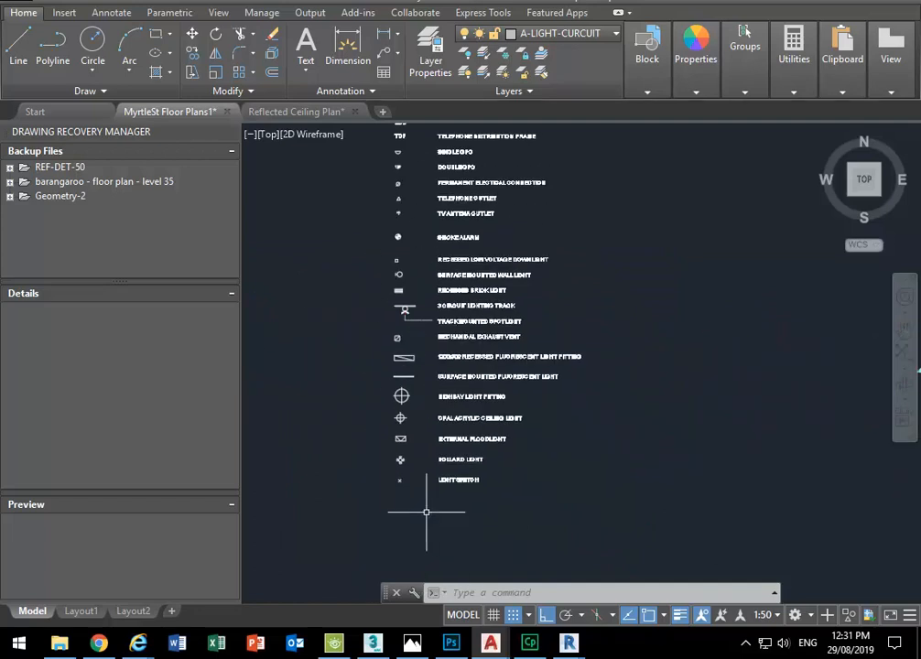
{"action": "middle_click_drag", "start_coordinate": [377, 247], "coordinate": [376, 223]}
{"action": "scroll", "coordinate": [384, 327], "scroll_direction": "up", "scroll_amount": 2}
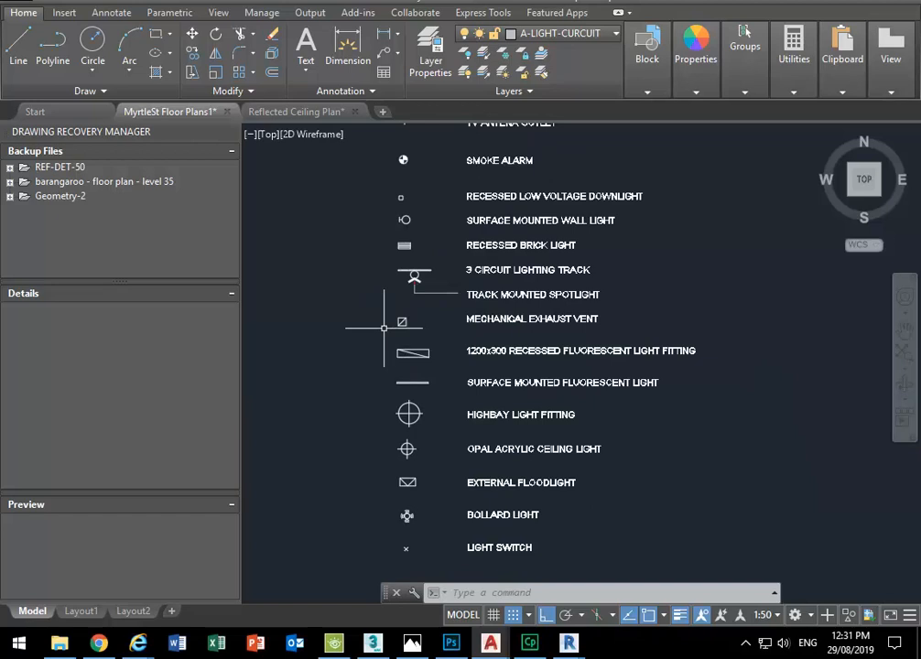
{"action": "scroll", "coordinate": [396, 320], "scroll_direction": "up", "scroll_amount": 3}
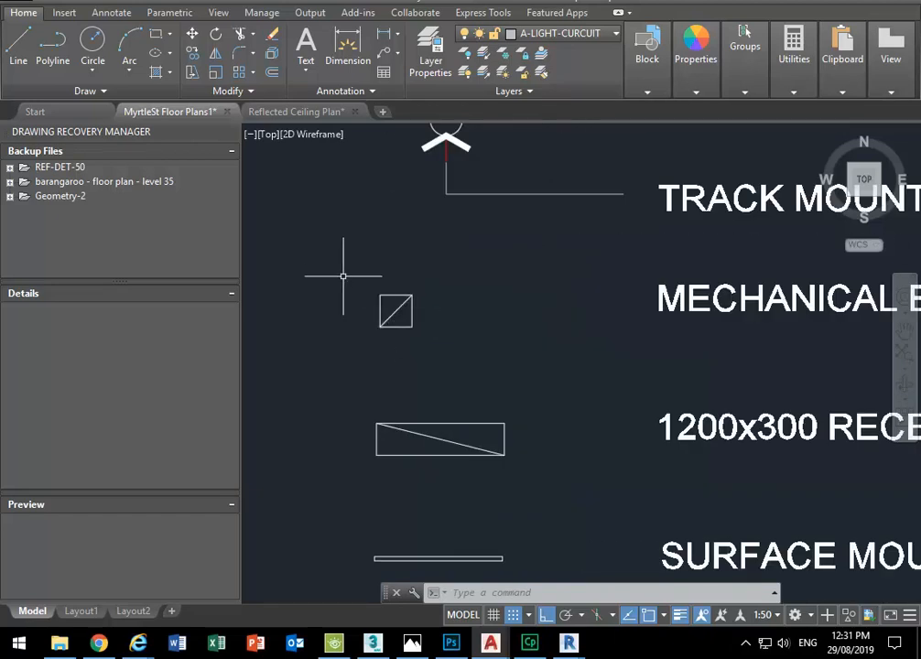
{"action": "scroll", "coordinate": [343, 276], "scroll_direction": "down", "scroll_amount": 3}
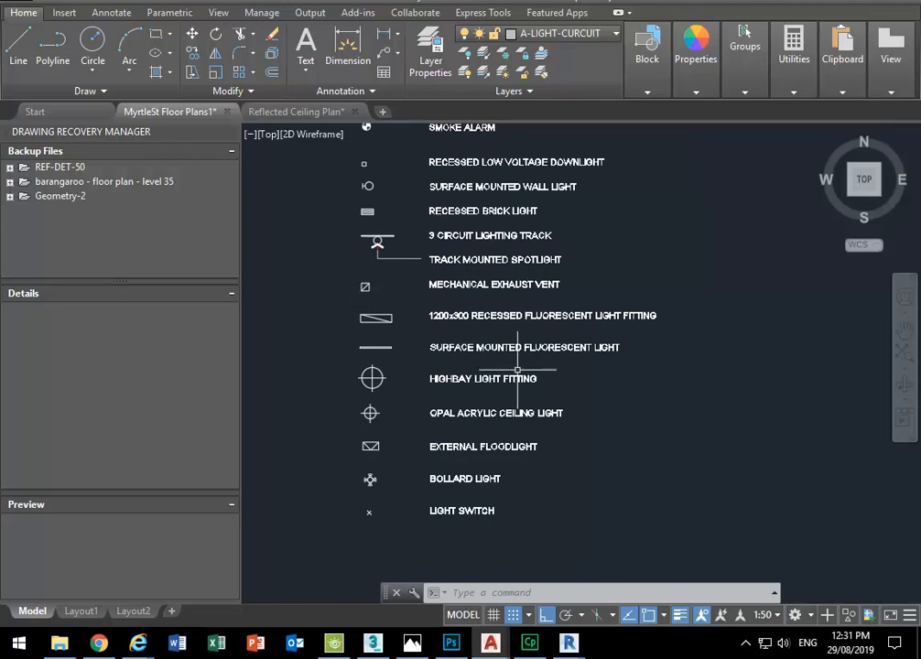
{"action": "scroll", "coordinate": [518, 370], "scroll_direction": "down", "scroll_amount": 3}
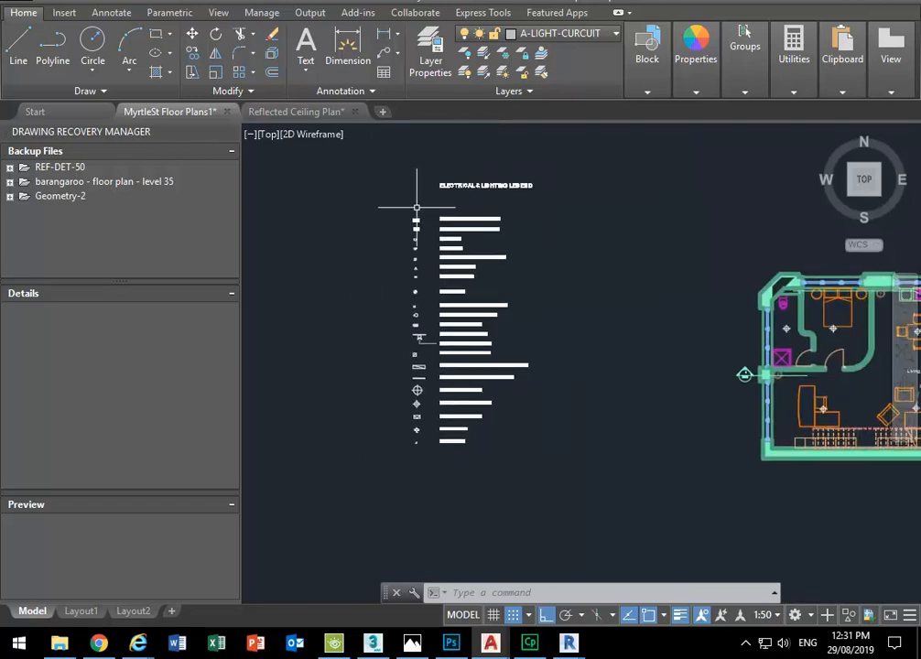
{"action": "scroll", "coordinate": [417, 209], "scroll_direction": "up", "scroll_amount": 3}
{"action": "scroll", "coordinate": [430, 326], "scroll_direction": "down", "scroll_amount": 4}
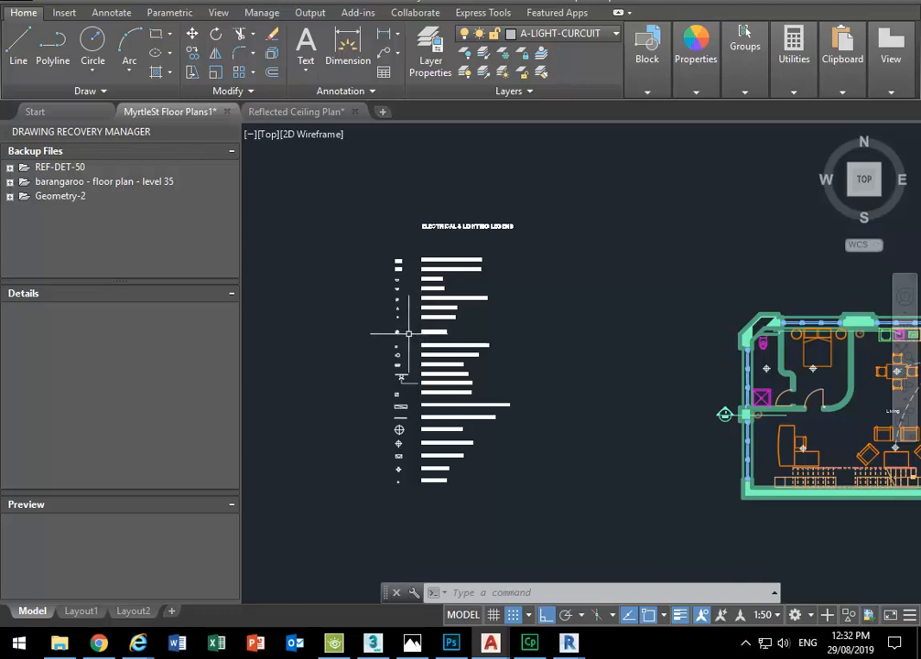
Copy the mechanical exhaust vent symbol from the legend into the apartment's south-west corner near the stairs, with Ortho mode turned off
{"action": "scroll", "coordinate": [407, 329], "scroll_direction": "up", "scroll_amount": 5}
{"action": "scroll", "coordinate": [424, 395], "scroll_direction": "up", "scroll_amount": 2}
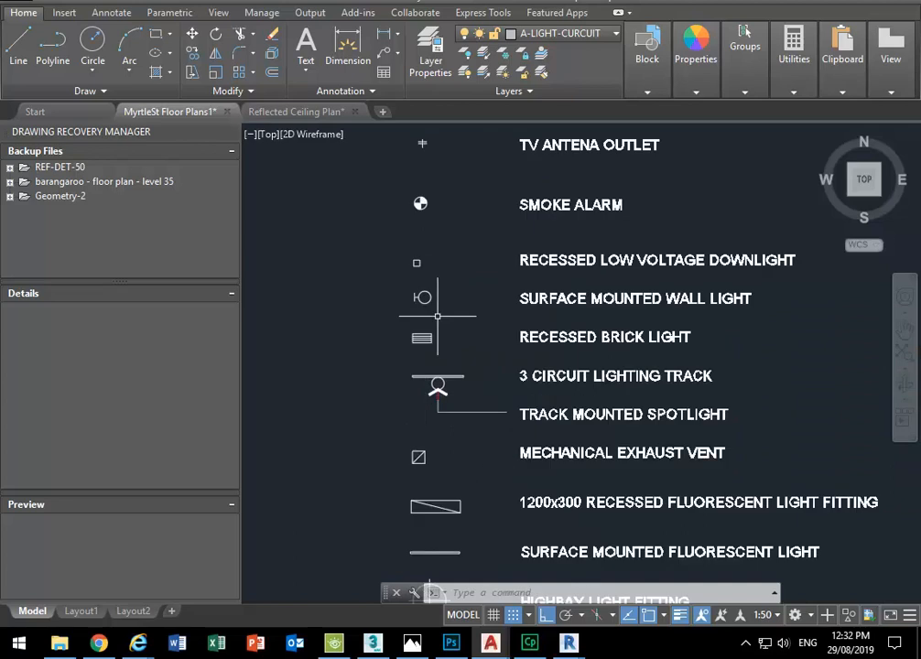
{"action": "scroll", "coordinate": [339, 349], "scroll_direction": "up", "scroll_amount": 2}
{"action": "left_click", "coordinate": [353, 320]}
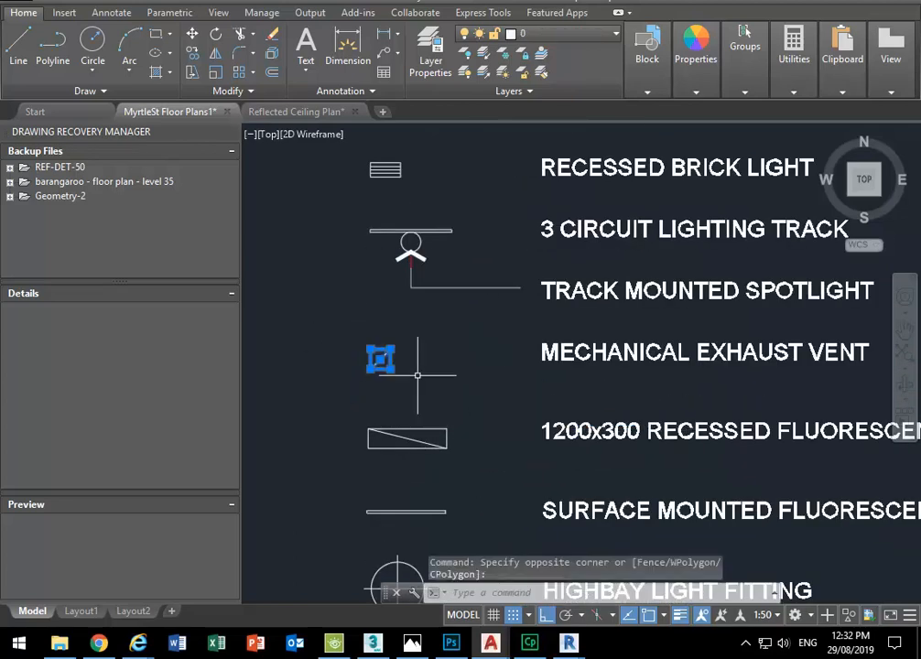
{"action": "scroll", "coordinate": [421, 374], "scroll_direction": "up", "scroll_amount": 4}
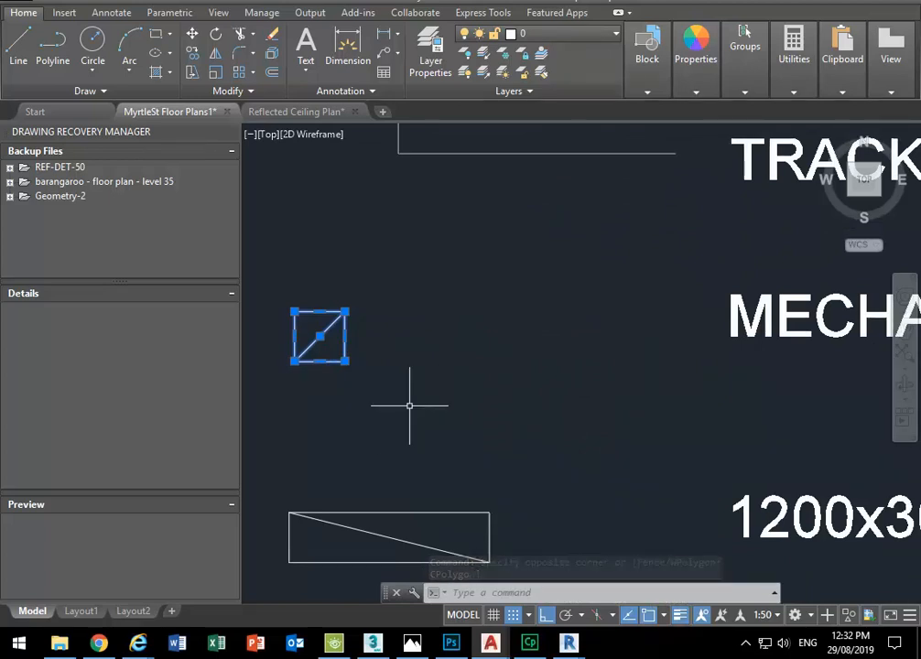
{"action": "left_click", "coordinate": [192, 52]}
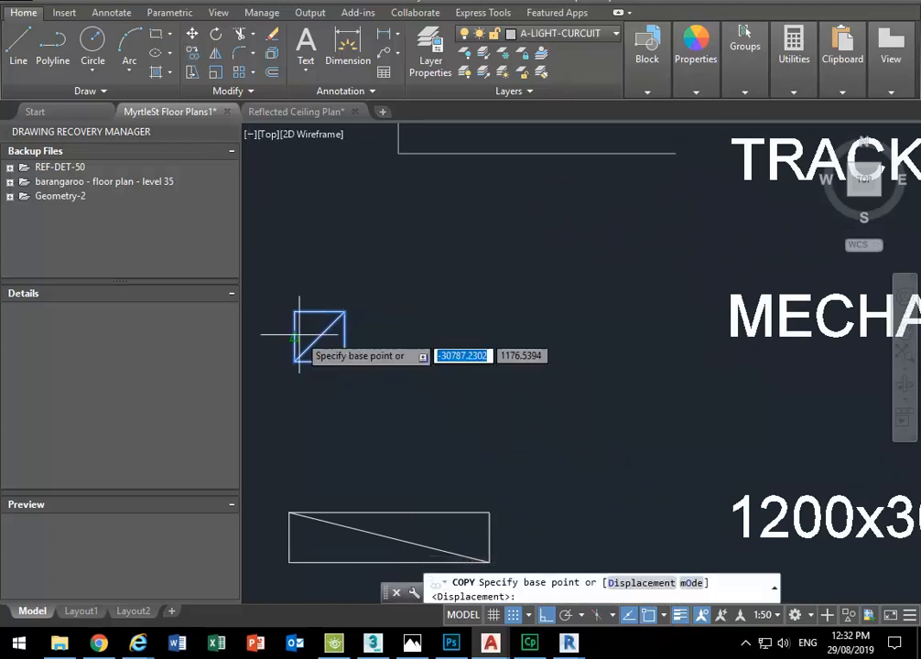
{"action": "left_click", "coordinate": [302, 355]}
{"action": "scroll", "coordinate": [526, 366], "scroll_direction": "down", "scroll_amount": 8}
{"action": "middle_click_drag", "start_coordinate": [533, 366], "coordinate": [474, 361]}
{"action": "middle_click_drag", "start_coordinate": [785, 439], "coordinate": [523, 360]}
{"action": "left_click", "coordinate": [547, 615]}
{"action": "middle_click_drag", "start_coordinate": [776, 389], "coordinate": [382, 331]}
{"action": "middle_click_drag", "start_coordinate": [743, 340], "coordinate": [501, 353]}
{"action": "scroll", "coordinate": [529, 339], "scroll_direction": "up", "scroll_amount": 5}
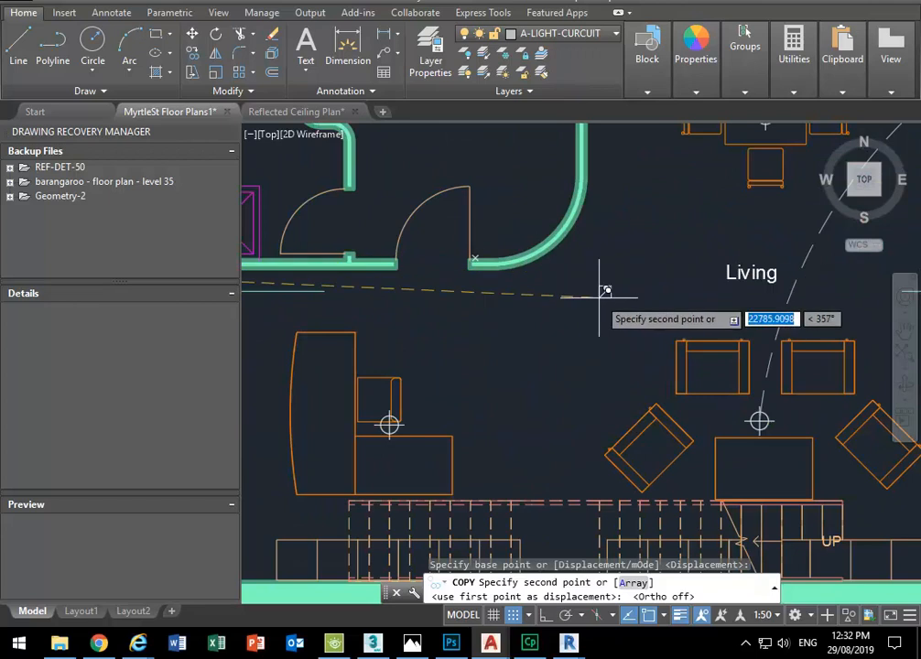
{"action": "scroll", "coordinate": [596, 307], "scroll_direction": "down", "scroll_amount": 2}
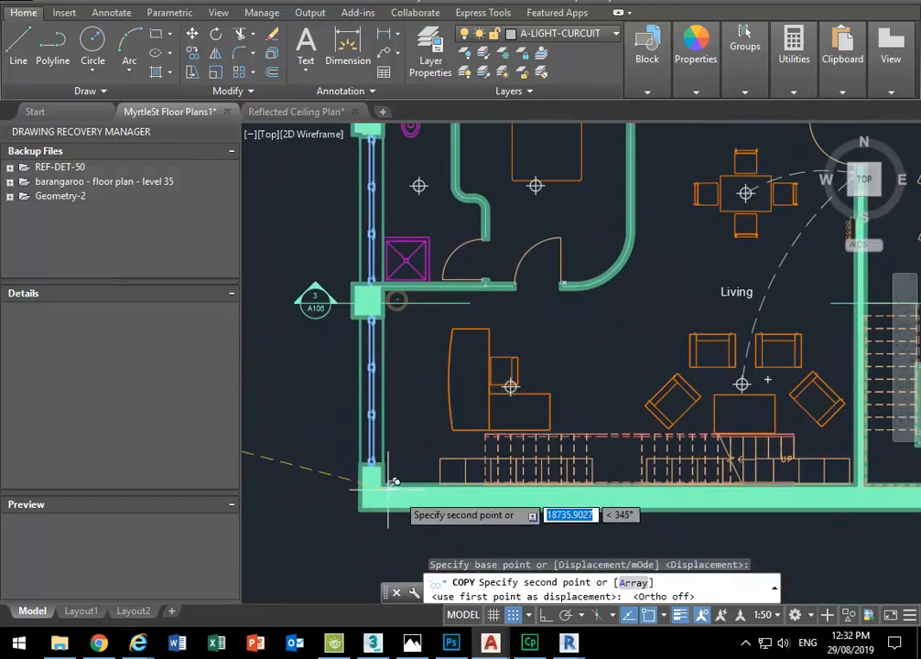
{"action": "scroll", "coordinate": [364, 490], "scroll_direction": "up", "scroll_amount": 4}
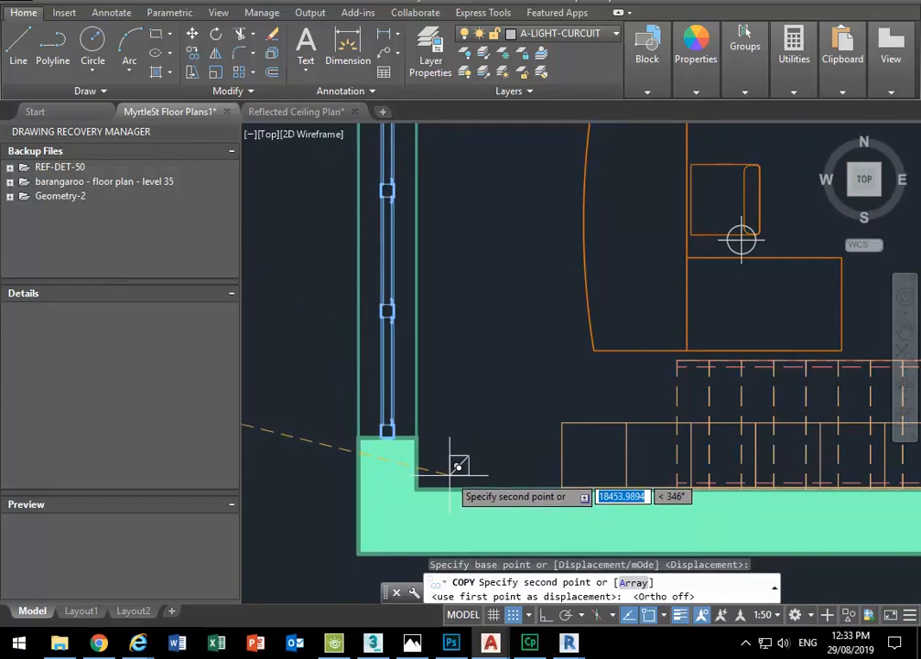
{"action": "scroll", "coordinate": [421, 465], "scroll_direction": "down", "scroll_amount": 2}
{"action": "scroll", "coordinate": [403, 470], "scroll_direction": "down", "scroll_amount": 3}
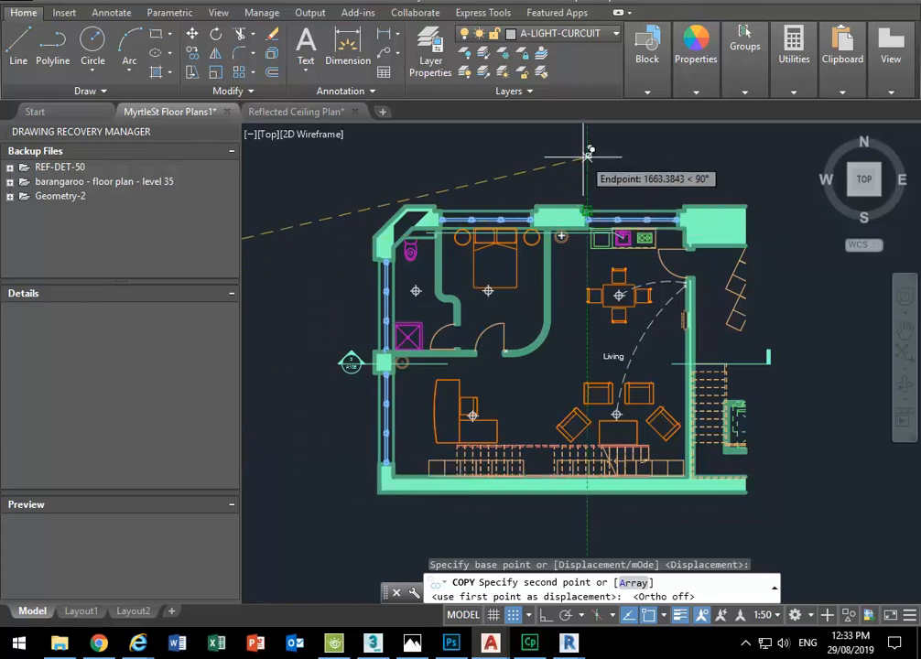
{"action": "scroll", "coordinate": [404, 454], "scroll_direction": "up", "scroll_amount": 3}
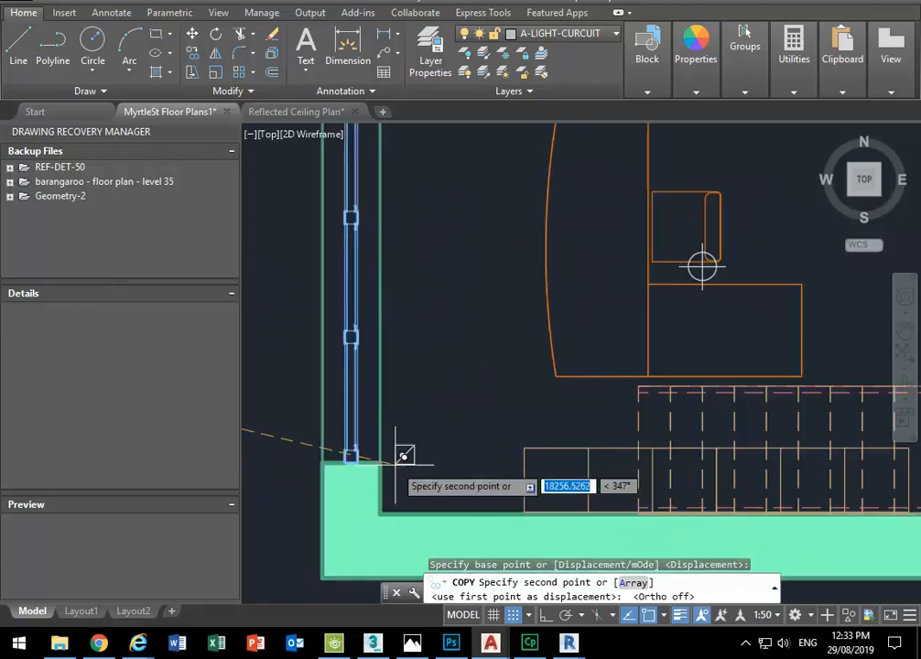
{"action": "left_click", "coordinate": [449, 486]}
{"action": "right_click", "coordinate": [445, 305]}
{"action": "left_click", "coordinate": [461, 311]}
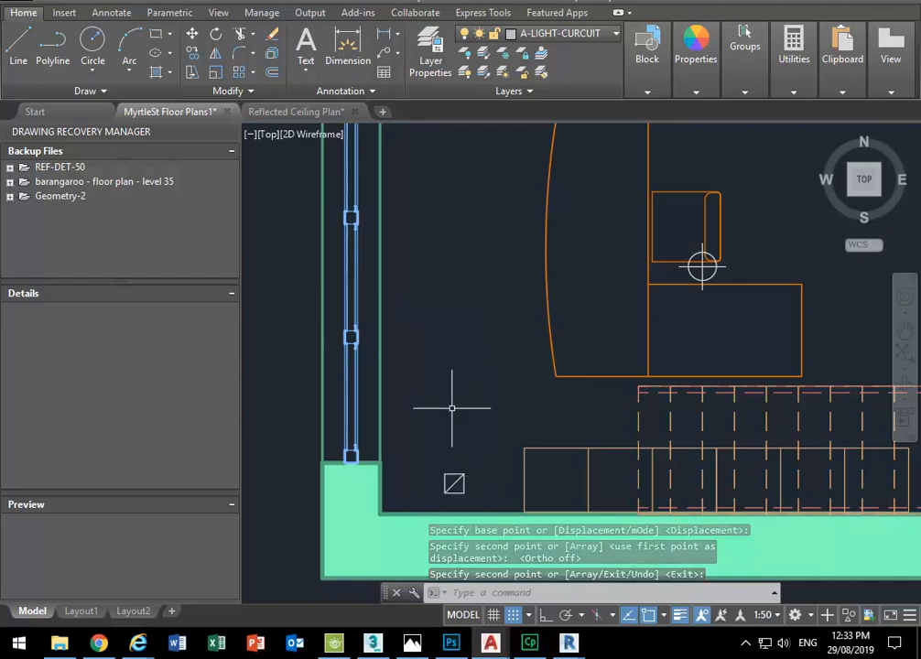
Copy the vent symbol from the south-west corner to the open floor of the living area, just west of the armchairs
{"action": "scroll", "coordinate": [393, 495], "scroll_direction": "down", "scroll_amount": 5}
{"action": "scroll", "coordinate": [393, 495], "scroll_direction": "up", "scroll_amount": 6}
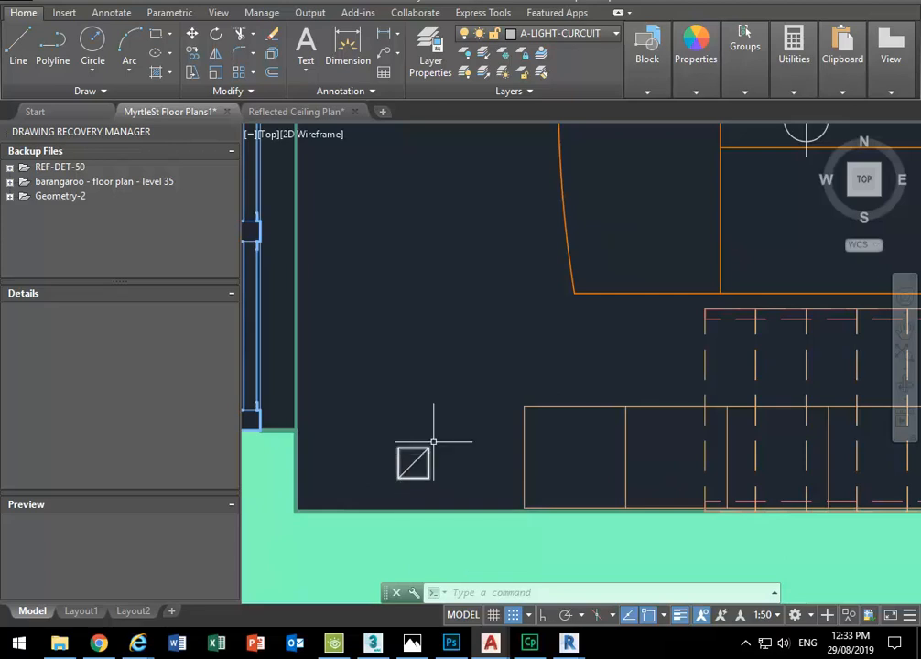
{"action": "scroll", "coordinate": [394, 462], "scroll_direction": "down", "scroll_amount": 3}
{"action": "scroll", "coordinate": [322, 376], "scroll_direction": "up", "scroll_amount": 4}
{"action": "left_click", "coordinate": [322, 375]}
{"action": "left_click", "coordinate": [438, 453]}
{"action": "left_click", "coordinate": [192, 52]}
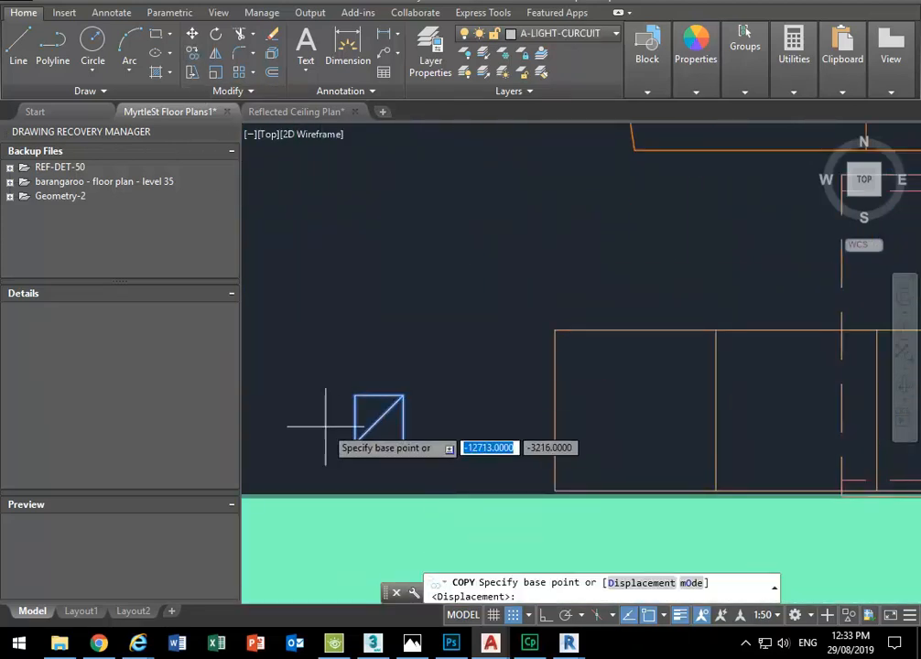
{"action": "left_click", "coordinate": [353, 444]}
{"action": "scroll", "coordinate": [403, 430], "scroll_direction": "down", "scroll_amount": 3}
{"action": "scroll", "coordinate": [402, 430], "scroll_direction": "down", "scroll_amount": 3}
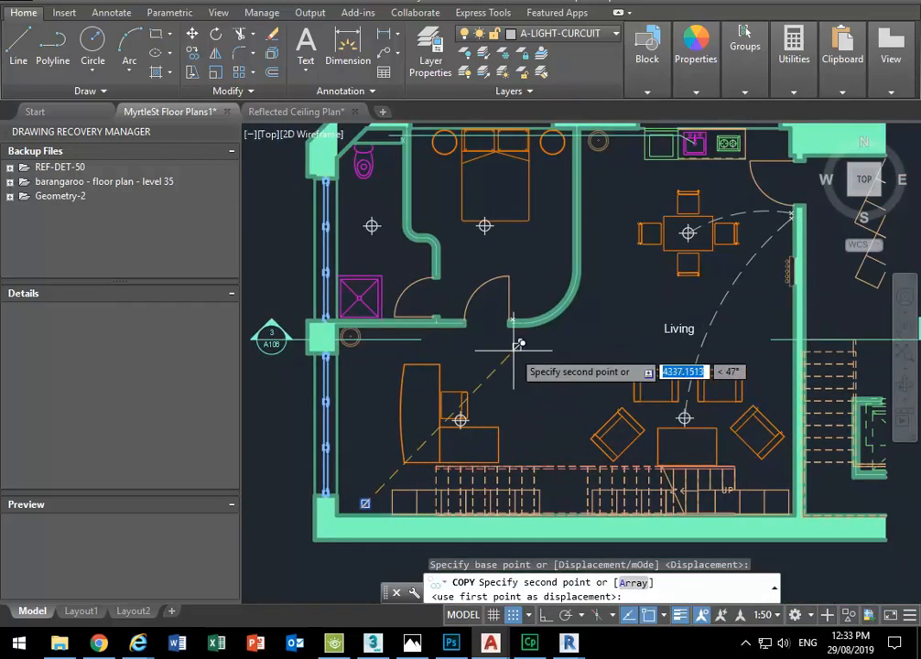
{"action": "left_click", "coordinate": [604, 371]}
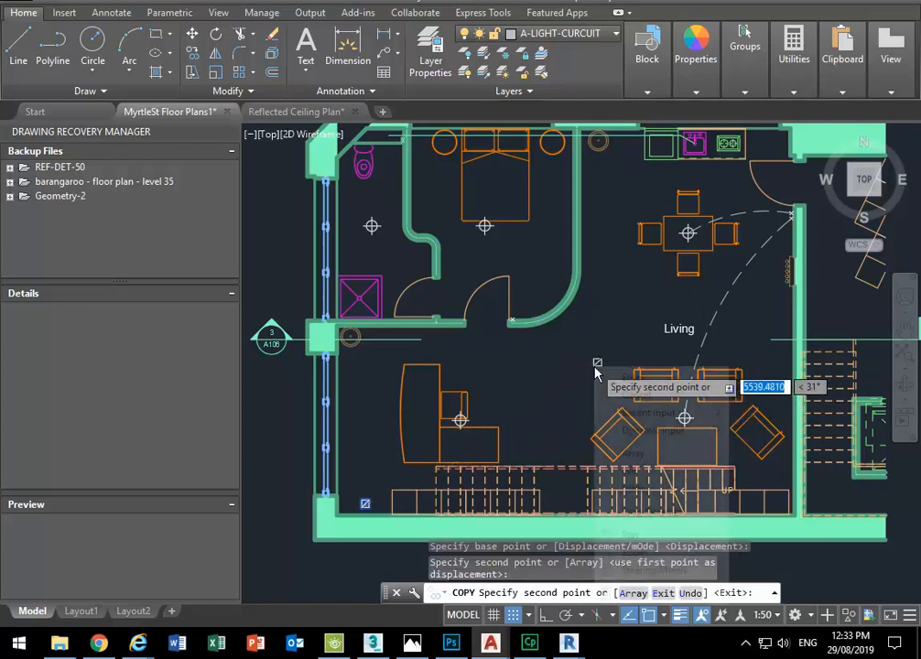
{"action": "scroll", "coordinate": [617, 419], "scroll_direction": "up", "scroll_amount": 5}
{"action": "scroll", "coordinate": [617, 419], "scroll_direction": "down", "scroll_amount": 5}
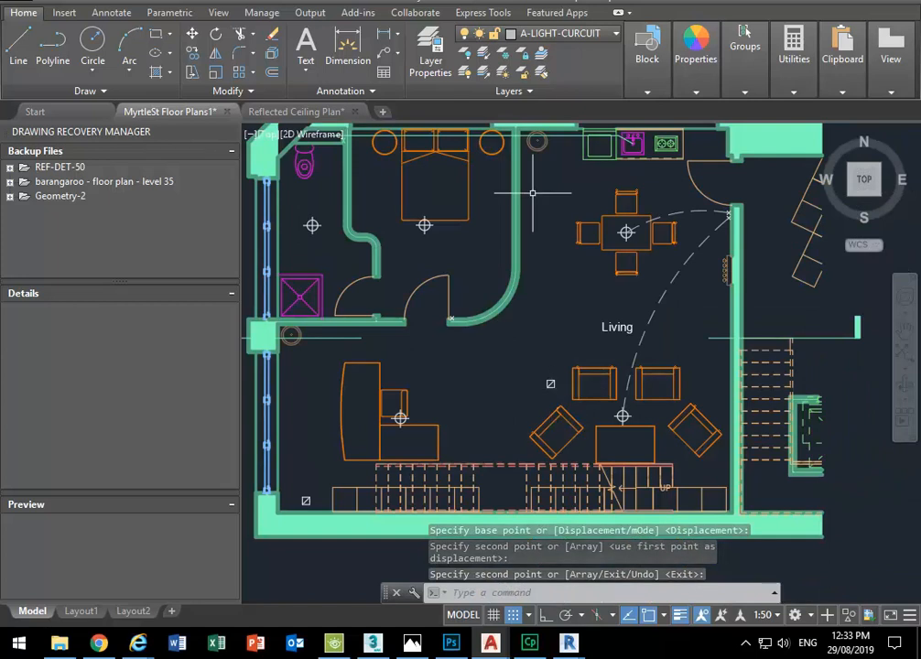
{"action": "key", "text": "Return"}
Move the vent symbol in the living area farther west, into the open space between the desk and the armchairs
{"action": "left_click", "coordinate": [544, 388]}
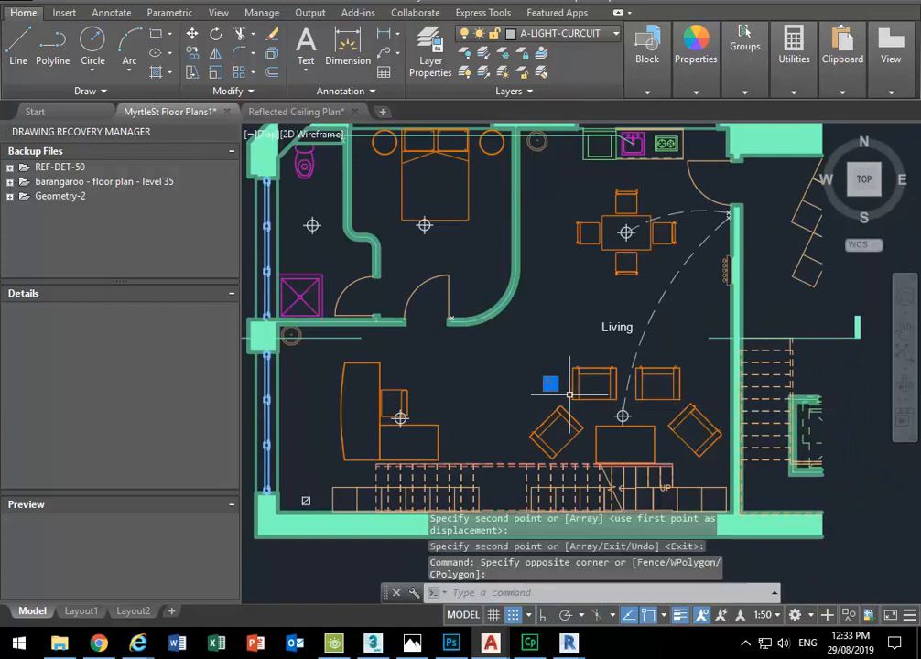
{"action": "left_click", "coordinate": [192, 42]}
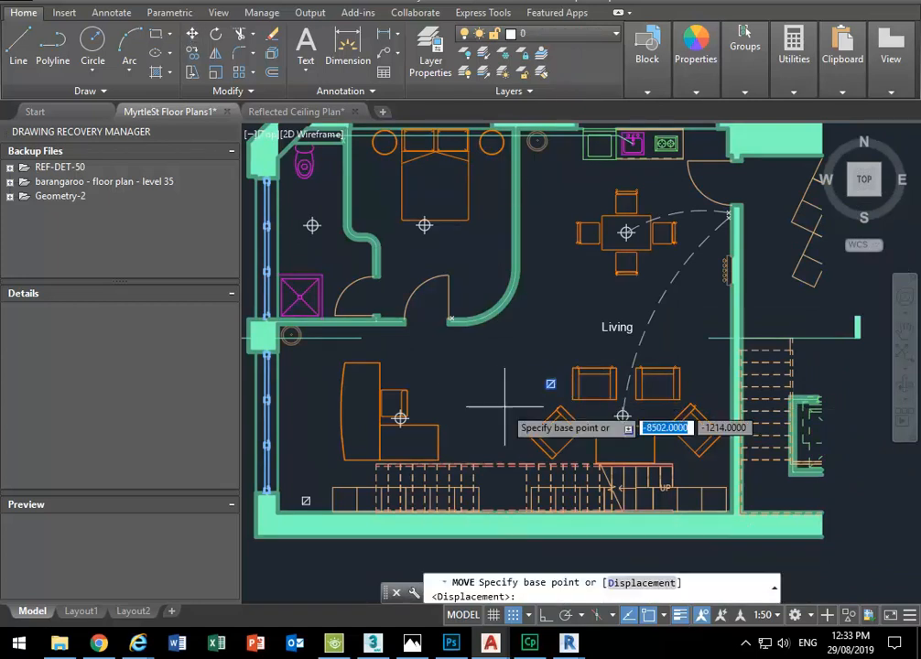
{"action": "left_click", "coordinate": [547, 384]}
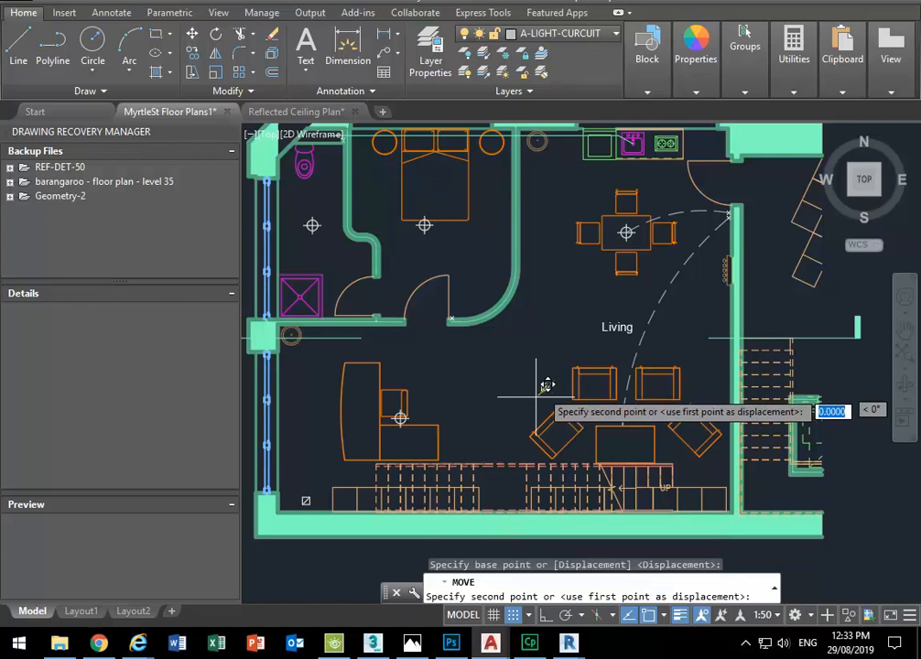
{"action": "left_click", "coordinate": [485, 399]}
{"action": "scroll", "coordinate": [471, 385], "scroll_direction": "up", "scroll_amount": 10}
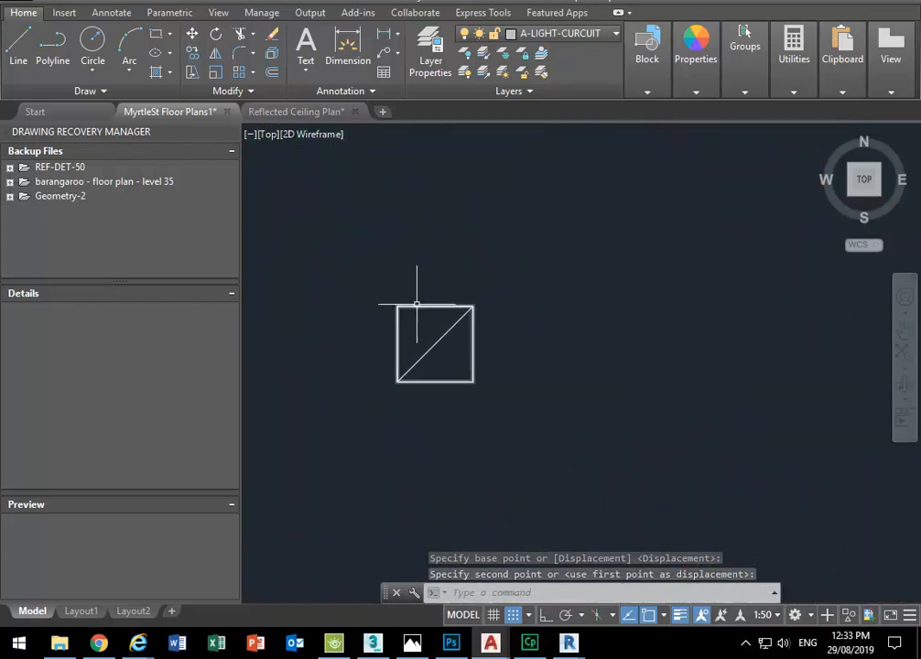
{"action": "left_click", "coordinate": [441, 381]}
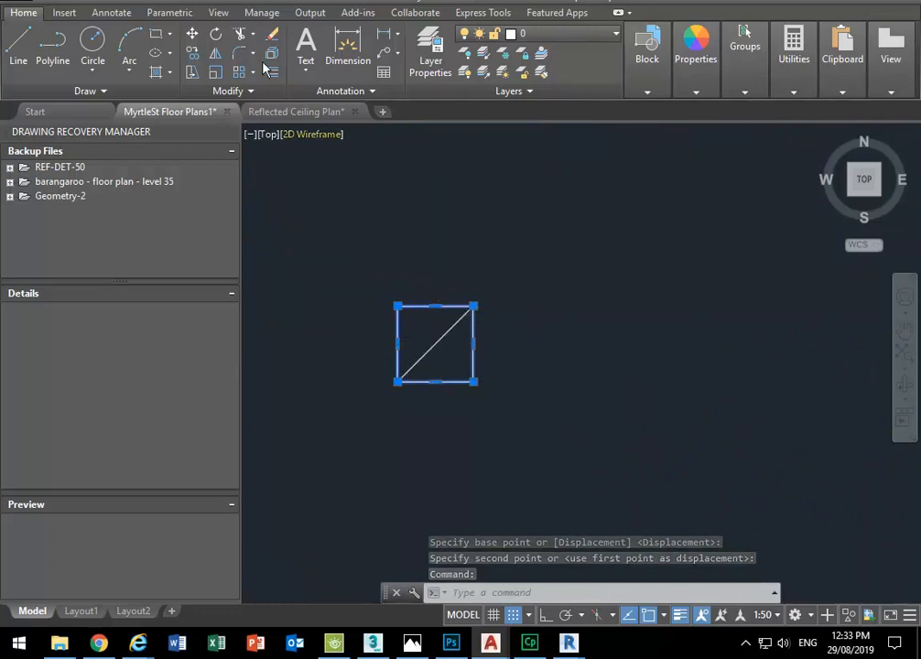
{"action": "left_click", "coordinate": [215, 72]}
{"action": "left_click", "coordinate": [397, 381]}
{"action": "key", "text": "Escape"}
Scale the living area's vent square and its diagonal by a factor of 2 about the lower-left corner
{"action": "left_click", "coordinate": [493, 266]}
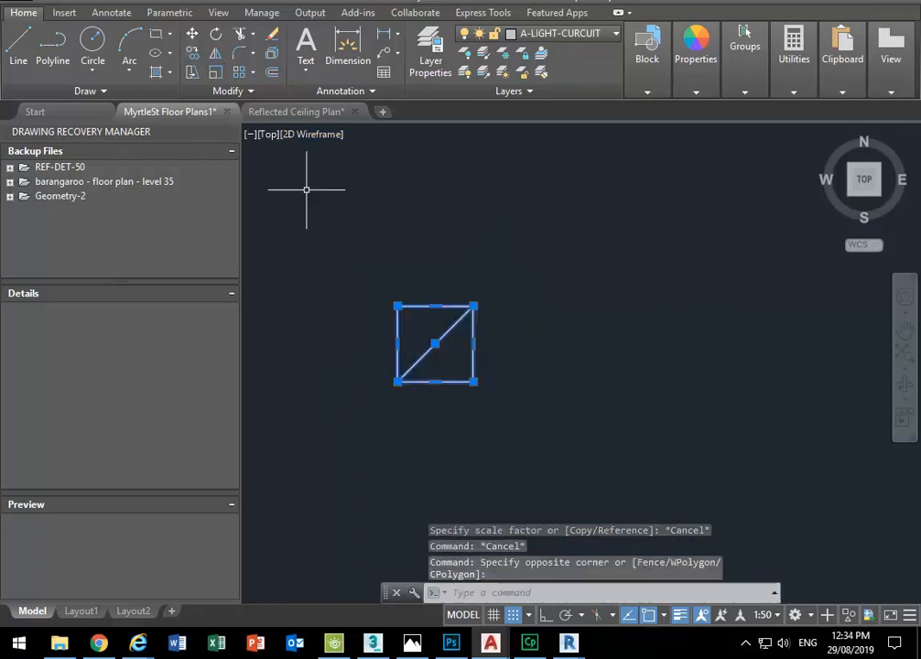
{"action": "left_click", "coordinate": [360, 353]}
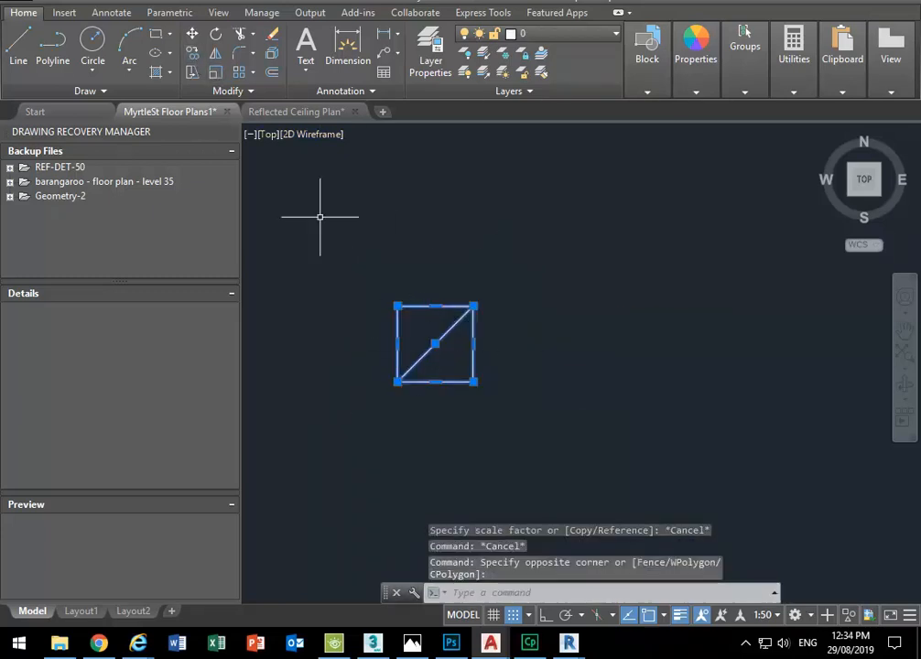
{"action": "left_click", "coordinate": [216, 73]}
{"action": "left_click", "coordinate": [397, 382]}
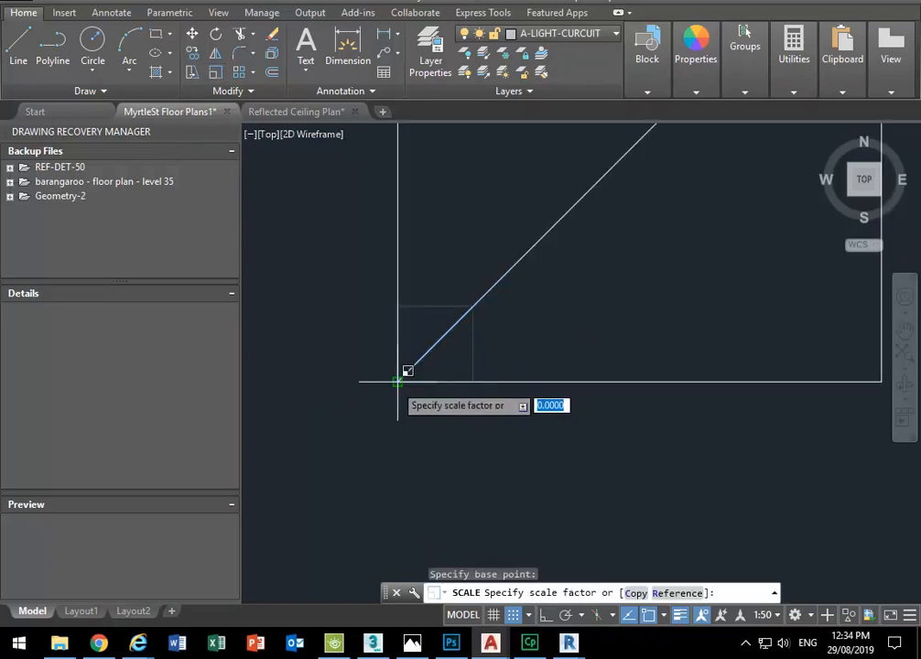
{"action": "type", "text": "2"}
{"action": "key", "text": "Return"}
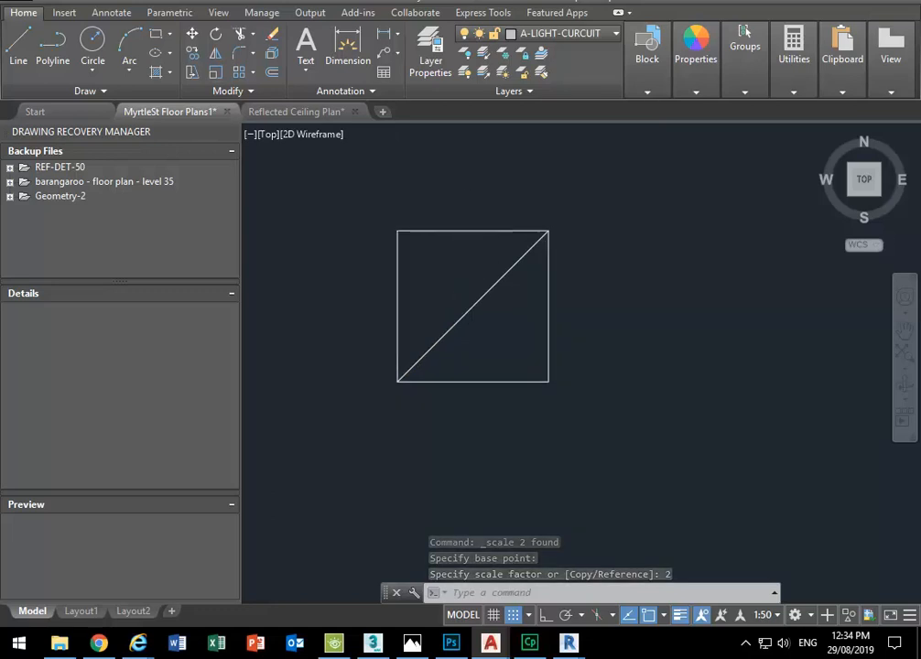
{"action": "left_click", "coordinate": [472, 231]}
{"action": "key", "text": "Escape"}
{"action": "key", "text": "Escape"}
Make layer 0 current and draw a second diagonal line from the vent square's upper-left corner to its lower-right corner
{"action": "left_click", "coordinate": [529, 34]}
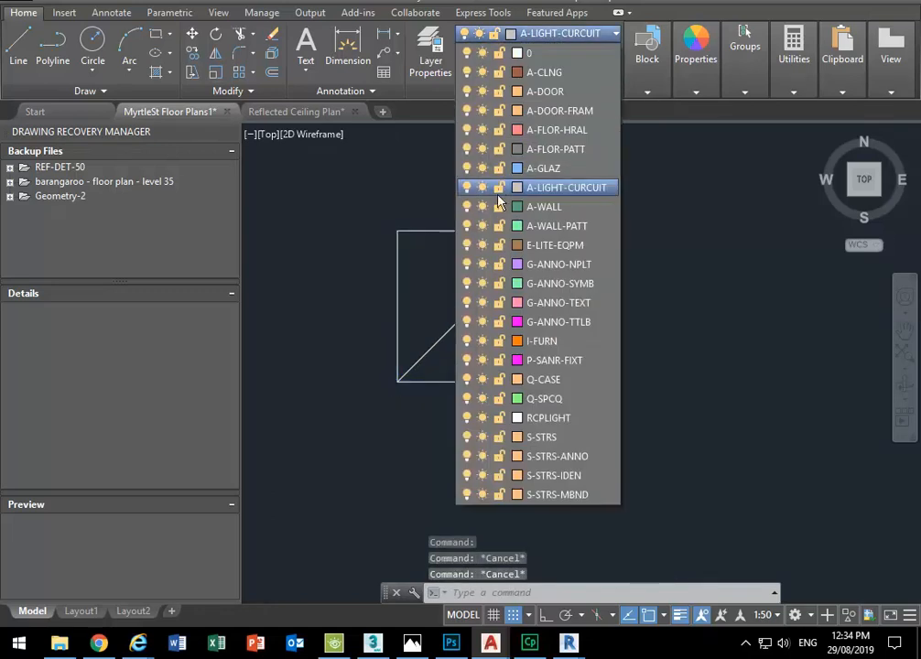
{"action": "left_click", "coordinate": [531, 53]}
{"action": "left_click", "coordinate": [18, 44]}
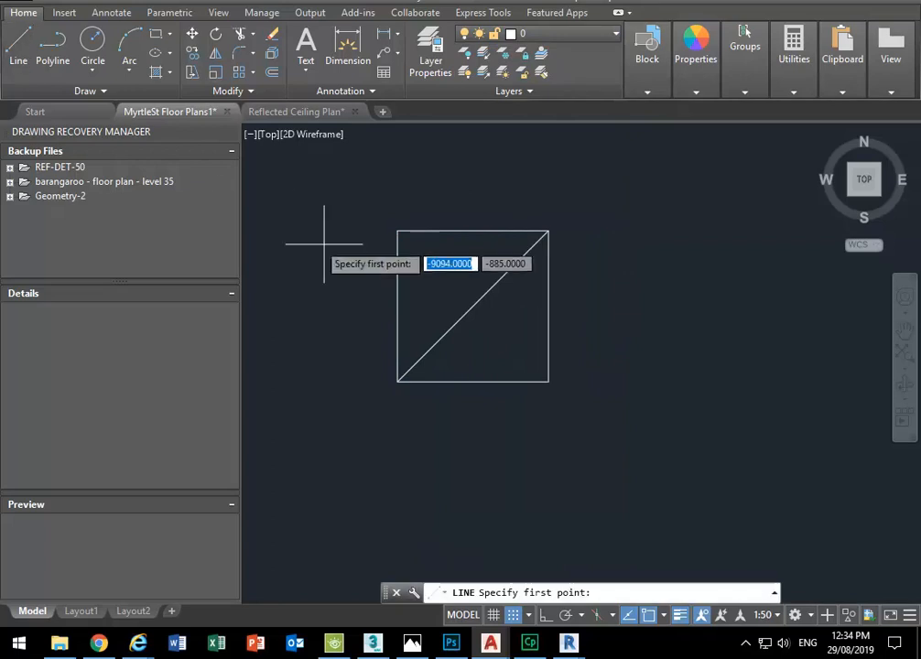
{"action": "left_click", "coordinate": [396, 229]}
{"action": "left_click", "coordinate": [547, 381]}
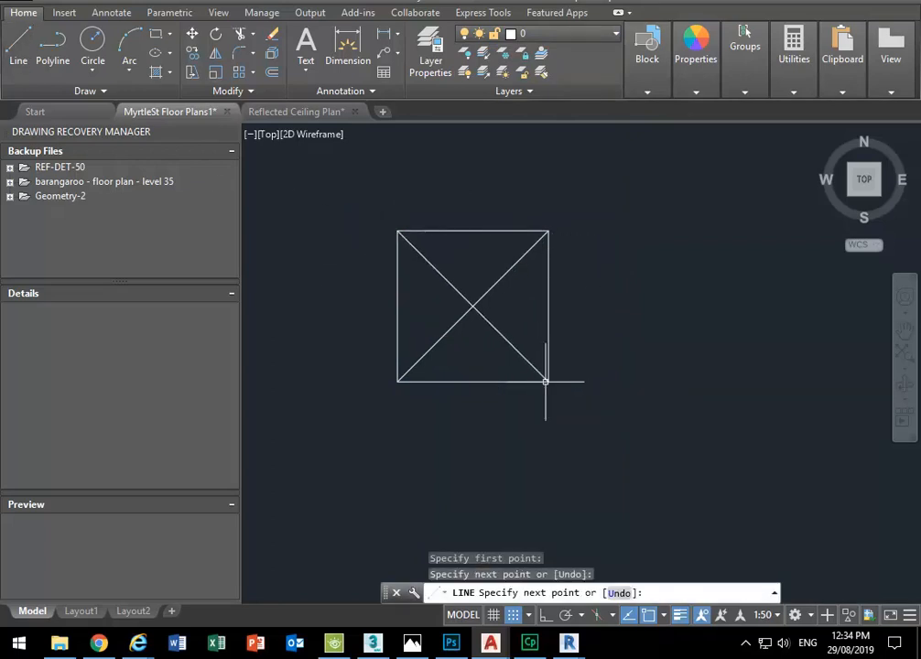
{"action": "key", "text": "Escape"}
{"action": "key", "text": "Escape"}
{"action": "scroll", "coordinate": [335, 364], "scroll_direction": "down", "scroll_amount": 4}
{"action": "middle_click_drag", "start_coordinate": [334, 364], "coordinate": [372, 352]}
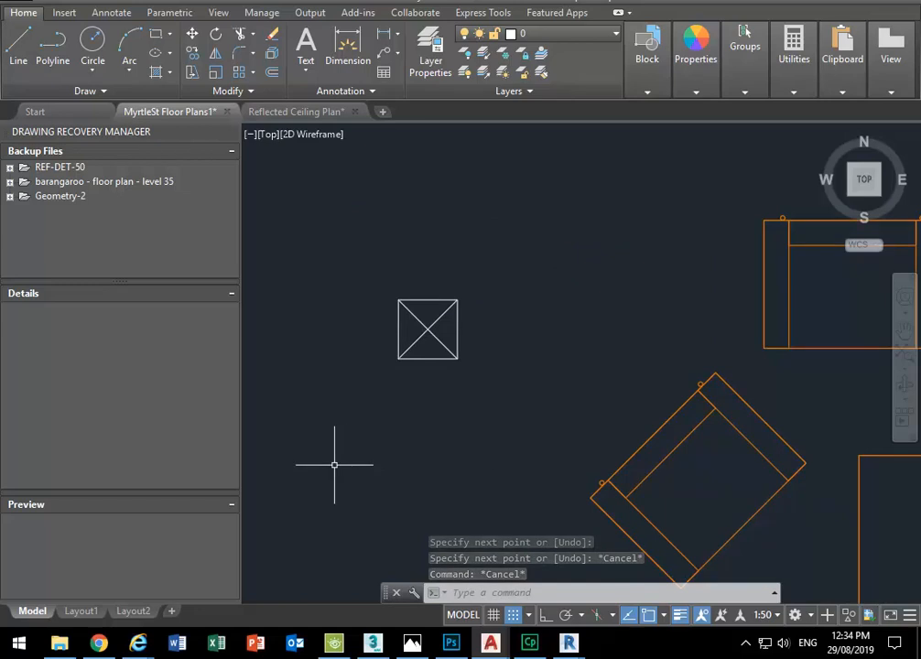
{"action": "left_click", "coordinate": [335, 253]}
{"action": "left_click", "coordinate": [483, 410]}
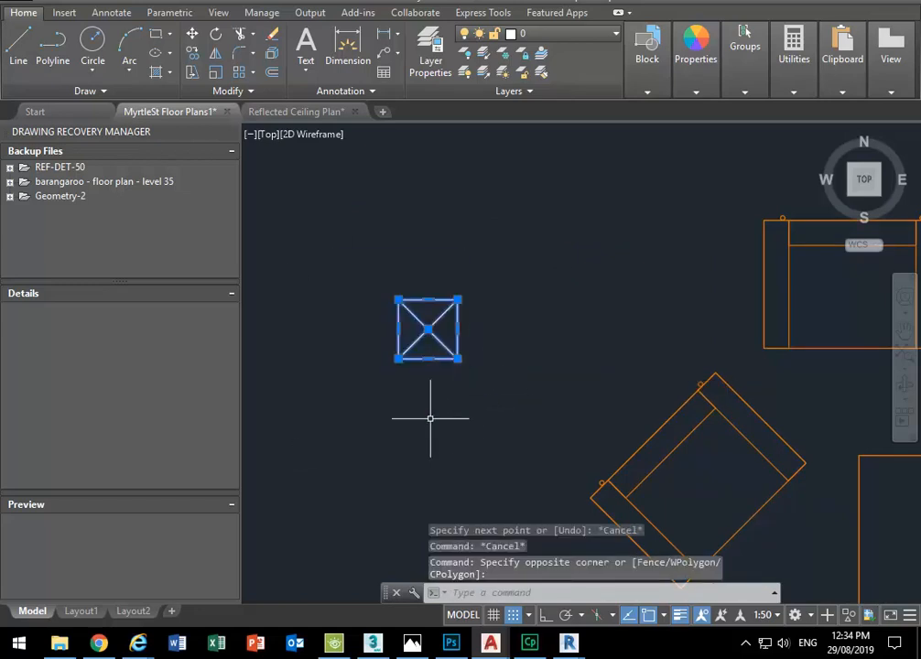
{"action": "key", "text": "Escape"}
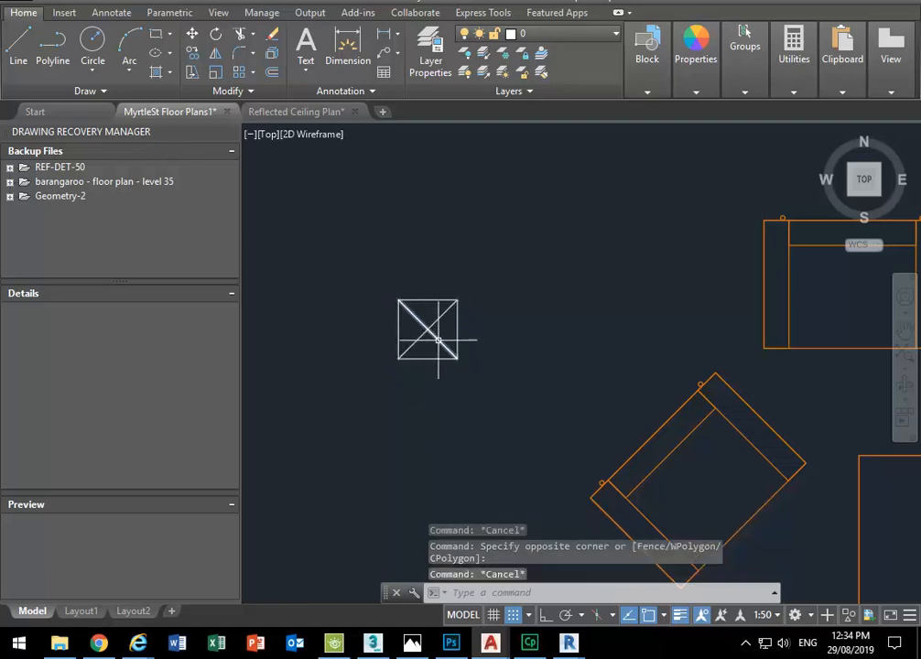
Switch to Chrome, search Google Images for "supply air symbol" in a new tab and examine the HVAC symbol examples
{"action": "left_click", "coordinate": [98, 643]}
{"action": "left_click", "coordinate": [408, 16]}
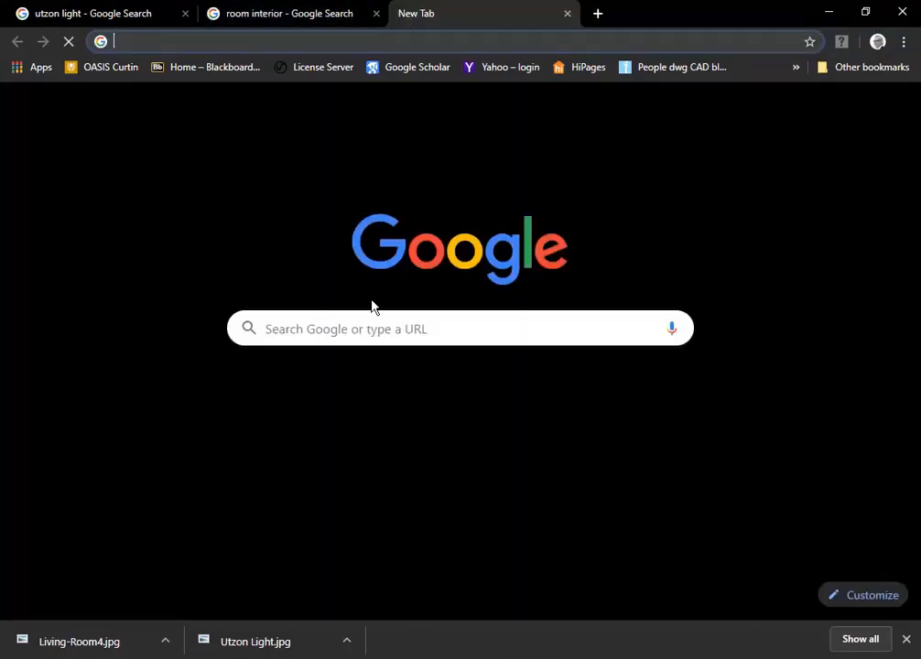
{"action": "type", "text": "su"}
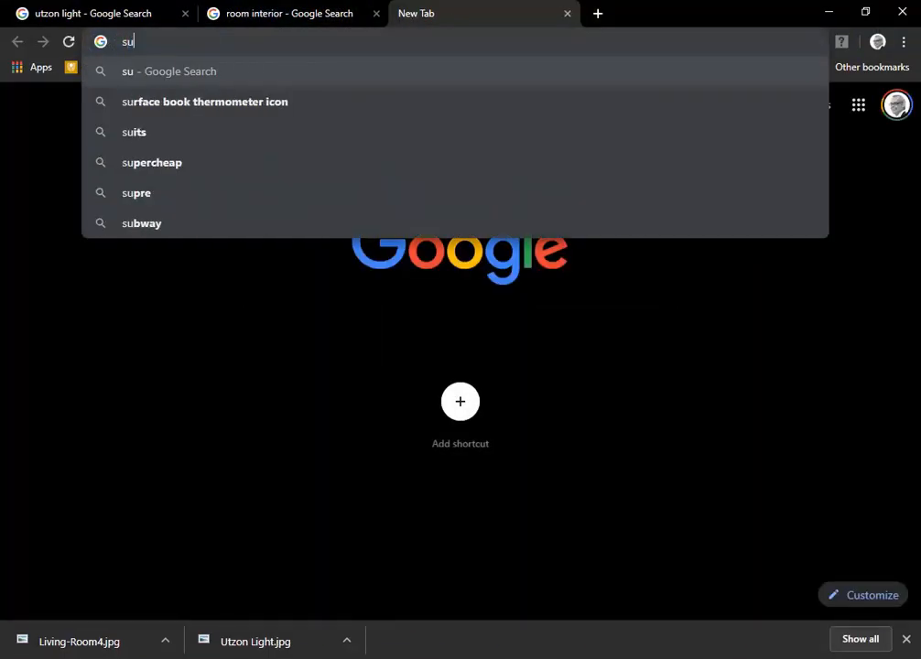
{"action": "type", "text": "pply air symbol"}
{"action": "key", "text": "Return"}
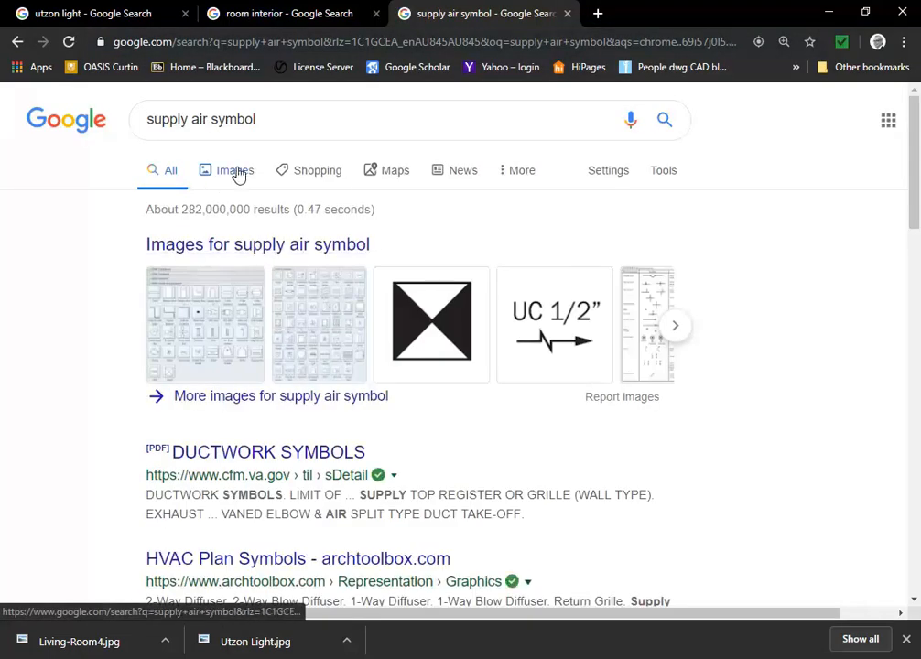
{"action": "left_click", "coordinate": [233, 175]}
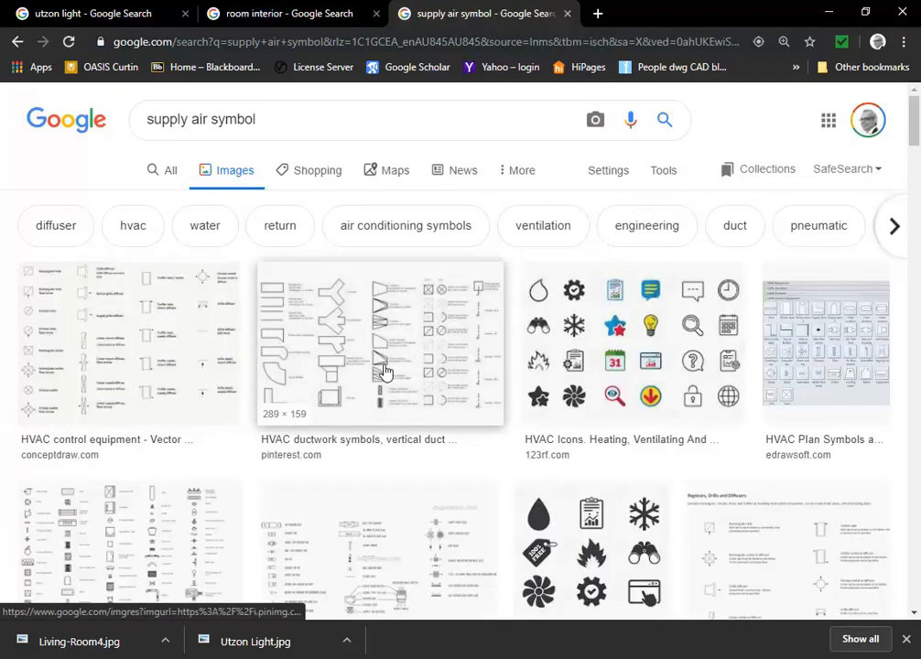
{"action": "scroll", "coordinate": [385, 371], "scroll_direction": "down", "scroll_amount": 3}
{"action": "scroll", "coordinate": [384, 371], "scroll_direction": "down", "scroll_amount": 9}
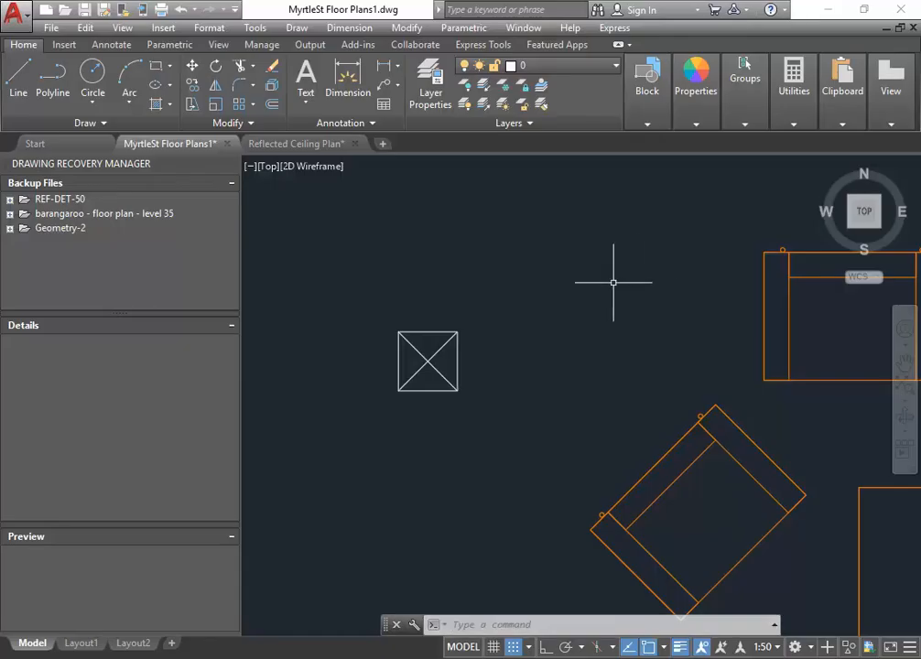
Copy the crossed-square vent symbol from the living area to the open floor just north-west of the dining table
{"action": "left_click", "coordinate": [303, 268]}
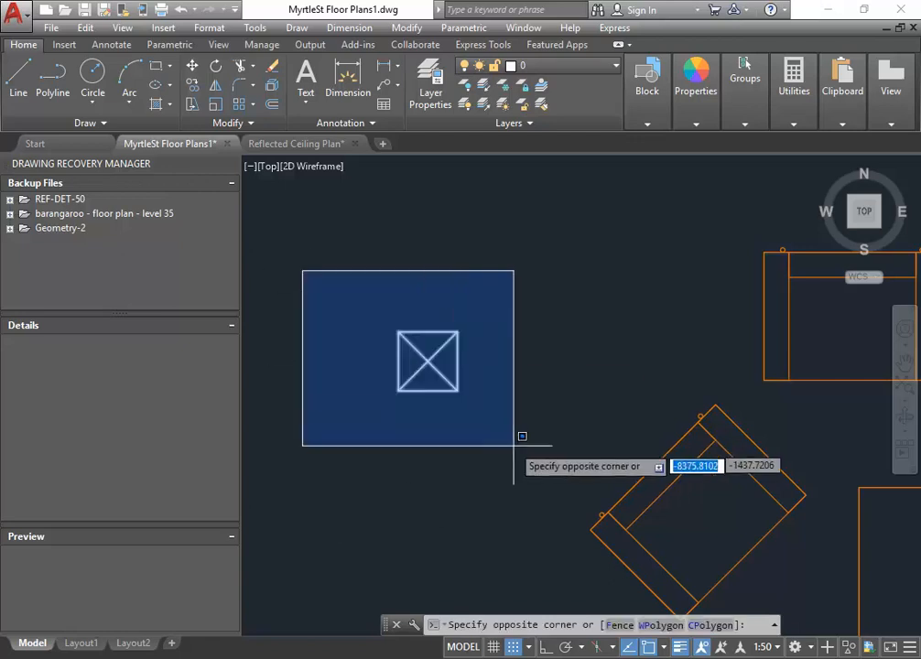
{"action": "left_click", "coordinate": [493, 432]}
{"action": "left_click", "coordinate": [192, 85]}
{"action": "left_click", "coordinate": [428, 361]}
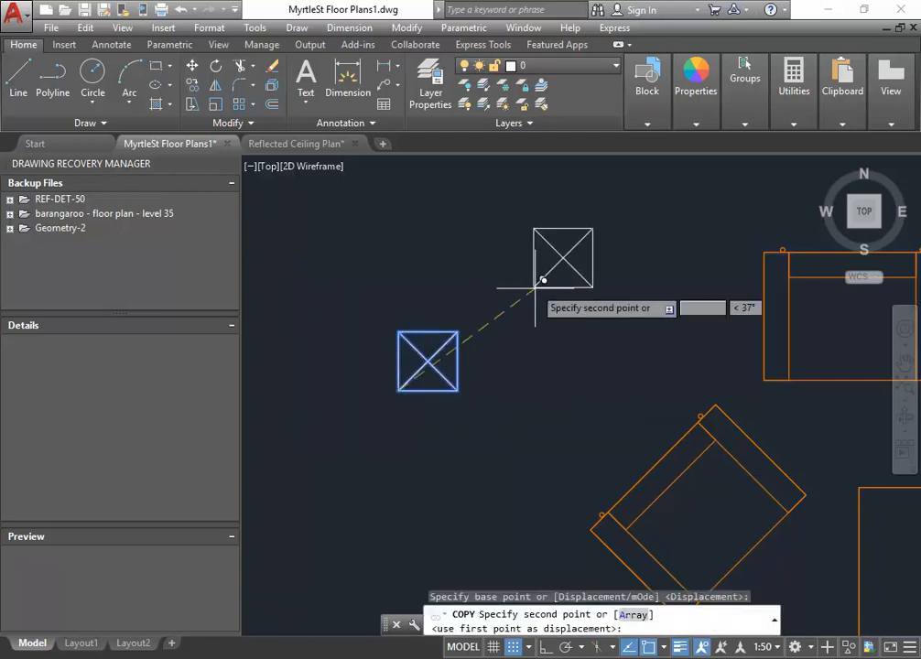
{"action": "scroll", "coordinate": [436, 436], "scroll_direction": "up", "scroll_amount": 5}
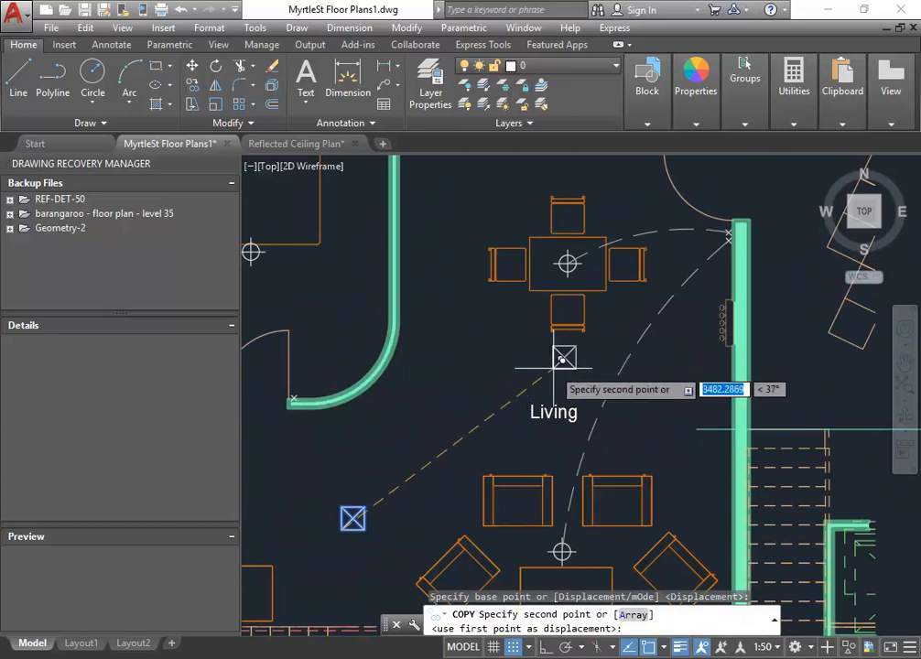
{"action": "scroll", "coordinate": [555, 412], "scroll_direction": "down", "scroll_amount": 3}
{"action": "scroll", "coordinate": [552, 305], "scroll_direction": "up", "scroll_amount": 2}
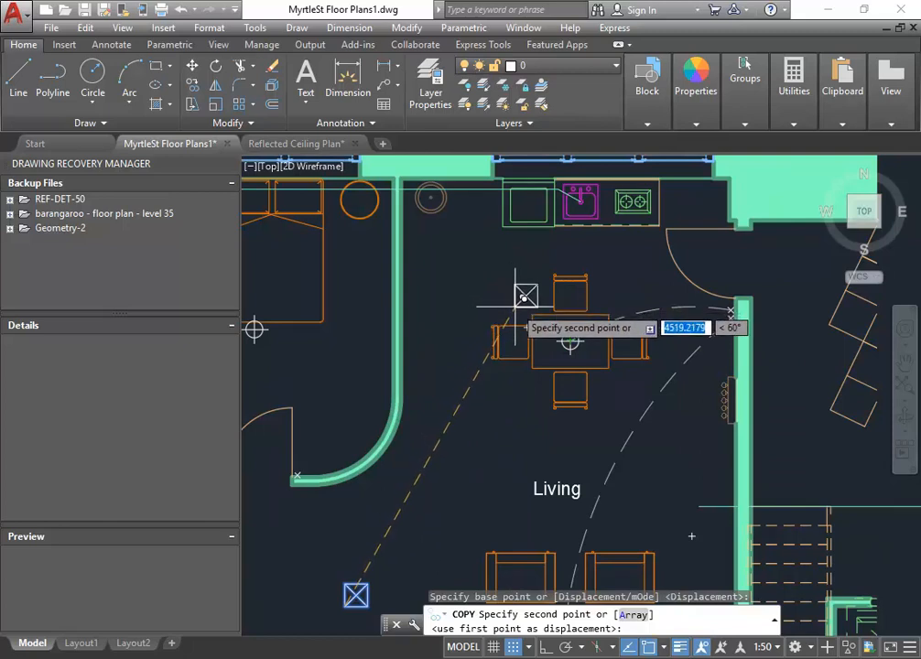
{"action": "right_click", "coordinate": [477, 284]}
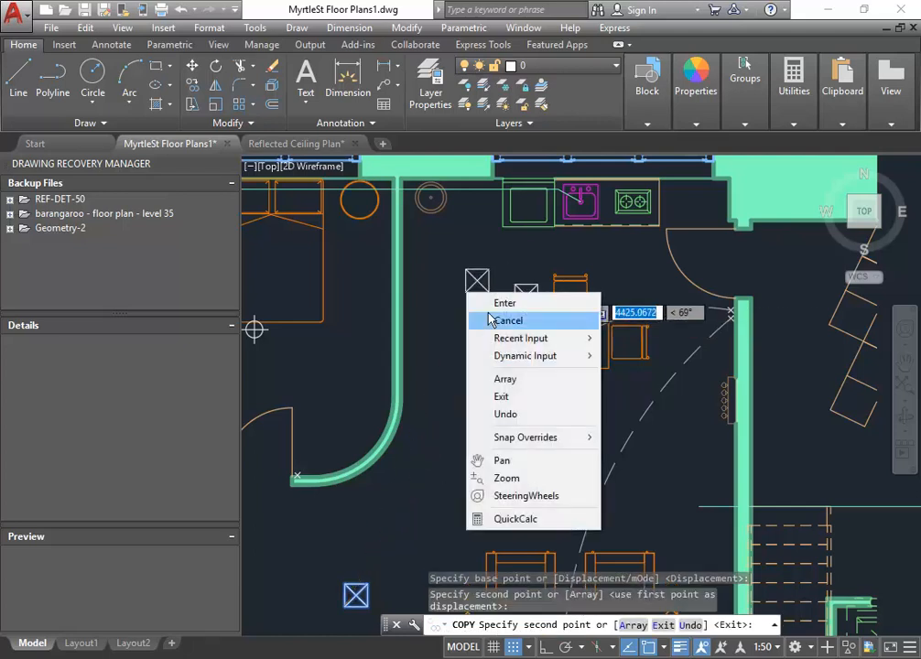
{"action": "left_click", "coordinate": [502, 319]}
Copy the vent symbol beside the dining table into the bedroom, just east of the bedroom's ceiling light
{"action": "scroll", "coordinate": [494, 305], "scroll_direction": "down", "scroll_amount": 1}
{"action": "scroll", "coordinate": [494, 305], "scroll_direction": "up", "scroll_amount": 4}
{"action": "left_click", "coordinate": [530, 267]}
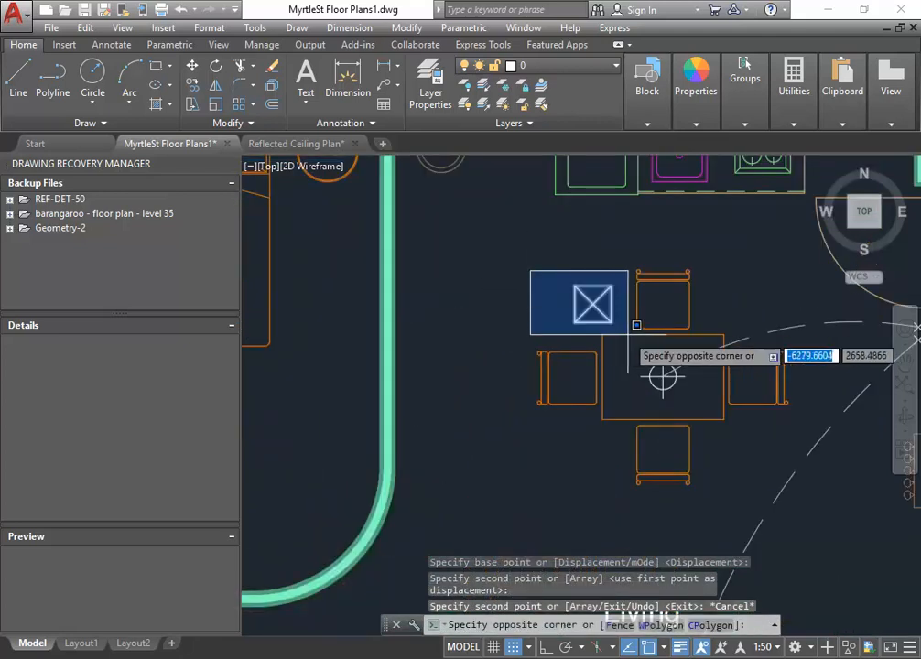
{"action": "left_click", "coordinate": [623, 334]}
{"action": "left_click", "coordinate": [191, 87]}
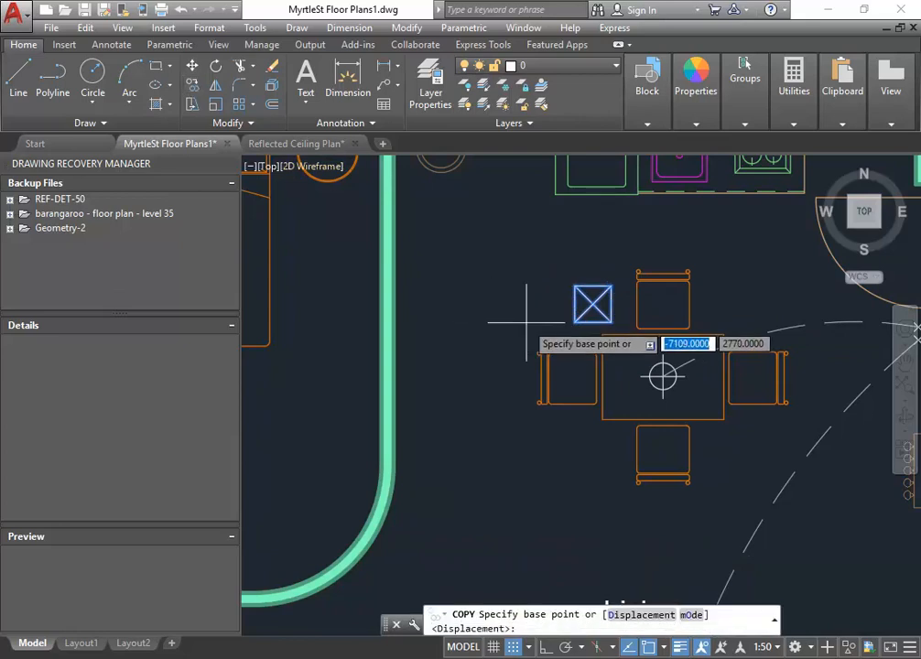
{"action": "left_click", "coordinate": [576, 323]}
{"action": "scroll", "coordinate": [491, 339], "scroll_direction": "down", "scroll_amount": 2}
{"action": "middle_click_drag", "start_coordinate": [493, 337], "coordinate": [624, 309]}
{"action": "scroll", "coordinate": [641, 325], "scroll_direction": "down", "scroll_amount": 4}
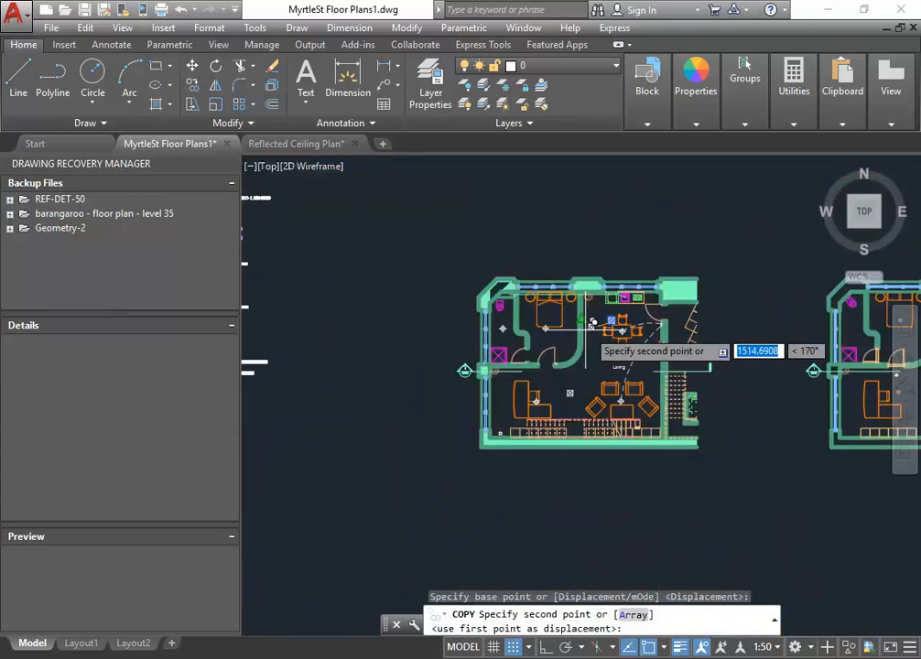
{"action": "scroll", "coordinate": [512, 348], "scroll_direction": "up", "scroll_amount": 2}
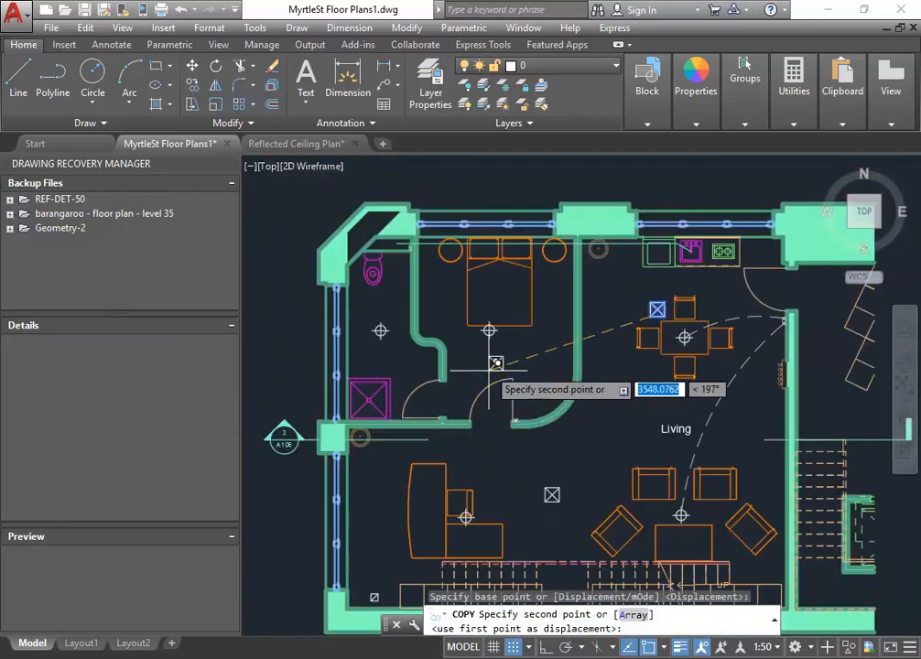
{"action": "left_click", "coordinate": [536, 335]}
{"action": "key", "text": "Escape"}
Move the three crossed-square vents and the small south-west vent to matching positions in the second floor plan, using the inner south-west room corner as reference
{"action": "scroll", "coordinate": [466, 359], "scroll_direction": "down", "scroll_amount": 2}
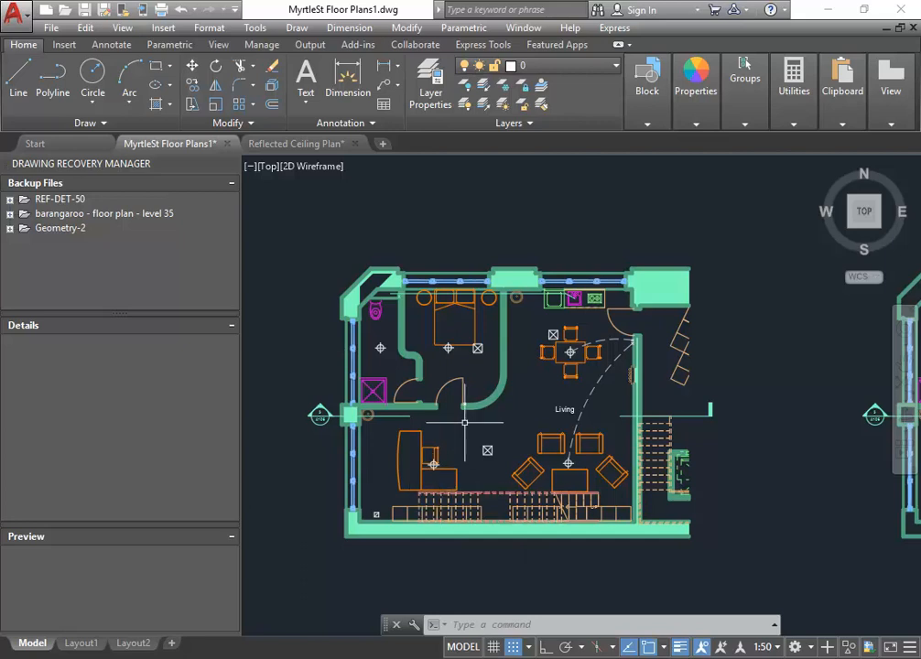
{"action": "scroll", "coordinate": [464, 422], "scroll_direction": "down", "scroll_amount": 4}
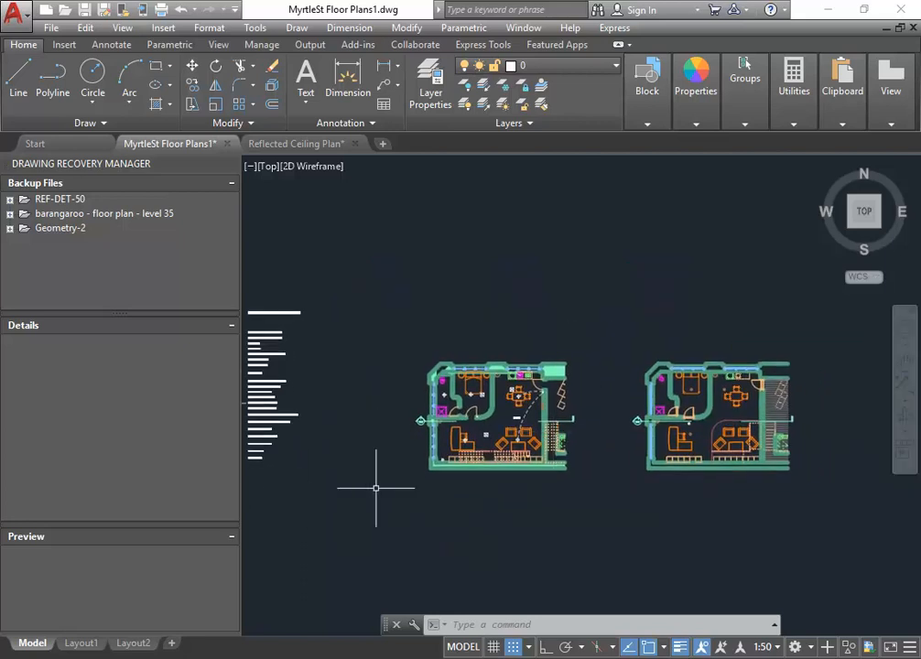
{"action": "scroll", "coordinate": [472, 484], "scroll_direction": "up", "scroll_amount": 4}
{"action": "middle_click_drag", "start_coordinate": [462, 397], "coordinate": [447, 579]}
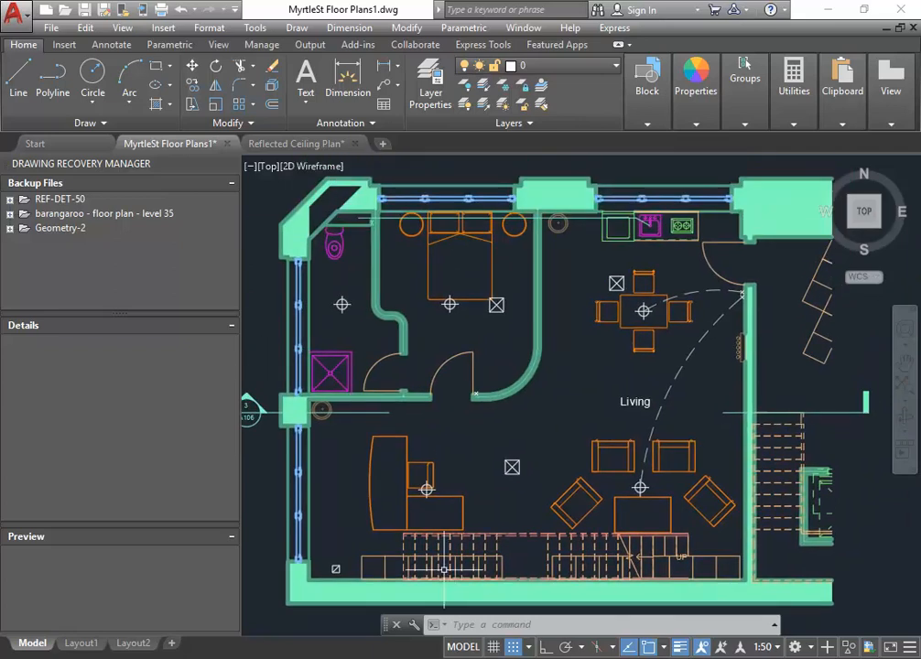
{"action": "left_click", "coordinate": [483, 293]}
{"action": "left_click", "coordinate": [509, 316]}
{"action": "left_click", "coordinate": [490, 441]}
{"action": "left_click", "coordinate": [543, 487]}
{"action": "left_click", "coordinate": [603, 272]}
{"action": "left_click", "coordinate": [629, 295]}
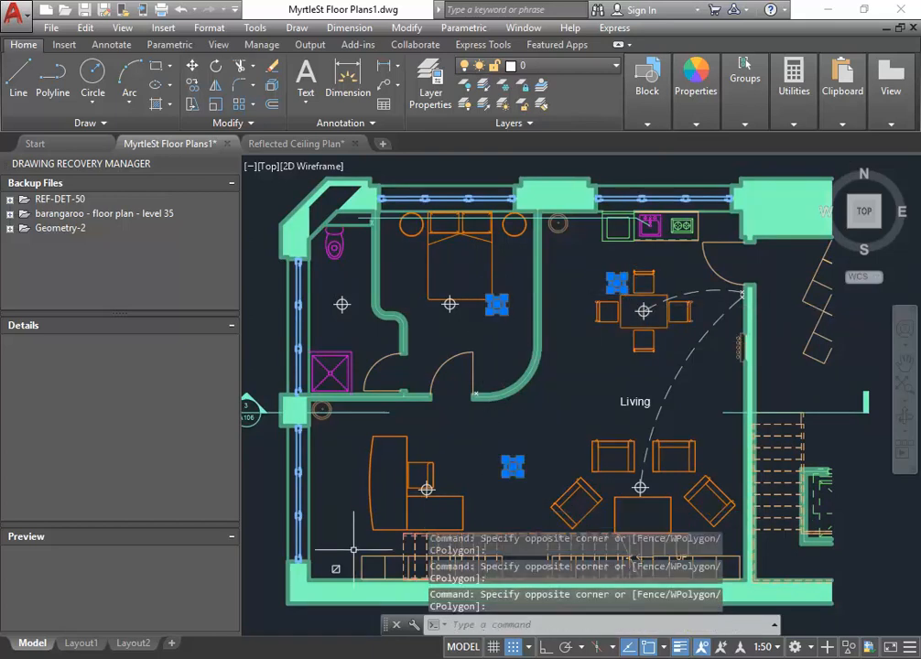
{"action": "left_click", "coordinate": [324, 554]}
{"action": "left_click", "coordinate": [348, 577]}
{"action": "left_click", "coordinate": [324, 547]}
{"action": "left_click", "coordinate": [353, 584]}
{"action": "left_click", "coordinate": [197, 70]}
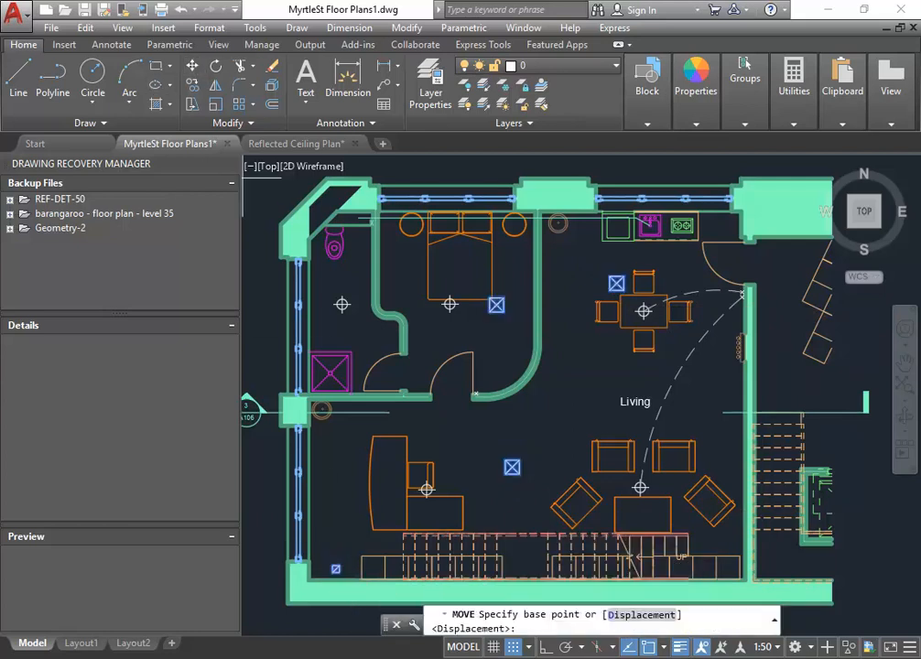
{"action": "left_click", "coordinate": [322, 572]}
{"action": "scroll", "coordinate": [600, 480], "scroll_direction": "down", "scroll_amount": 2}
{"action": "middle_click_drag", "start_coordinate": [587, 493], "coordinate": [300, 436]}
{"action": "middle_click_drag", "start_coordinate": [762, 463], "coordinate": [642, 481]}
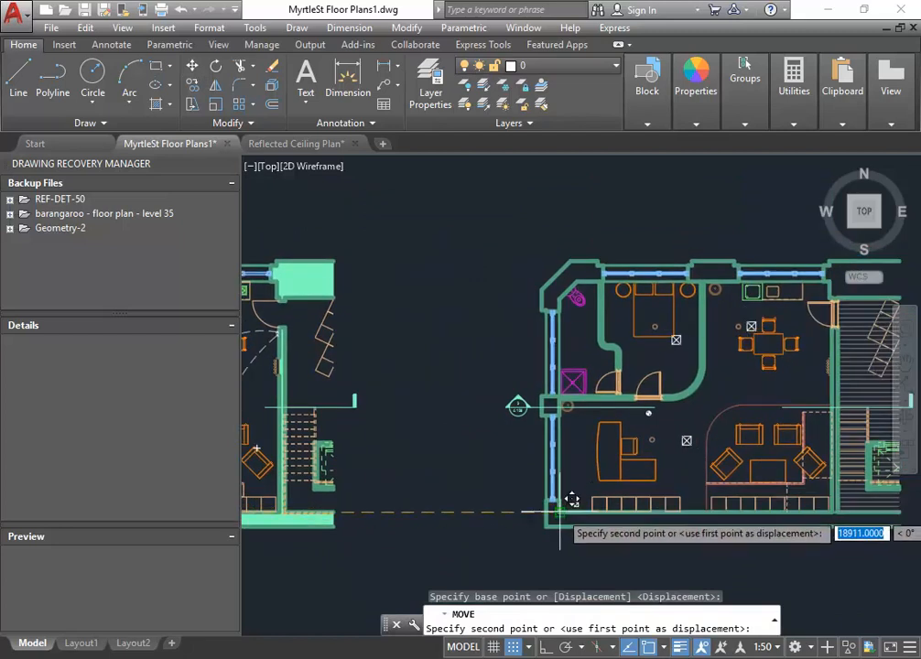
{"action": "left_click", "coordinate": [565, 515]}
{"action": "right_click", "coordinate": [451, 396]}
{"action": "left_click", "coordinate": [437, 482]}
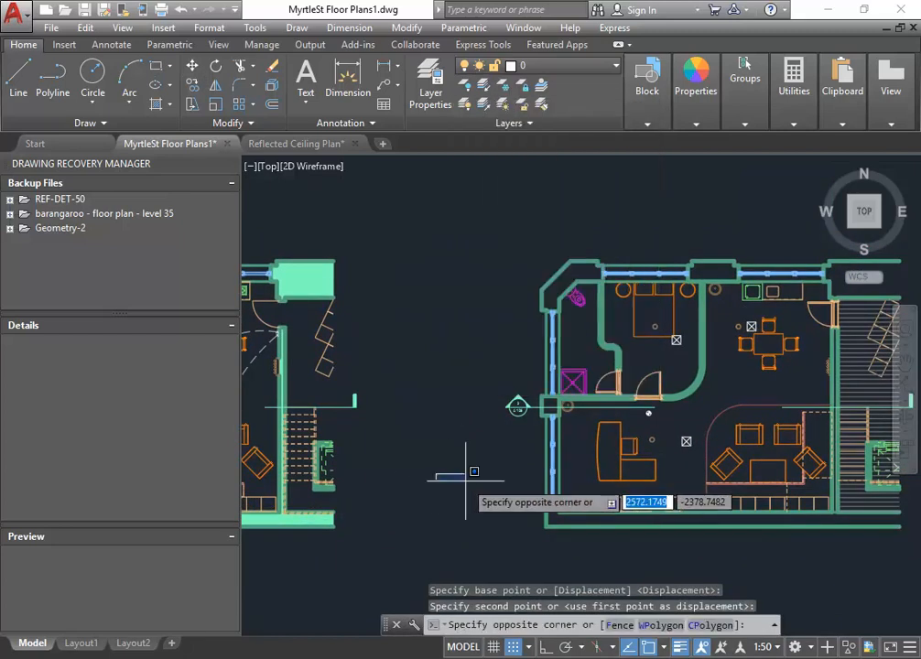
{"action": "key", "text": "Escape"}
{"action": "key", "text": "Escape"}
Erase the bed, both bedside tables and the dining table with its chairs from the second floor plan
{"action": "scroll", "coordinate": [596, 320], "scroll_direction": "up", "scroll_amount": 4}
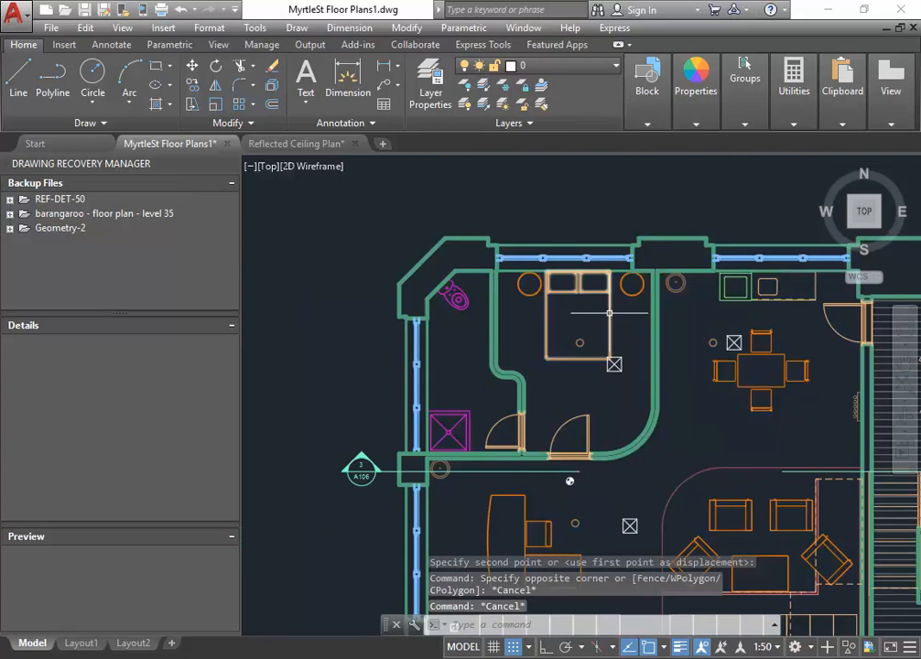
{"action": "left_click", "coordinate": [607, 314]}
{"action": "key", "text": "Delete"}
{"action": "left_click", "coordinate": [513, 286]}
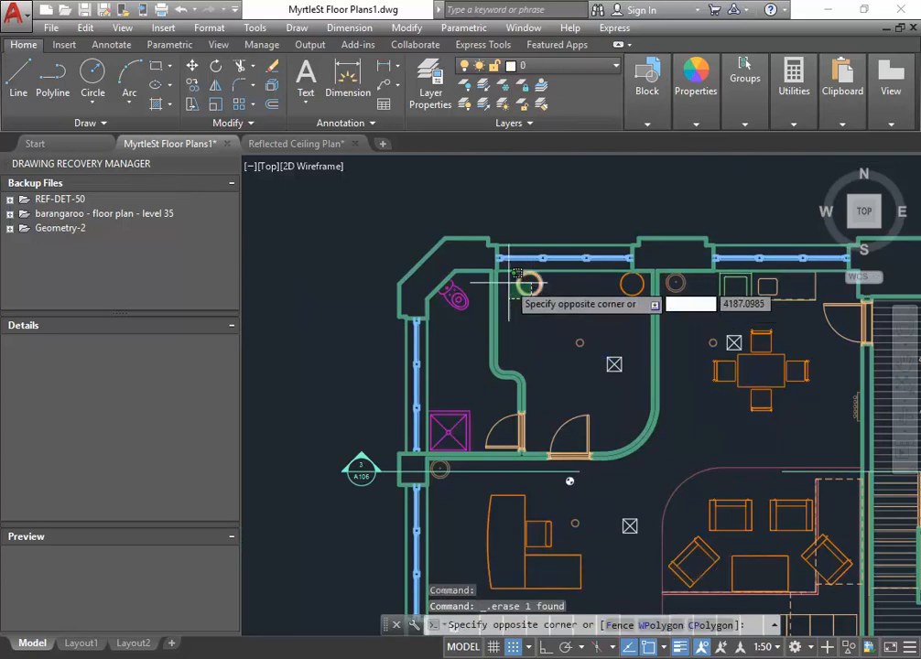
{"action": "scroll", "coordinate": [559, 318], "scroll_direction": "up", "scroll_amount": 6}
{"action": "key", "text": "Escape"}
{"action": "left_click", "coordinate": [678, 487]}
{"action": "left_click", "coordinate": [569, 267]}
{"action": "key", "text": "Delete"}
{"action": "left_click", "coordinate": [712, 353]}
{"action": "left_click", "coordinate": [486, 426]}
{"action": "key", "text": "Delete"}
Erase the four armchairs and the coffee table from the living area of the second floor plan
{"action": "scroll", "coordinate": [494, 421], "scroll_direction": "down", "scroll_amount": 5}
{"action": "scroll", "coordinate": [570, 375], "scroll_direction": "up", "scroll_amount": 5}
{"action": "left_click", "coordinate": [735, 374]}
{"action": "left_click", "coordinate": [623, 434]}
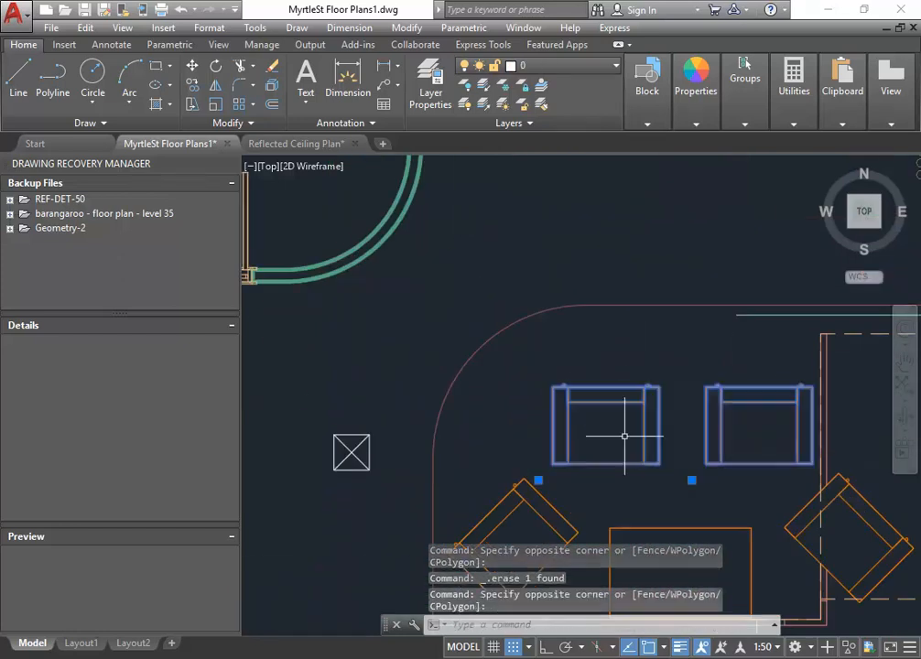
{"action": "key", "text": "Delete"}
{"action": "middle_click_drag", "start_coordinate": [623, 434], "coordinate": [585, 354]}
{"action": "left_click", "coordinate": [737, 430]}
{"action": "left_click", "coordinate": [471, 500]}
{"action": "key", "text": "Delete"}
Erase the desk, its chair and the double-circle symbol near the west wall from the second floor plan
{"action": "scroll", "coordinate": [471, 499], "scroll_direction": "down", "scroll_amount": 5}
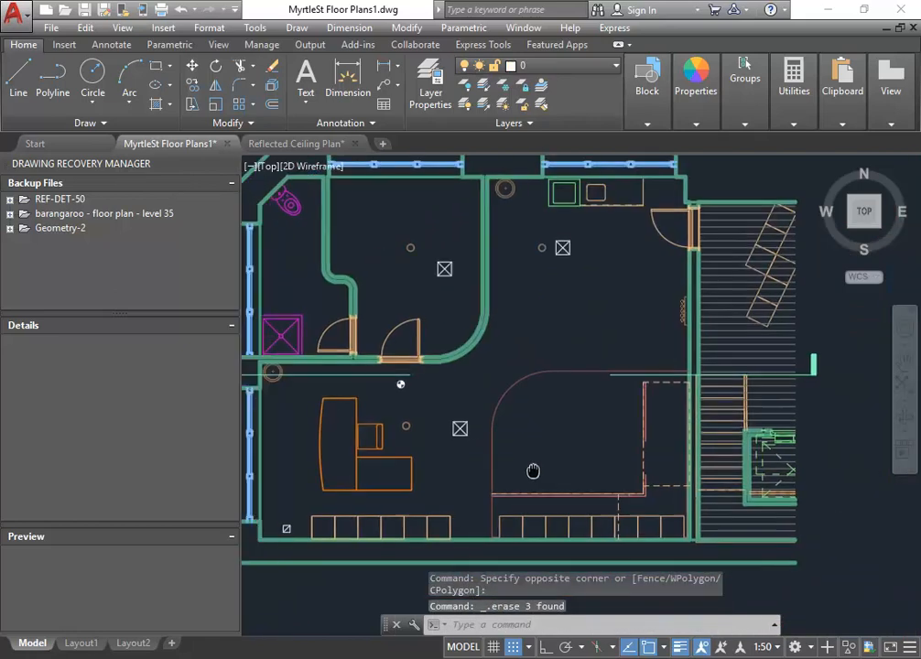
{"action": "scroll", "coordinate": [468, 432], "scroll_direction": "up", "scroll_amount": 3}
{"action": "left_click", "coordinate": [446, 387]}
{"action": "left_click", "coordinate": [343, 482]}
{"action": "key", "text": "Delete"}
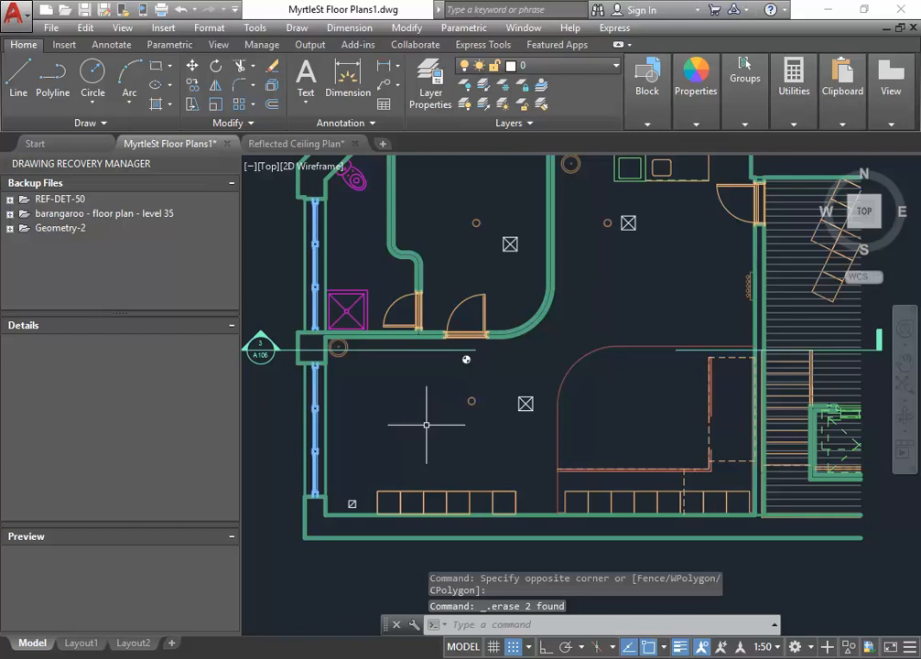
{"action": "scroll", "coordinate": [426, 424], "scroll_direction": "up", "scroll_amount": 5}
{"action": "left_click", "coordinate": [361, 370]}
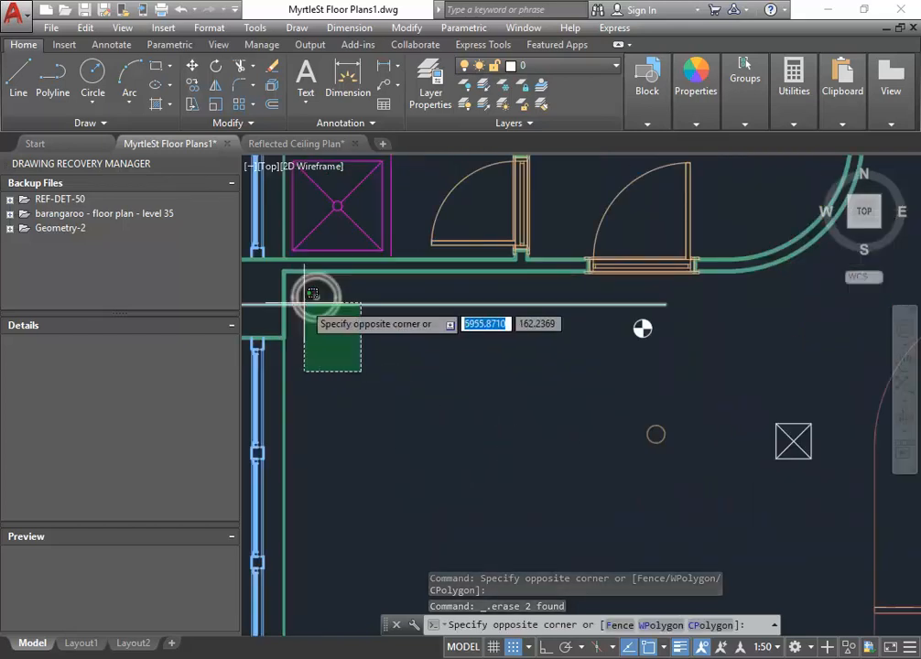
{"action": "left_click", "coordinate": [317, 302]}
{"action": "key", "text": "Delete"}
{"action": "scroll", "coordinate": [349, 380], "scroll_direction": "down", "scroll_amount": 2}
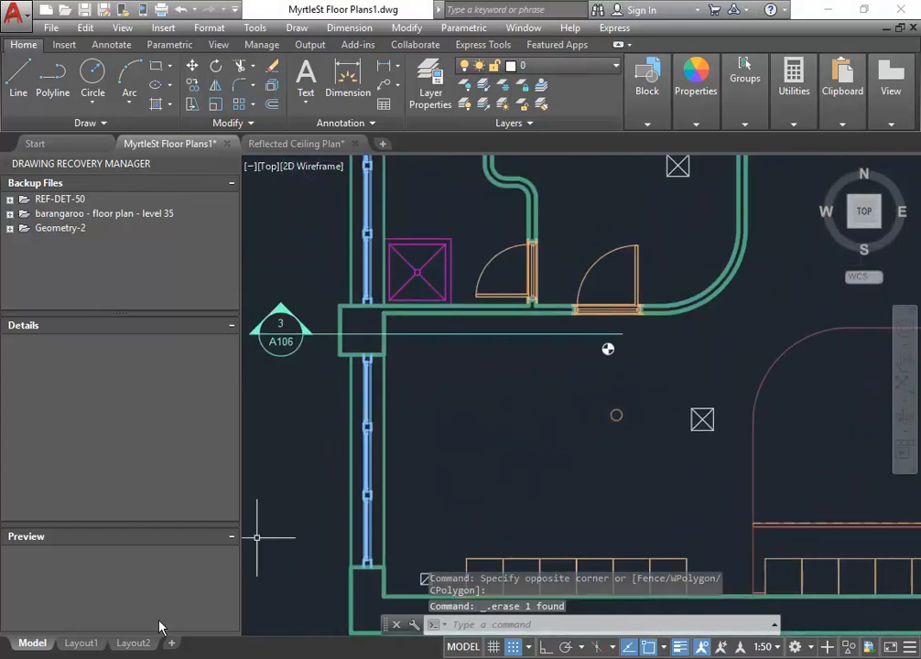
Display the Layout1 sheet and save the drawing
{"action": "left_click", "coordinate": [80, 643]}
{"action": "middle_click_drag", "start_coordinate": [456, 362], "coordinate": [465, 348]}
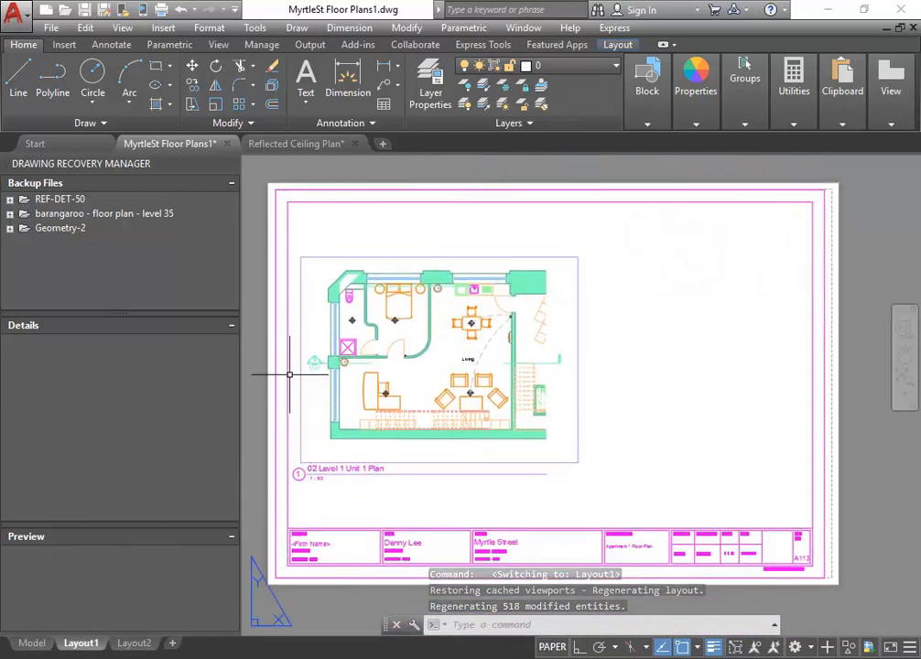
{"action": "left_click", "coordinate": [85, 9]}
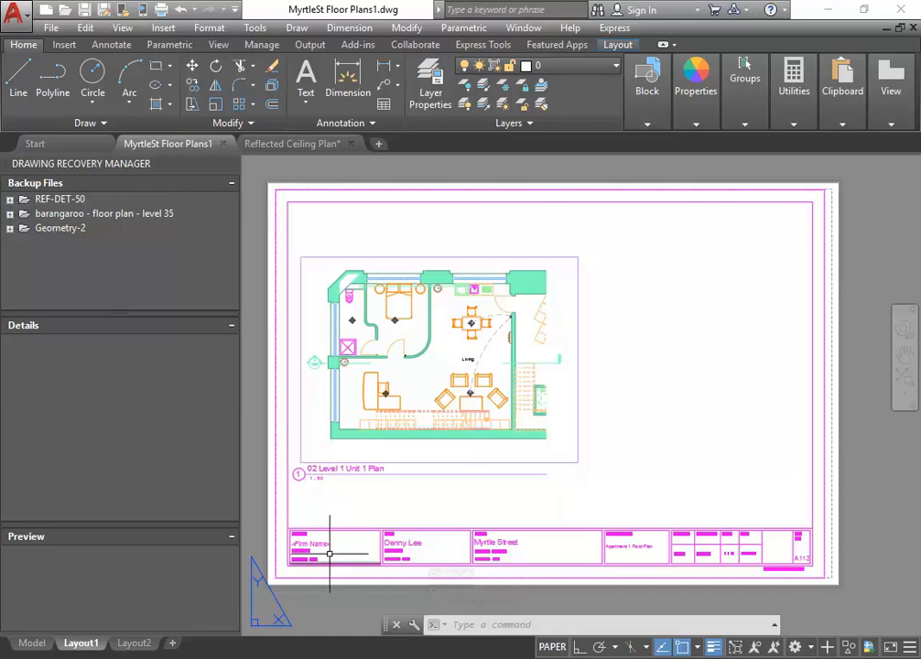
Create a copy of the Layout1 sheet and place it before Layout2
{"action": "right_click", "coordinate": [80, 645]}
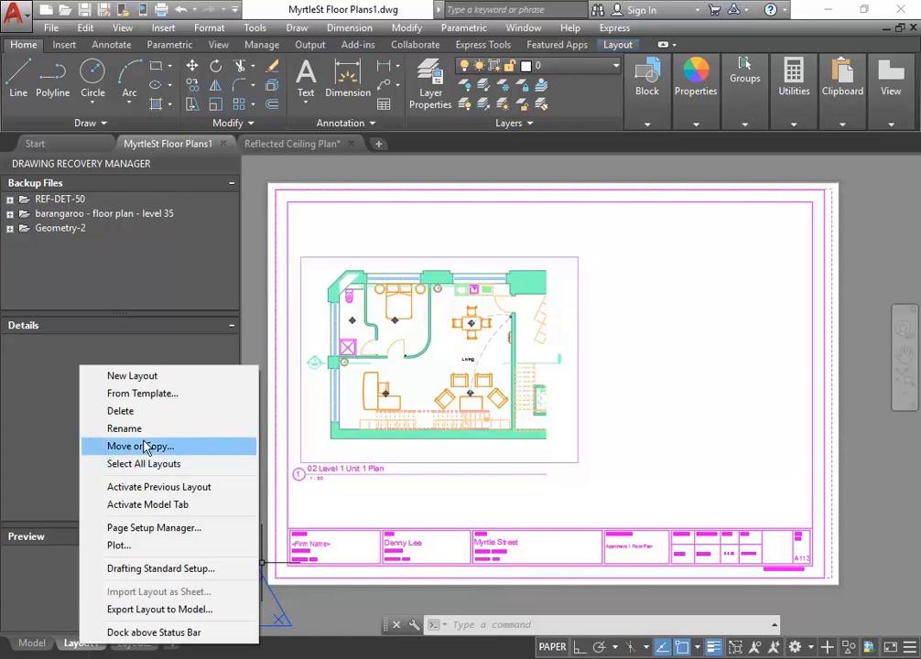
{"action": "left_click", "coordinate": [135, 446]}
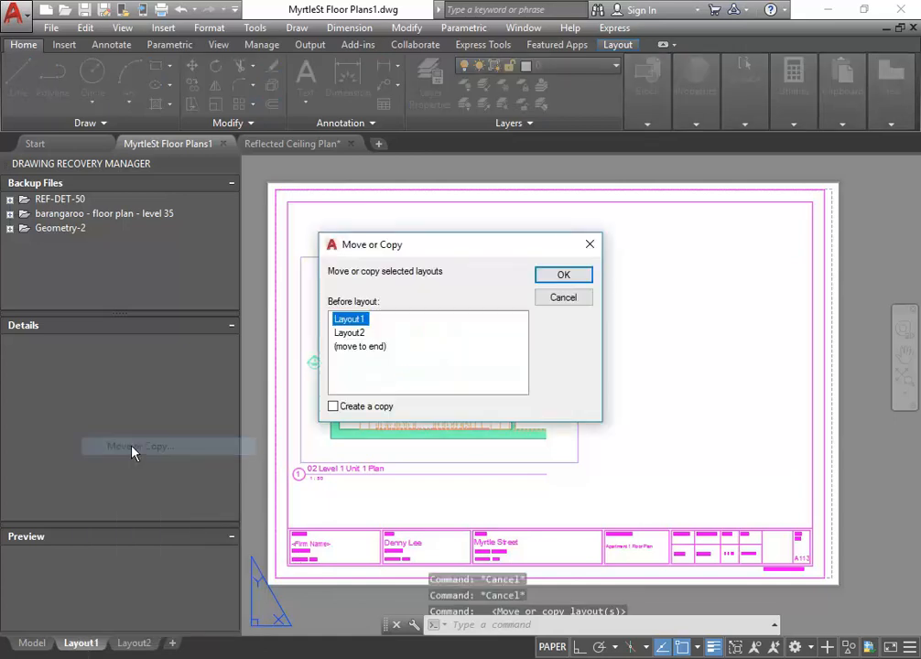
{"action": "left_click", "coordinate": [333, 408]}
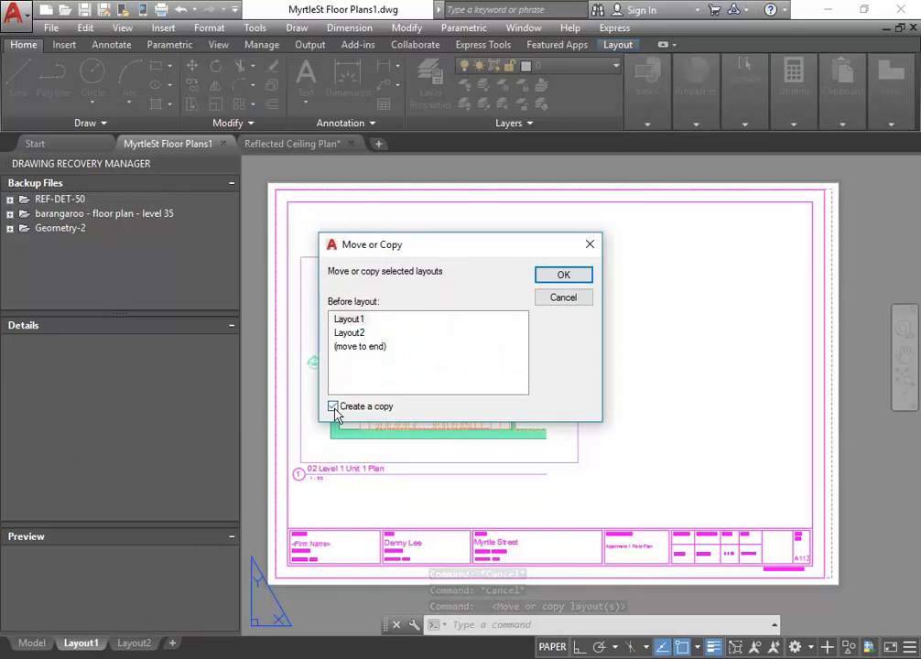
{"action": "left_click", "coordinate": [345, 335]}
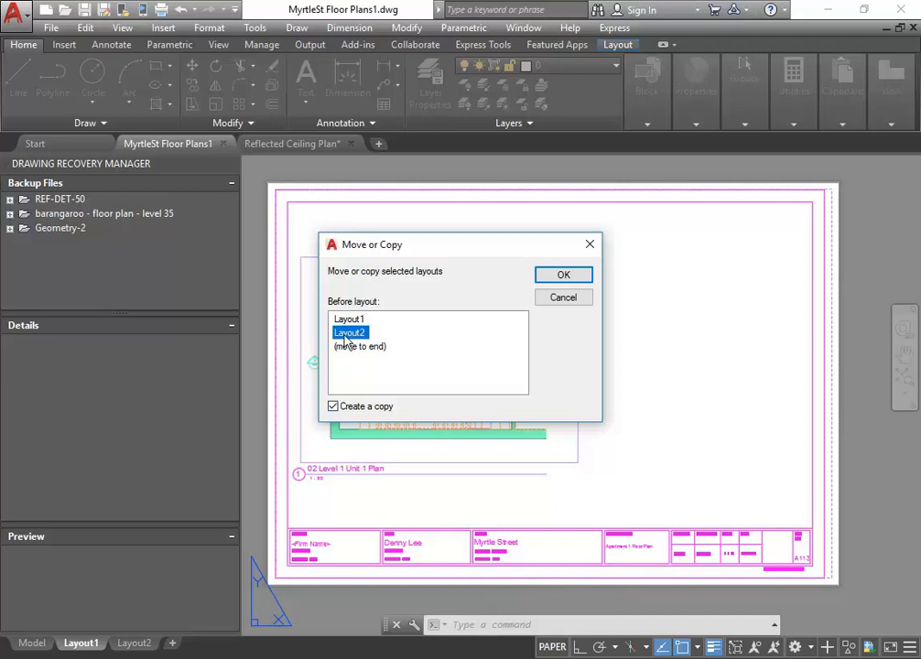
{"action": "left_click", "coordinate": [561, 281]}
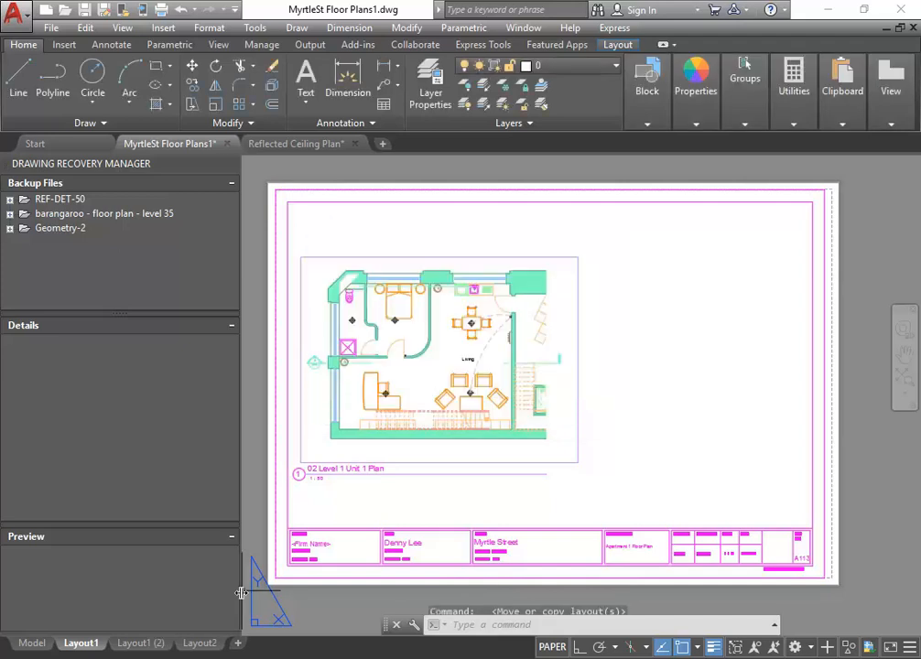
Display the copied sheet Layout1 (2) and bring the whole sheet into view
{"action": "left_click", "coordinate": [139, 644]}
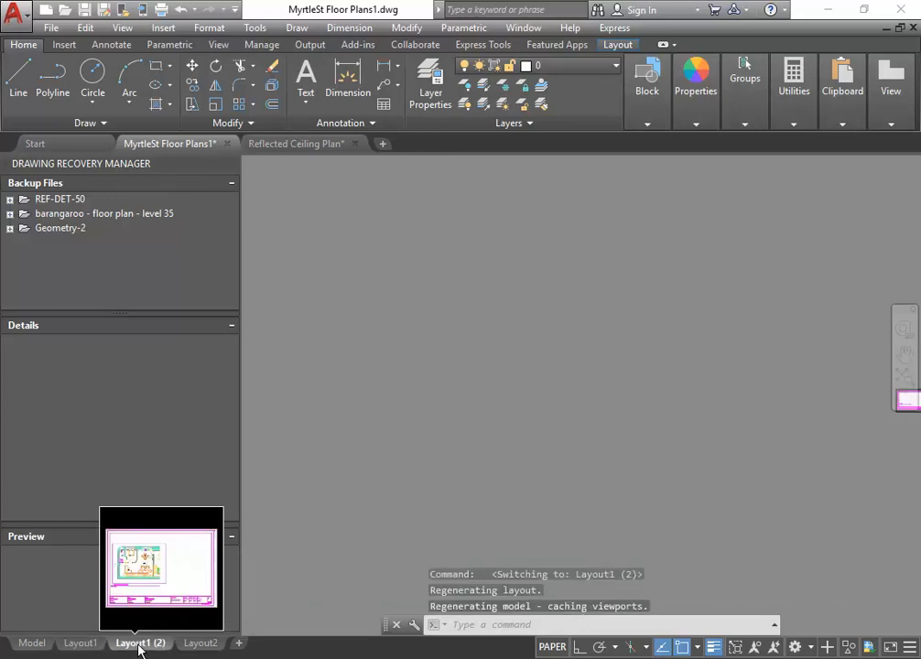
{"action": "right_click", "coordinate": [482, 316]}
{"action": "left_click", "coordinate": [531, 465]}
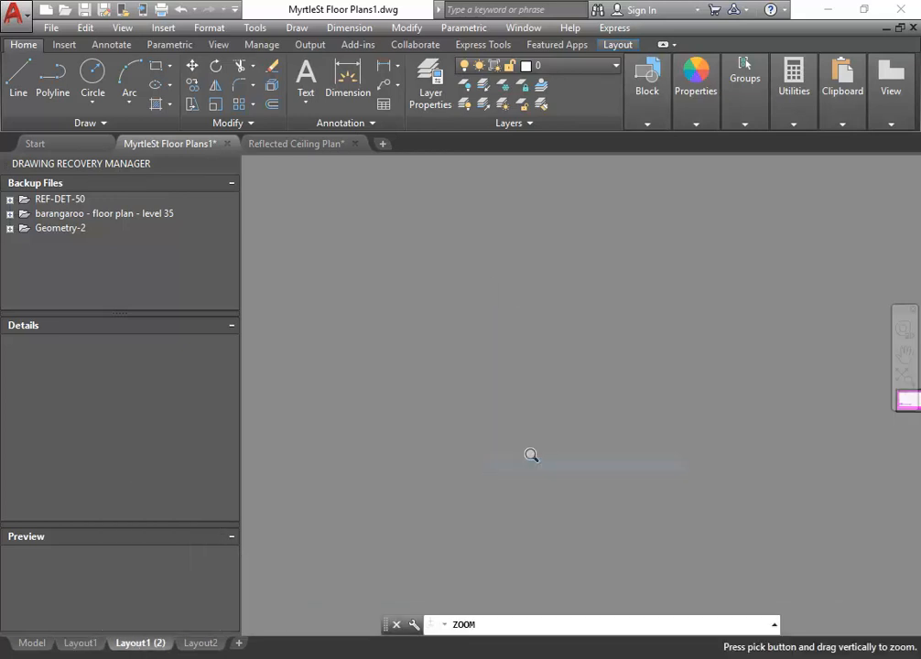
{"action": "right_click", "coordinate": [458, 336]}
{"action": "left_click", "coordinate": [520, 467]}
{"action": "right_click", "coordinate": [462, 304]}
{"action": "left_click", "coordinate": [494, 319]}
{"action": "left_click", "coordinate": [636, 437]}
{"action": "left_click", "coordinate": [432, 291]}
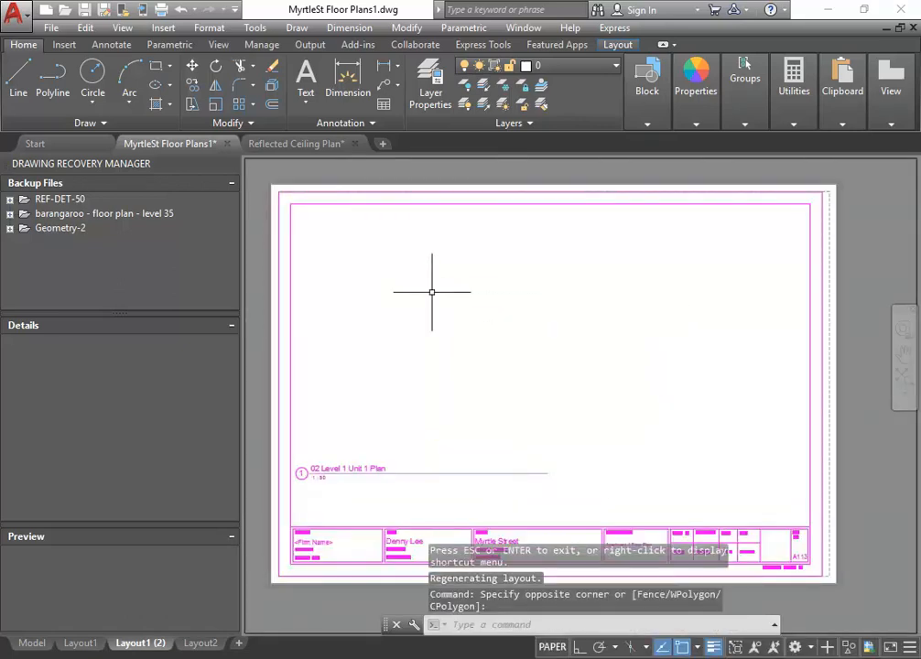
Erase the oversized viewport frame that surrounds the Layout1 (2) sheet
{"action": "left_click", "coordinate": [81, 643]}
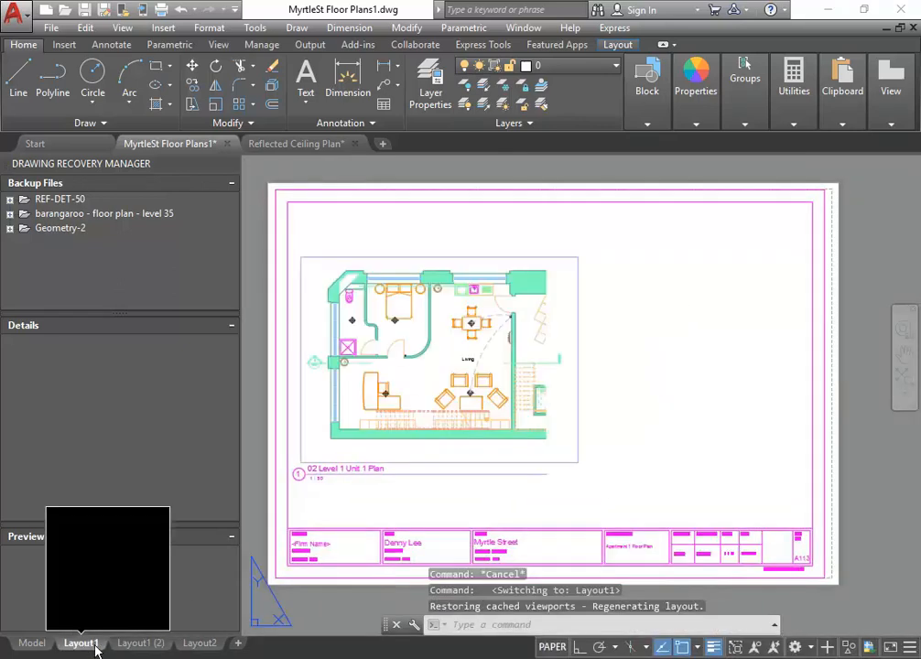
{"action": "left_click", "coordinate": [128, 644]}
{"action": "scroll", "coordinate": [402, 343], "scroll_direction": "down", "scroll_amount": 3}
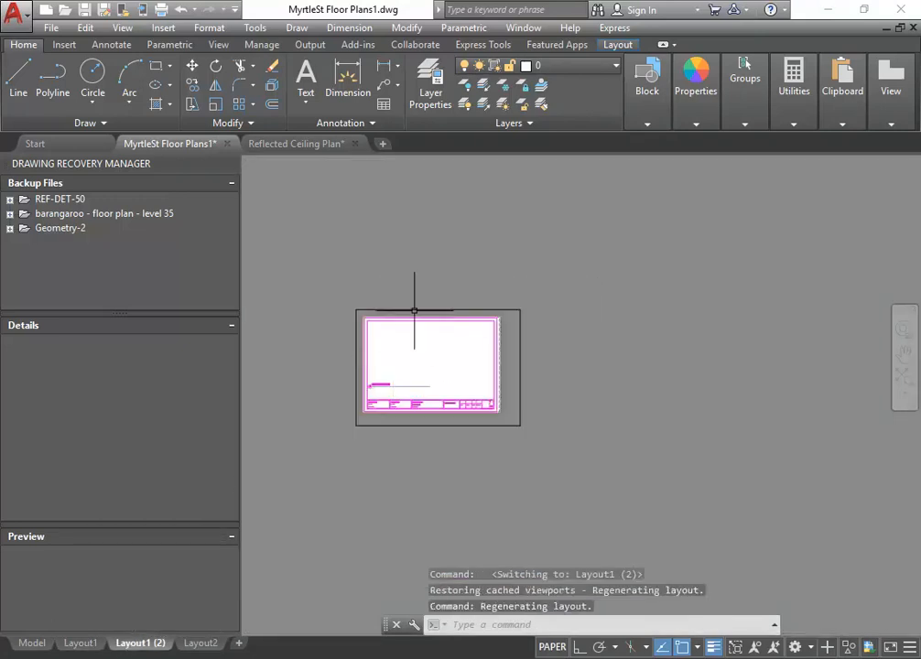
{"action": "scroll", "coordinate": [385, 304], "scroll_direction": "up", "scroll_amount": 2}
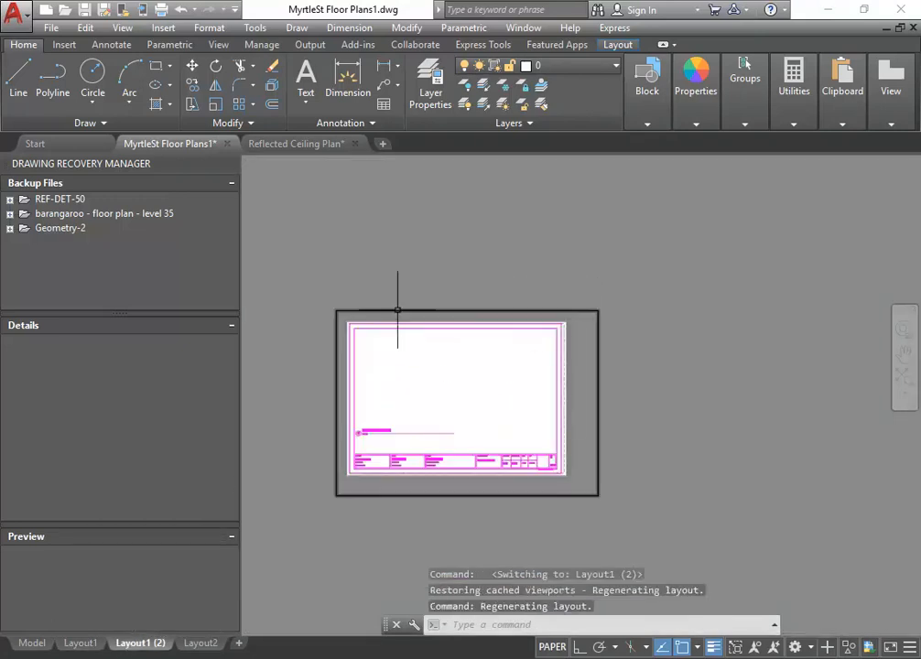
{"action": "left_click", "coordinate": [397, 311]}
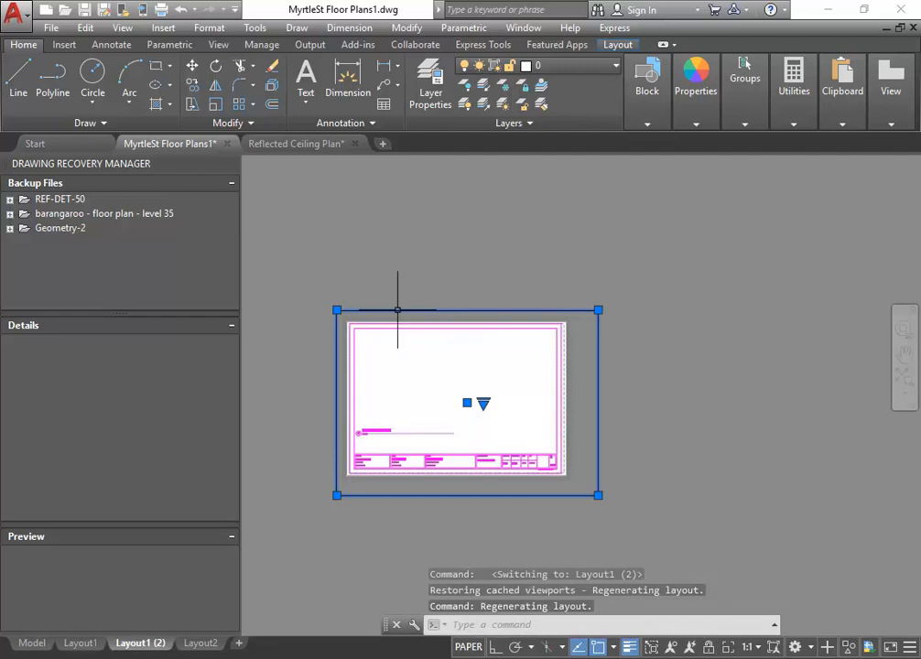
{"action": "key", "text": "Delete"}
{"action": "scroll", "coordinate": [357, 398], "scroll_direction": "up", "scroll_amount": 4}
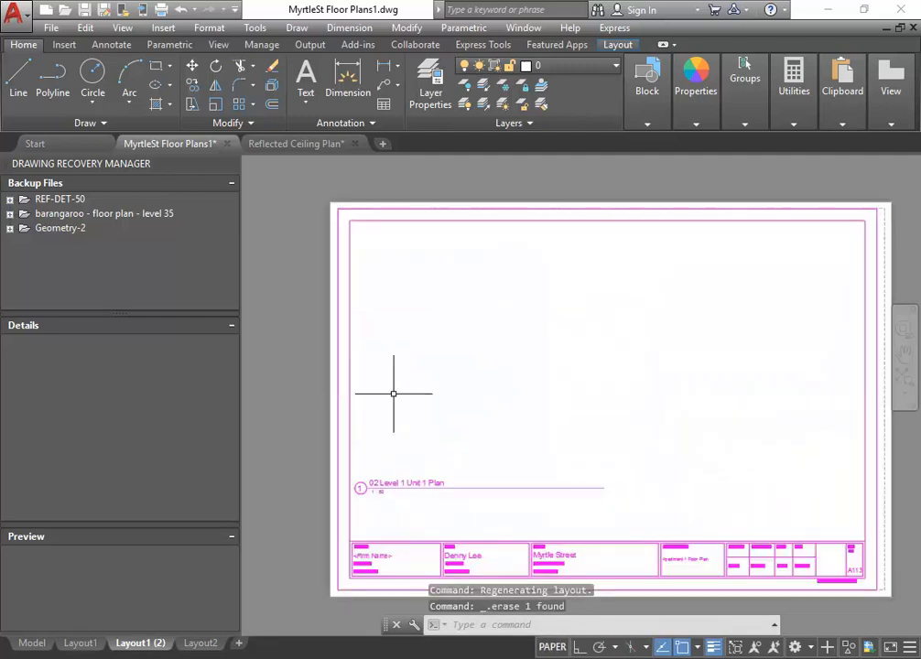
{"action": "middle_click_drag", "start_coordinate": [442, 386], "coordinate": [436, 381]}
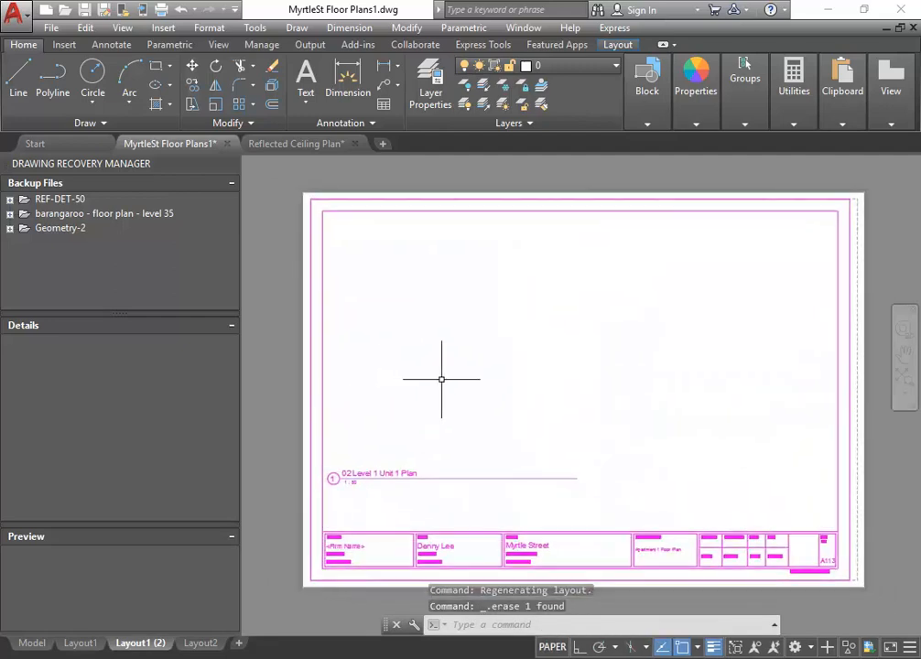
Create a rectangular viewport on Layout1 (2) above the 02 Level 1 Unit 1 Plan title, using Layout1 as reference
{"action": "left_click", "coordinate": [81, 642]}
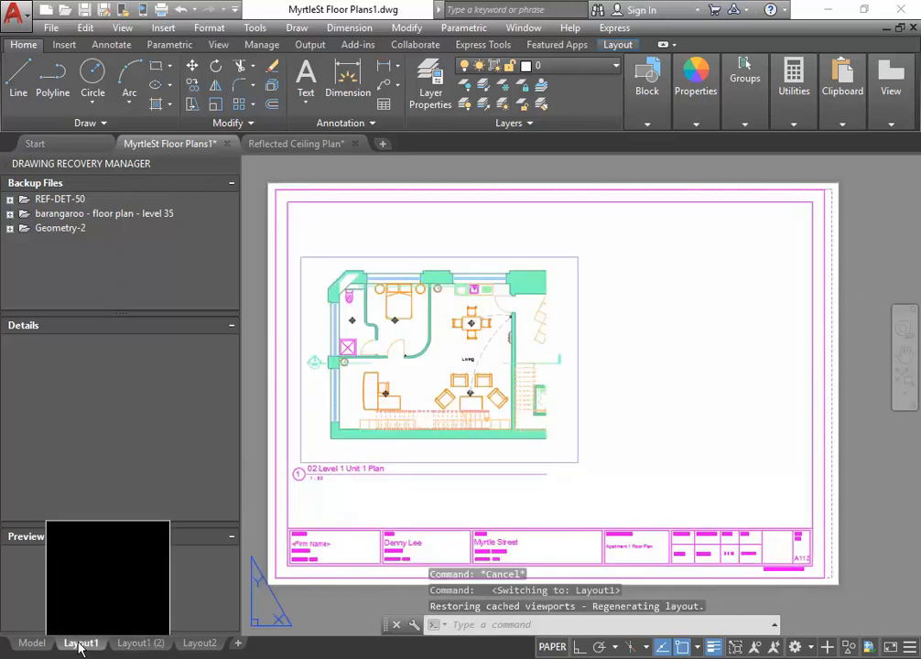
{"action": "left_click", "coordinate": [140, 644]}
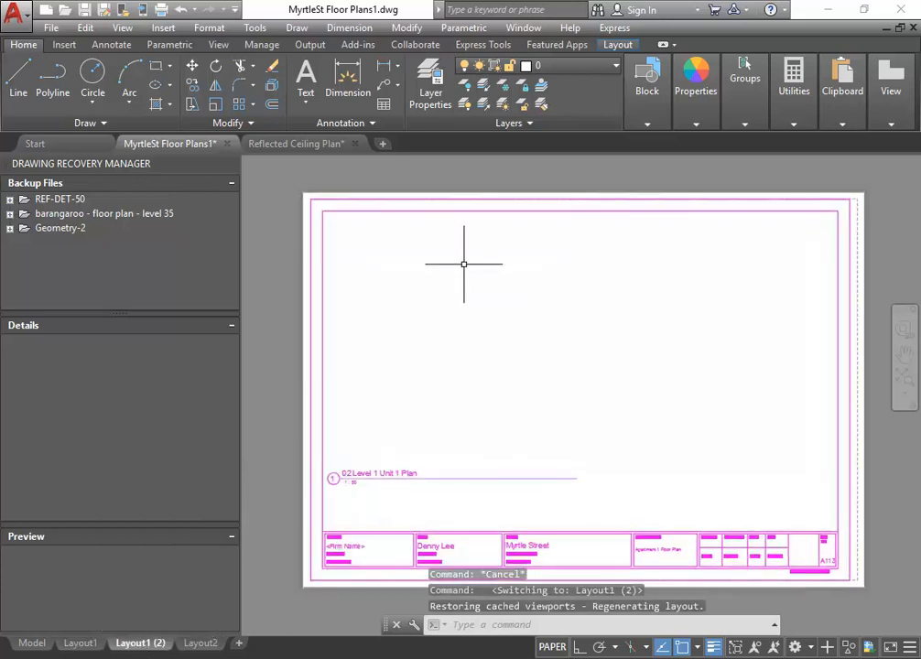
{"action": "left_click", "coordinate": [613, 46]}
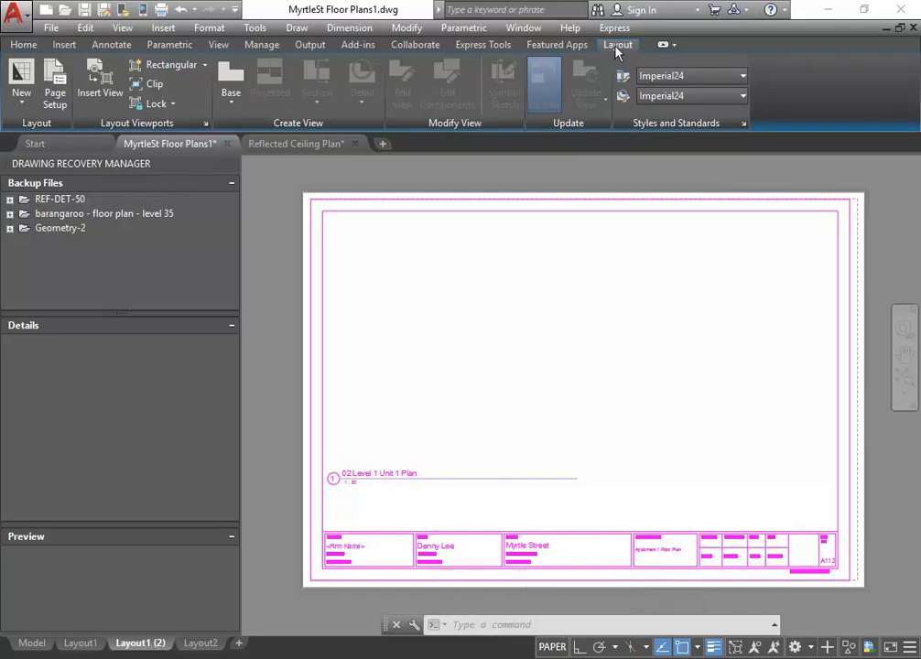
{"action": "left_click", "coordinate": [164, 70]}
{"action": "left_click", "coordinate": [339, 230]}
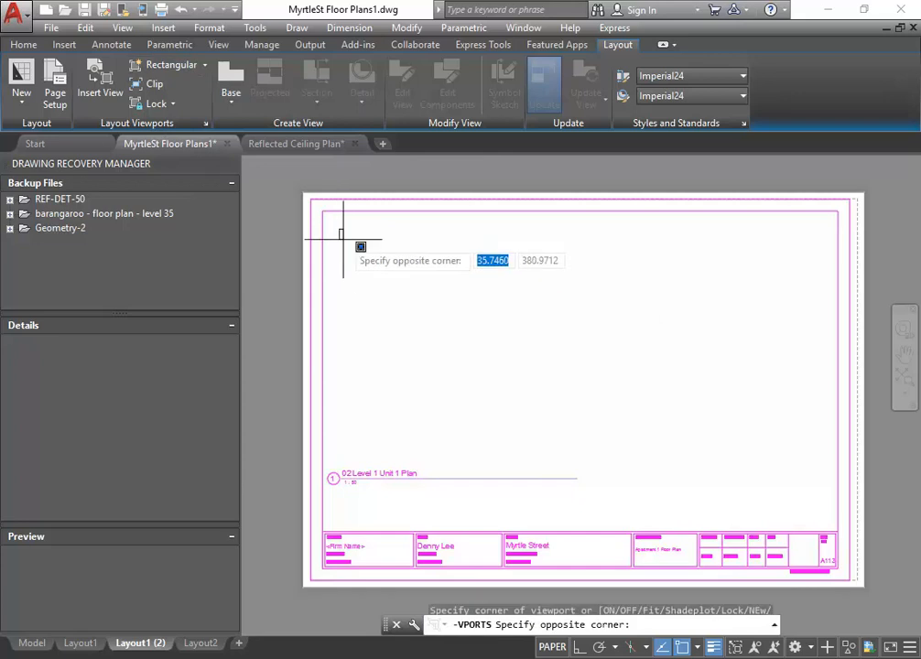
{"action": "left_click", "coordinate": [600, 442]}
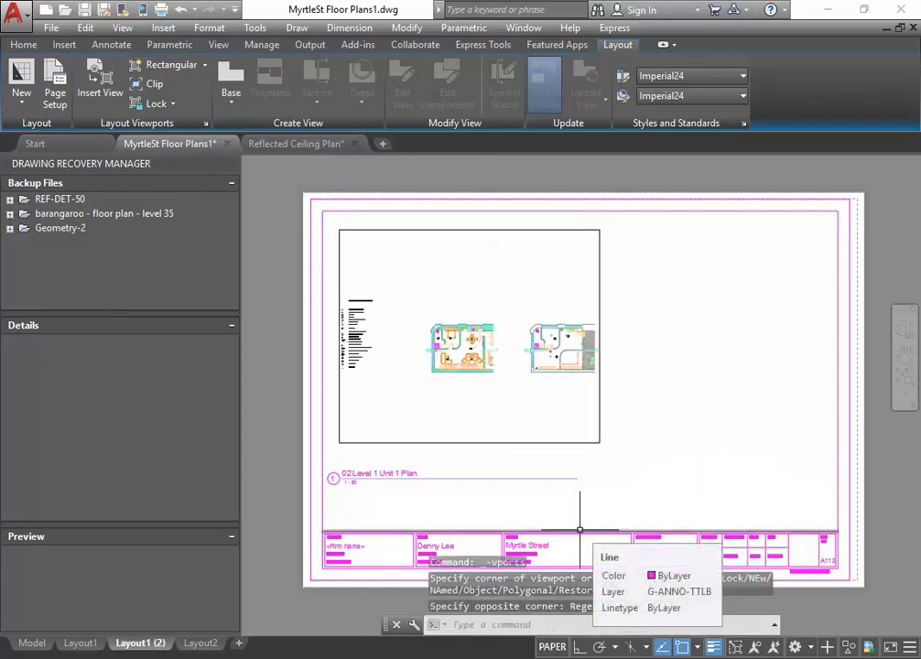
Activate the new viewport and frame only the second plan, the one without furniture, inside it
{"action": "double_click", "coordinate": [397, 386]}
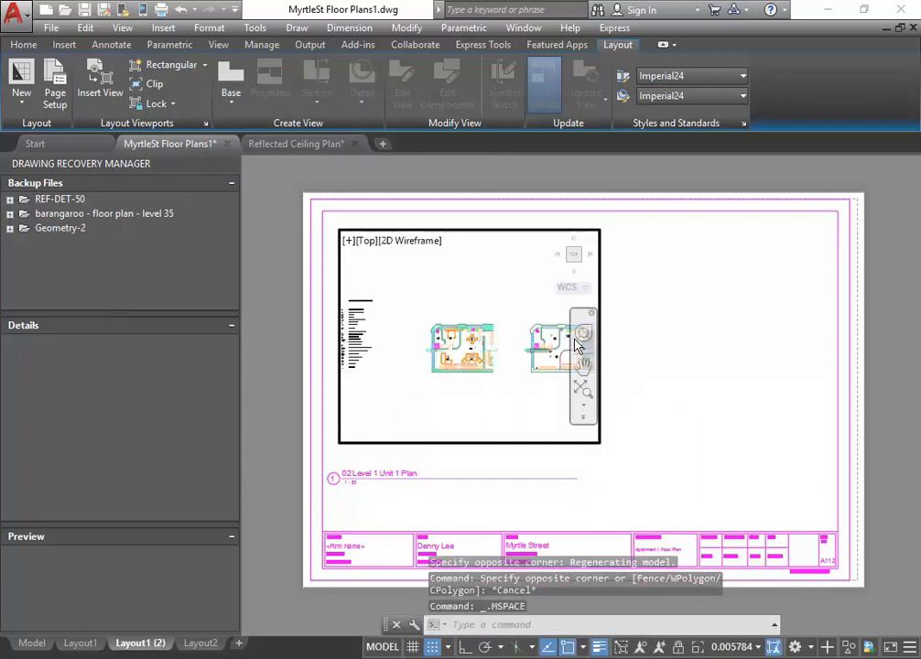
{"action": "middle_click_drag", "start_coordinate": [500, 360], "coordinate": [382, 337]}
{"action": "scroll", "coordinate": [415, 358], "scroll_direction": "up", "scroll_amount": 3}
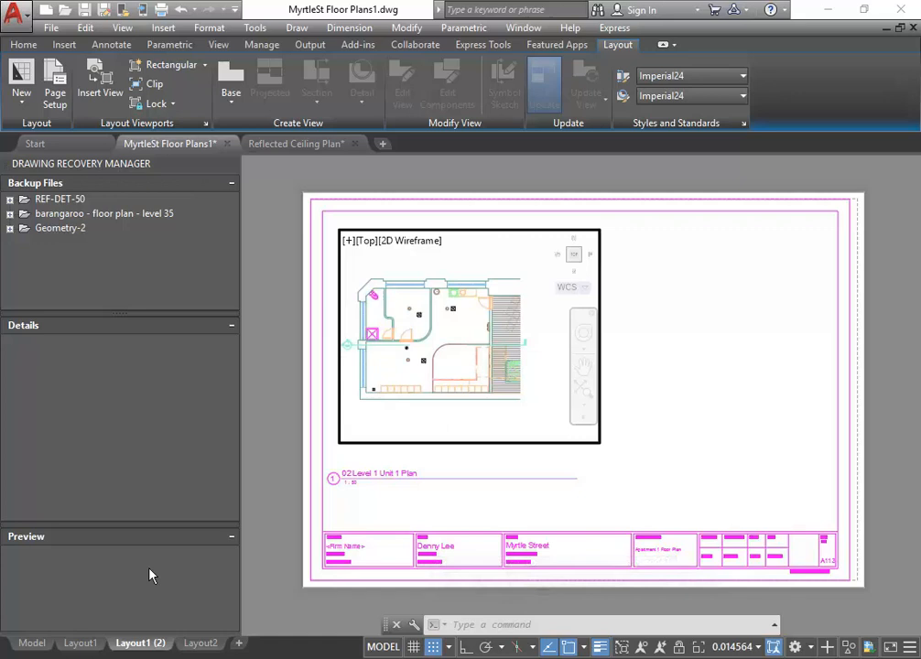
Compare the plan's size and position on the Layout1 sheet with those on Layout1 (2)
{"action": "left_click", "coordinate": [81, 642]}
{"action": "left_click", "coordinate": [146, 644]}
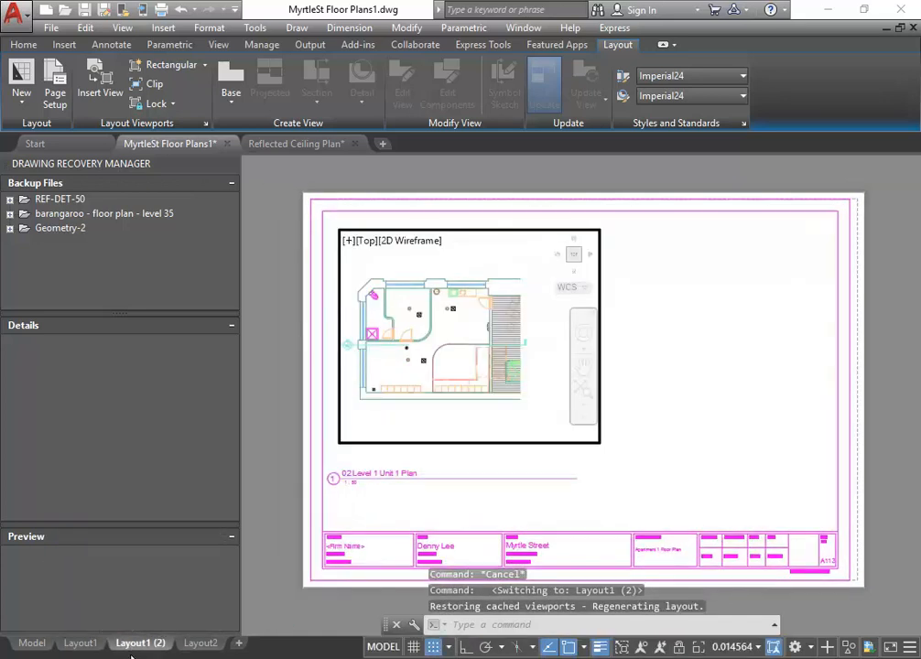
{"action": "left_click", "coordinate": [81, 643]}
{"action": "left_click", "coordinate": [131, 646]}
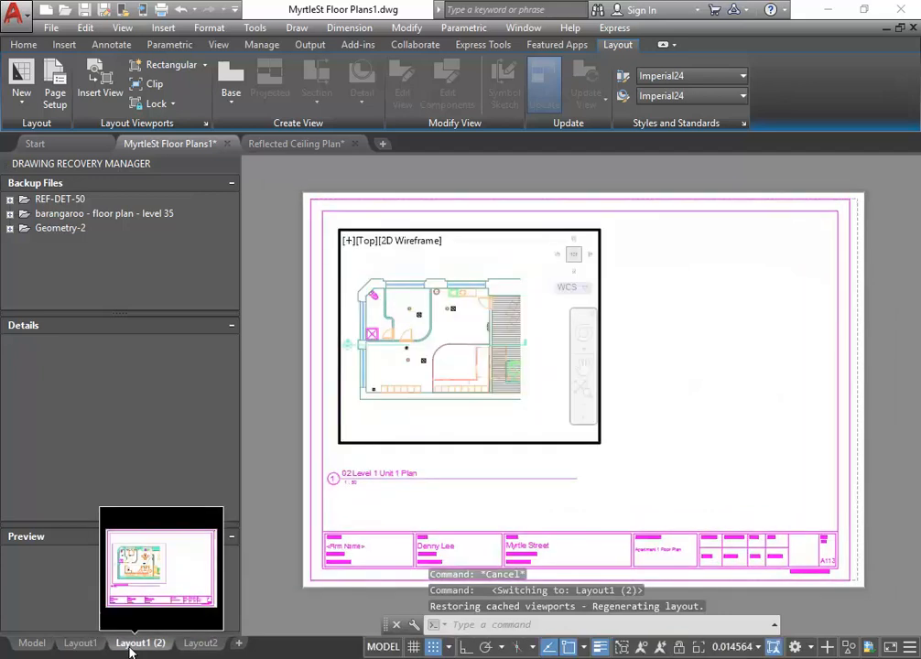
{"action": "left_click", "coordinate": [80, 643]}
{"action": "left_click", "coordinate": [140, 645]}
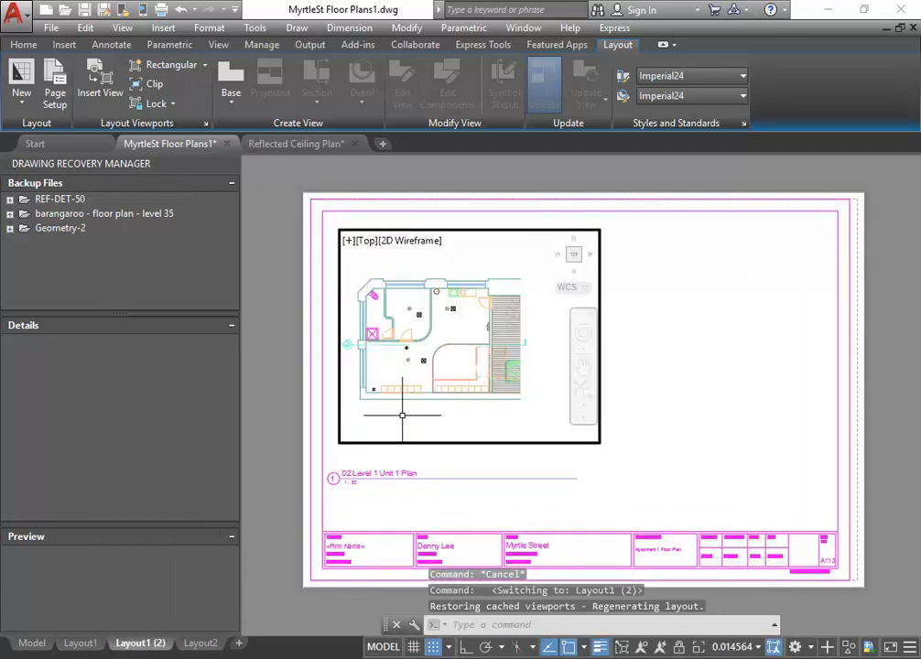
Center the ceiling plan in the viewport, set the viewport scale to 1:50 and return to paper space
{"action": "scroll", "coordinate": [423, 346], "scroll_direction": "down", "scroll_amount": 4}
{"action": "scroll", "coordinate": [430, 348], "scroll_direction": "up", "scroll_amount": 6}
{"action": "middle_click_drag", "start_coordinate": [429, 348], "coordinate": [454, 355]}
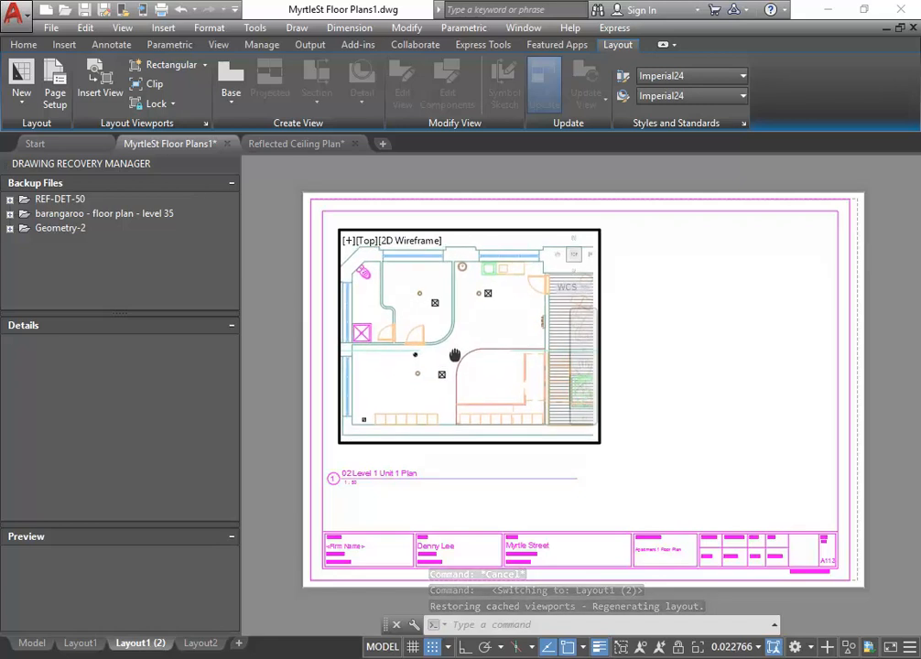
{"action": "left_click", "coordinate": [760, 651]}
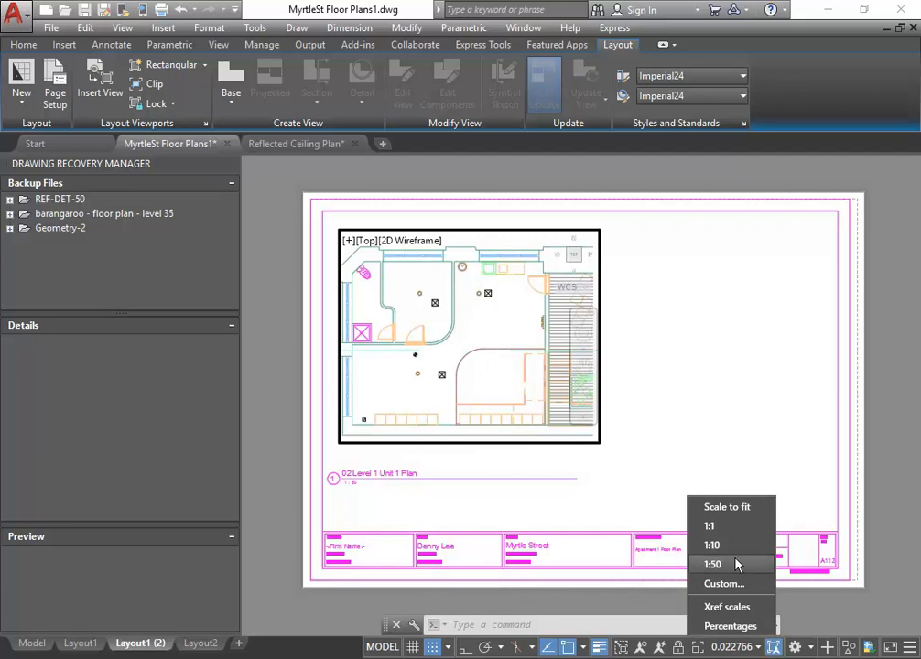
{"action": "left_click", "coordinate": [760, 560]}
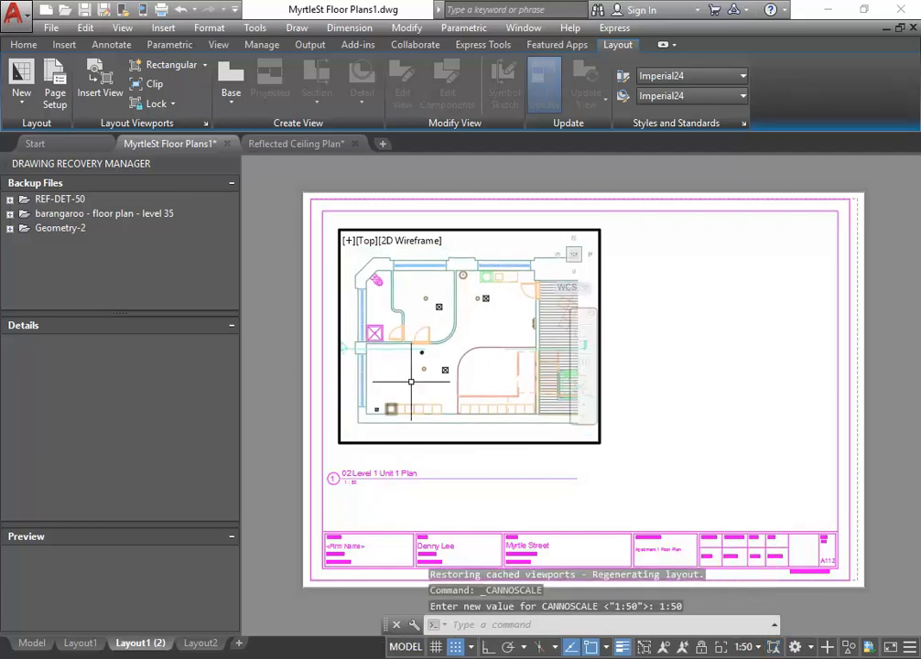
{"action": "double_click", "coordinate": [687, 366]}
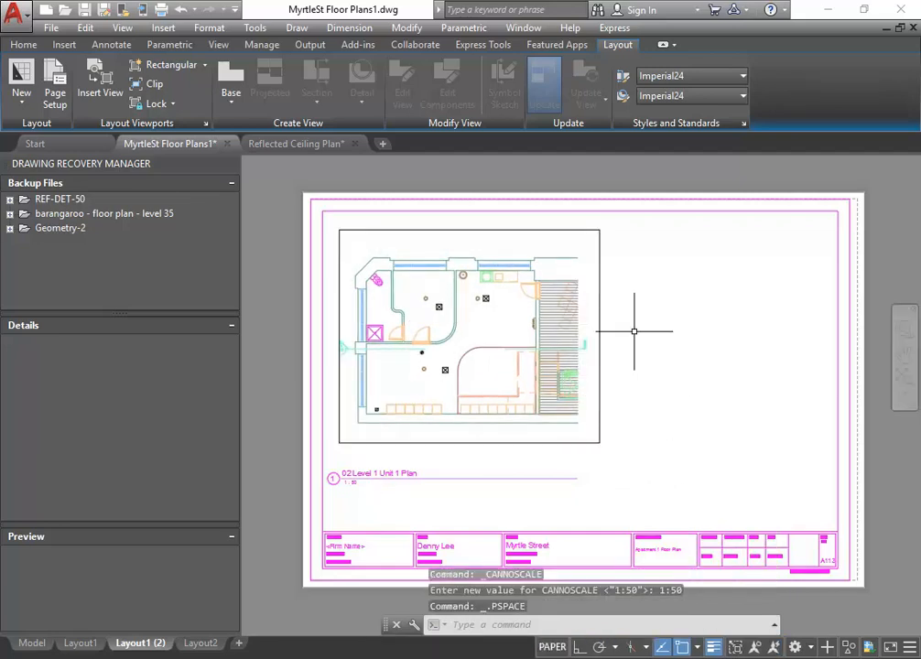
Assign the new viewport's frame to the G-ANNO-NPLT layer
{"action": "left_click", "coordinate": [648, 282]}
{"action": "left_click", "coordinate": [591, 312]}
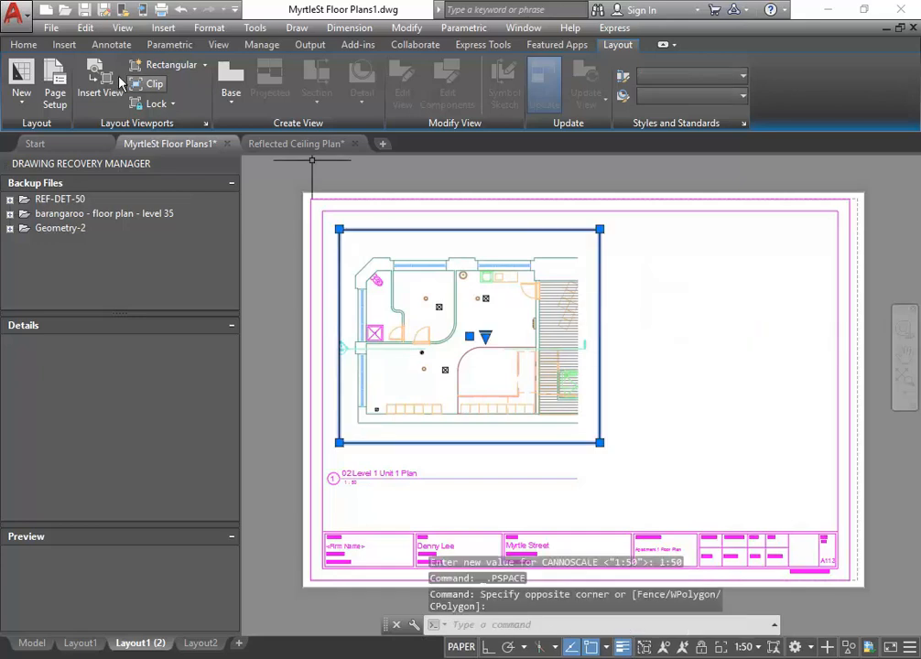
{"action": "left_click", "coordinate": [31, 43]}
{"action": "left_click", "coordinate": [604, 67]}
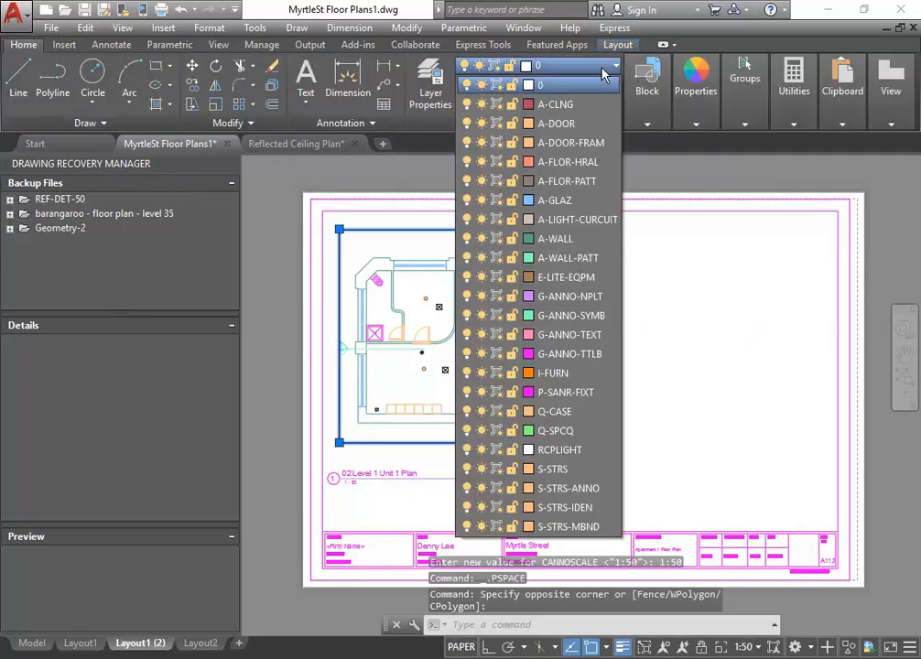
{"action": "left_click", "coordinate": [579, 298]}
{"action": "left_click", "coordinate": [419, 229]}
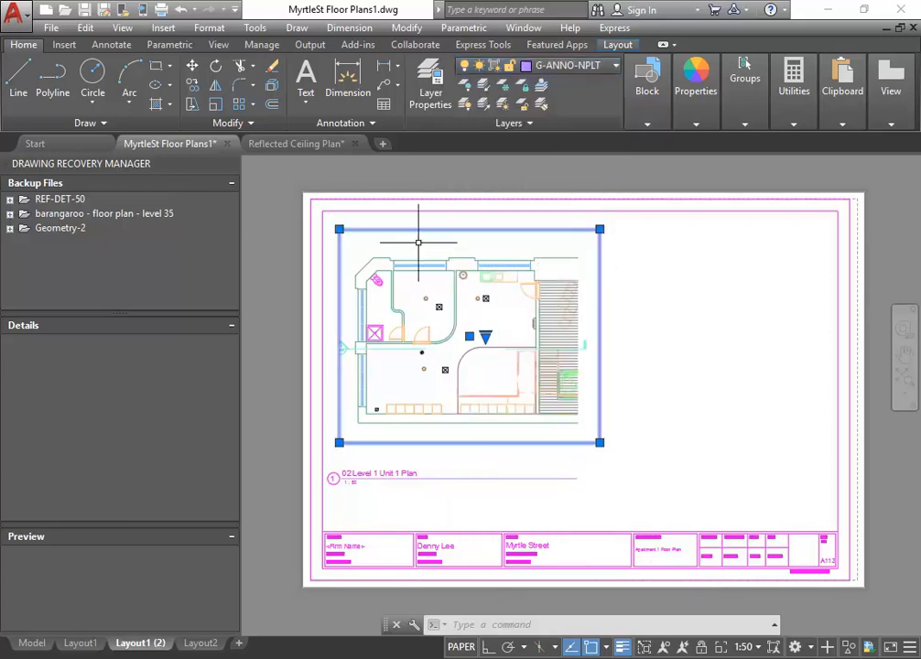
Check the plot setting of the G-ANNO-NPLT layer in the Layer Properties Manager with full layer names displayed
{"action": "left_click", "coordinate": [430, 87]}
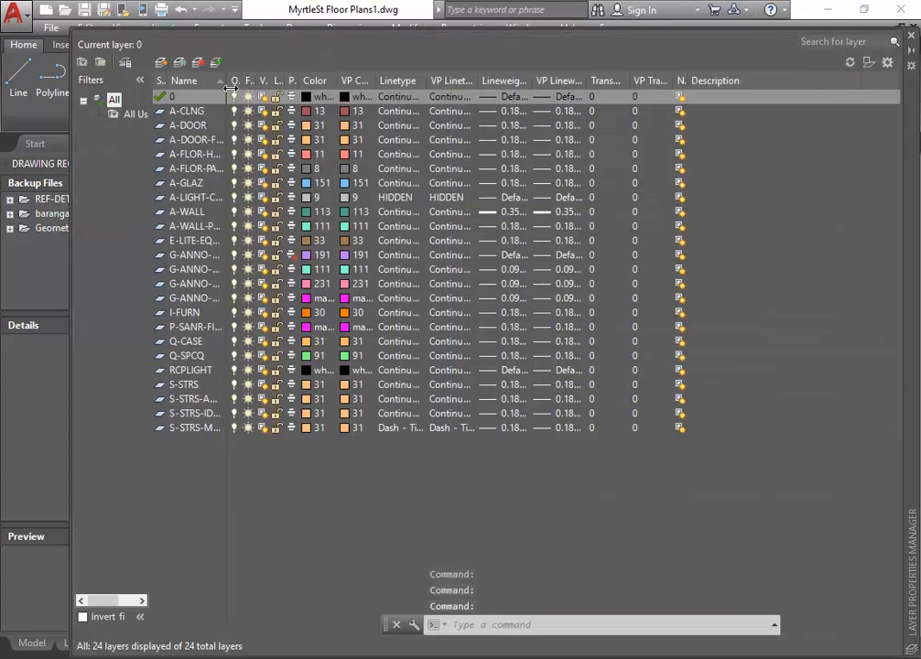
{"action": "double_click", "coordinate": [223, 84]}
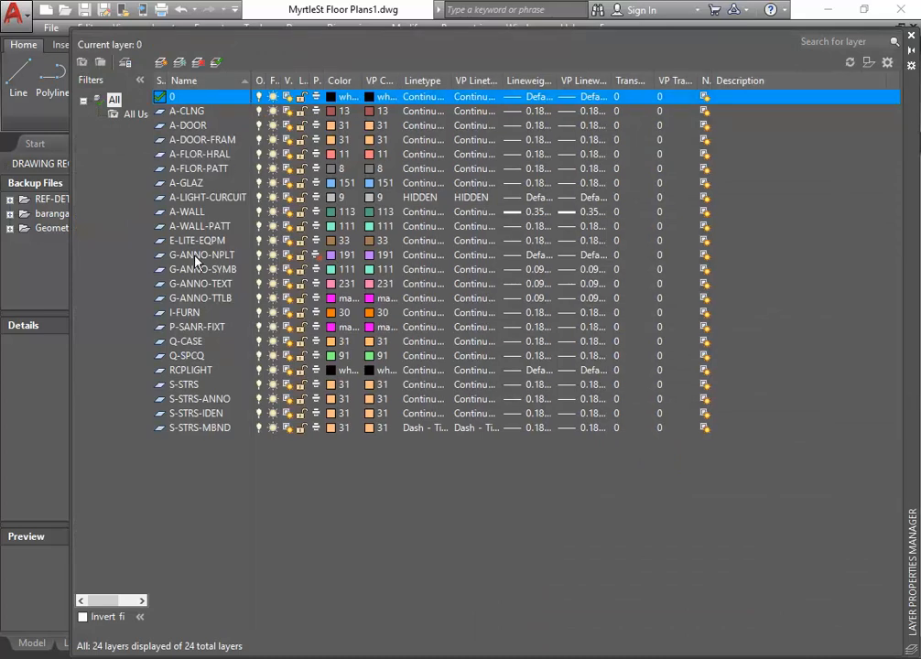
{"action": "left_click", "coordinate": [199, 257]}
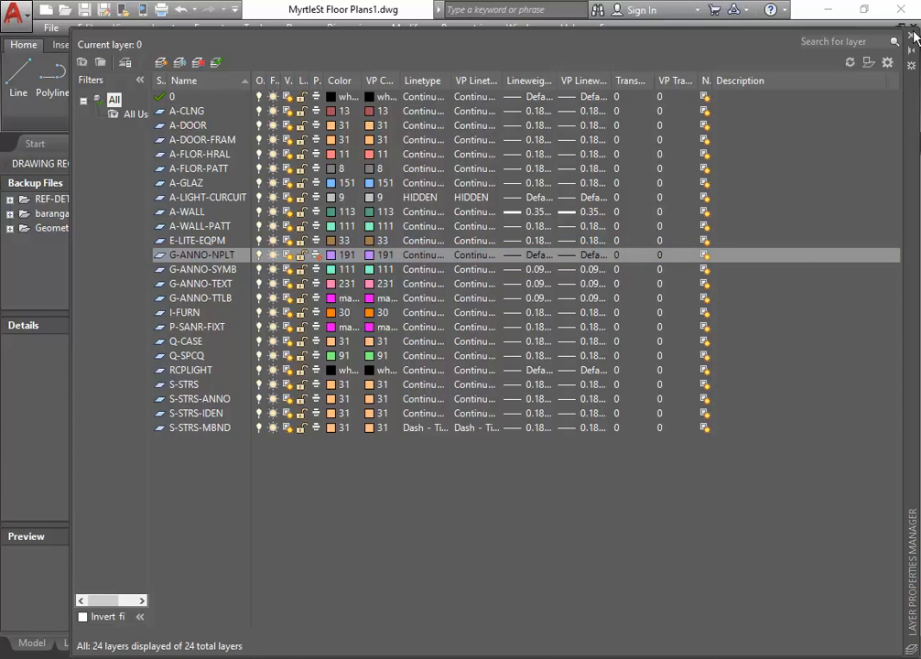
{"action": "left_click", "coordinate": [910, 36]}
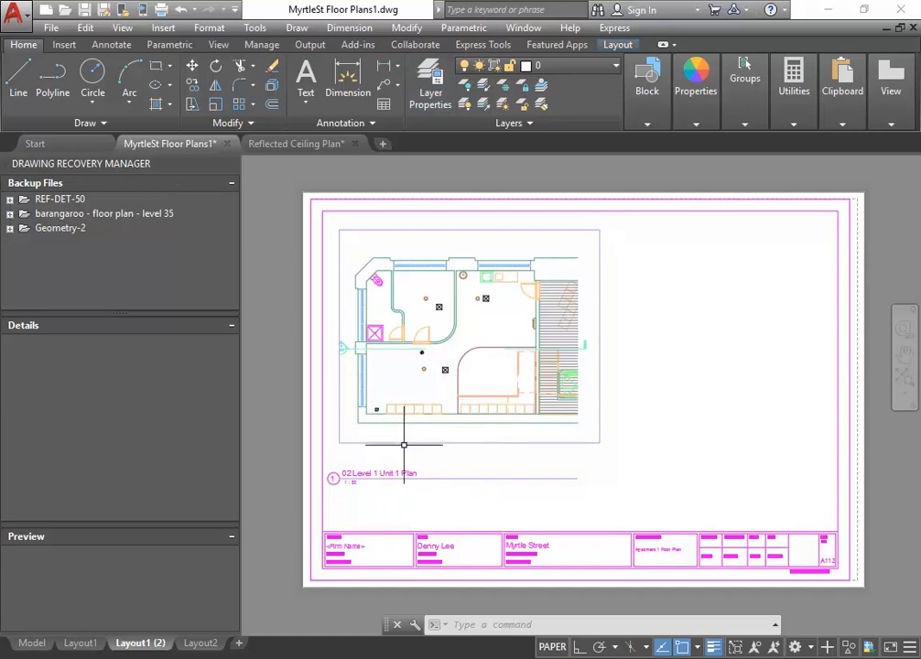
Compare the plan on the Layout1 (2) sheet with the lights and switches shown on the Layout1 sheet
{"action": "left_click", "coordinate": [79, 644]}
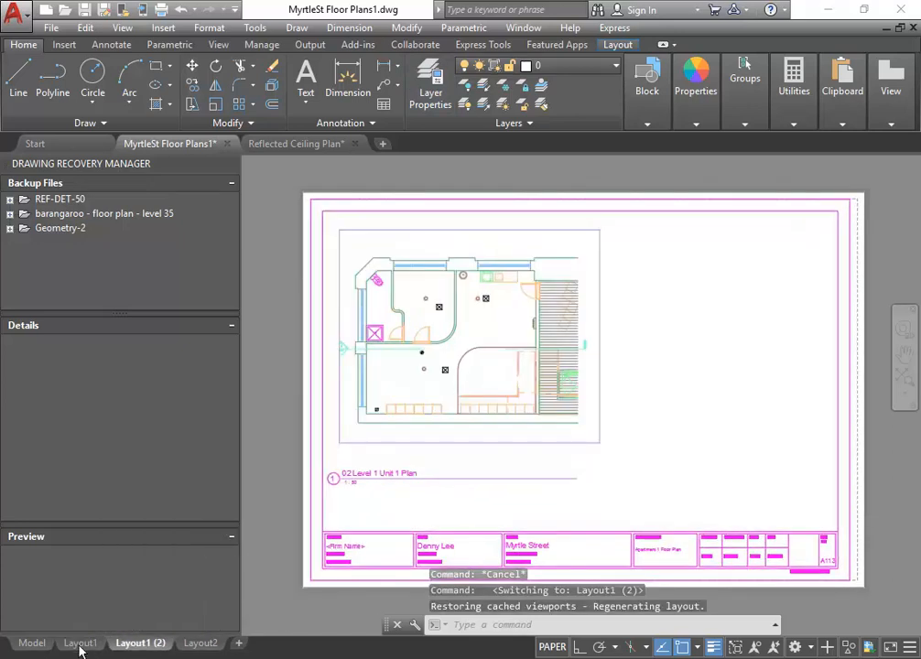
{"action": "left_click", "coordinate": [138, 645]}
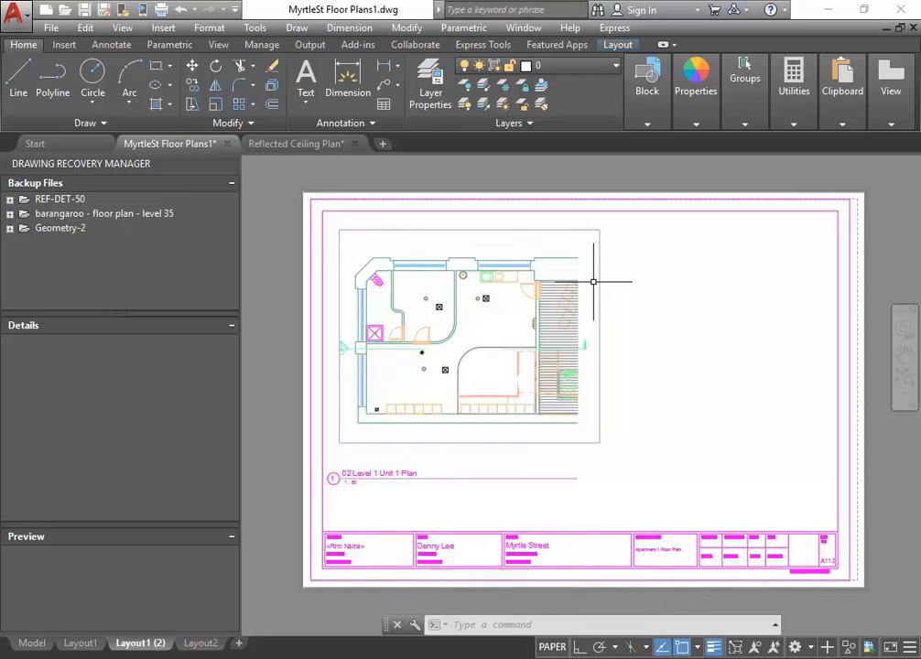
{"action": "scroll", "coordinate": [421, 318], "scroll_direction": "up", "scroll_amount": 2}
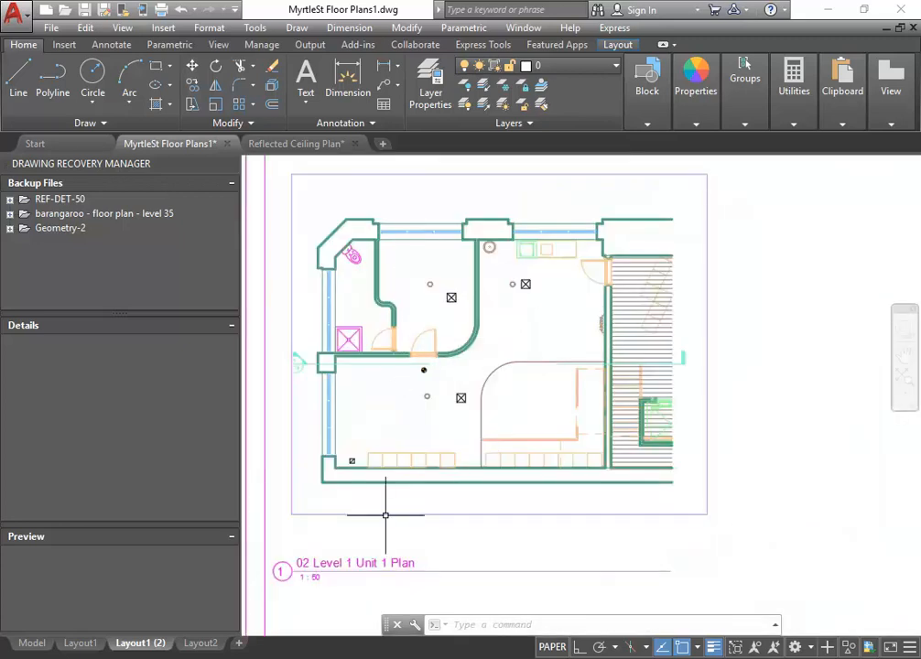
{"action": "left_click", "coordinate": [77, 643]}
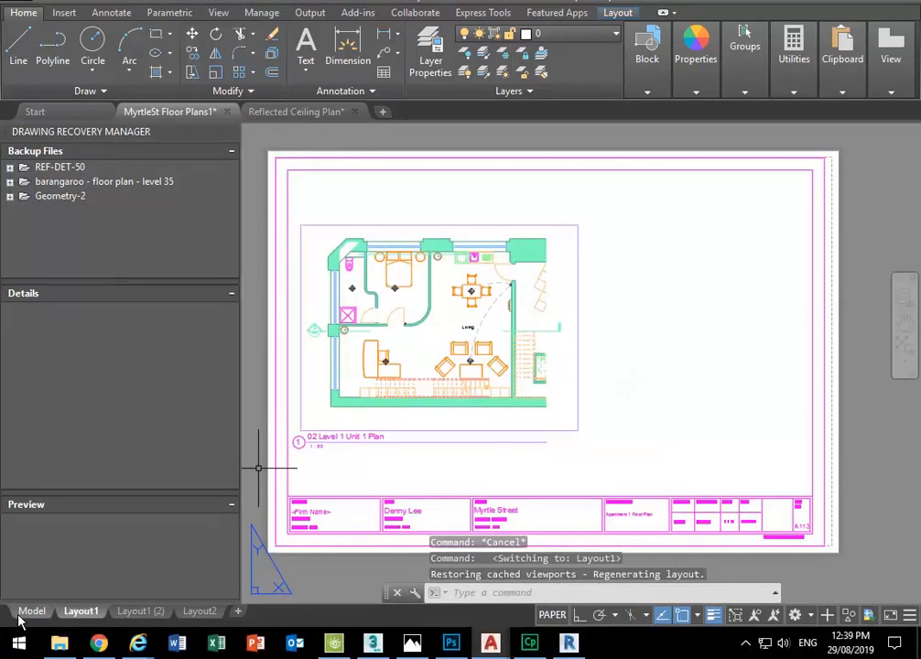
Move the entry switches, their dashed circuit arcs and the bedroom door switch from the floor plan onto the ceiling plan, matching the lower-left inner wall corners
{"action": "left_click", "coordinate": [29, 643]}
{"action": "scroll", "coordinate": [639, 361], "scroll_direction": "down", "scroll_amount": 4}
{"action": "middle_click_drag", "start_coordinate": [645, 361], "coordinate": [756, 343]}
{"action": "middle_click_drag", "start_coordinate": [343, 376], "coordinate": [628, 377]}
{"action": "mouse_move", "coordinate": [613, 311]}
{"action": "middle_mouse_down"}
{"action": "mouse_move", "coordinate": [568, 354]}
{"action": "mouse_move", "coordinate": [526, 429]}
{"action": "middle_mouse_up"}
{"action": "scroll", "coordinate": [568, 354], "scroll_direction": "up", "scroll_amount": 4}
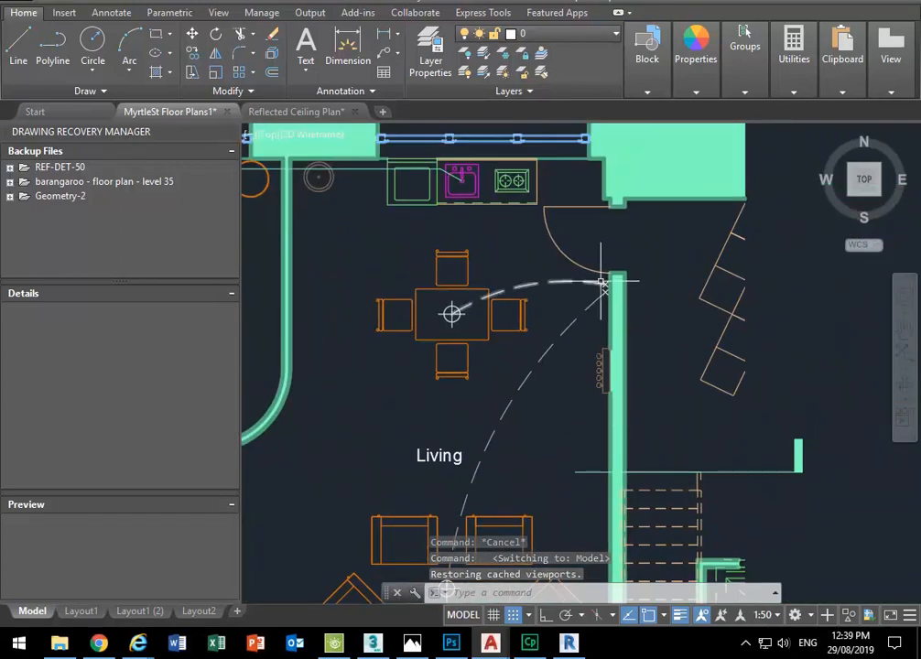
{"action": "scroll", "coordinate": [563, 271], "scroll_direction": "up", "scroll_amount": 6}
{"action": "left_click", "coordinate": [563, 272]}
{"action": "left_click", "coordinate": [632, 337]}
{"action": "left_click", "coordinate": [571, 343]}
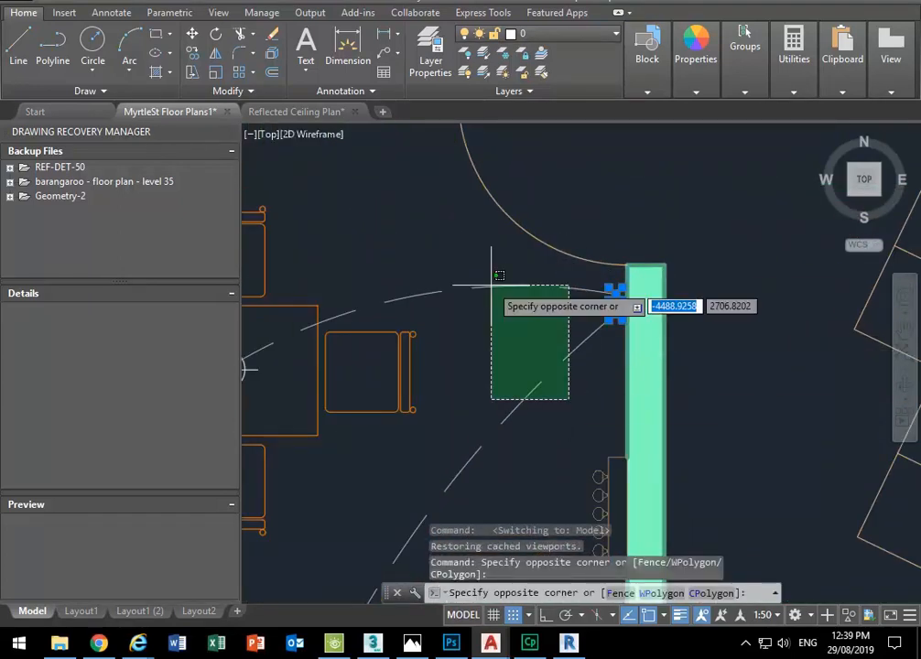
{"action": "left_click", "coordinate": [526, 408]}
{"action": "scroll", "coordinate": [480, 390], "scroll_direction": "down", "scroll_amount": 5}
{"action": "middle_click_drag", "start_coordinate": [328, 419], "coordinate": [559, 375]}
{"action": "middle_click_drag", "start_coordinate": [504, 371], "coordinate": [389, 439]}
{"action": "scroll", "coordinate": [402, 421], "scroll_direction": "up", "scroll_amount": 6}
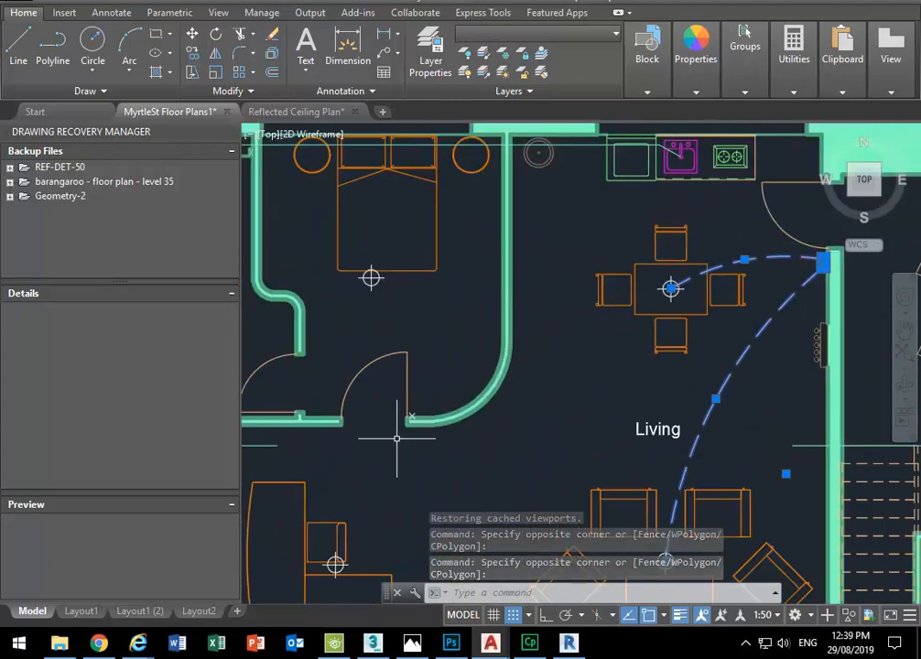
{"action": "left_click", "coordinate": [401, 370]}
{"action": "left_click", "coordinate": [437, 405]}
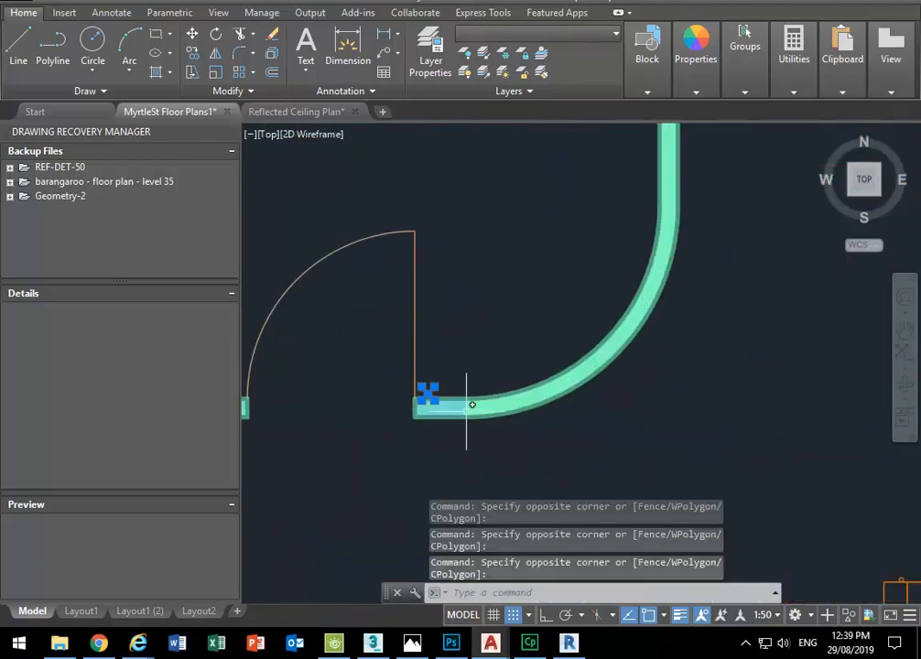
{"action": "scroll", "coordinate": [439, 385], "scroll_direction": "down", "scroll_amount": 5}
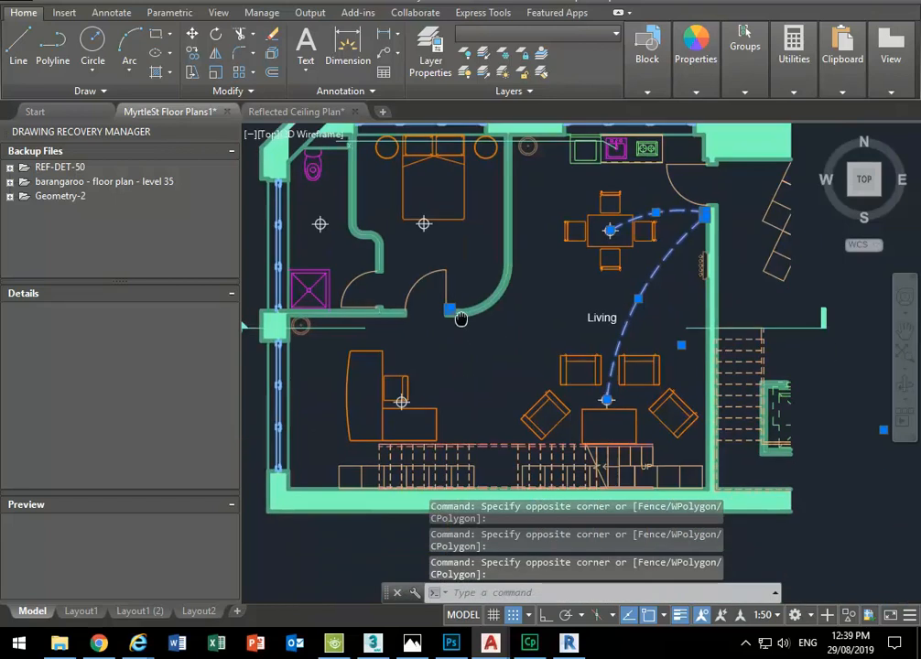
{"action": "left_click", "coordinate": [192, 33]}
{"action": "left_click", "coordinate": [287, 488]}
{"action": "middle_click_drag", "start_coordinate": [906, 418], "coordinate": [368, 378]}
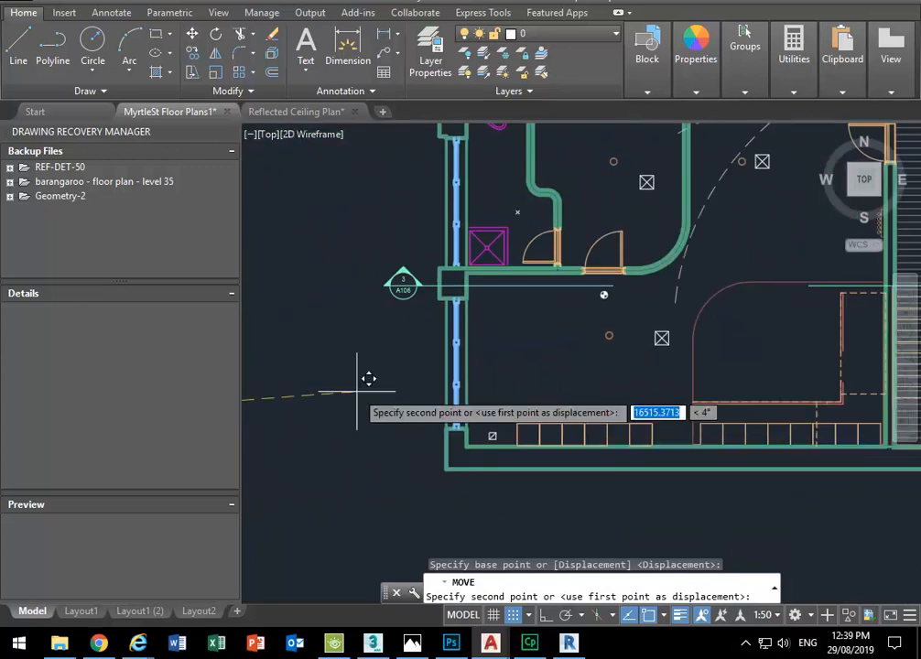
{"action": "left_click", "coordinate": [480, 434]}
Move the five light symbols in the bathroom, bedroom, dining, living and desk areas onto the ceiling plan, matching the lower-left inner wall corners
{"action": "scroll", "coordinate": [547, 330], "scroll_direction": "down", "scroll_amount": 1}
{"action": "middle_click_drag", "start_coordinate": [512, 400], "coordinate": [913, 395]}
{"action": "scroll", "coordinate": [555, 302], "scroll_direction": "up", "scroll_amount": 1}
{"action": "middle_click_drag", "start_coordinate": [554, 302], "coordinate": [628, 416]}
{"action": "left_click", "coordinate": [470, 294]}
{"action": "scroll", "coordinate": [474, 284], "scroll_direction": "up", "scroll_amount": 1}
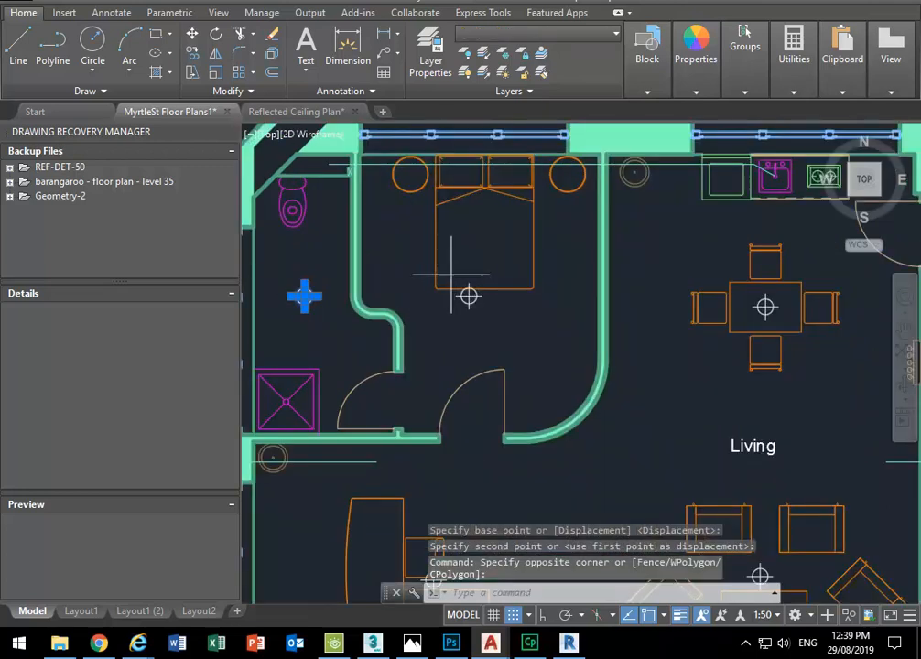
{"action": "left_click", "coordinate": [452, 275]}
{"action": "left_click", "coordinate": [485, 314]}
{"action": "middle_click_drag", "start_coordinate": [576, 339], "coordinate": [443, 351]}
{"action": "scroll", "coordinate": [619, 319], "scroll_direction": "up", "scroll_amount": 2}
{"action": "left_click", "coordinate": [595, 300]}
{"action": "left_click", "coordinate": [653, 340]}
{"action": "scroll", "coordinate": [570, 383], "scroll_direction": "down", "scroll_amount": 2}
{"action": "middle_click_drag", "start_coordinate": [570, 385], "coordinate": [454, 212]}
{"action": "middle_click_drag", "start_coordinate": [445, 421], "coordinate": [464, 320]}
{"action": "scroll", "coordinate": [465, 320], "scroll_direction": "up", "scroll_amount": 2}
{"action": "left_click", "coordinate": [486, 329]}
{"action": "left_click", "coordinate": [595, 406]}
{"action": "scroll", "coordinate": [499, 391], "scroll_direction": "down", "scroll_amount": 3}
{"action": "middle_click_drag", "start_coordinate": [274, 390], "coordinate": [448, 339]}
{"action": "scroll", "coordinate": [425, 341], "scroll_direction": "up", "scroll_amount": 3}
{"action": "scroll", "coordinate": [407, 339], "scroll_direction": "up", "scroll_amount": 2}
{"action": "left_click", "coordinate": [396, 300]}
{"action": "left_click", "coordinate": [488, 388]}
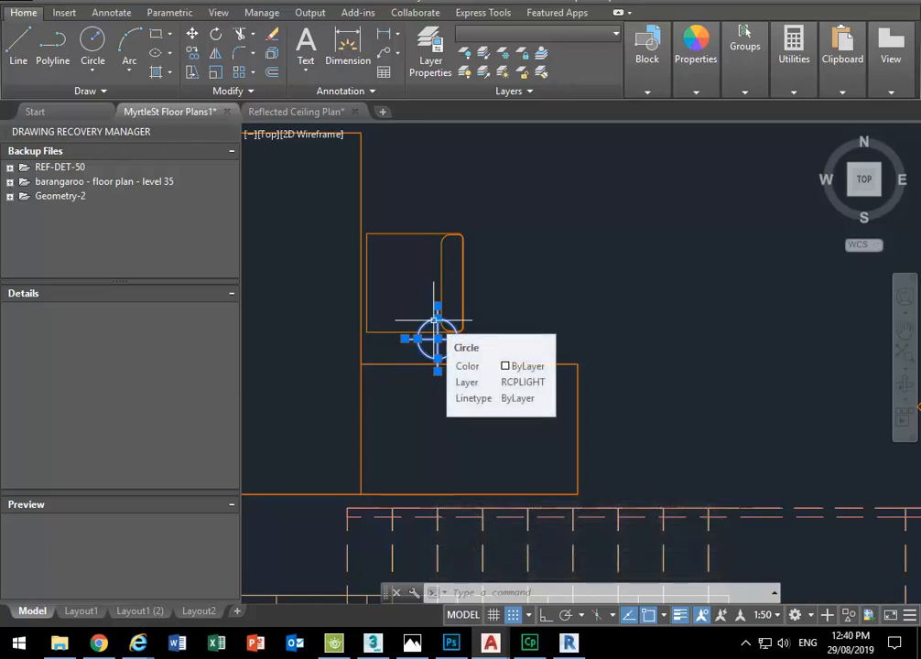
{"action": "scroll", "coordinate": [438, 329], "scroll_direction": "down", "scroll_amount": 1}
{"action": "middle_click_drag", "start_coordinate": [438, 328], "coordinate": [470, 365]}
{"action": "scroll", "coordinate": [543, 279], "scroll_direction": "down", "scroll_amount": 2}
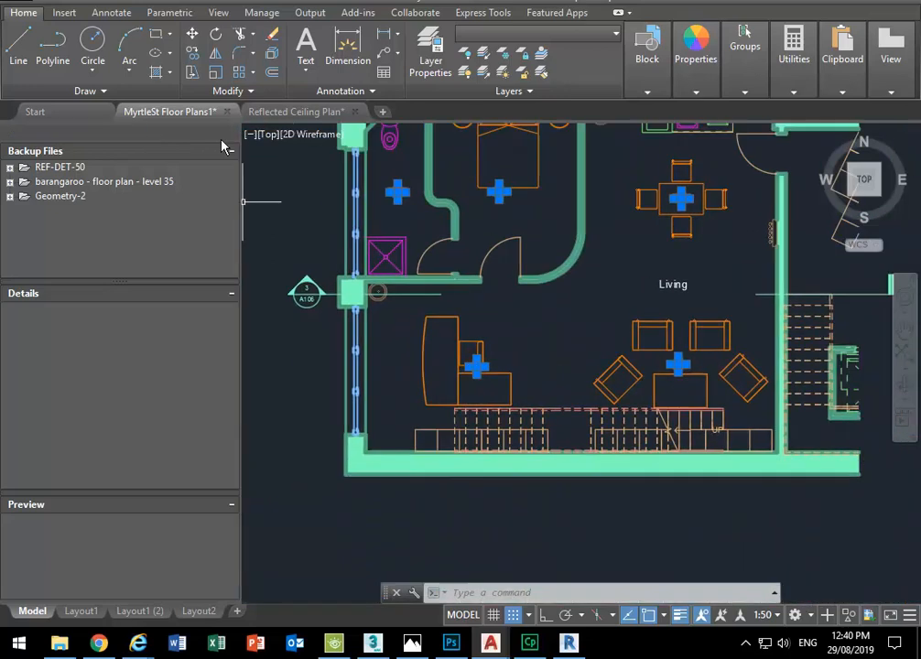
{"action": "left_click", "coordinate": [191, 33]}
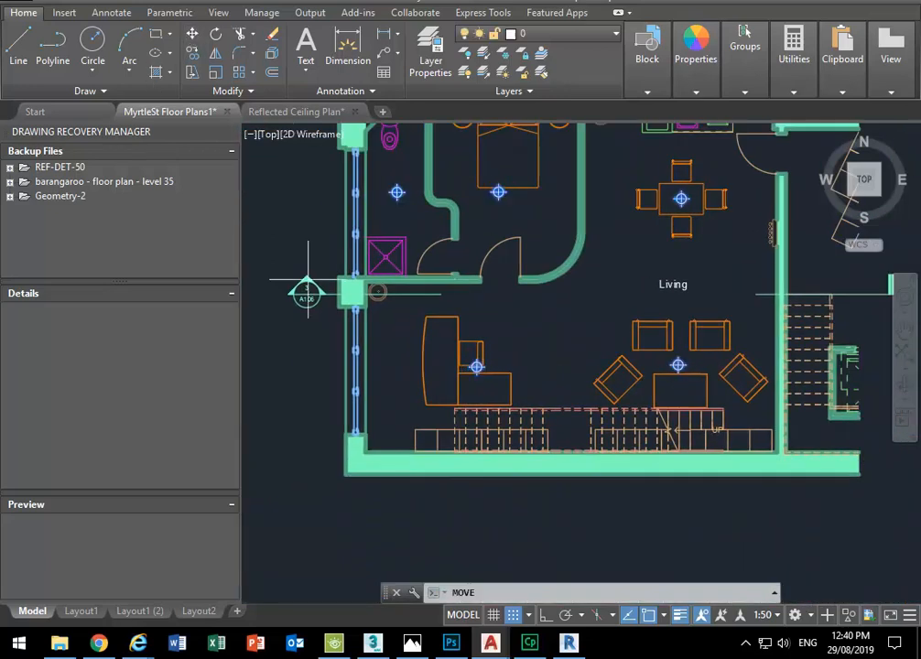
{"action": "left_click", "coordinate": [365, 452]}
{"action": "scroll", "coordinate": [692, 386], "scroll_direction": "down", "scroll_amount": 1}
{"action": "middle_click_drag", "start_coordinate": [692, 386], "coordinate": [242, 338]}
{"action": "scroll", "coordinate": [596, 364], "scroll_direction": "up", "scroll_amount": 2}
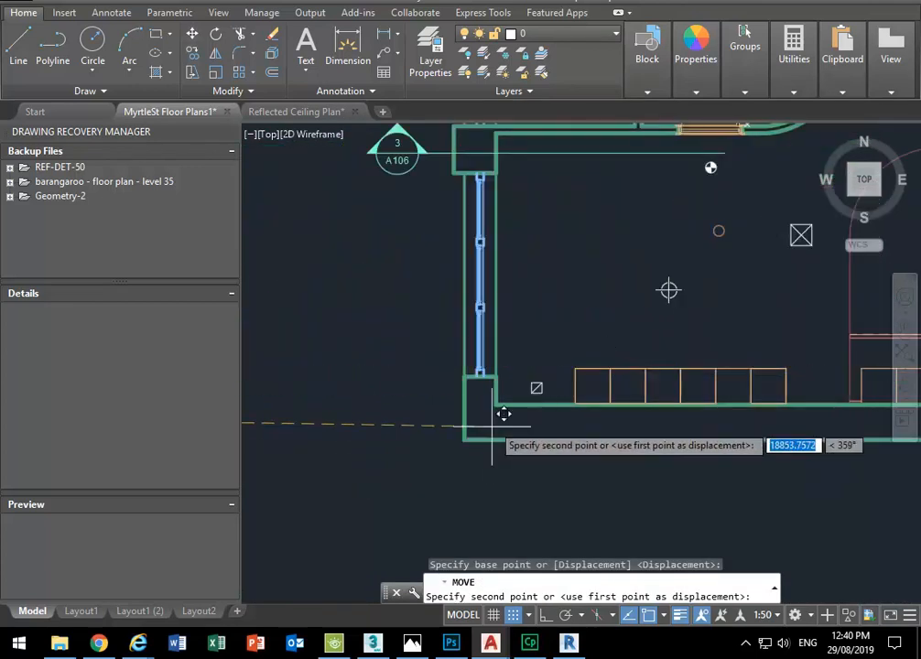
{"action": "left_click", "coordinate": [494, 403]}
Review both plans together in model space and check the ceiling plan on the Layout1 (2) sheet
{"action": "middle_click_drag", "start_coordinate": [494, 402], "coordinate": [574, 505]}
{"action": "scroll", "coordinate": [638, 392], "scroll_direction": "down", "scroll_amount": 5}
{"action": "scroll", "coordinate": [639, 391], "scroll_direction": "up", "scroll_amount": 5}
{"action": "right_click", "coordinate": [485, 253]}
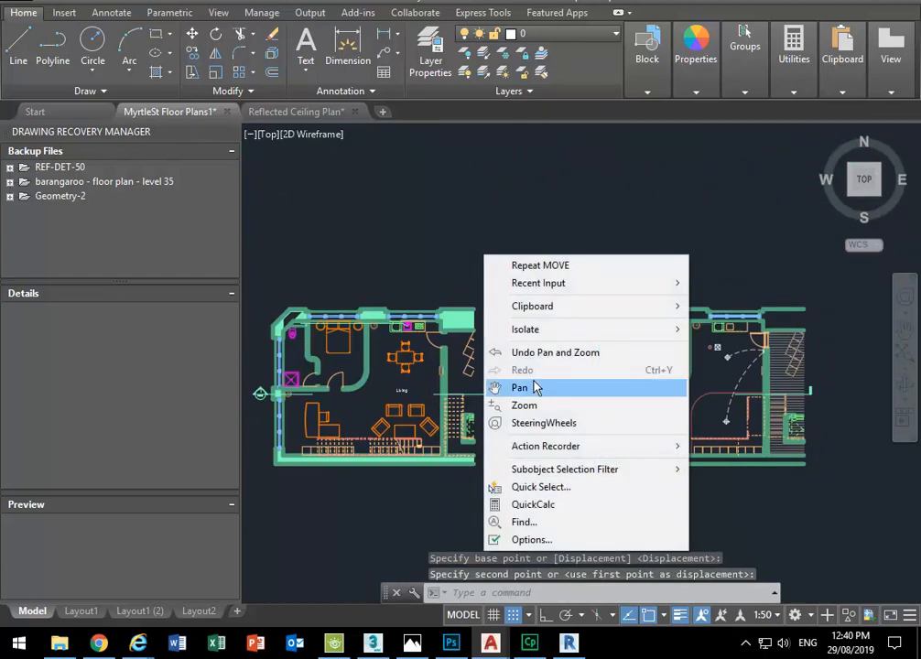
{"action": "mouse_move", "coordinate": [525, 314]}
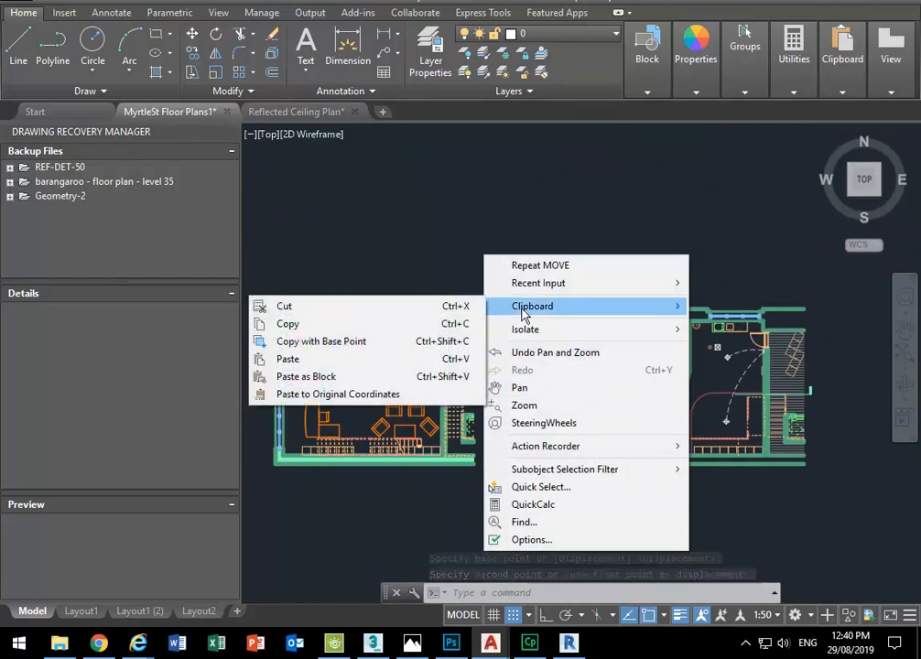
{"action": "left_click", "coordinate": [517, 406]}
{"action": "right_click", "coordinate": [460, 245]}
{"action": "left_click", "coordinate": [522, 376]}
{"action": "right_click", "coordinate": [489, 257]}
{"action": "left_click", "coordinate": [526, 267]}
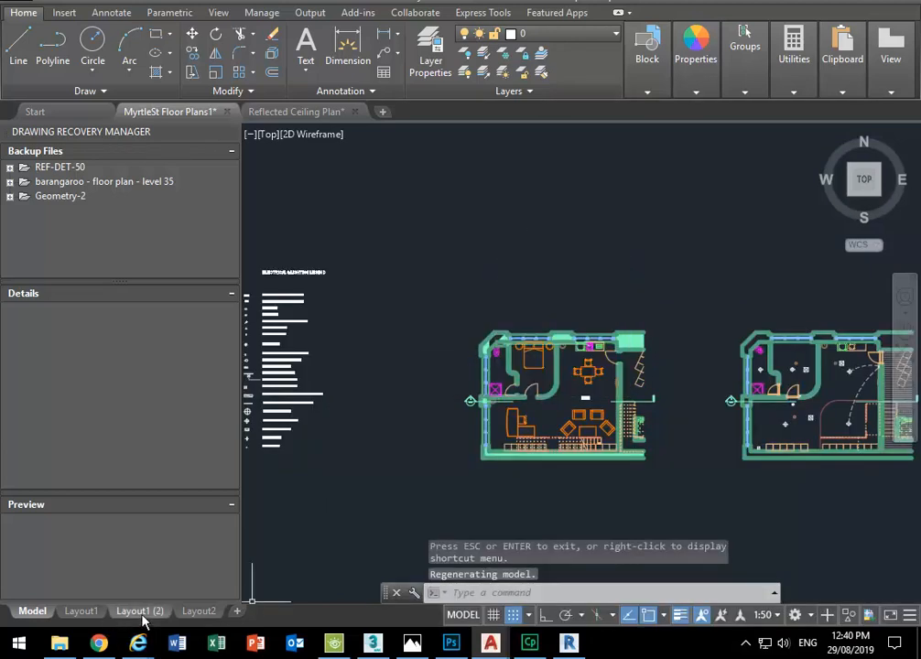
{"action": "left_click", "coordinate": [139, 611]}
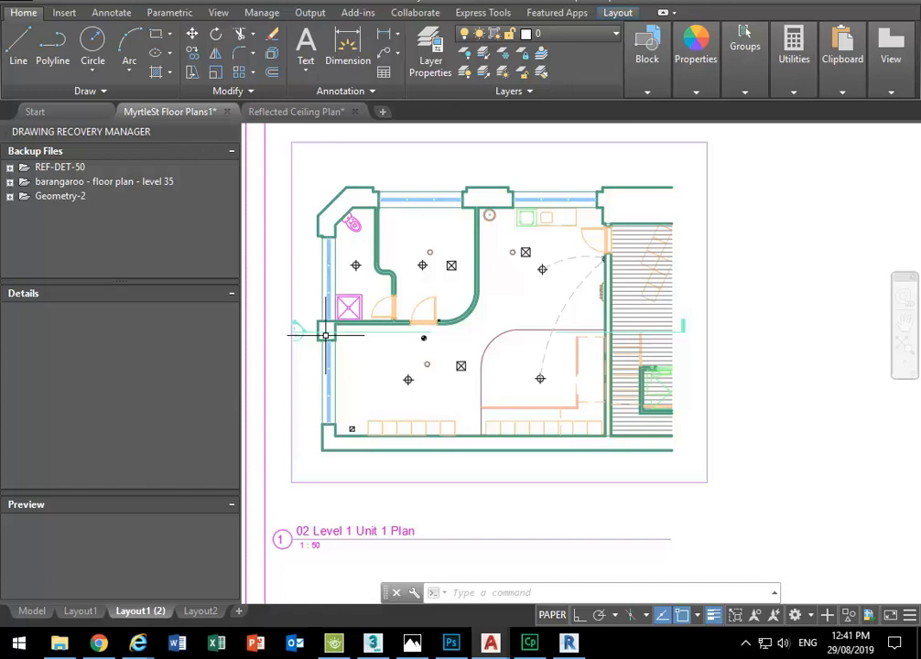
Examine the electrical and lighting legend in model space and the free area beside the plan on the Layout1 (2) sheet
{"action": "left_click", "coordinate": [32, 610]}
{"action": "scroll", "coordinate": [431, 421], "scroll_direction": "down", "scroll_amount": 3}
{"action": "scroll", "coordinate": [413, 421], "scroll_direction": "up", "scroll_amount": 5}
{"action": "scroll", "coordinate": [412, 421], "scroll_direction": "up", "scroll_amount": 1}
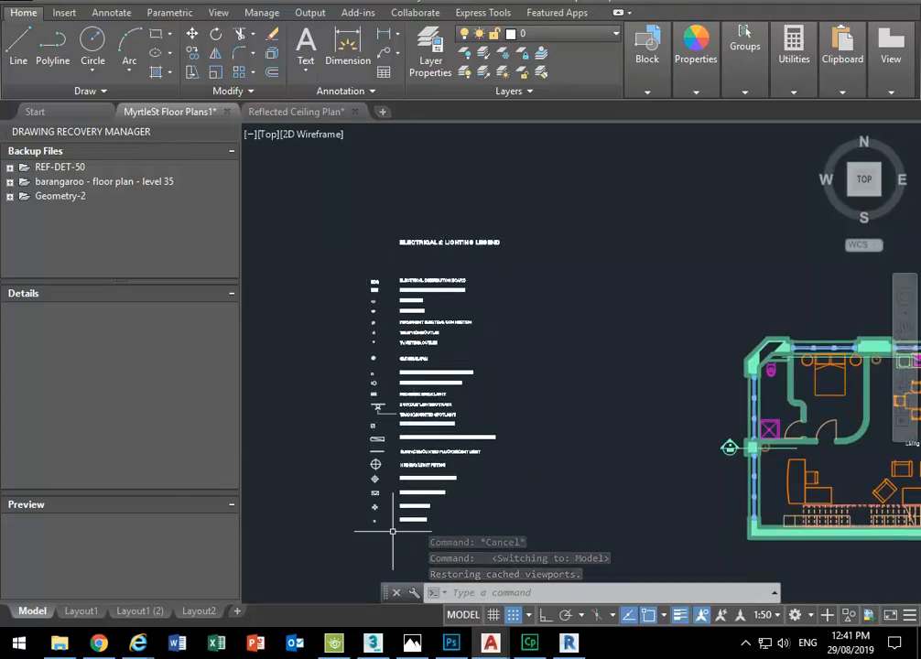
{"action": "mouse_move", "coordinate": [147, 619]}
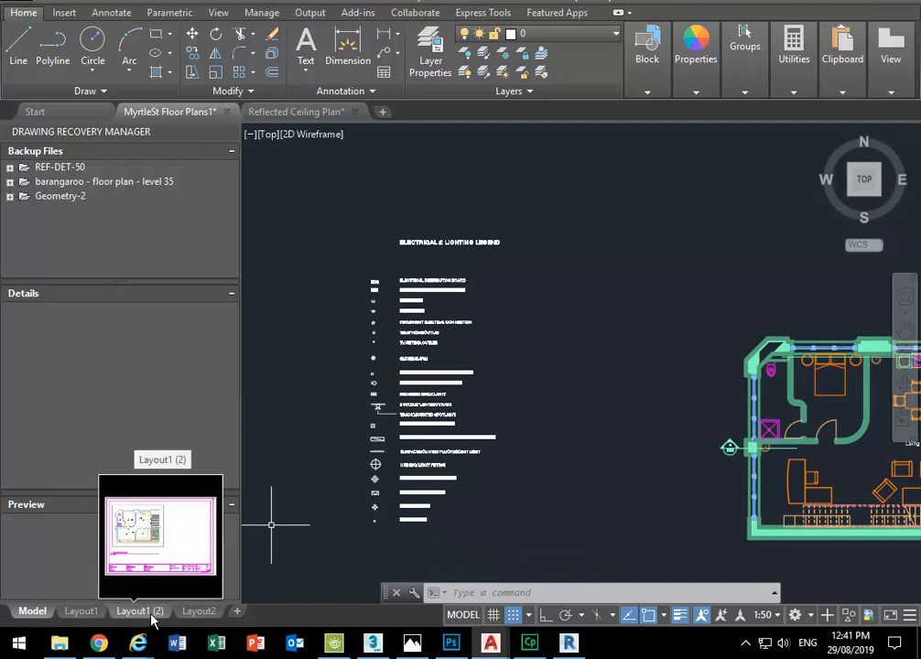
{"action": "left_click", "coordinate": [146, 611]}
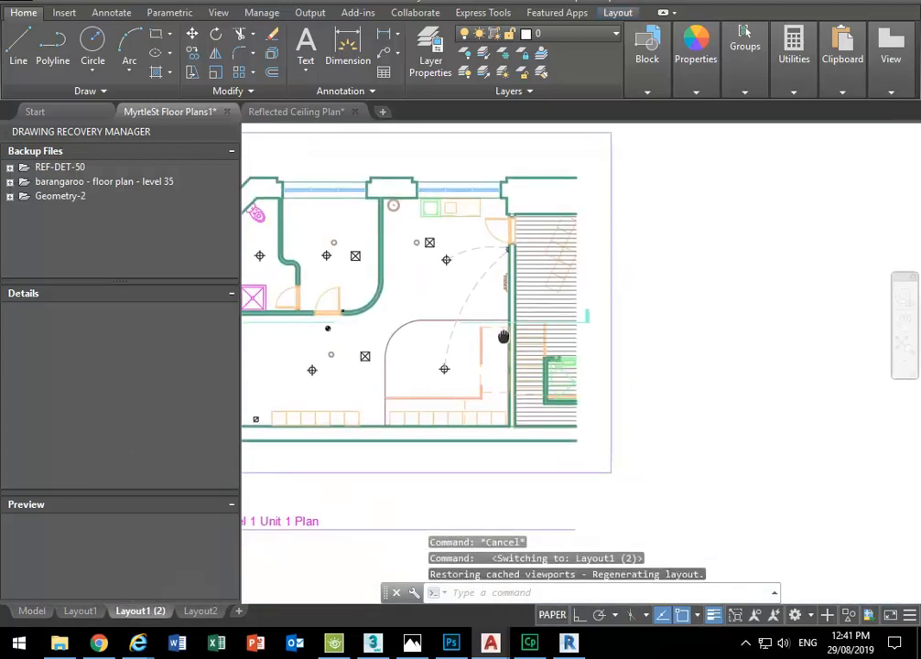
{"action": "right_click", "coordinate": [623, 302]}
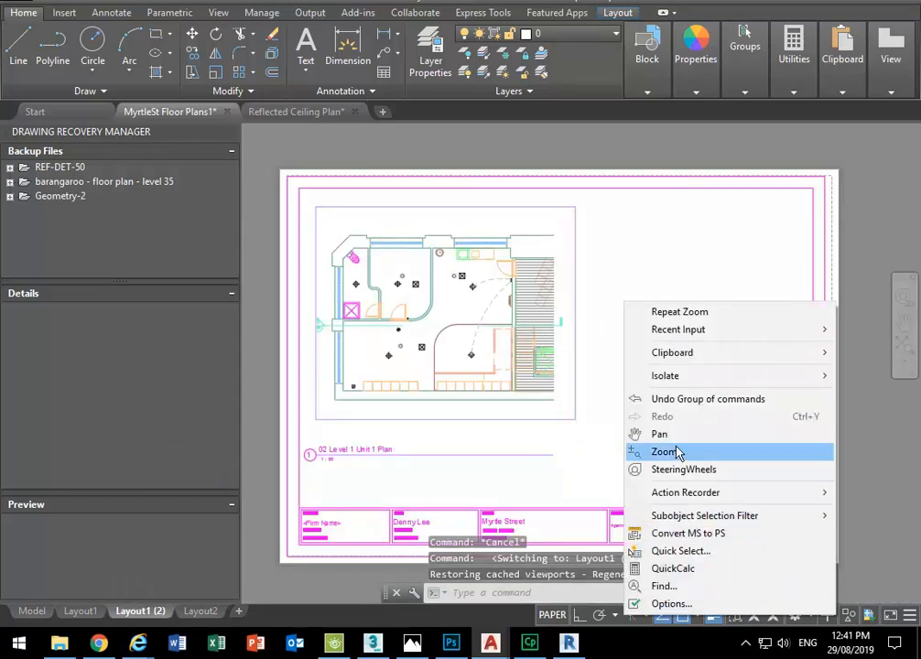
{"action": "left_click", "coordinate": [31, 611]}
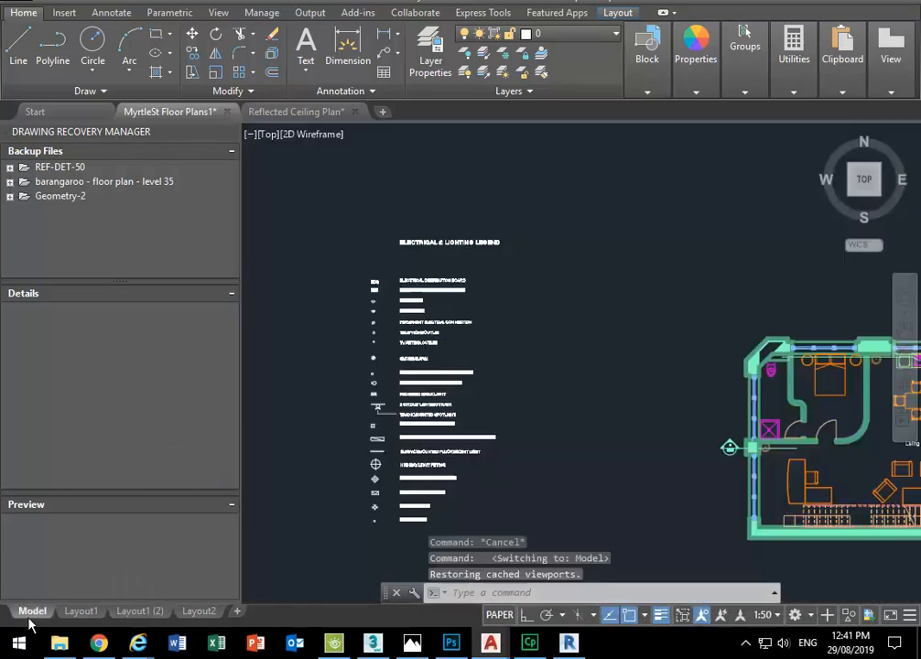
{"action": "left_click", "coordinate": [403, 291]}
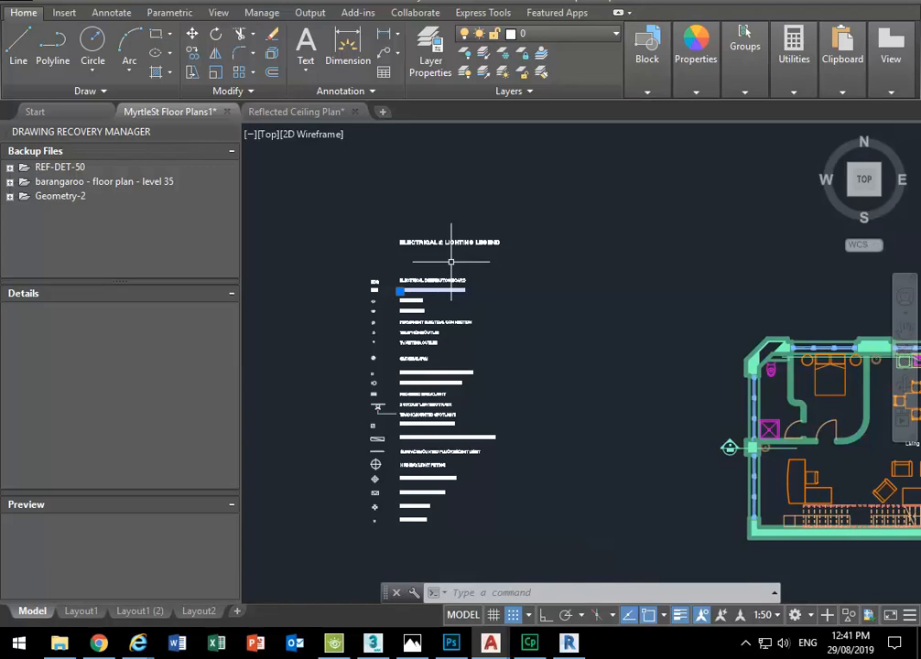
{"action": "key", "text": "Escape"}
{"action": "key", "text": "Escape"}
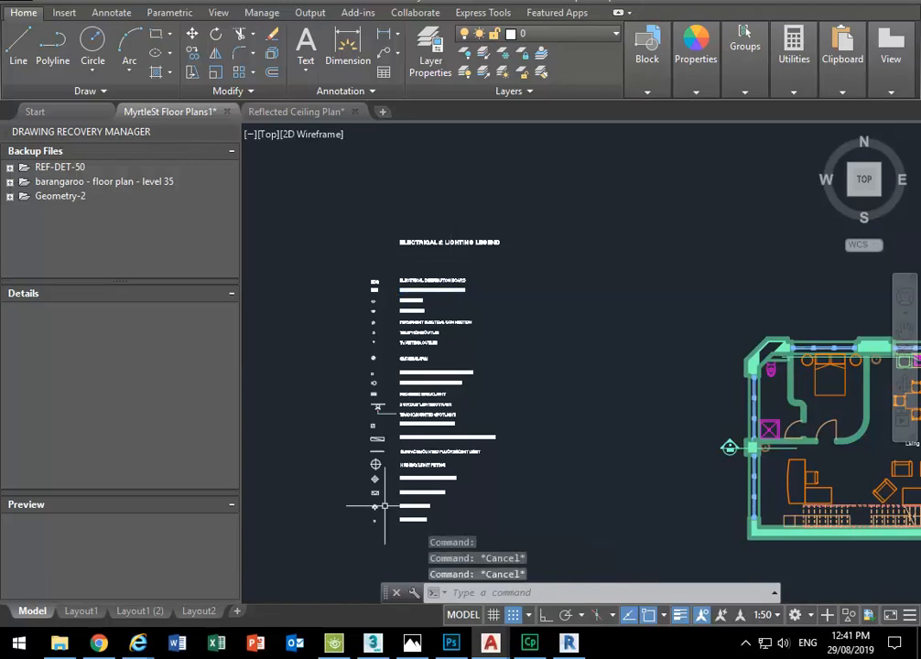
{"action": "left_click", "coordinate": [137, 610]}
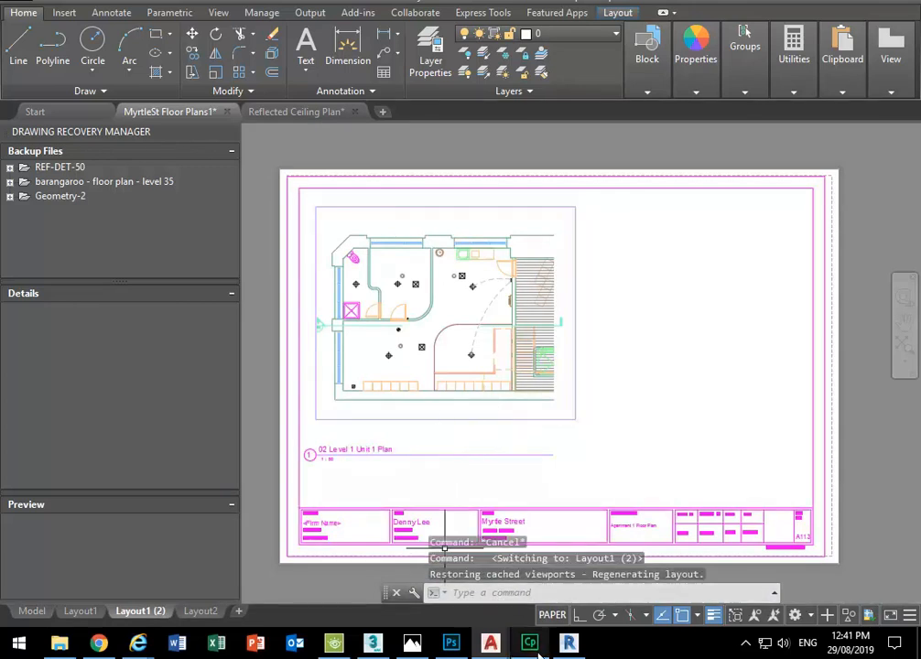
{"action": "mouse_move", "coordinate": [526, 645]}
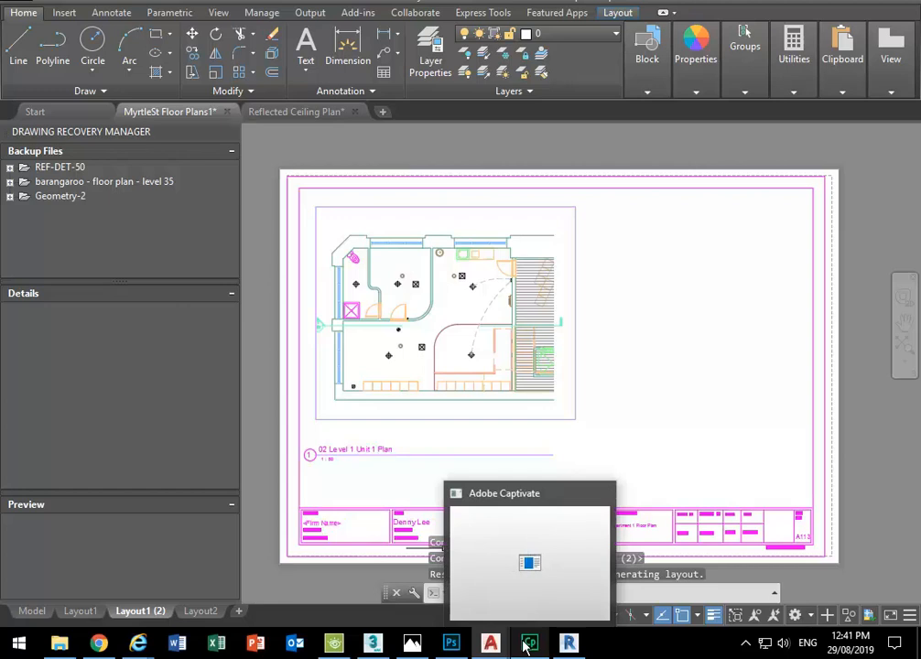